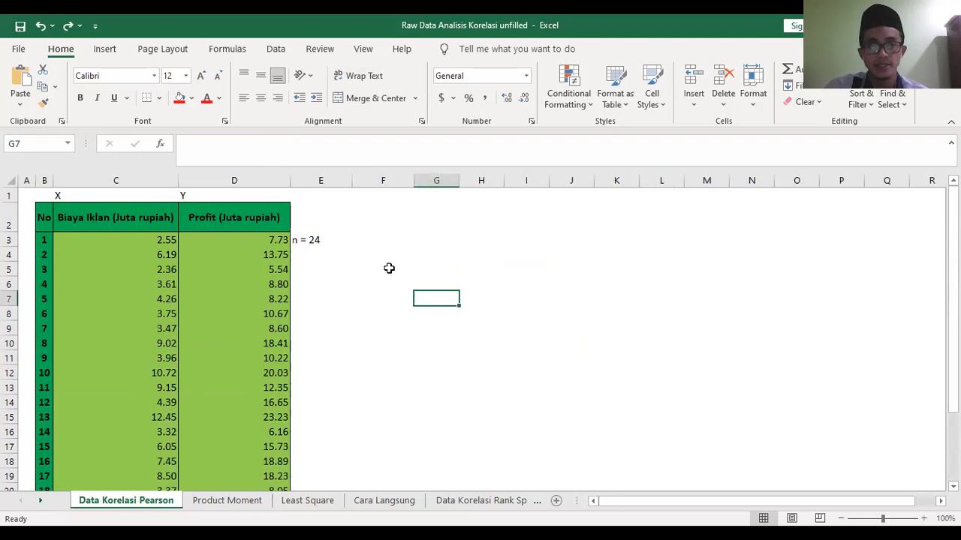
- Insert an empty marker-only scatter chart and place it beside the data table, starting around column F
left_click(415, 273)
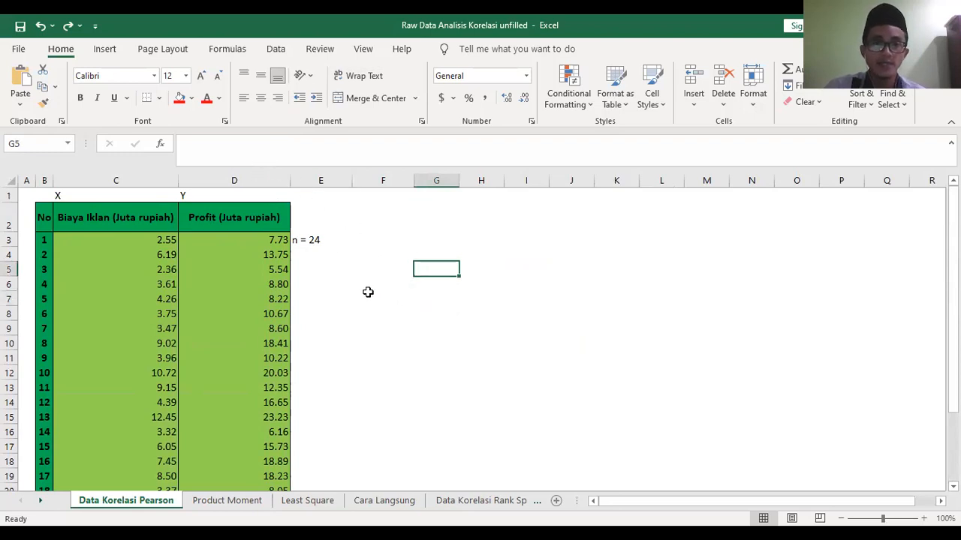
left_click(371, 280)
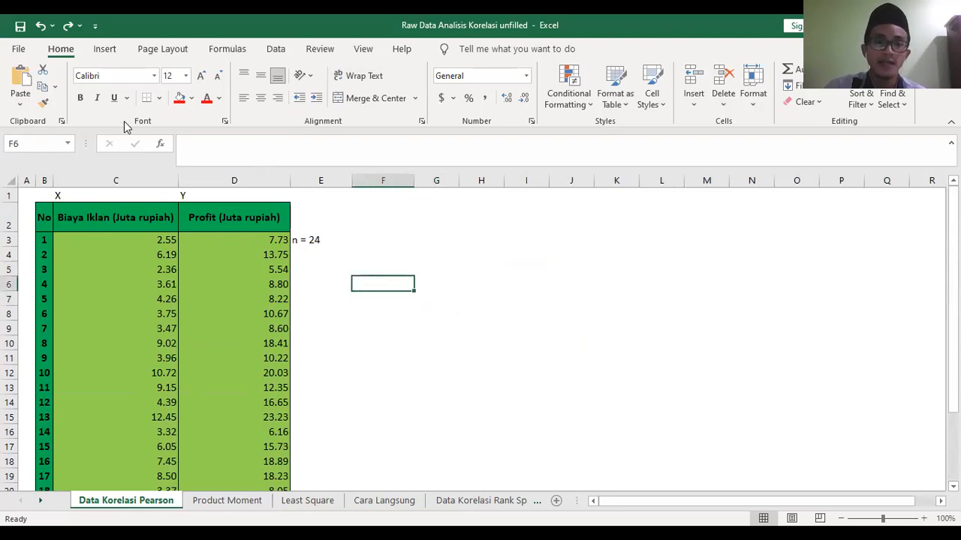
left_click(106, 52)
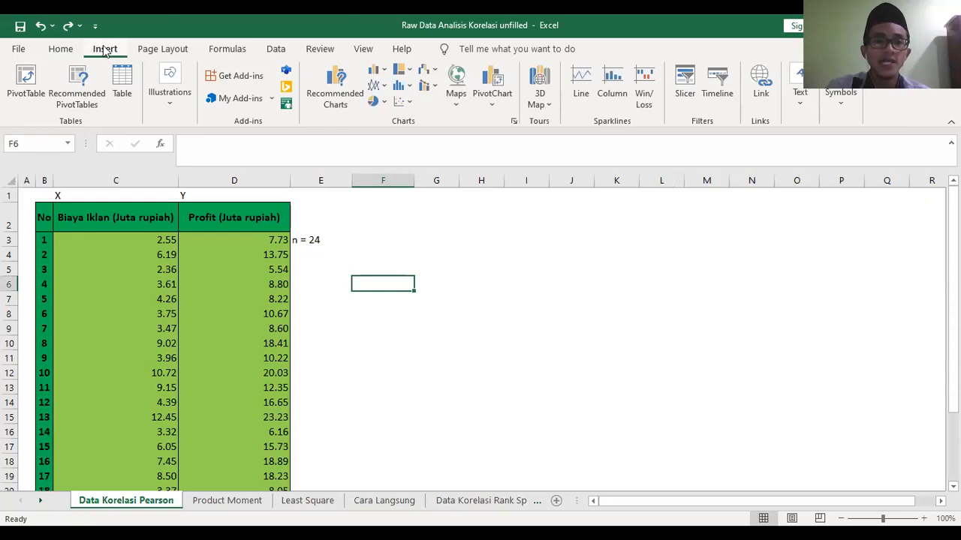
left_click(409, 104)
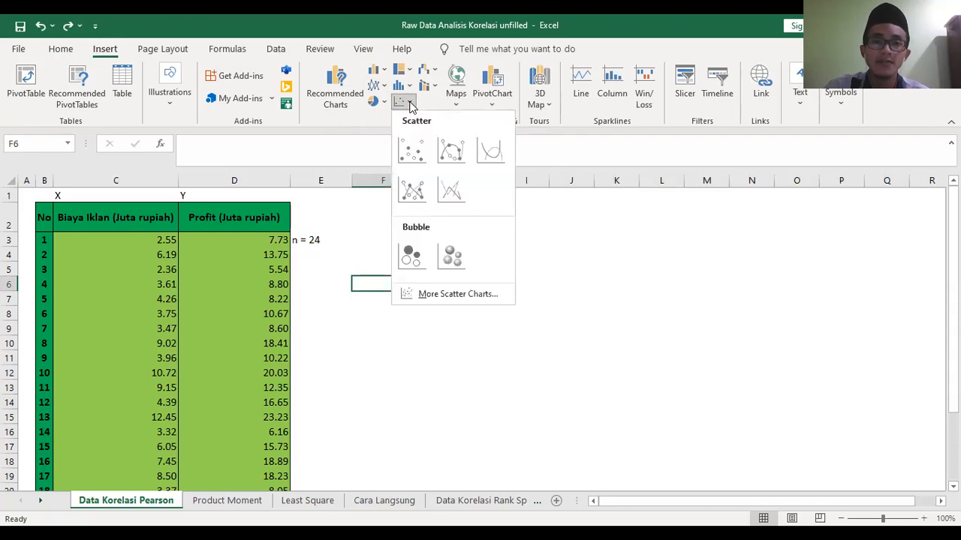
left_click(412, 154)
left_click_drag(425, 302, 461, 292)
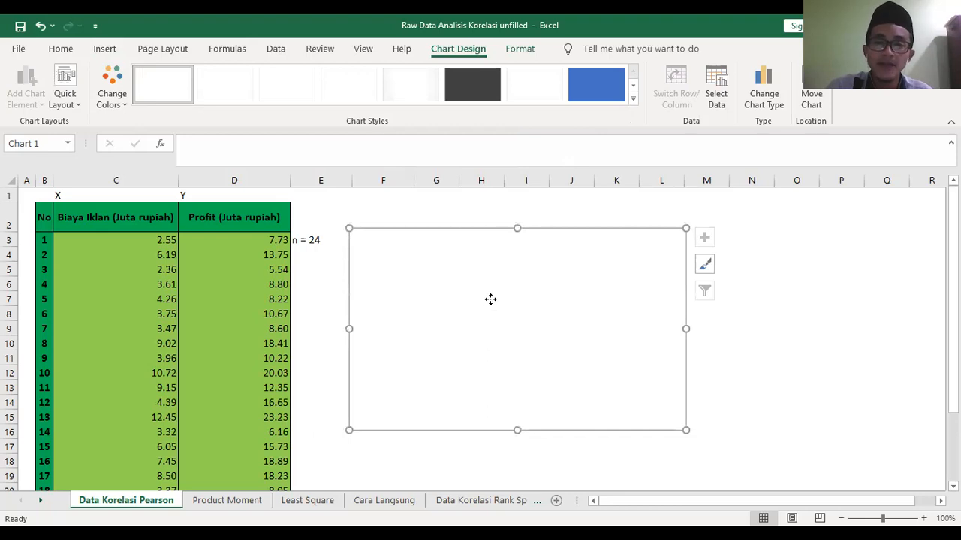
right_click(491, 298)
left_click(751, 373)
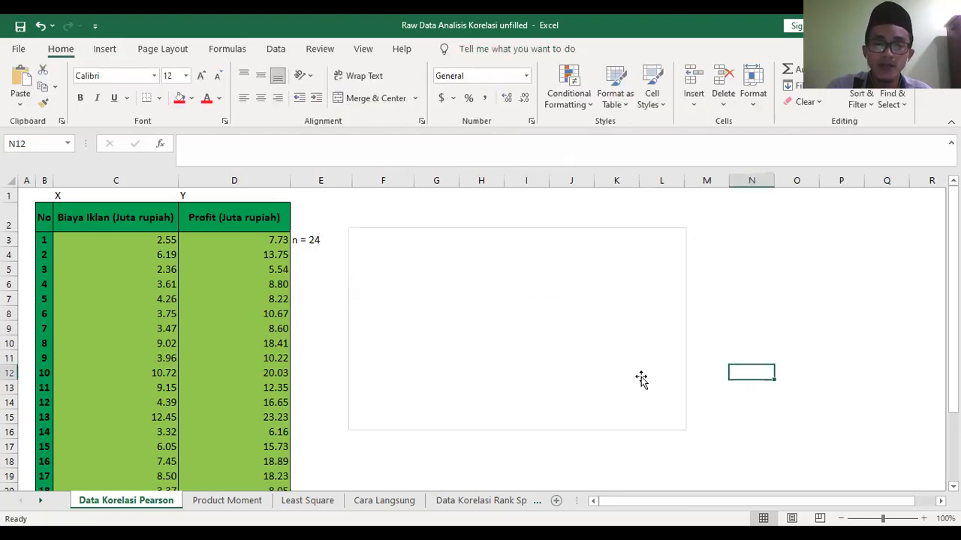
- Add a data series to the empty chart with the Biaya Iklan values in C3:C26 as its X values
right_click(568, 346)
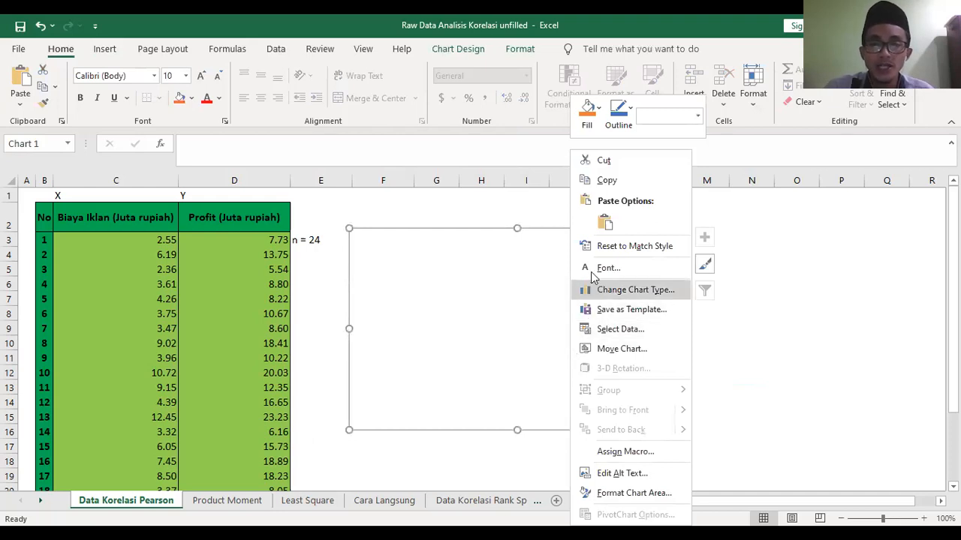
left_click(626, 330)
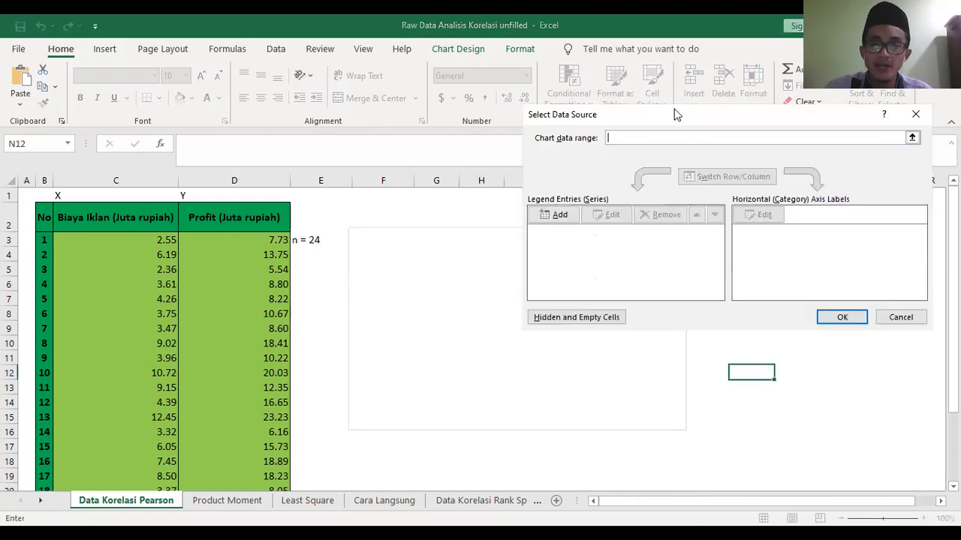
left_click_drag(674, 126, 638, 201)
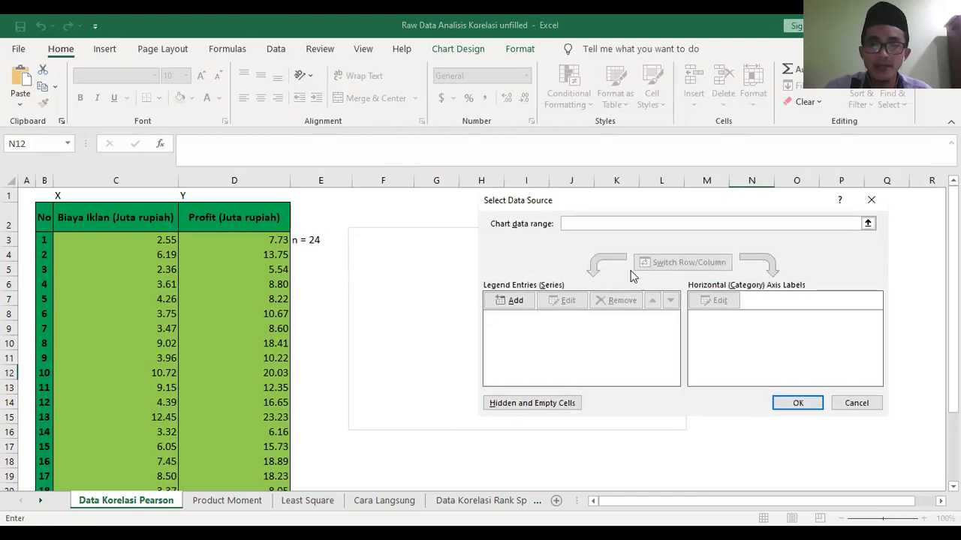
left_click(515, 303)
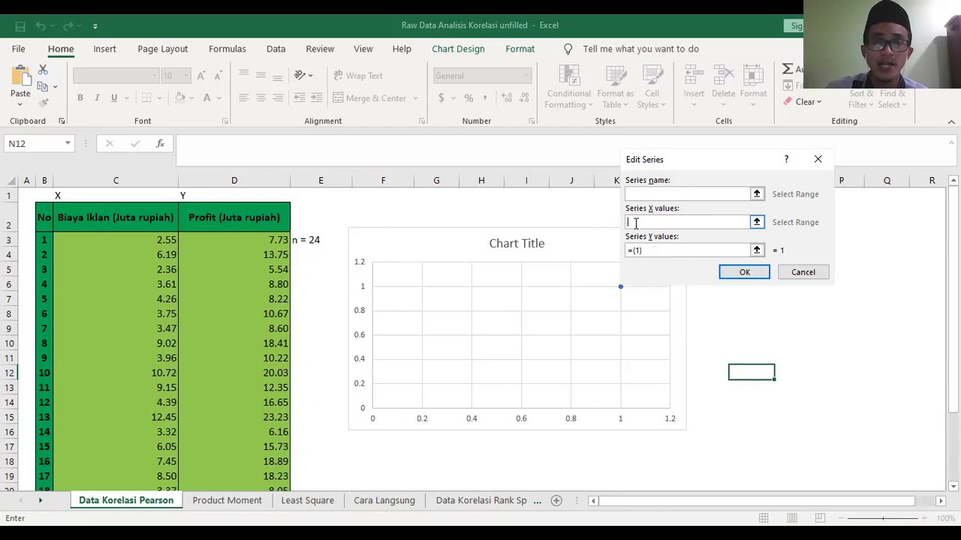
left_click(129, 239)
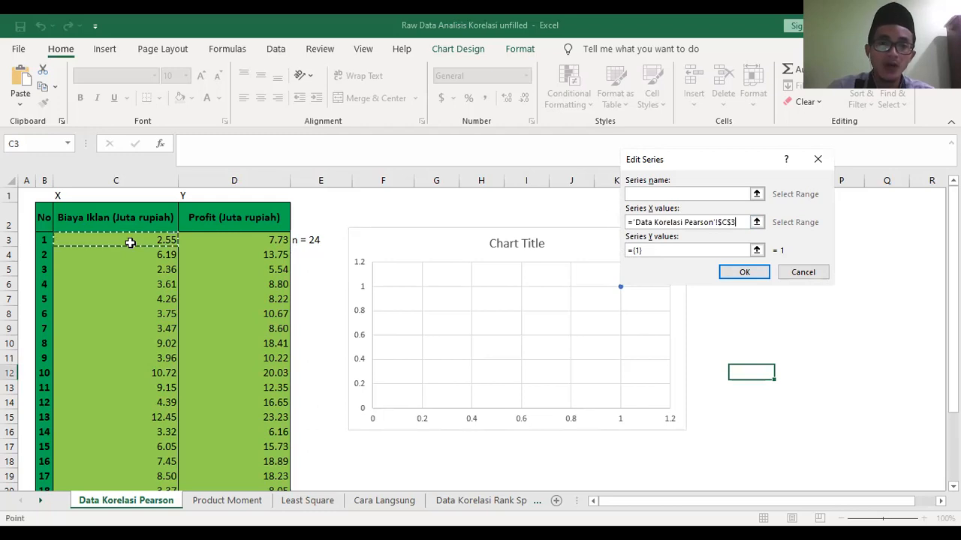
mouse_move(138, 447)
left_mouse_down()
mouse_move(135, 510)
mouse_move(133, 459)
left_mouse_up()
scroll(556, 418, "up", 3)
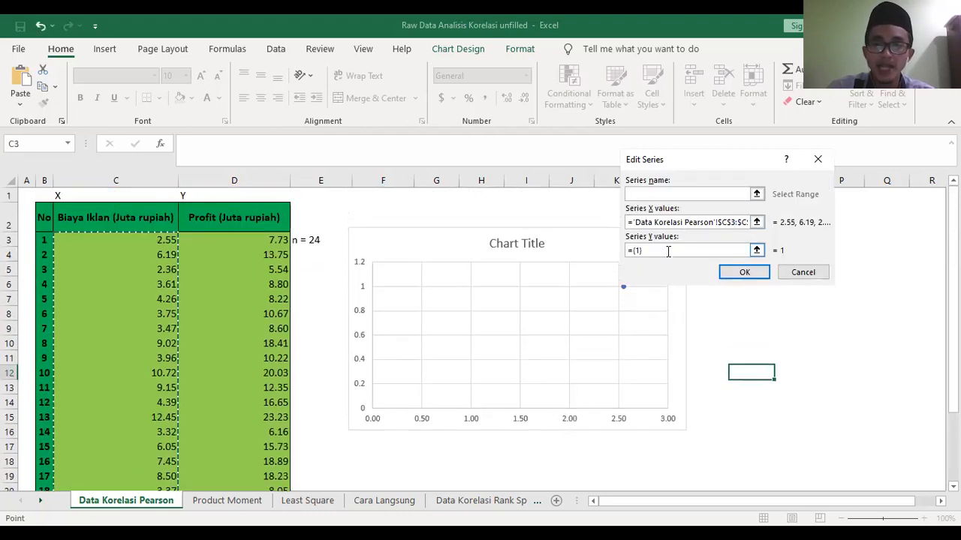
- Set the series Y values to the Profit data in D3:D26 and apply the chart's data source
left_click(668, 251)
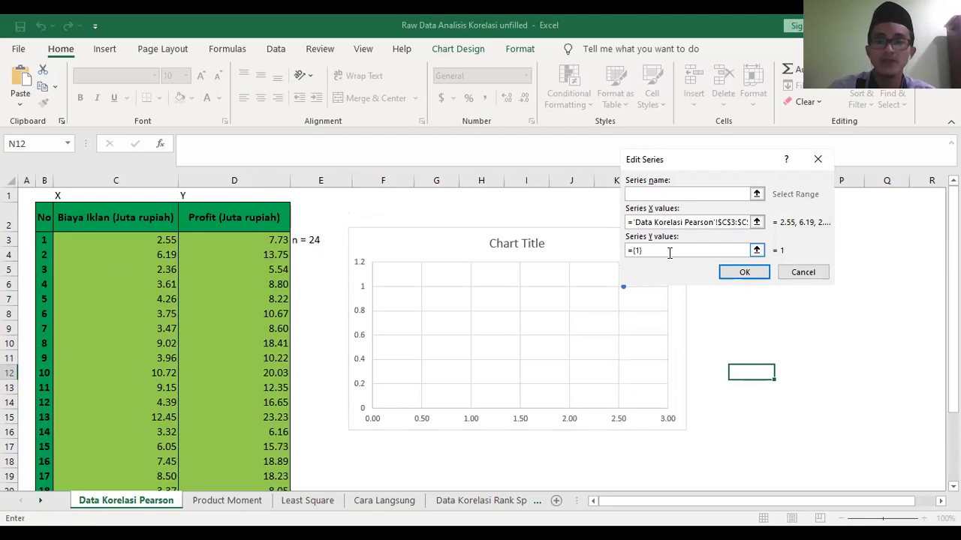
key("BackSpace")
key("BackSpace")
key("BackSpace")
key("BackSpace")
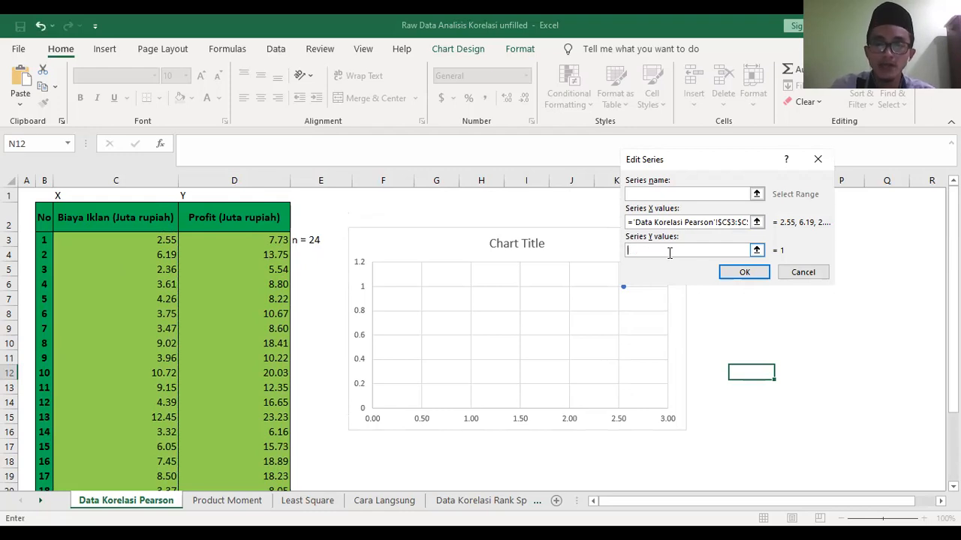
left_click(258, 241)
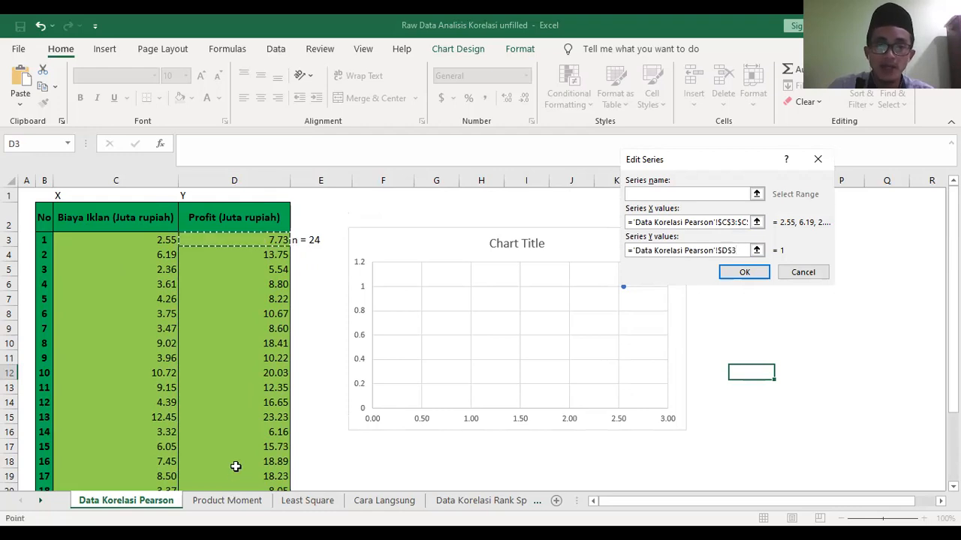
key("ctrl+shift+Down")
scroll(718, 335, "up", 2)
left_click(745, 273)
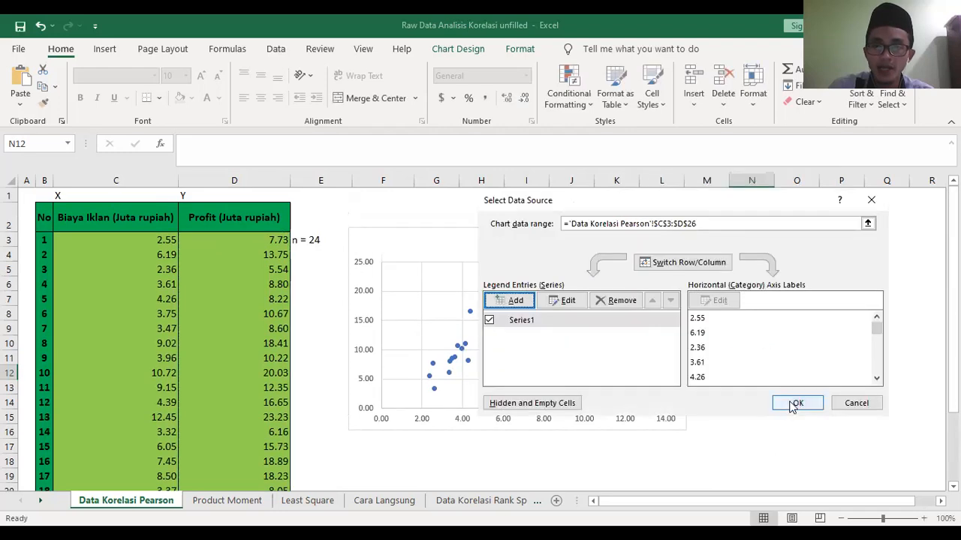
left_click(794, 402)
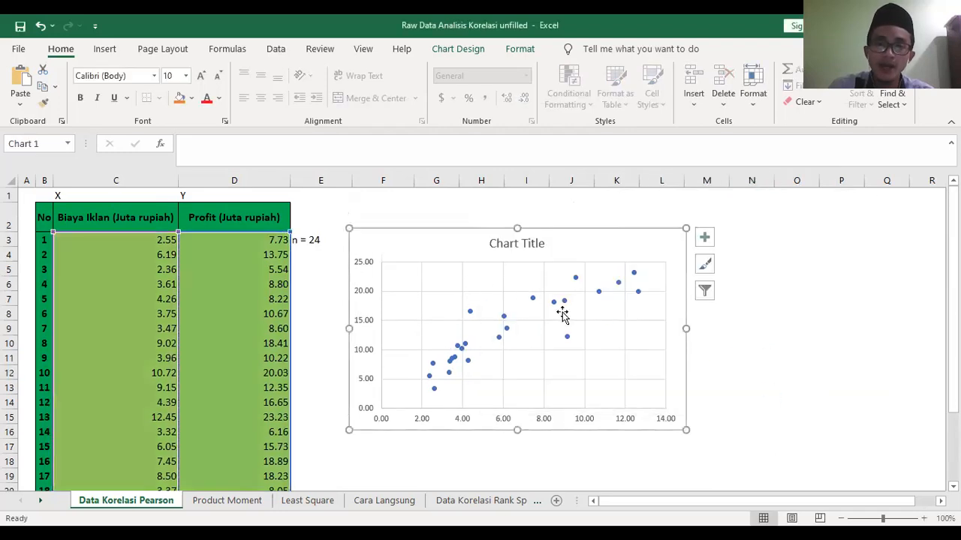
- Remove the chart title from the scatter chart and add axis titles
left_click(704, 238)
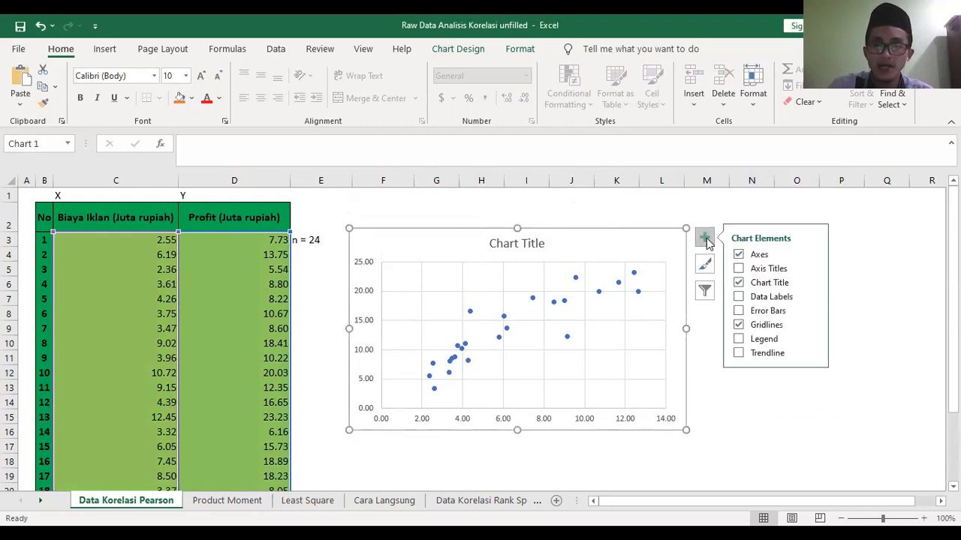
left_click(738, 283)
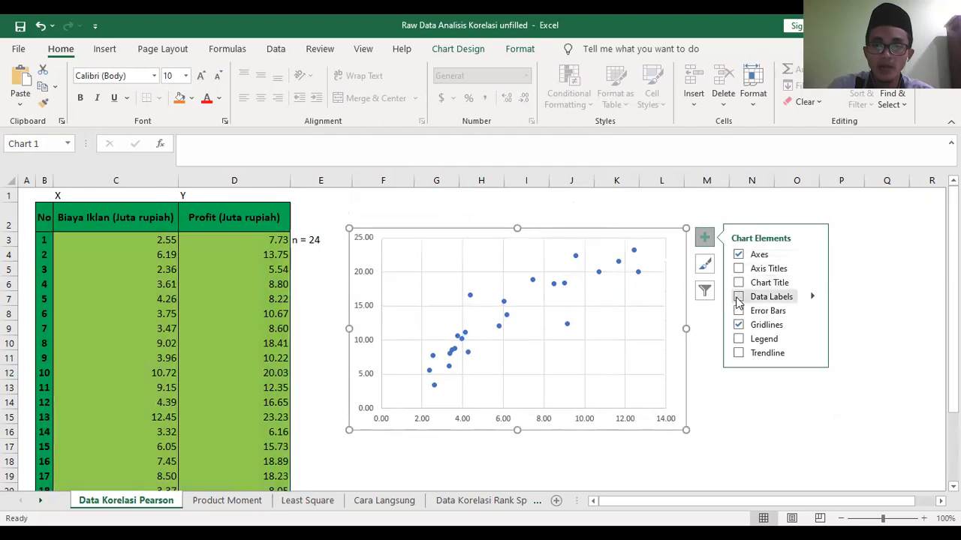
left_click(738, 283)
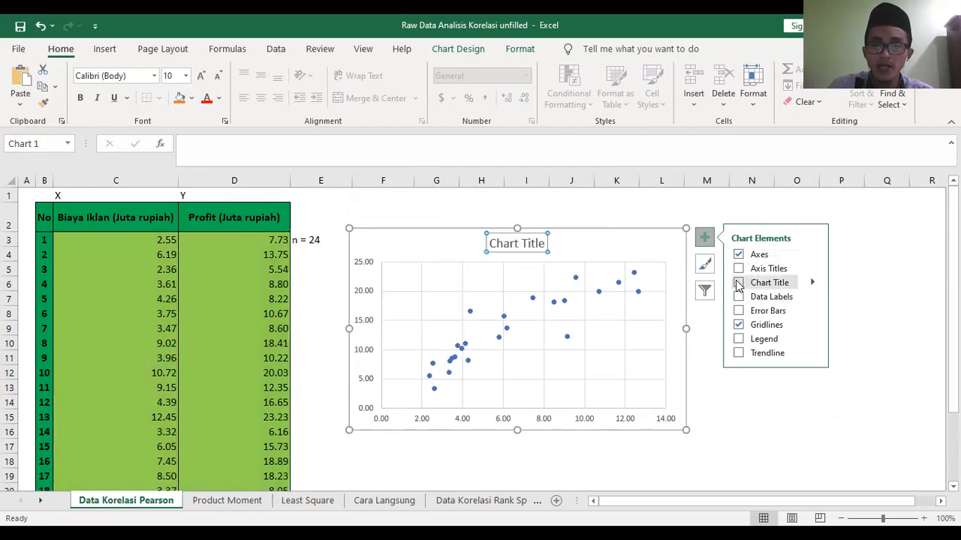
left_click(739, 283)
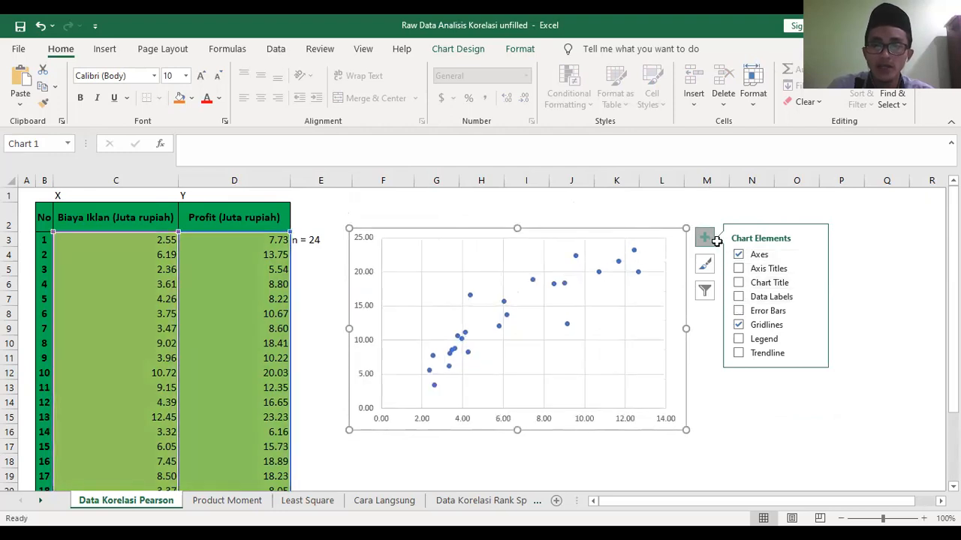
left_click(738, 269)
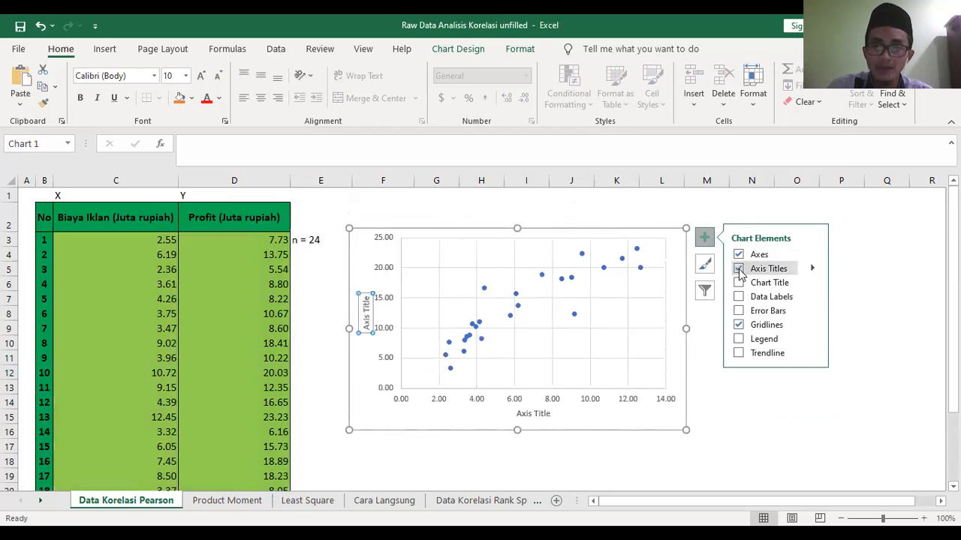
left_click(704, 401)
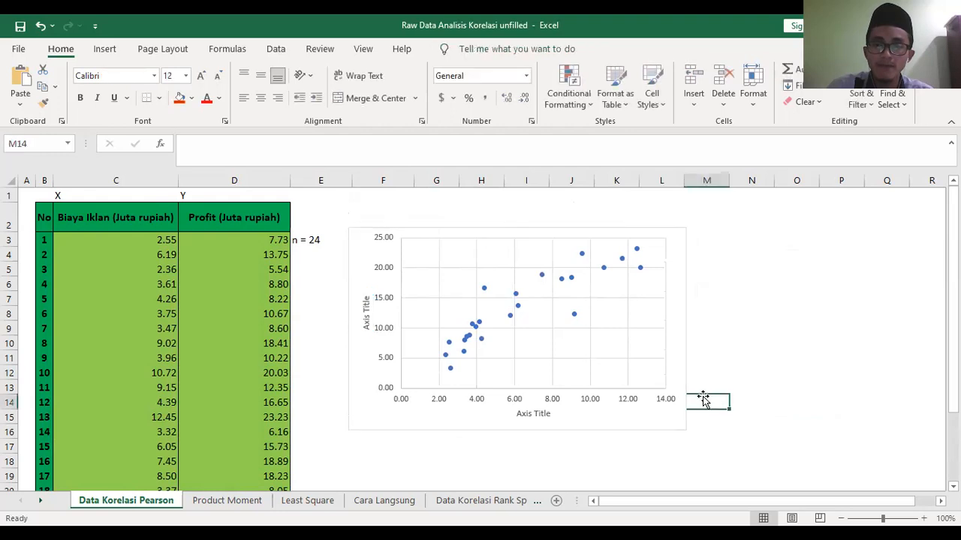
- Rename the horizontal axis title to "Biaya Iklan (Juta Rp)"
left_click(547, 414)
left_click_drag(552, 413, 517, 413)
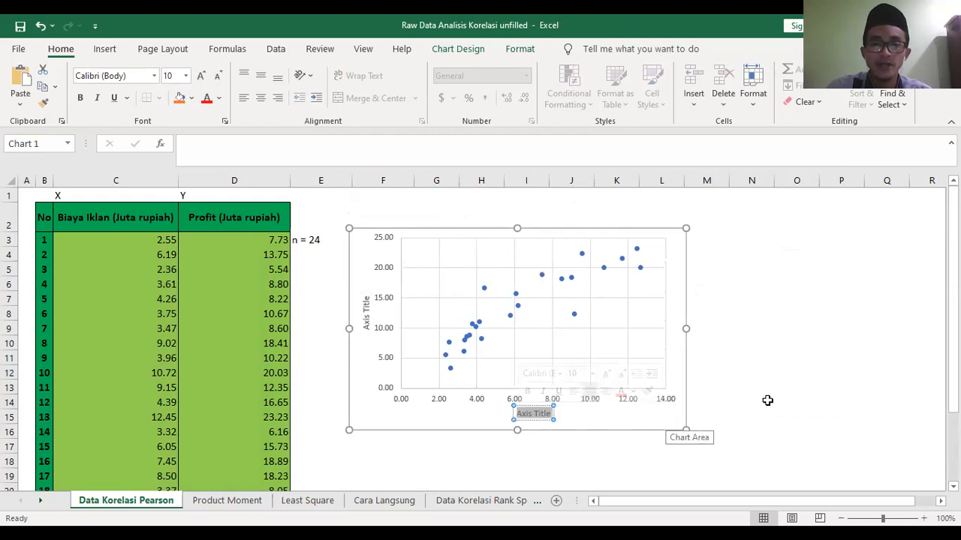
type("B")
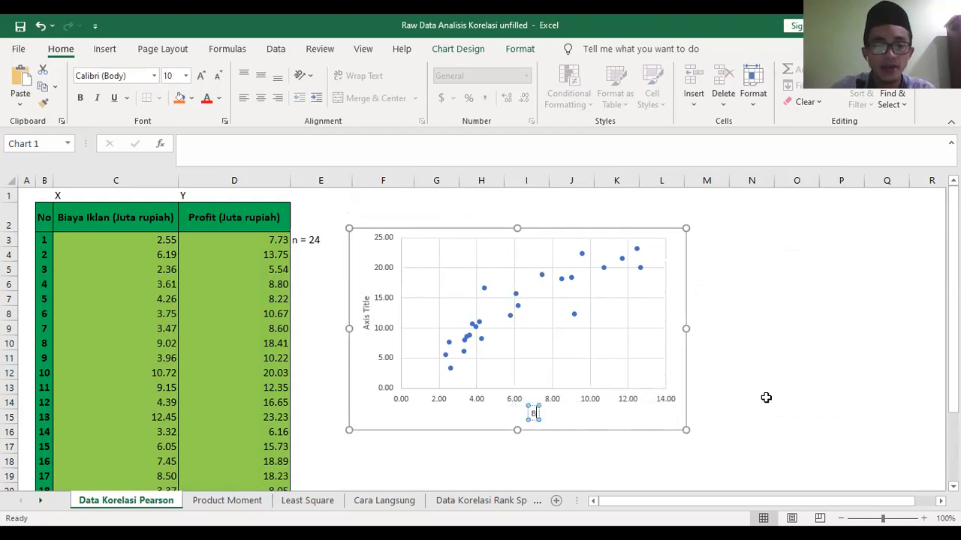
type("iaya Ik")
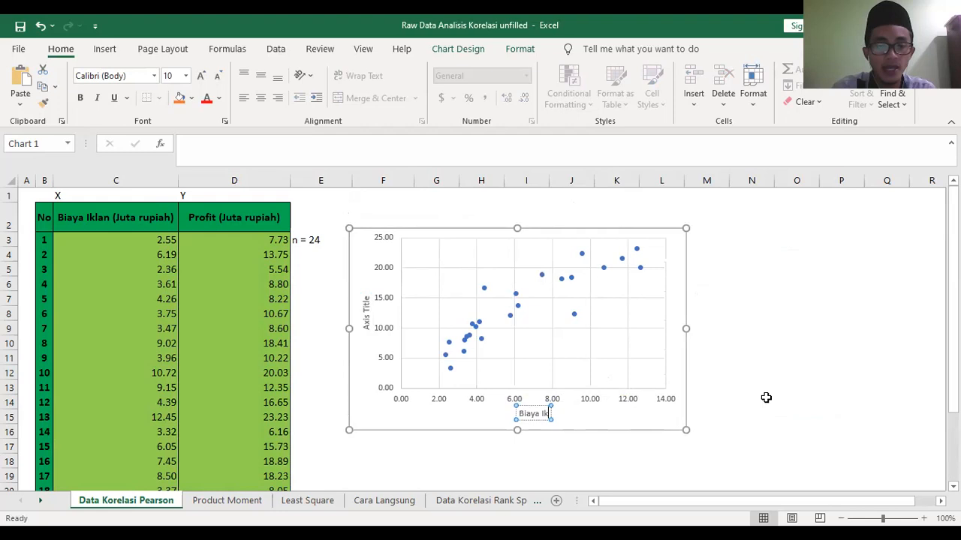
type("lan (Juta")
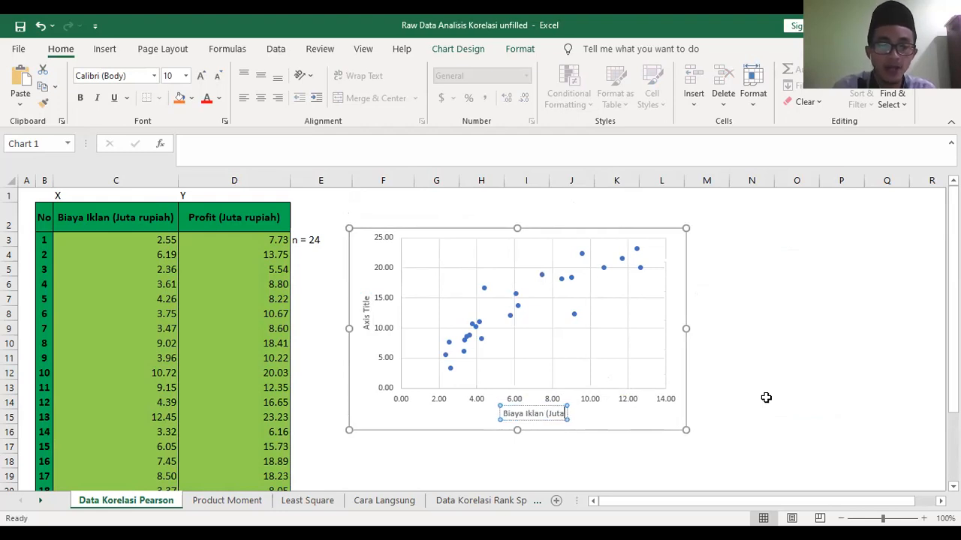
type(" Rp)")
left_click(642, 444)
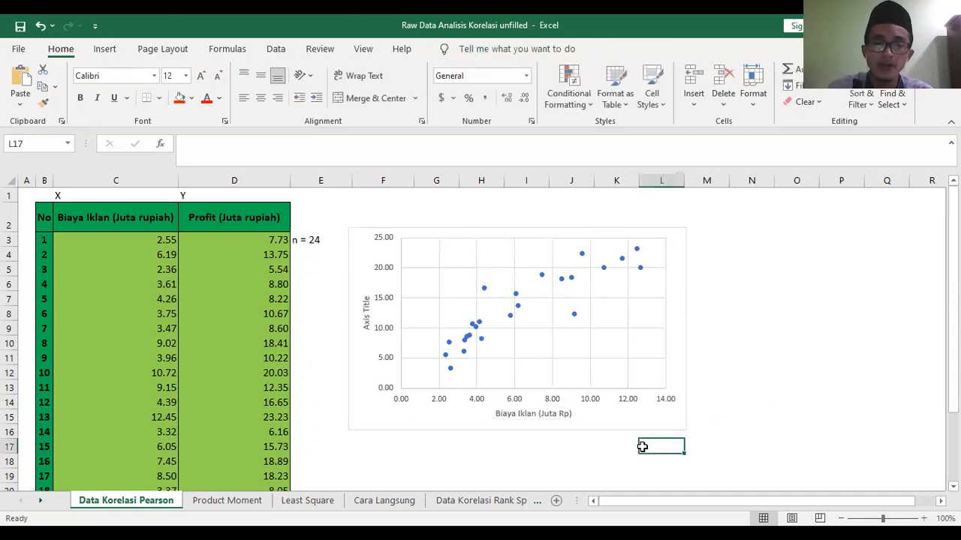
- Rename the vertical axis title to "Profit (Juta Rp)"
left_click(367, 319)
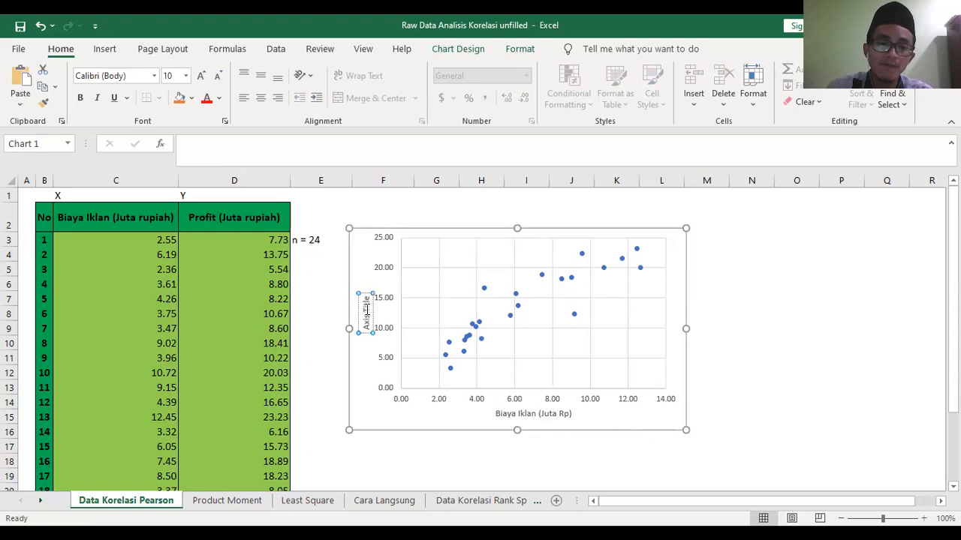
triple_click(365, 310)
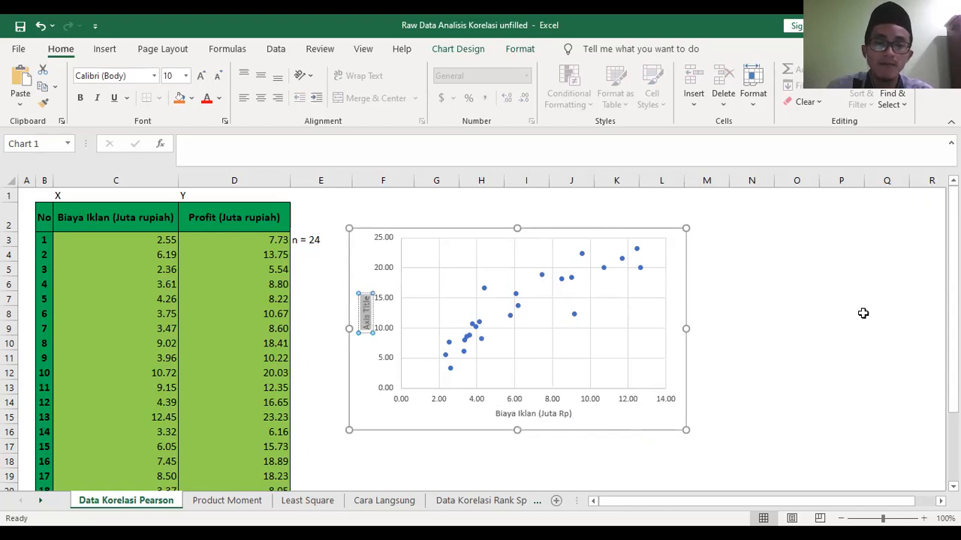
type("Profit")
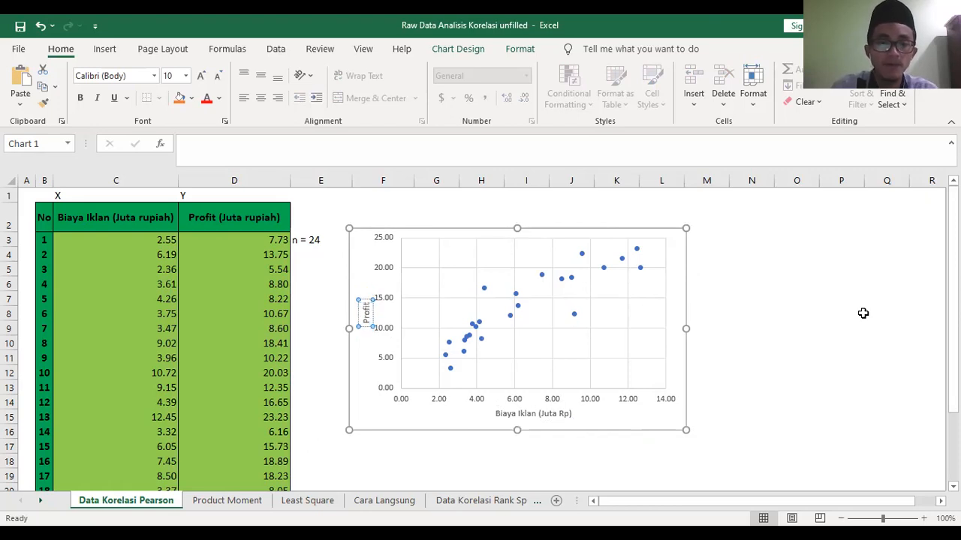
type(" (Juta")
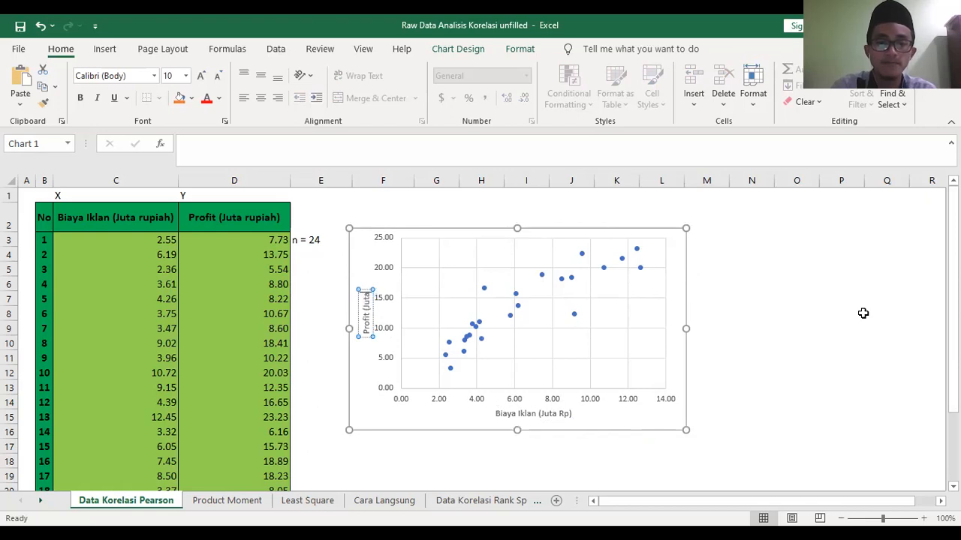
type(" Rp")
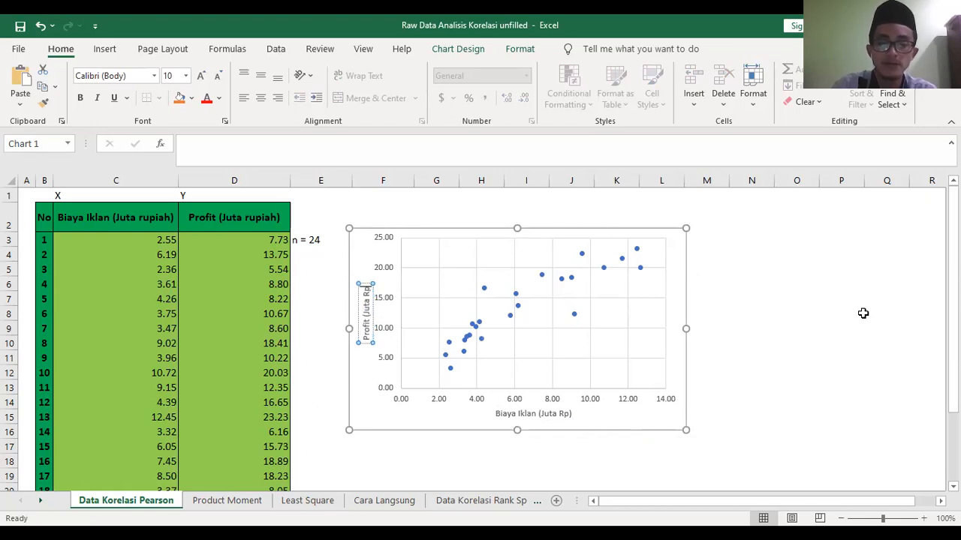
type(")")
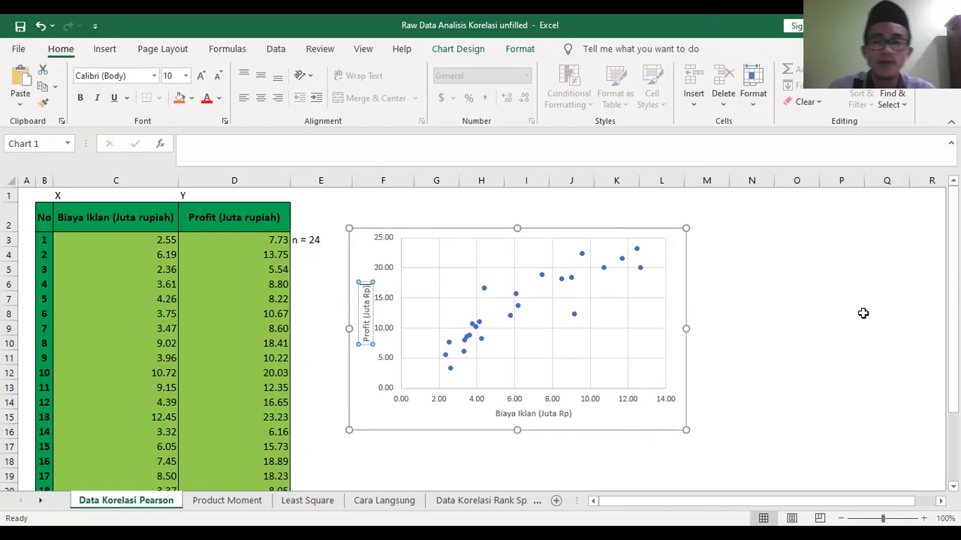
left_click(662, 453)
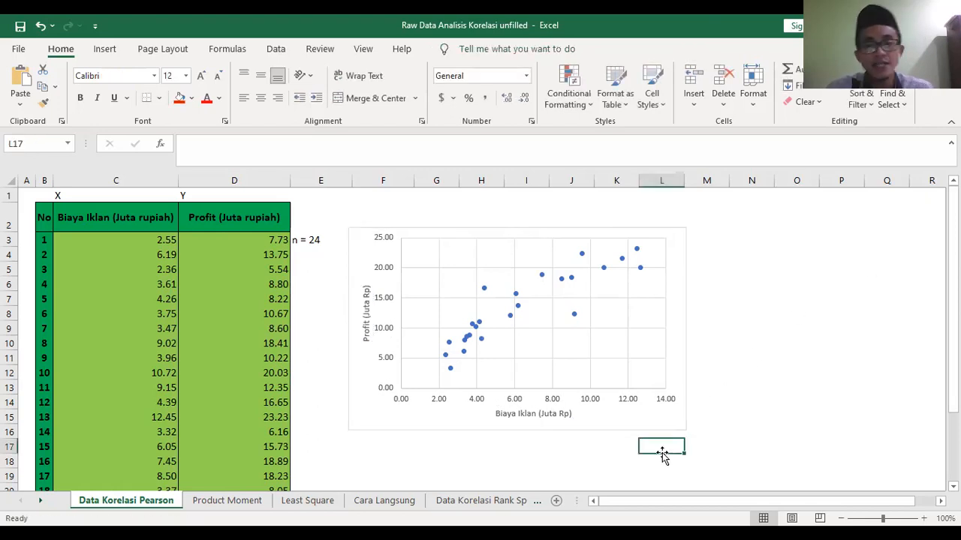
- Check the plotted data points in the scatter chart and look through the Product Moment and Least Square sheets
left_click(508, 318)
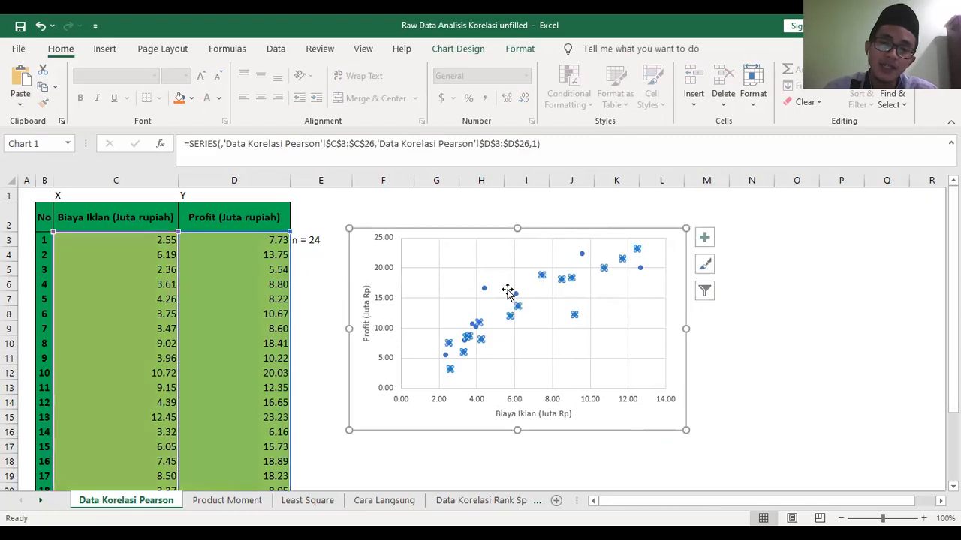
left_click(755, 361)
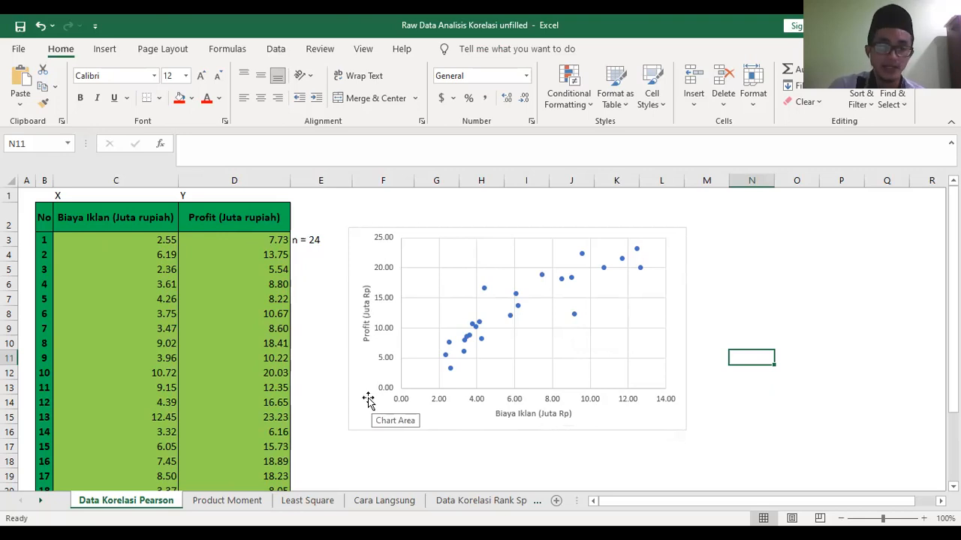
left_click(218, 501)
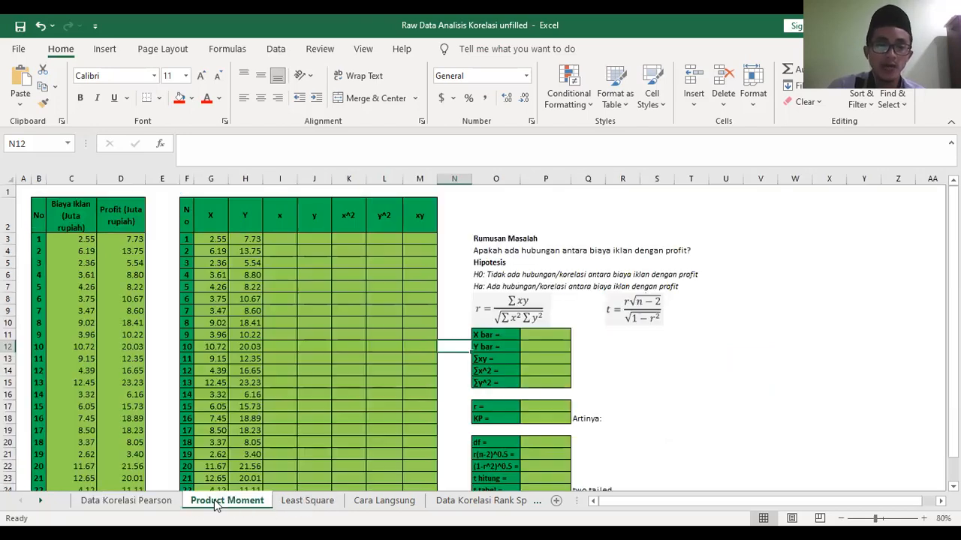
left_click(312, 501)
left_click(240, 503)
left_click(315, 501)
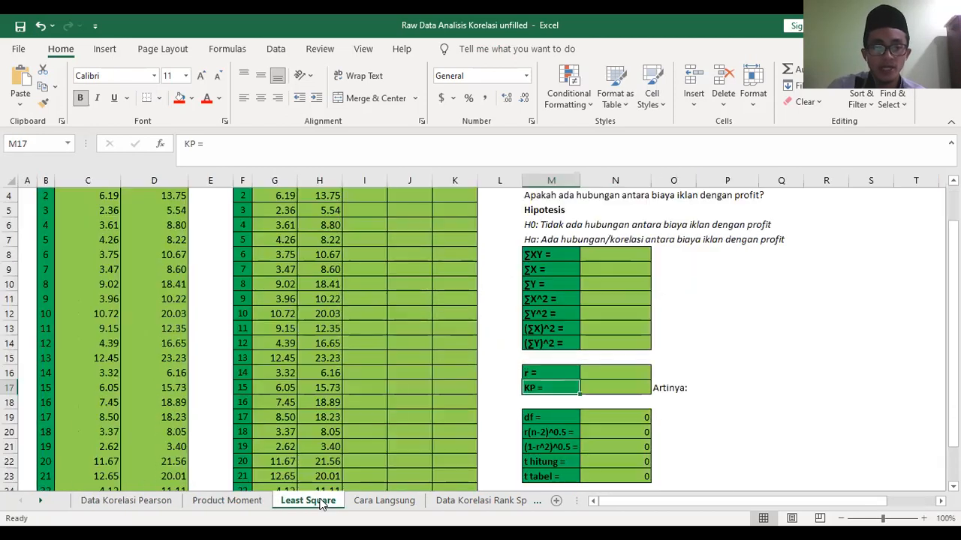
left_click(234, 500)
left_click(169, 502)
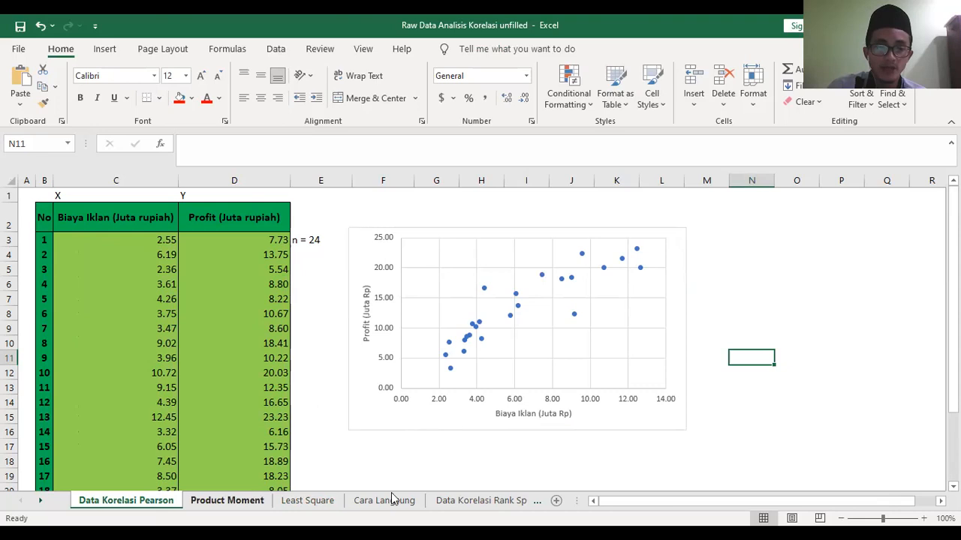
- Open the Cara Langsung sheet and examine its two data columns and the PEARSON formula note under Cara 1
left_click(385, 502)
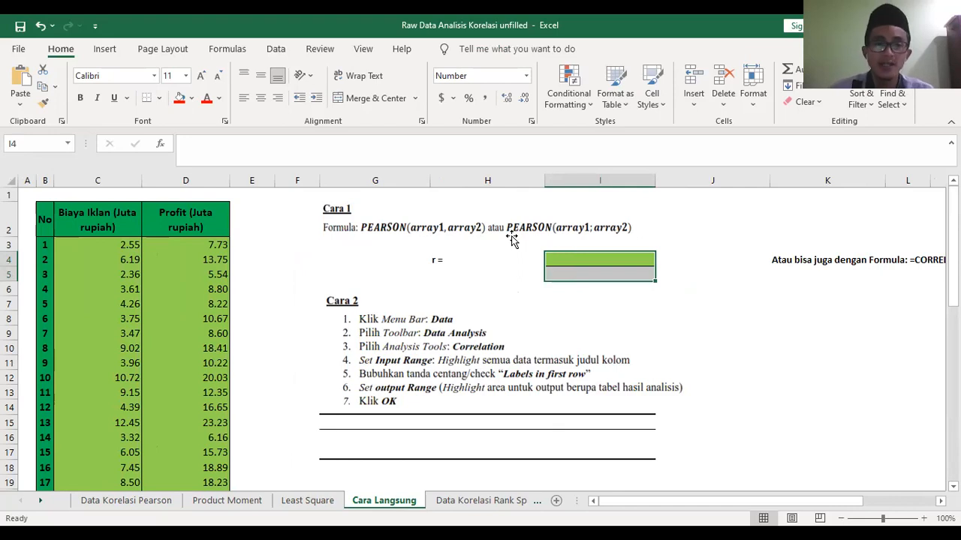
left_click(118, 243)
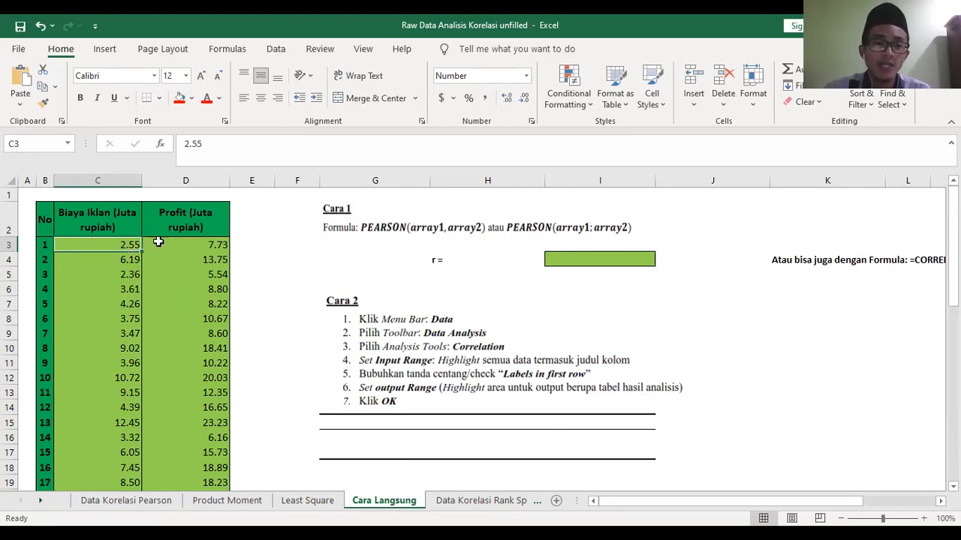
left_click(158, 240)
left_click(105, 245)
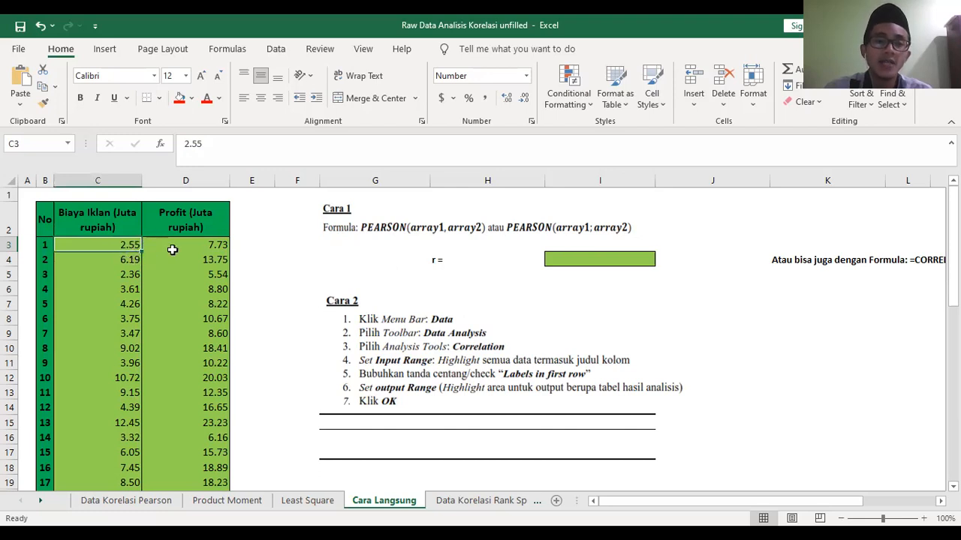
left_click(216, 259)
left_click(277, 278)
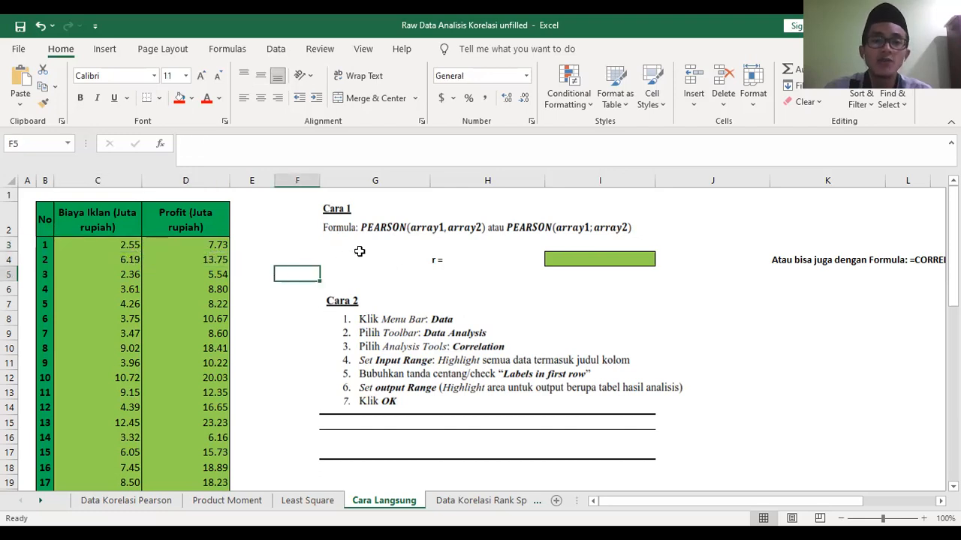
left_click(392, 227)
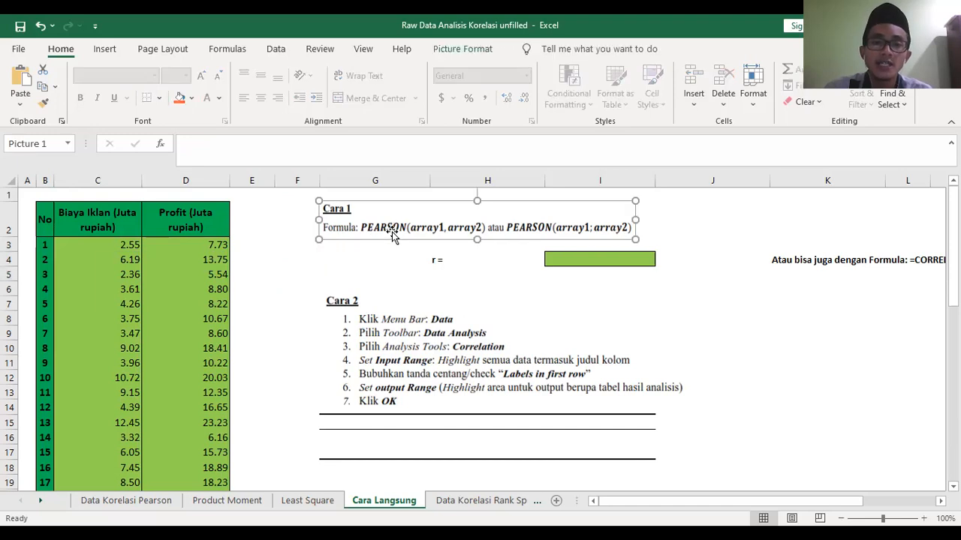
left_click(396, 250)
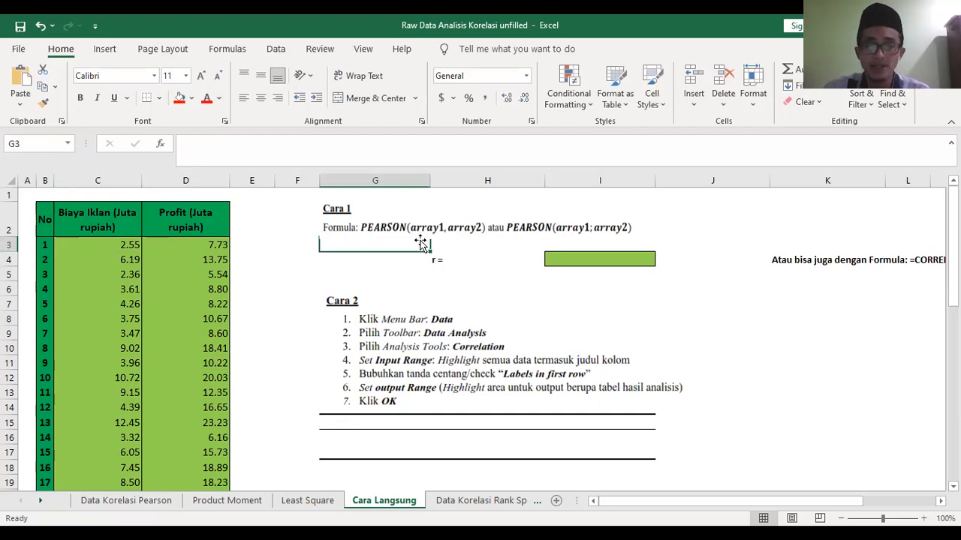
left_click(397, 270)
left_click(411, 235)
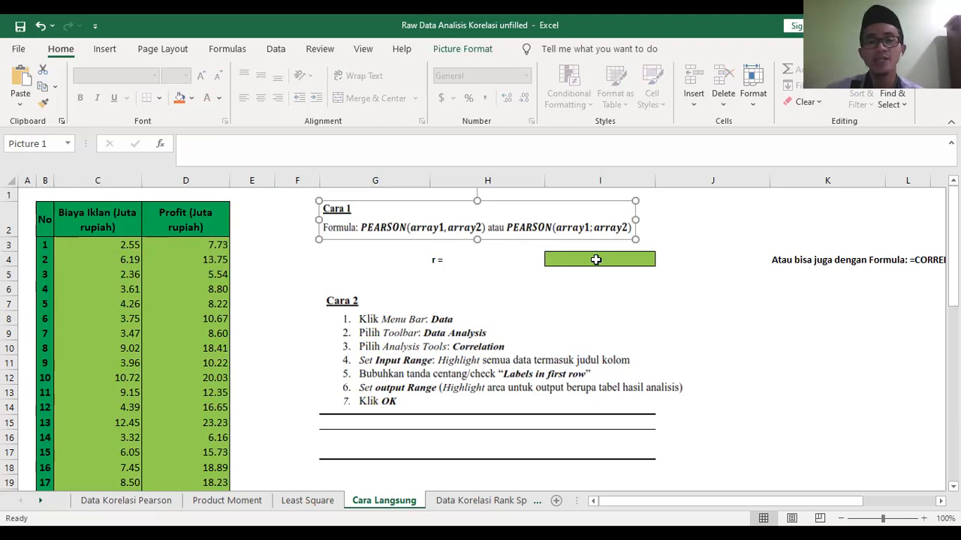
left_click(557, 305)
left_click(120, 251)
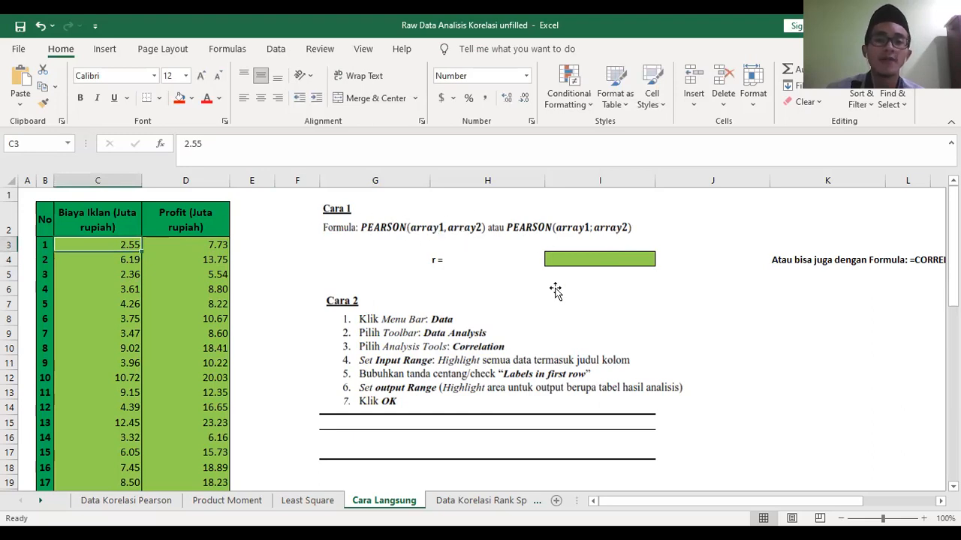
- Begin a PEARSON formula in the r cell I4 with the Biaya Iklan data C3:C26 as the first array
left_click(571, 261)
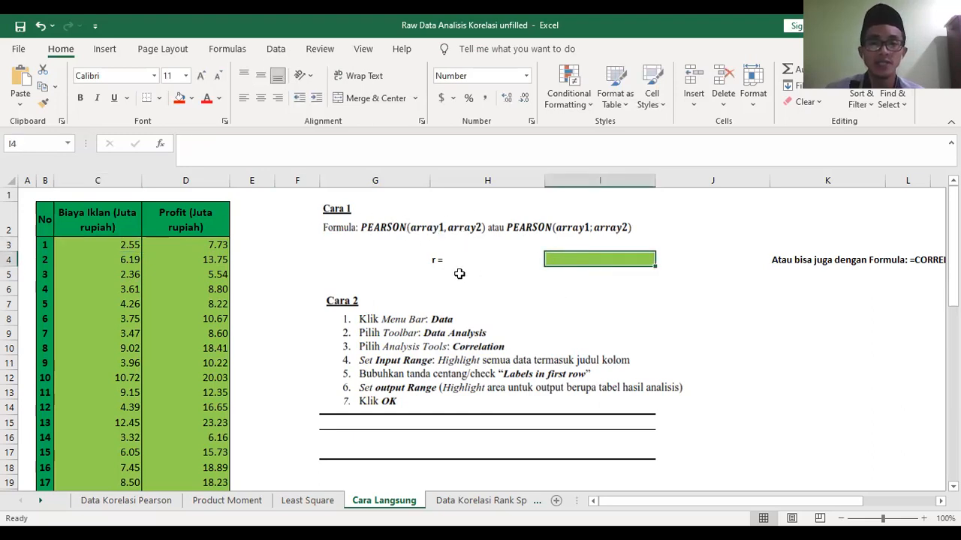
left_click(439, 262)
left_click(604, 260)
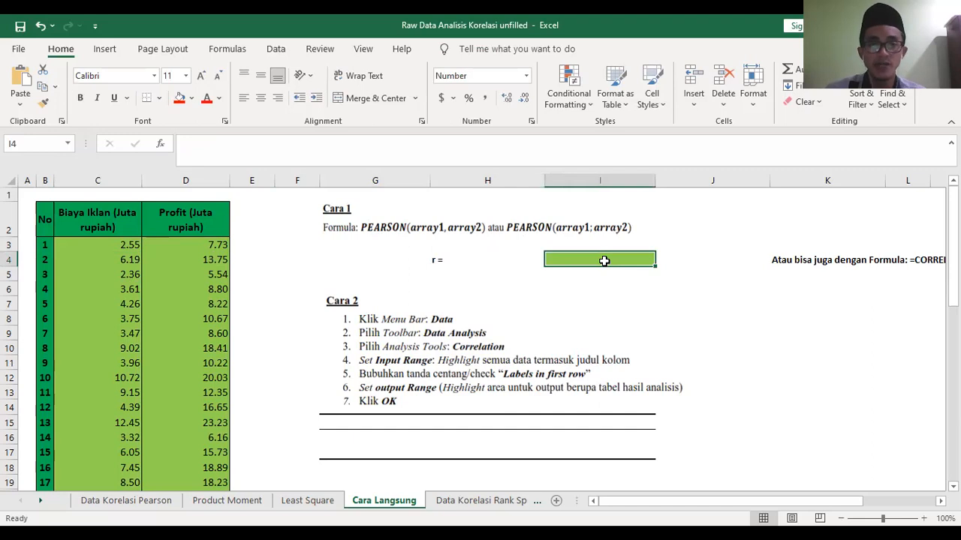
type("=")
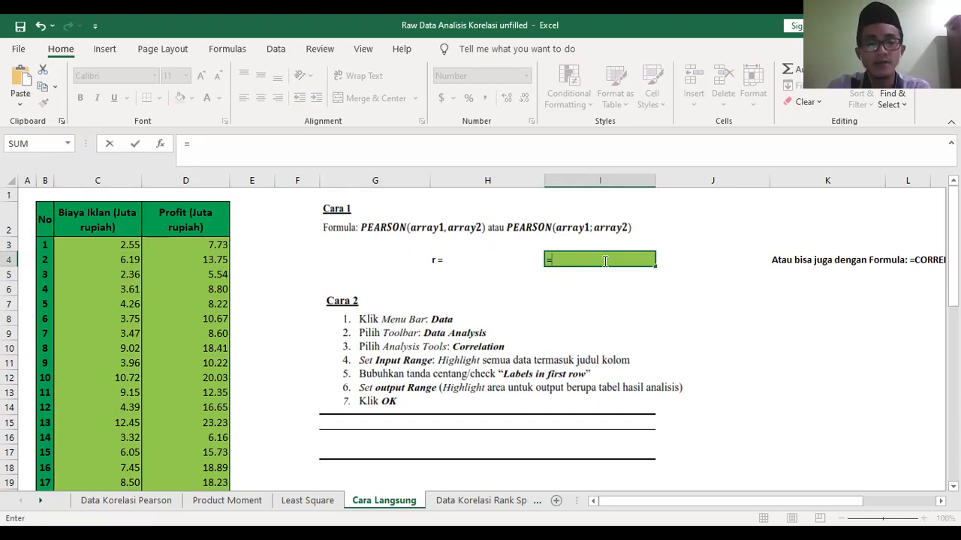
type("PEARSON")
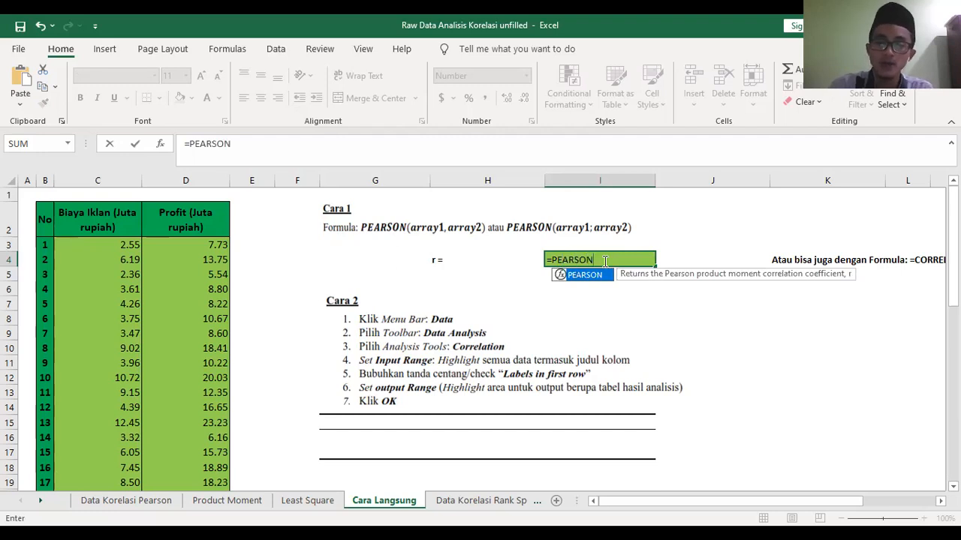
type("(")
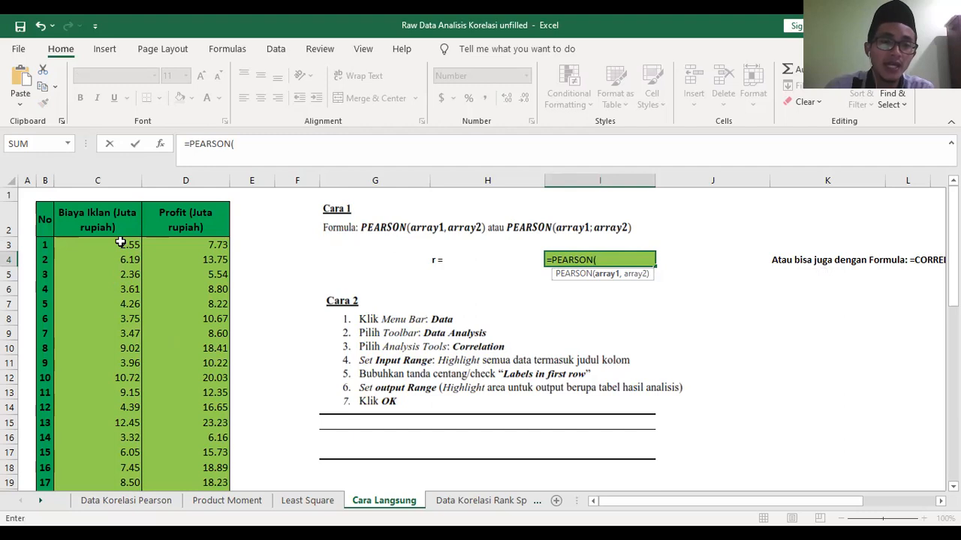
left_click_drag(121, 242, 116, 463)
scroll(495, 430, "up", 1)
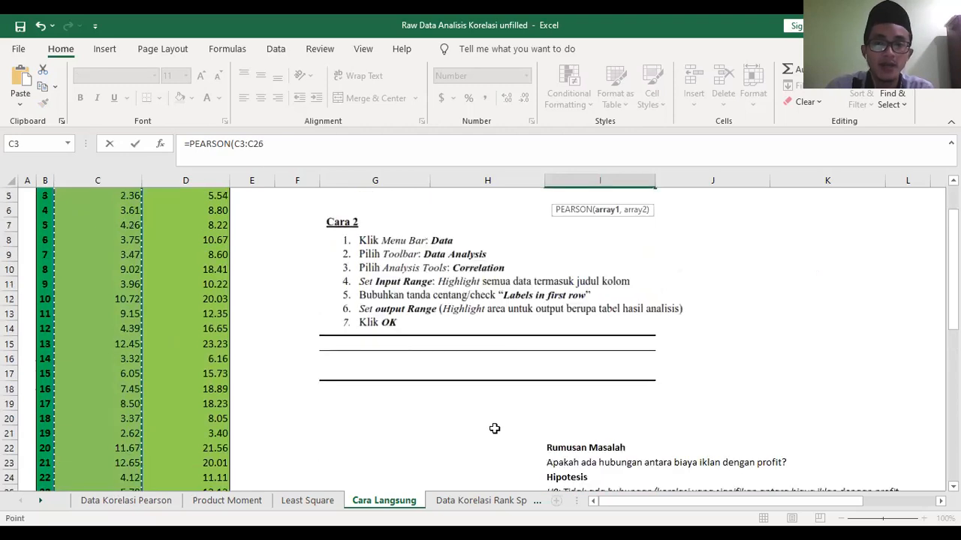
scroll(492, 421, "up", 2)
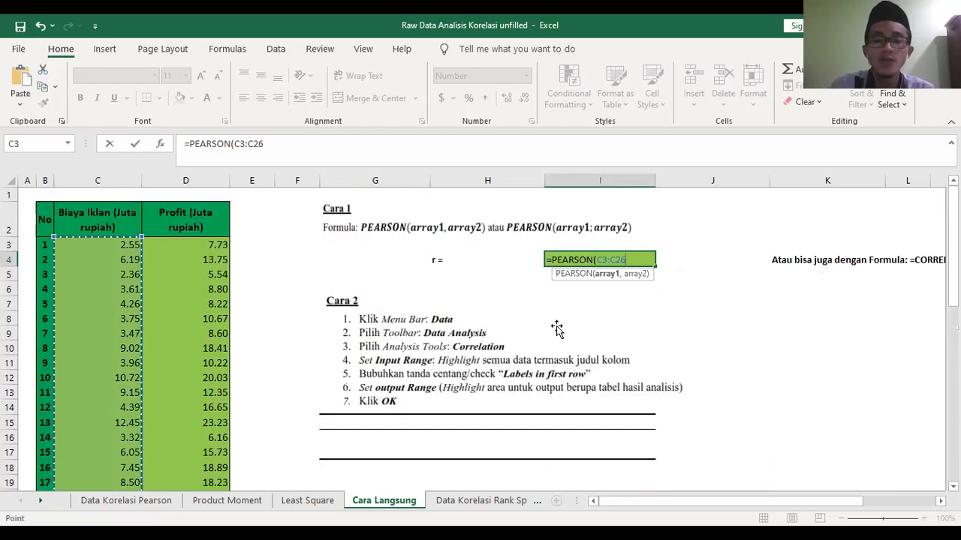
type(",")
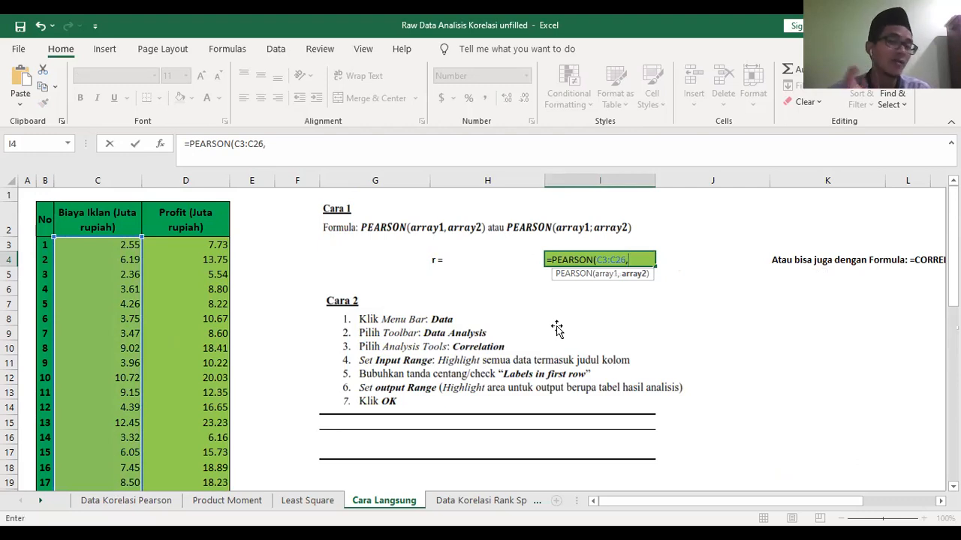
- Add the Profit data D3:D26 as the second array and complete the formula =PEARSON(C3:C26,D3:D26)
left_click(186, 247)
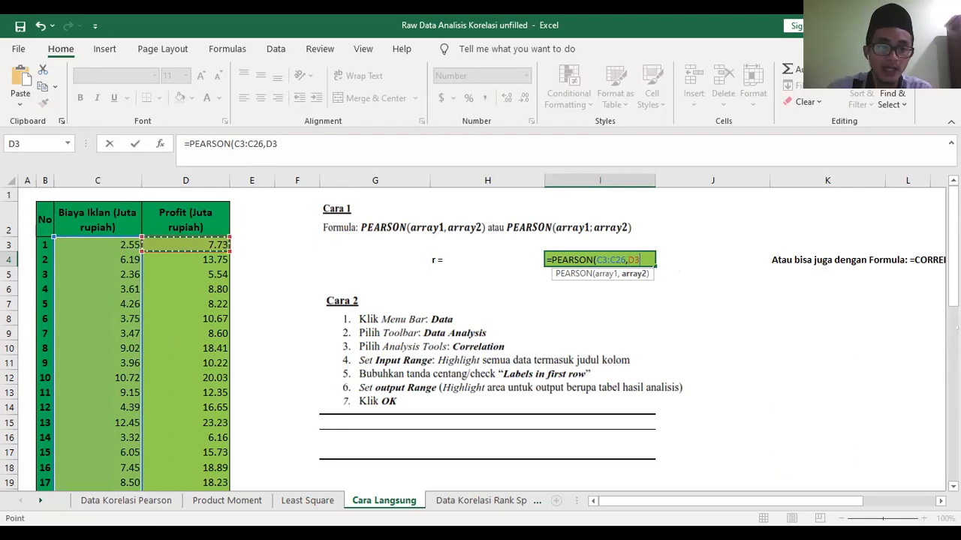
key("ctrl+shift+Down")
scroll(748, 359, "up", 1)
scroll(748, 359, "up", 2)
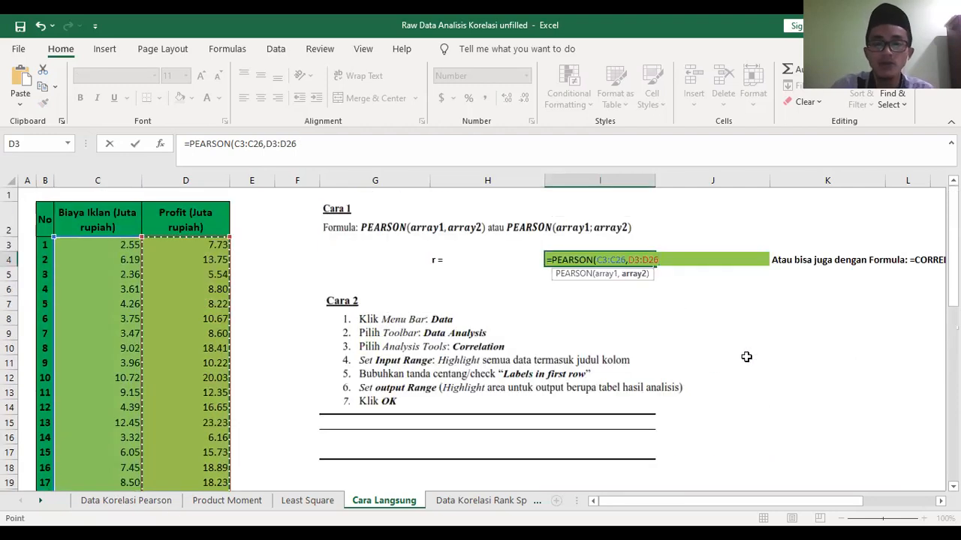
type(")")
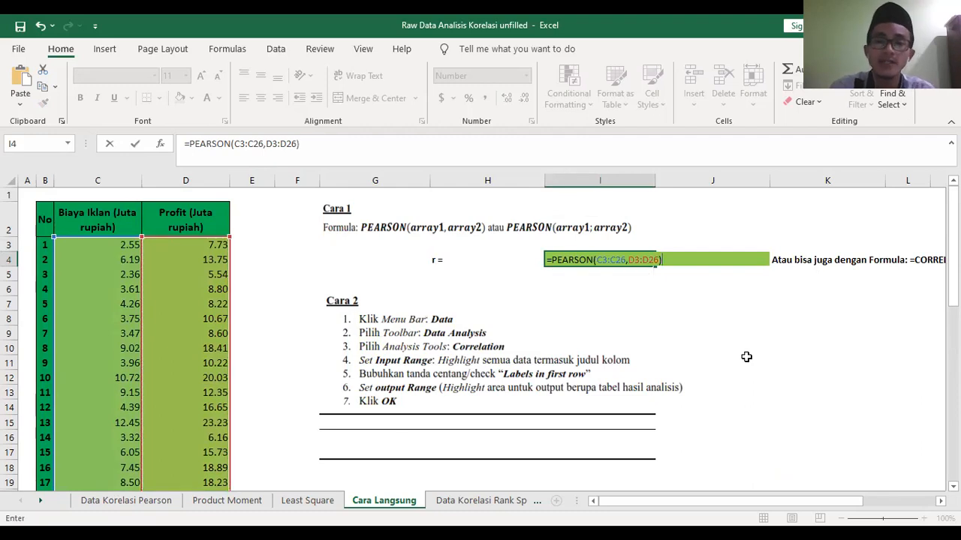
key("Return")
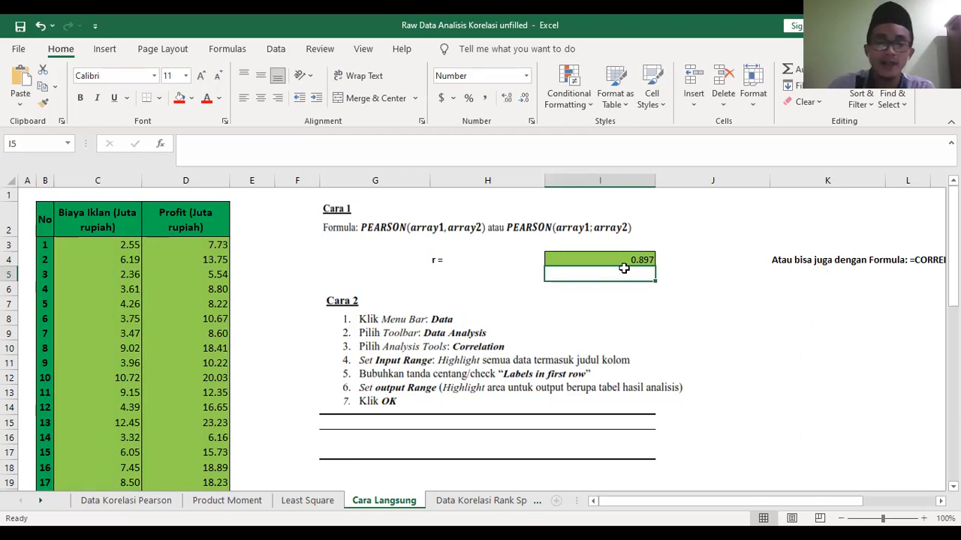
- Calculate the correlation coefficient in cell I5 with the formula =CORREL(D3:D26,C3:C26)
type("=")
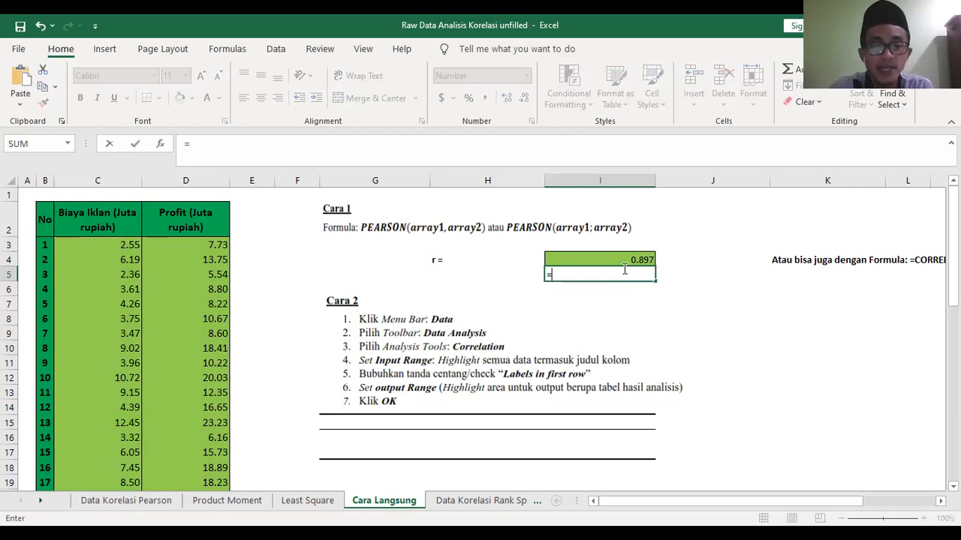
type("CORREL")
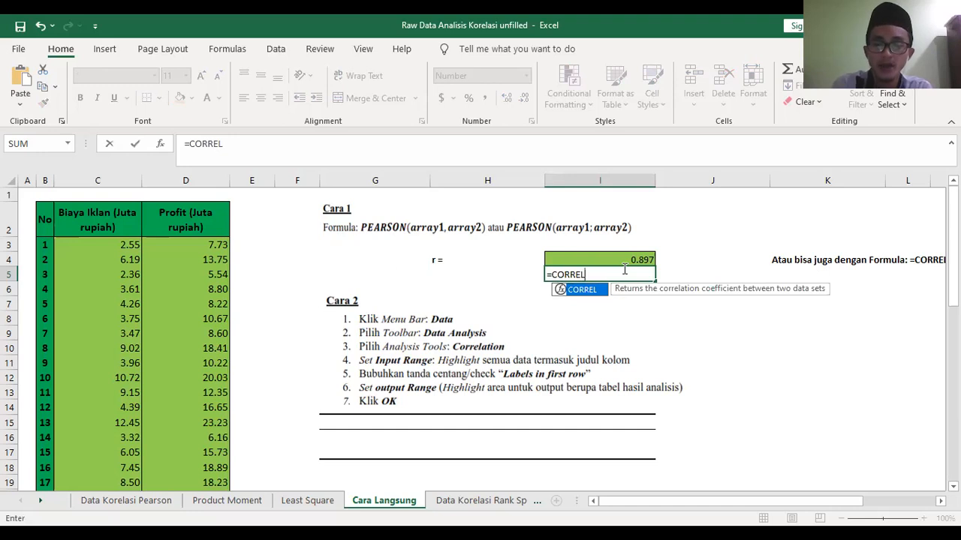
type("(")
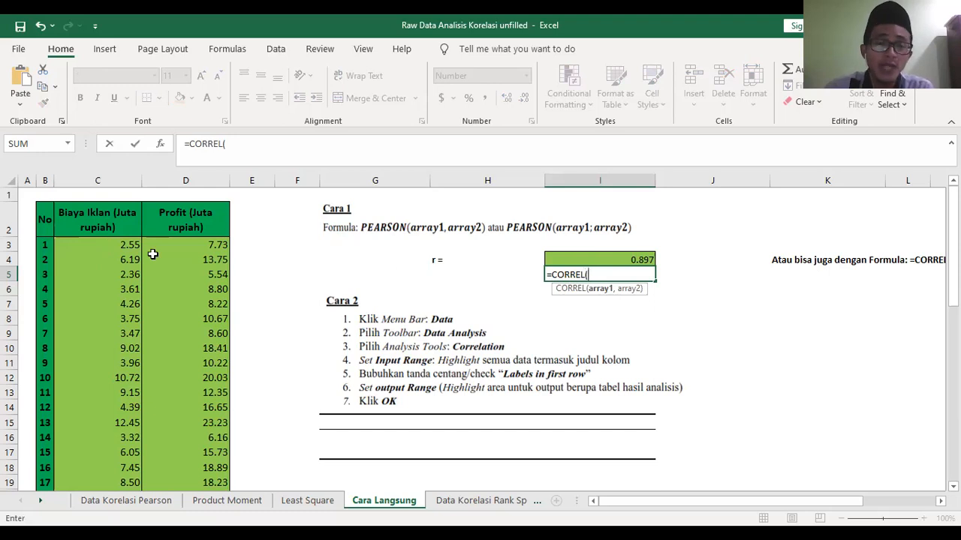
left_click(185, 245)
left_click_drag(171, 485, 194, 460)
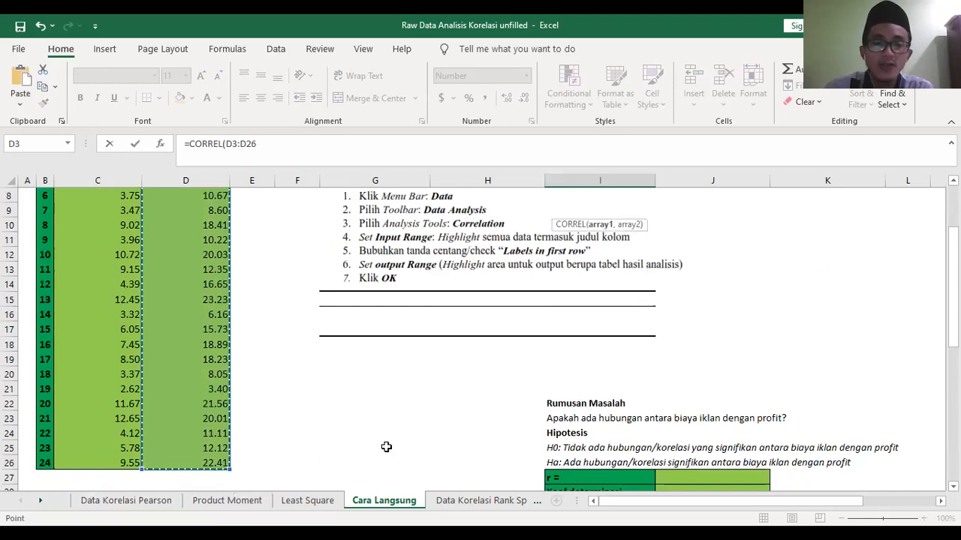
type(",")
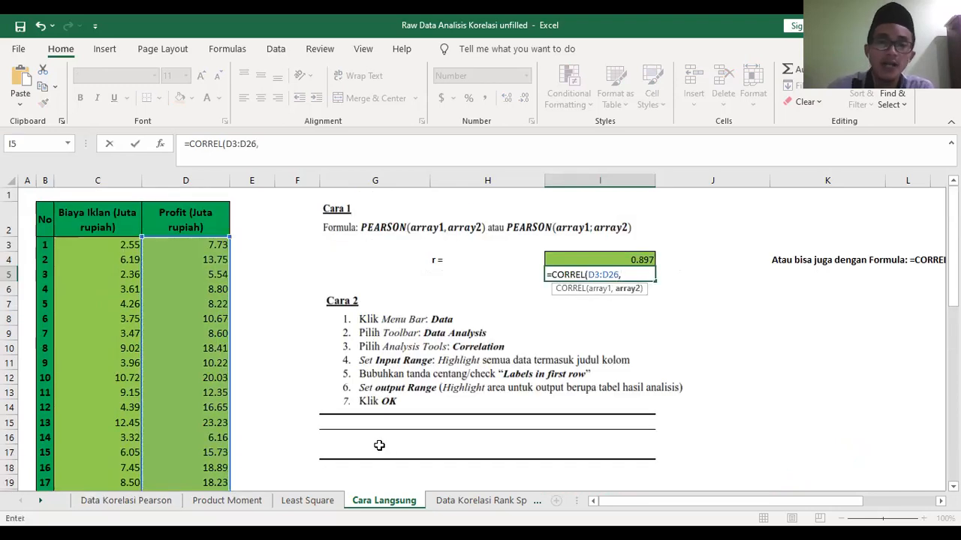
left_click(105, 245)
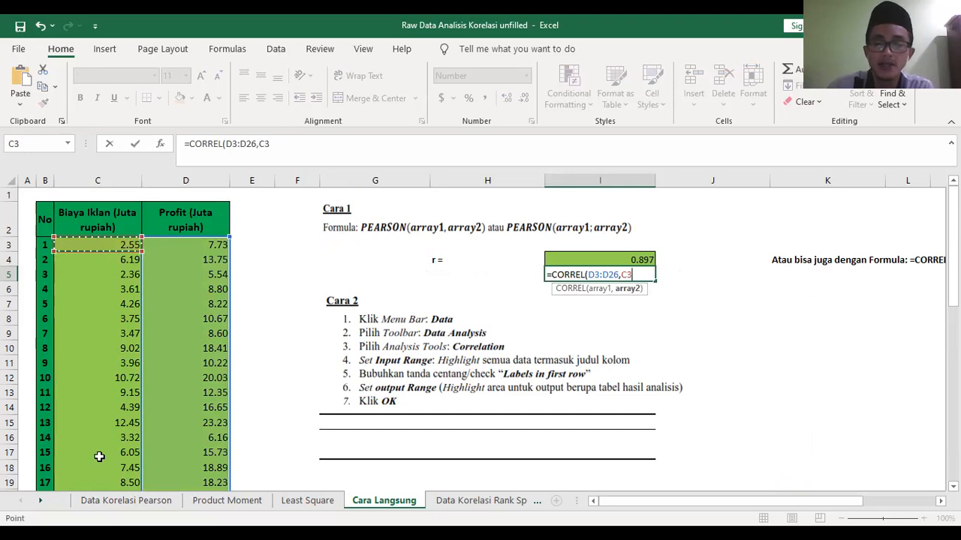
key("ctrl+shift+Down")
scroll(78, 295, "up", 3)
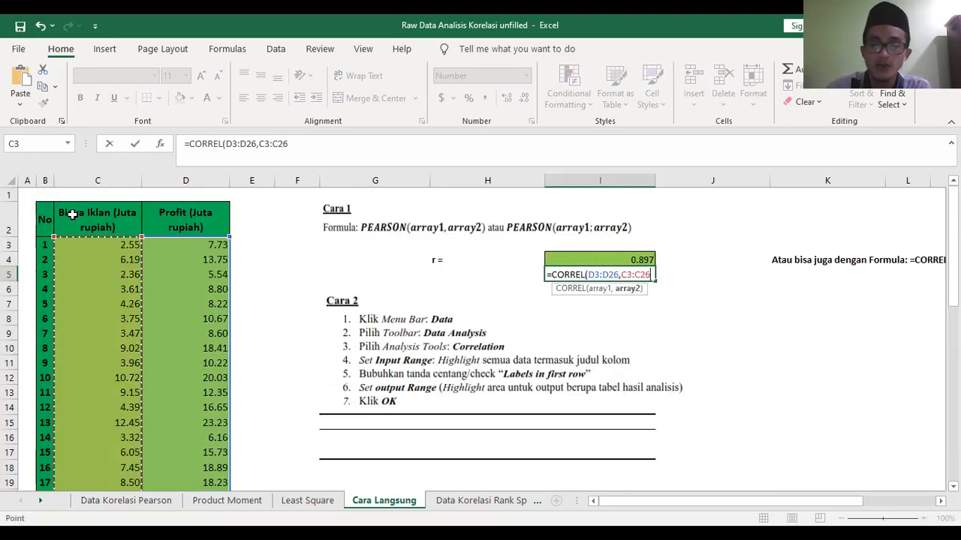
type(")")
key("Return")
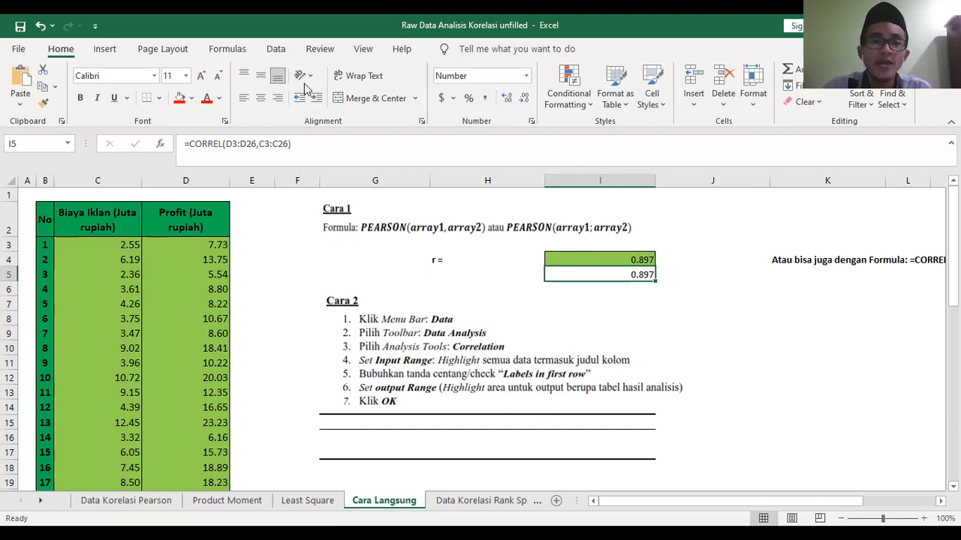
- Dismiss the data import notice and open the program's Options dialog
left_click(276, 50)
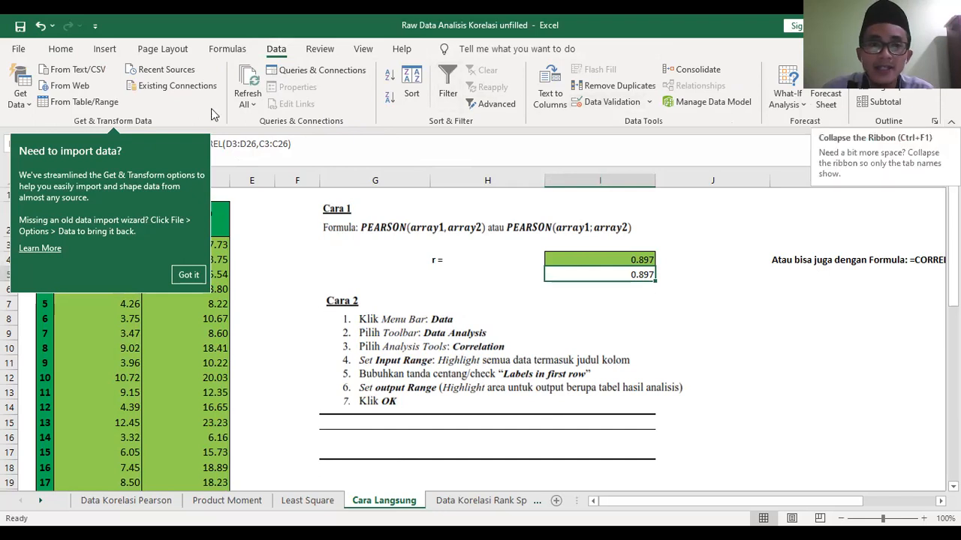
left_click(188, 274)
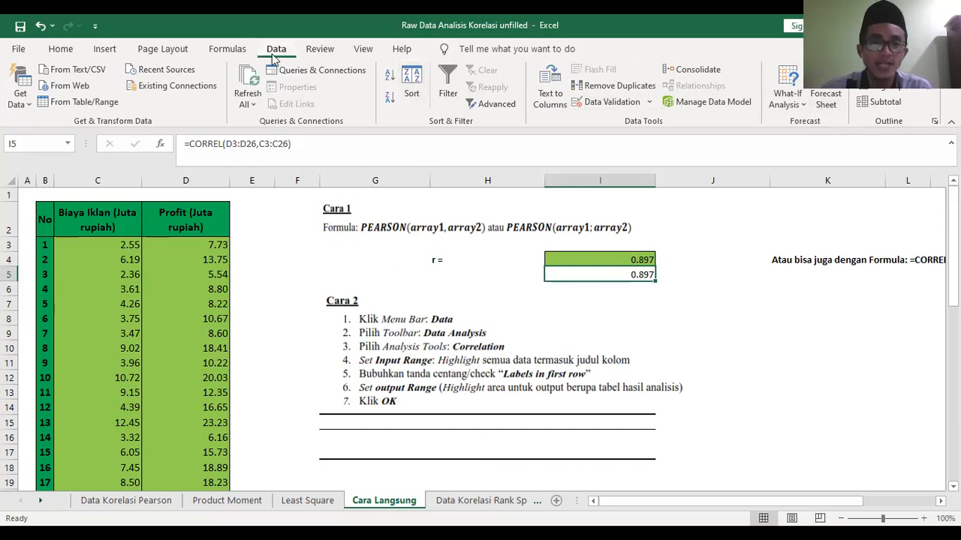
left_click(19, 50)
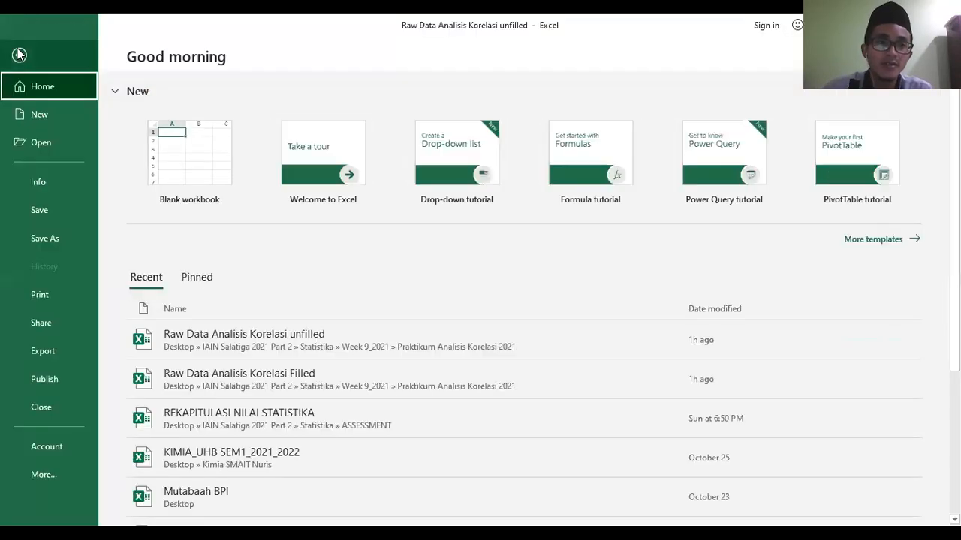
left_click(48, 473)
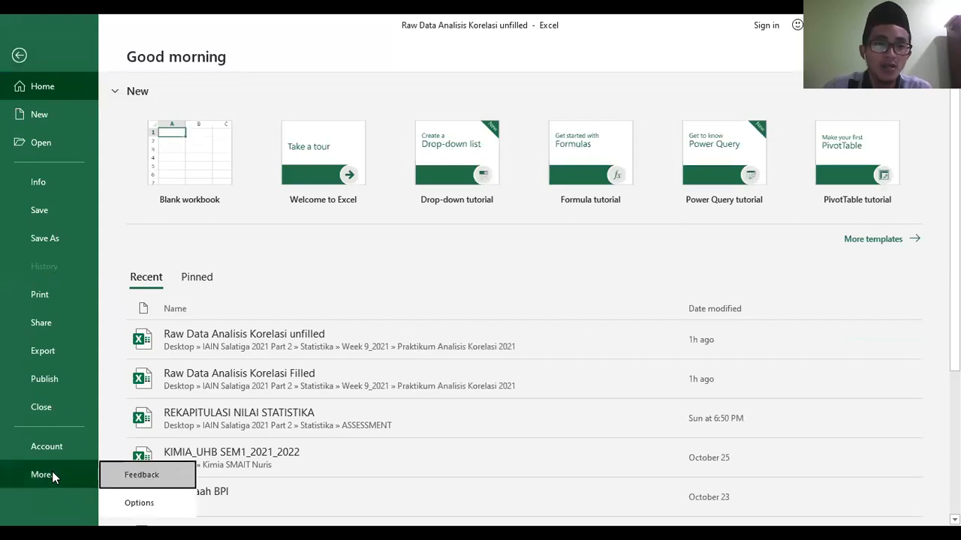
left_click(51, 475)
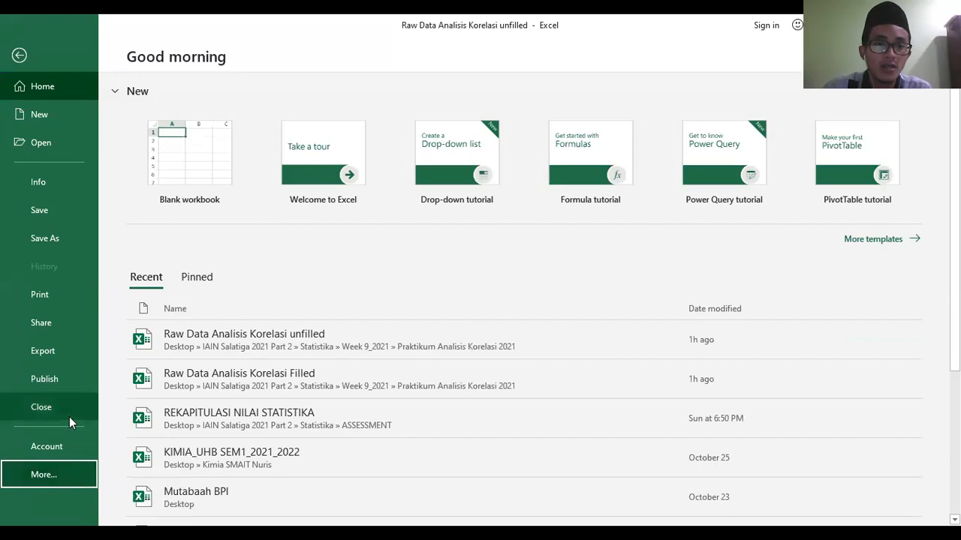
left_click(70, 475)
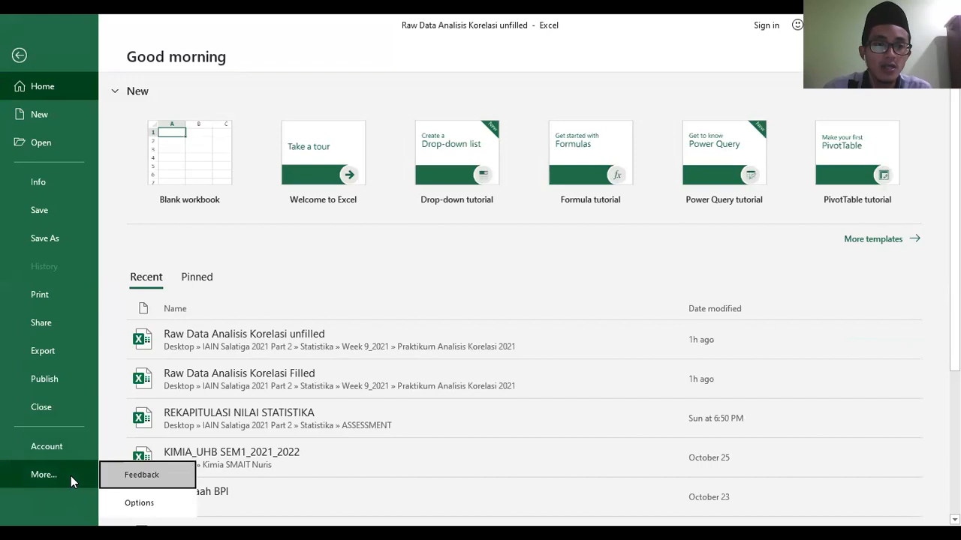
left_click(140, 504)
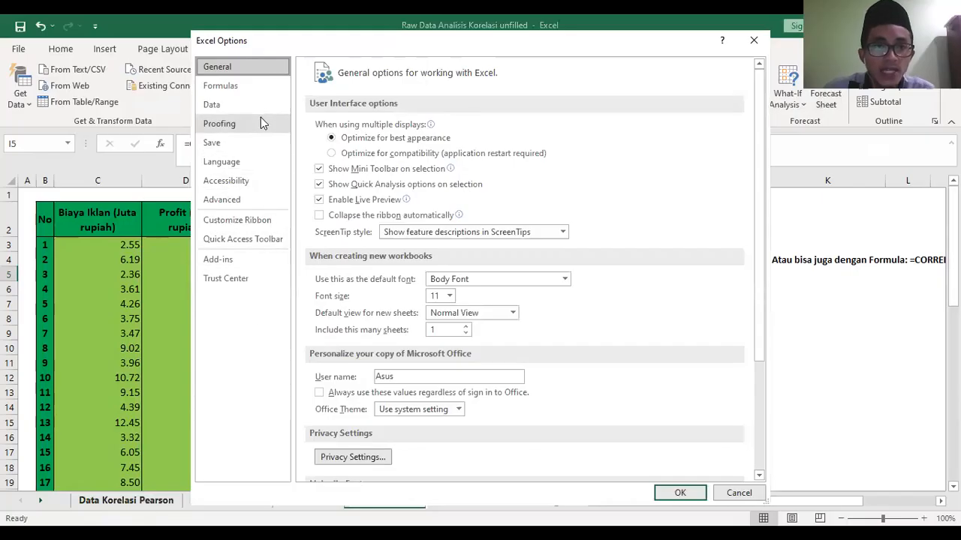
- Enable the Analysis ToolPak among the Excel Add-ins
left_click(250, 262)
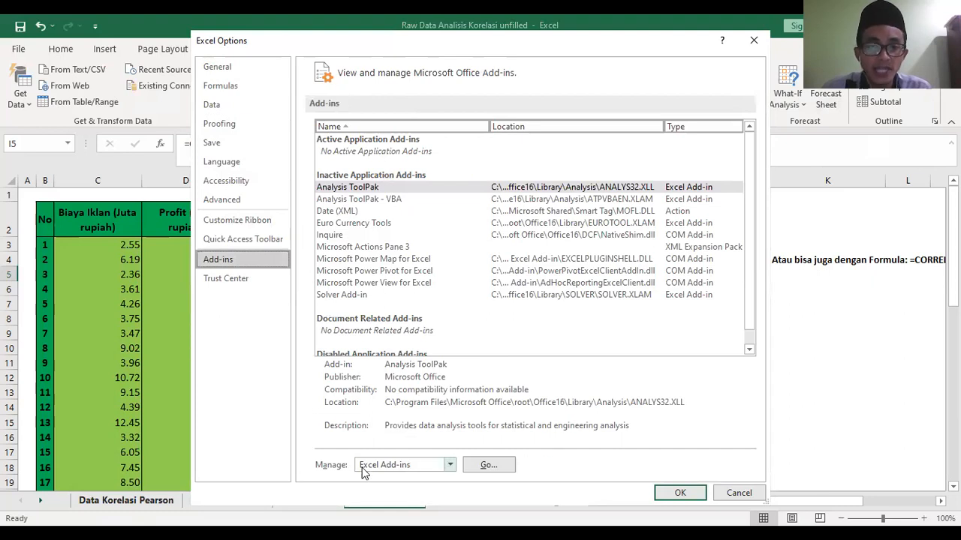
left_click(489, 465)
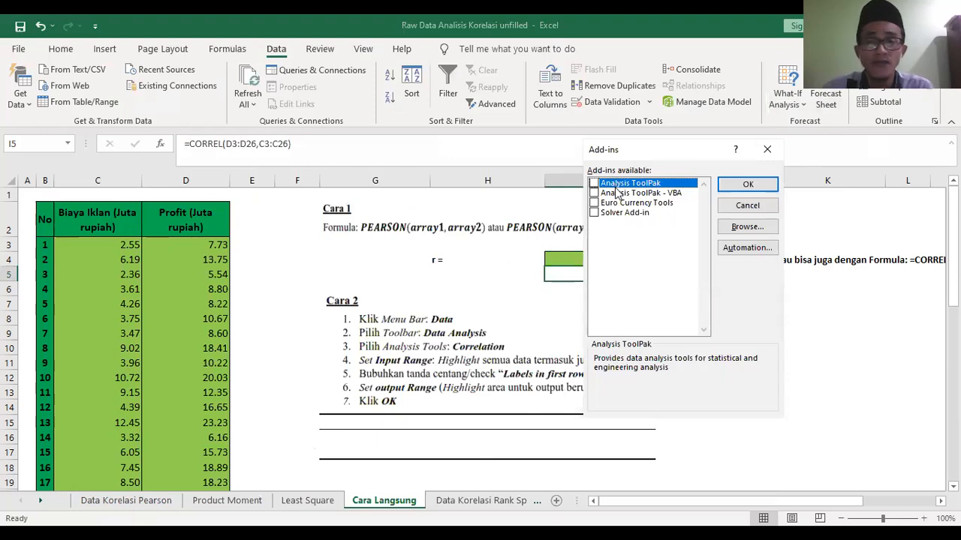
left_click(593, 184)
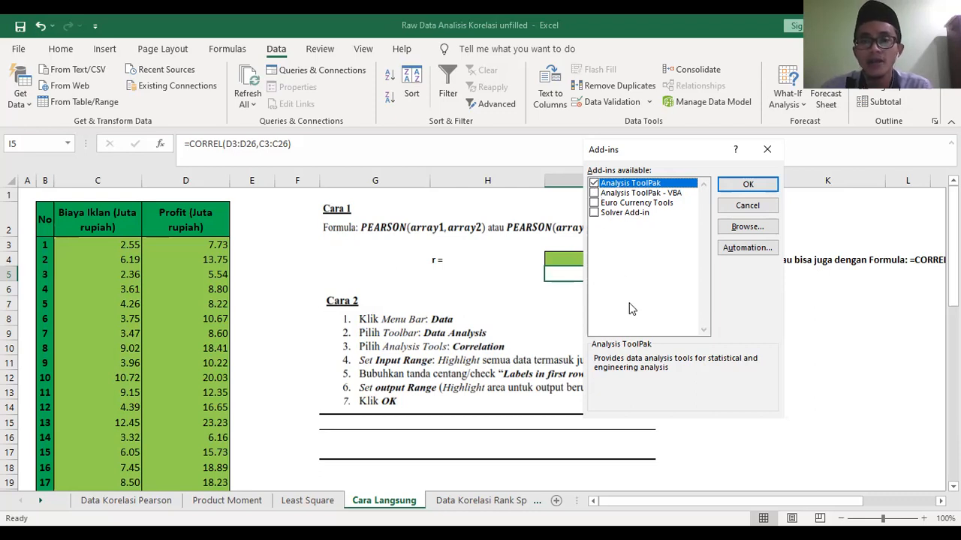
left_click(745, 183)
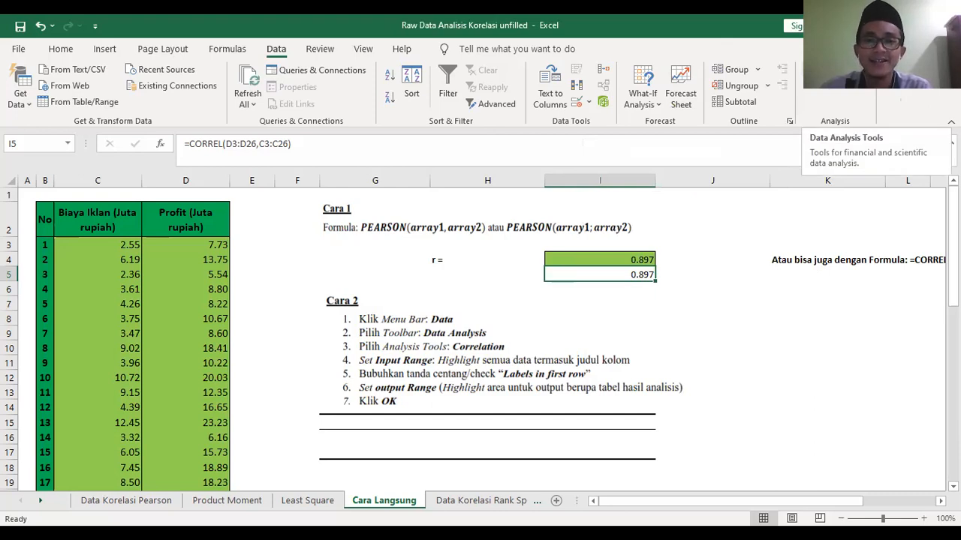
- Start a Correlation analysis from the Data Analysis tools, keeping its dialog clear of the data table
left_click(60, 49)
left_click(273, 50)
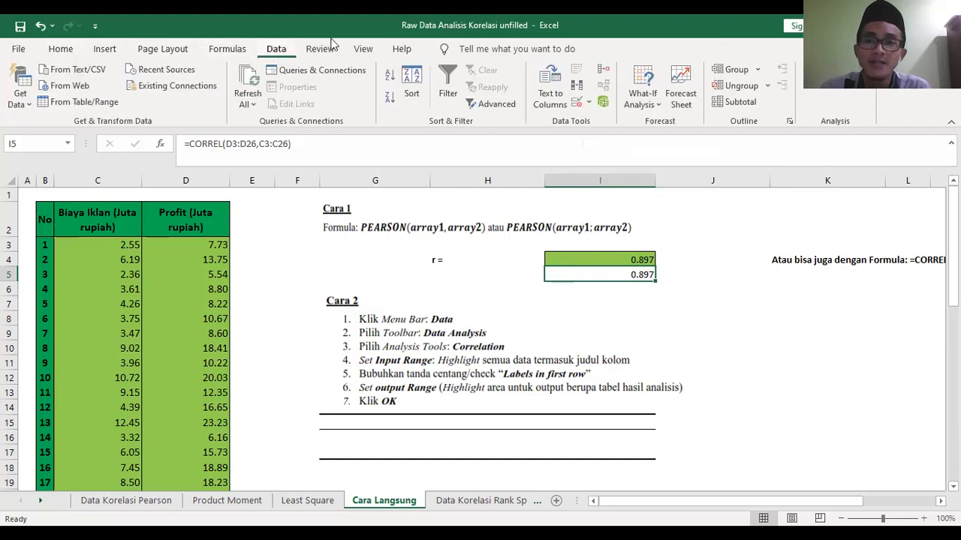
left_click(835, 70)
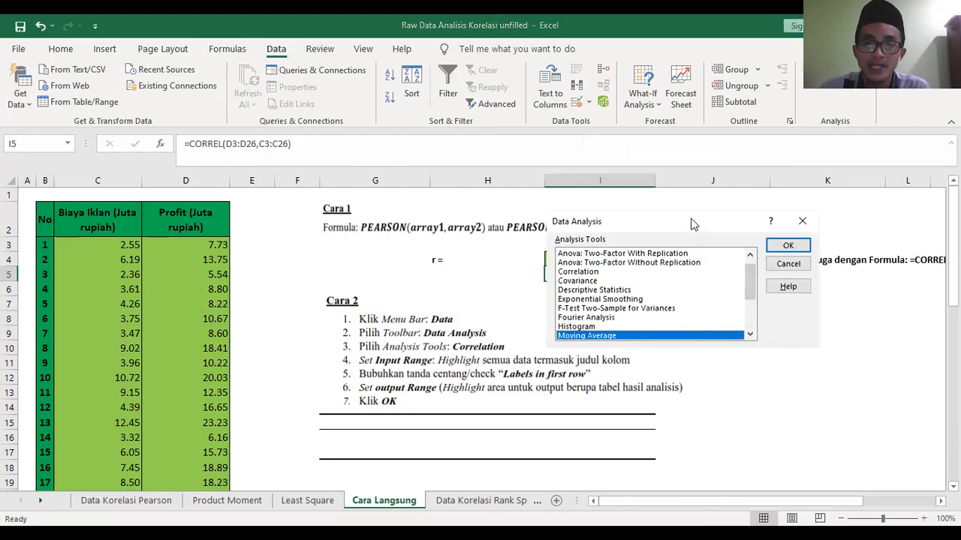
left_click_drag(692, 223, 620, 222)
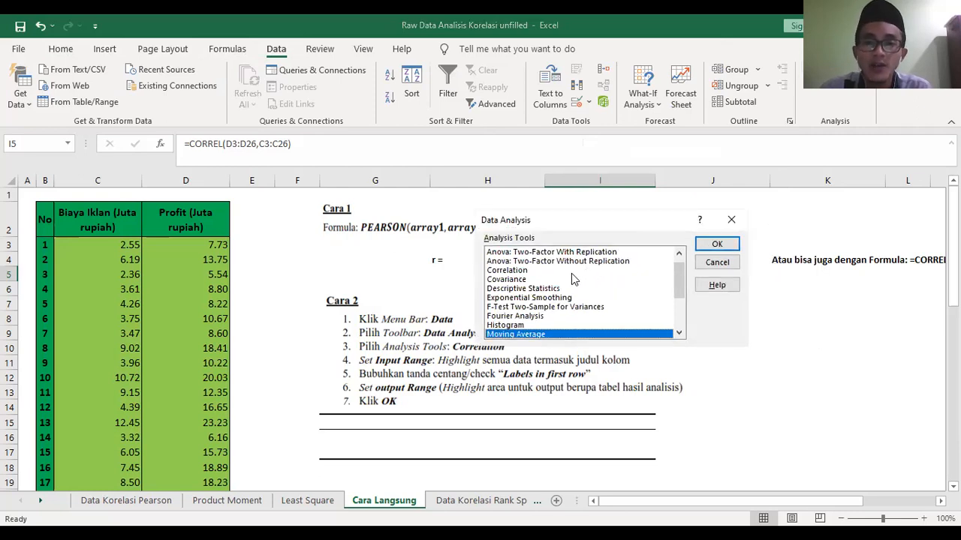
left_click(513, 270)
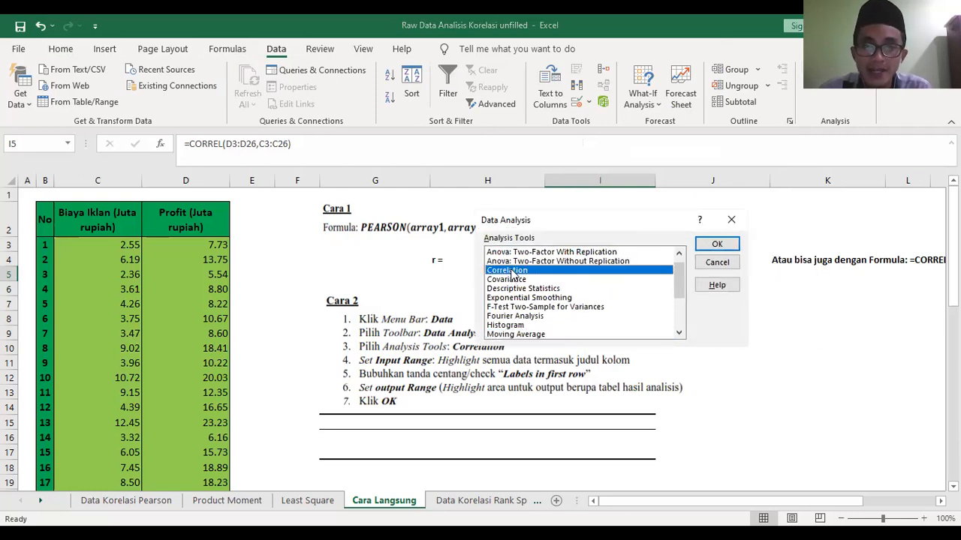
left_click(717, 246)
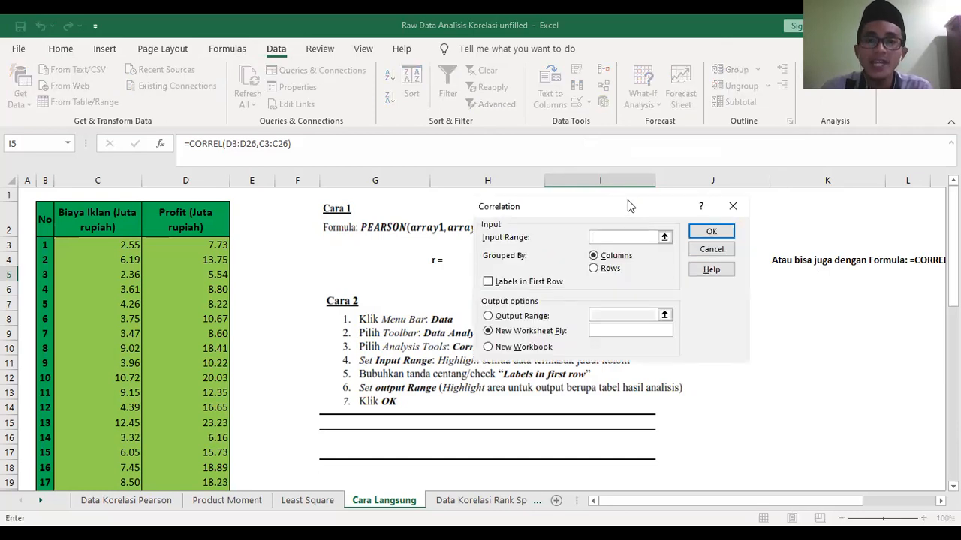
left_click_drag(629, 204, 651, 188)
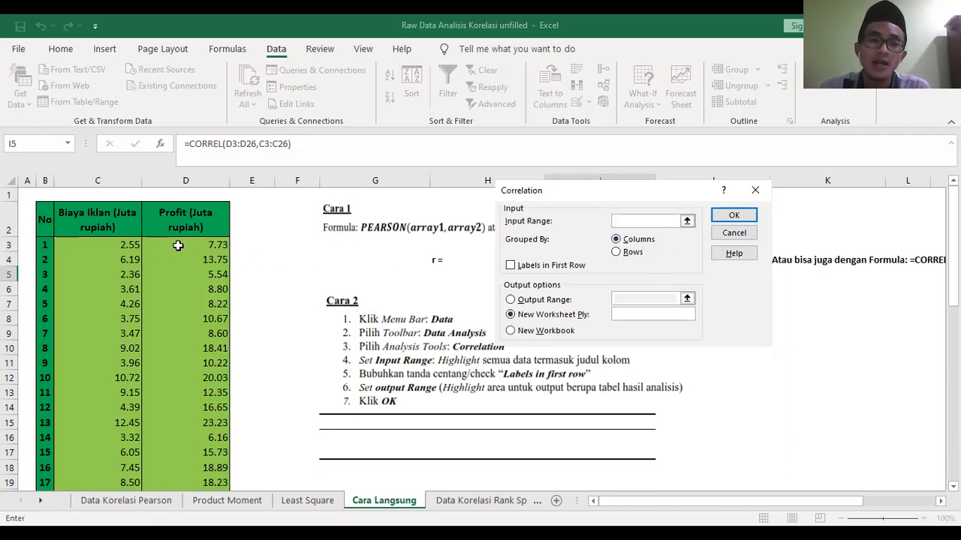
- Set the correlation input range to $C$2:$D$26 and mark the first row as labels
left_click(93, 218)
left_click_drag(93, 218, 191, 237)
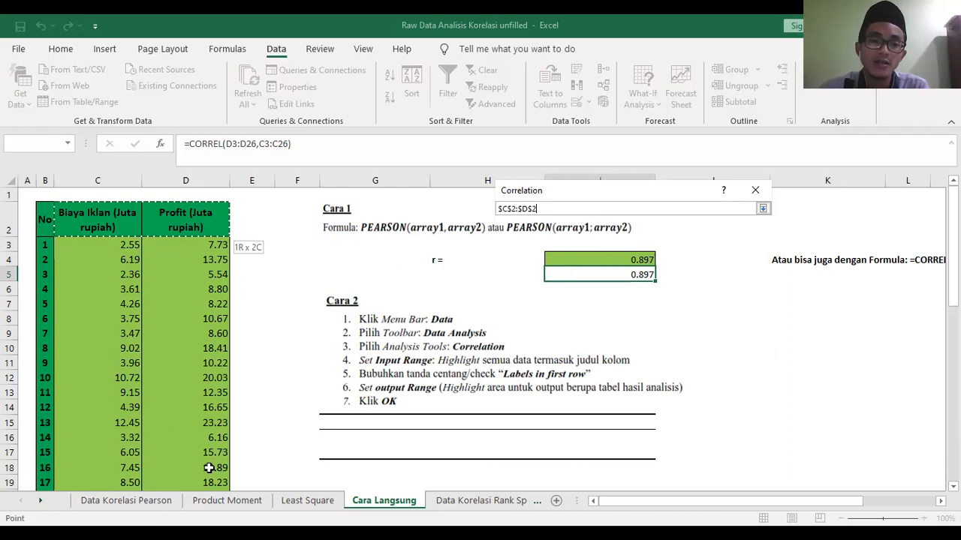
left_click_drag(210, 468, 211, 465)
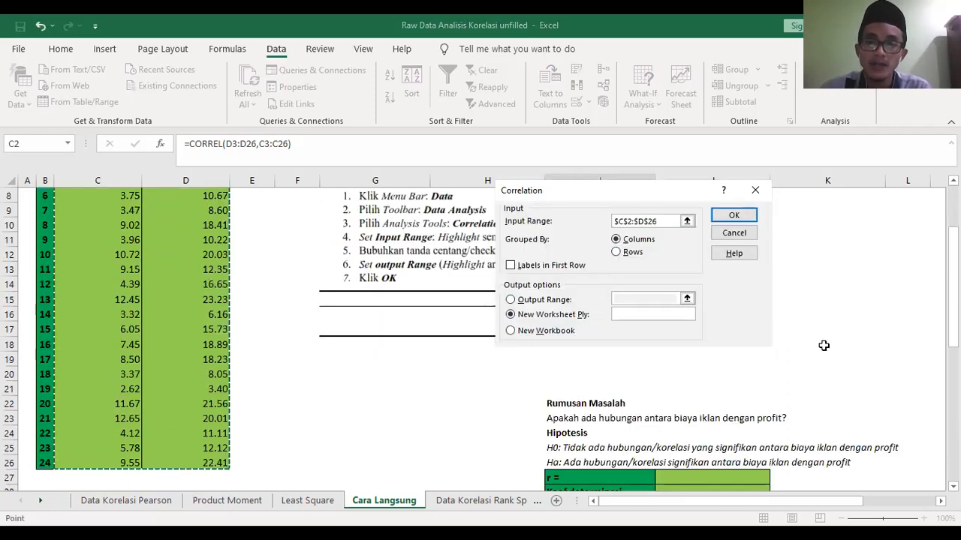
scroll(824, 347, "up", 2)
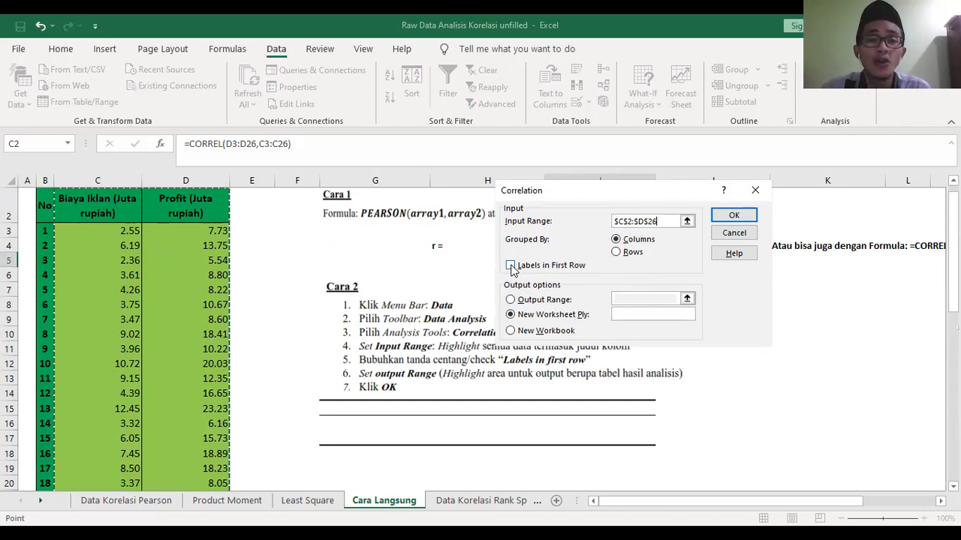
left_click(511, 267)
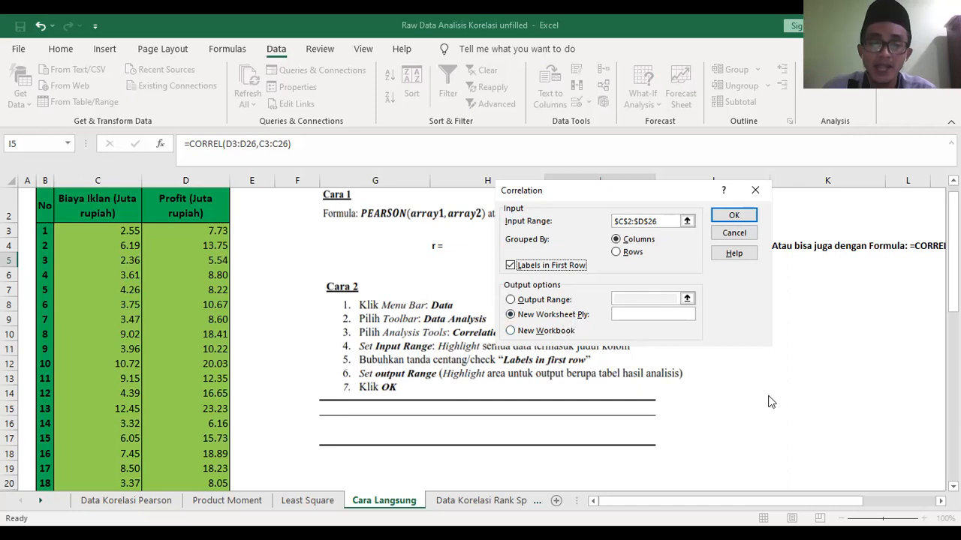
- Set the correlation output range to $G$15:$H$17 under Cara 2 and run the analysis
left_click(510, 300)
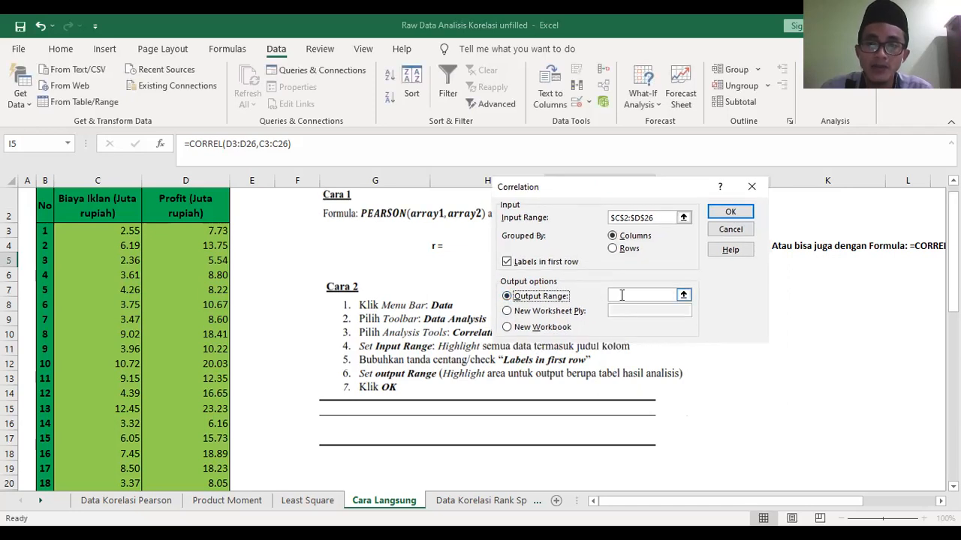
left_click(621, 295)
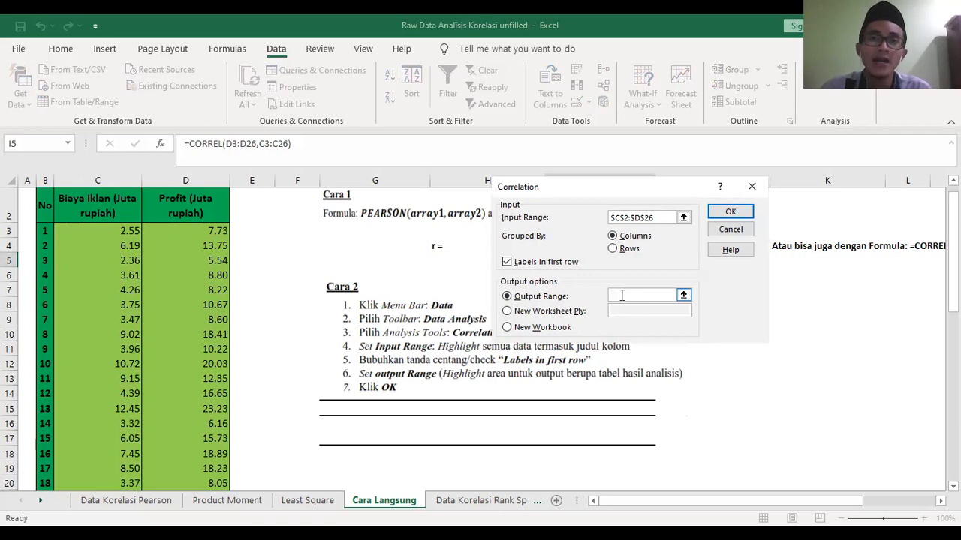
left_click(322, 406)
left_click_drag(324, 404, 440, 437)
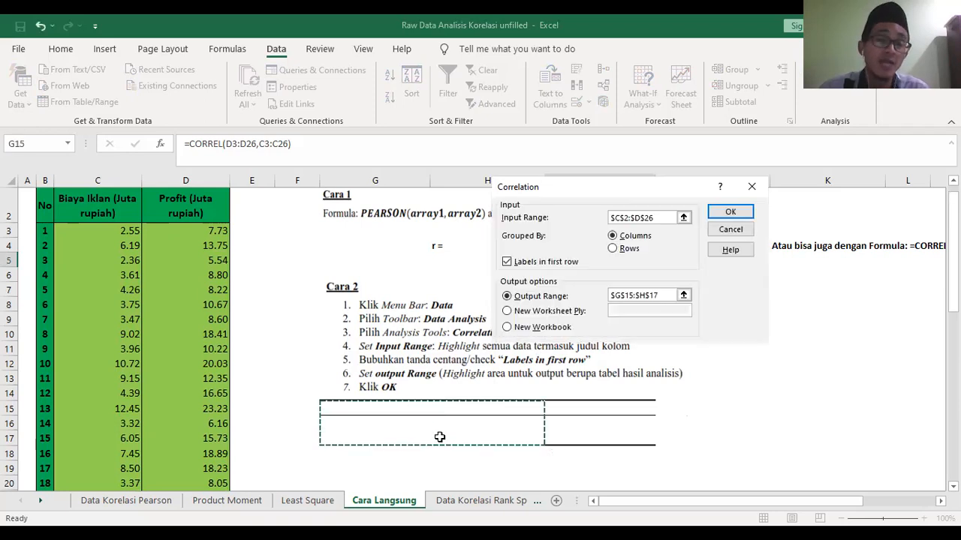
left_click(729, 214)
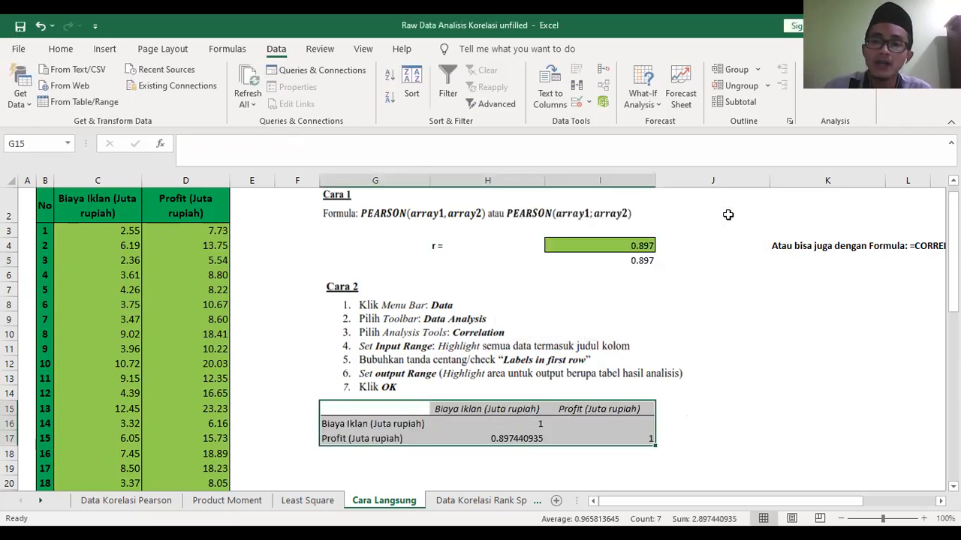
- Examine the correlation table under Cara 2, matching each Biaya Iklan and Profit row with its column and coefficient
left_click(698, 439)
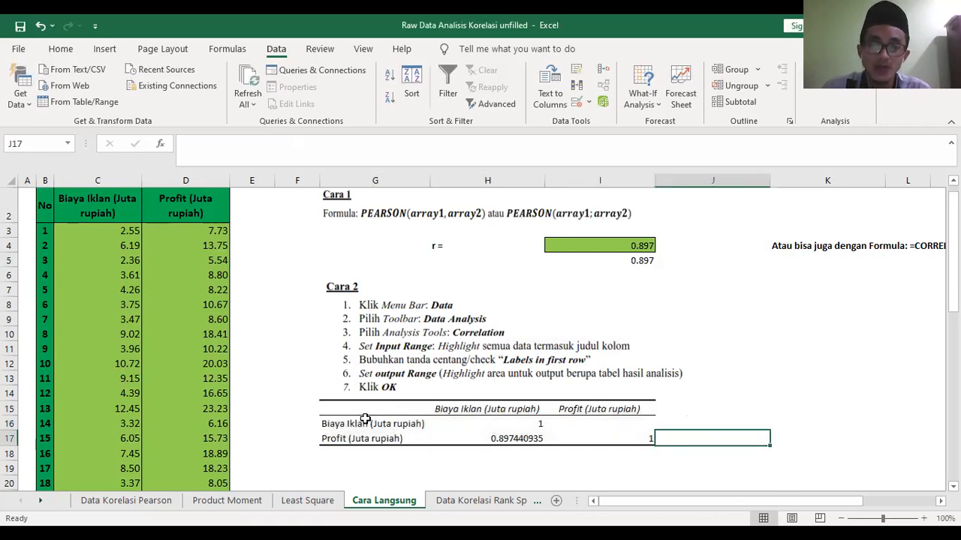
left_click_drag(343, 409, 642, 444)
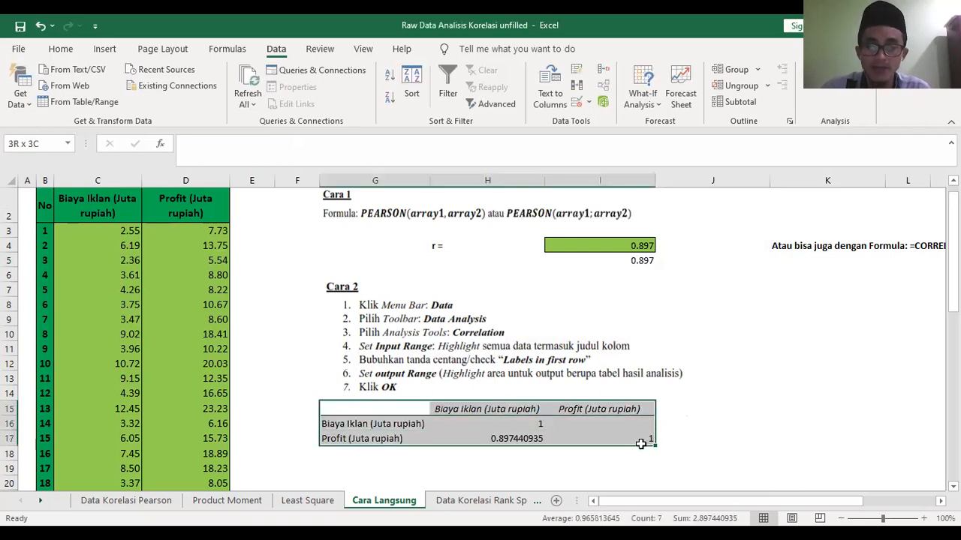
left_click(722, 428)
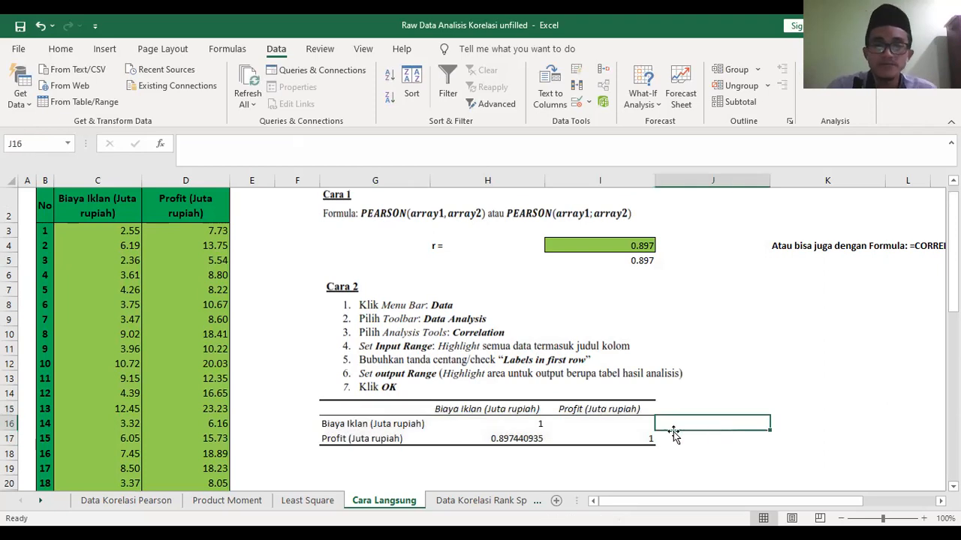
left_click(534, 425)
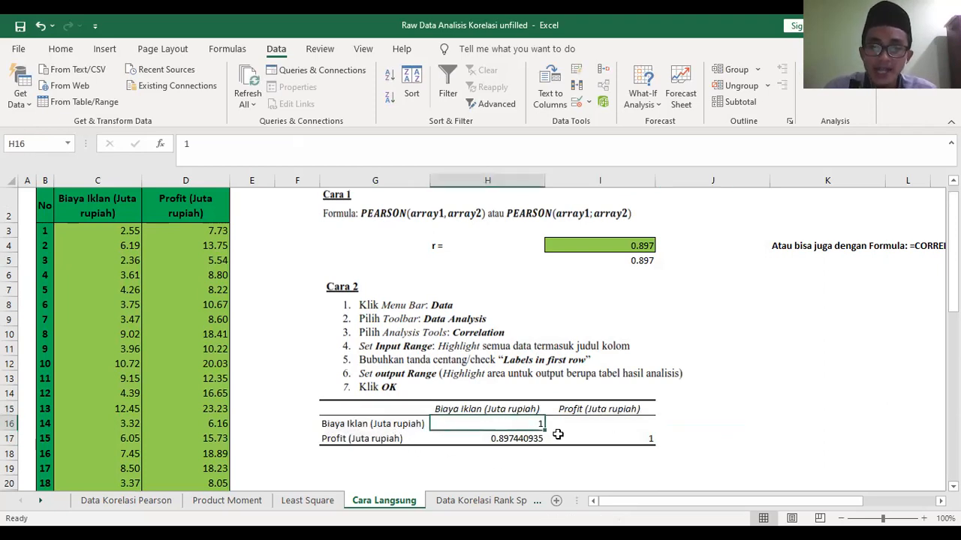
left_click(615, 441)
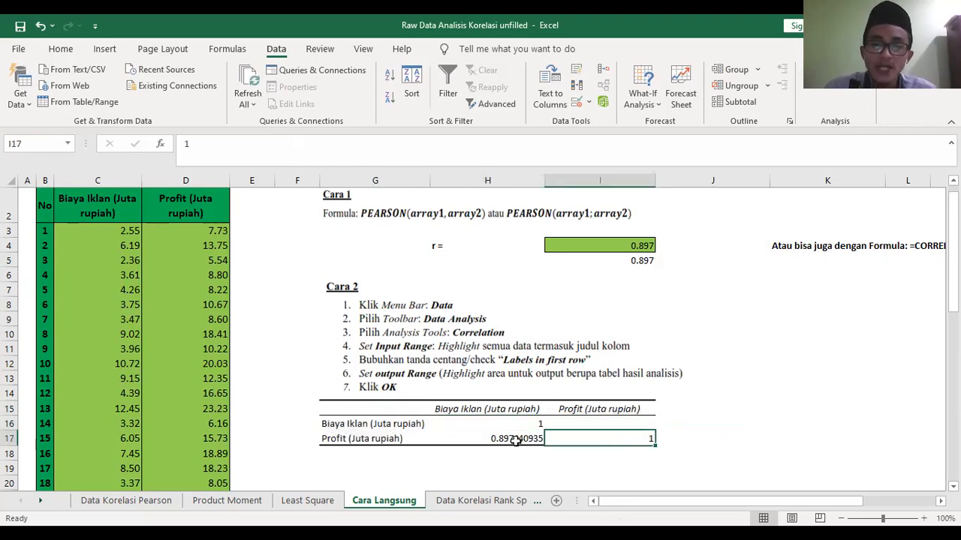
left_click(356, 426)
left_click(494, 409)
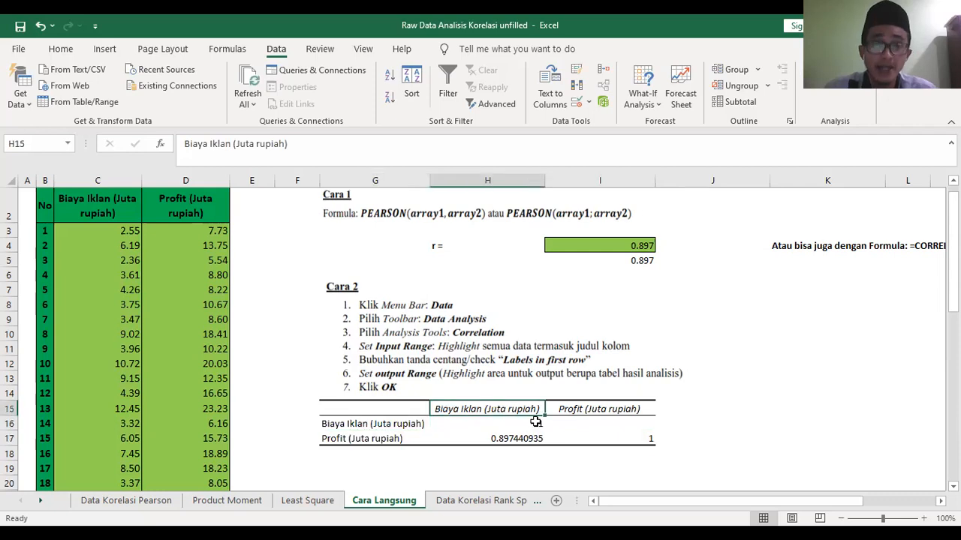
left_click(536, 424)
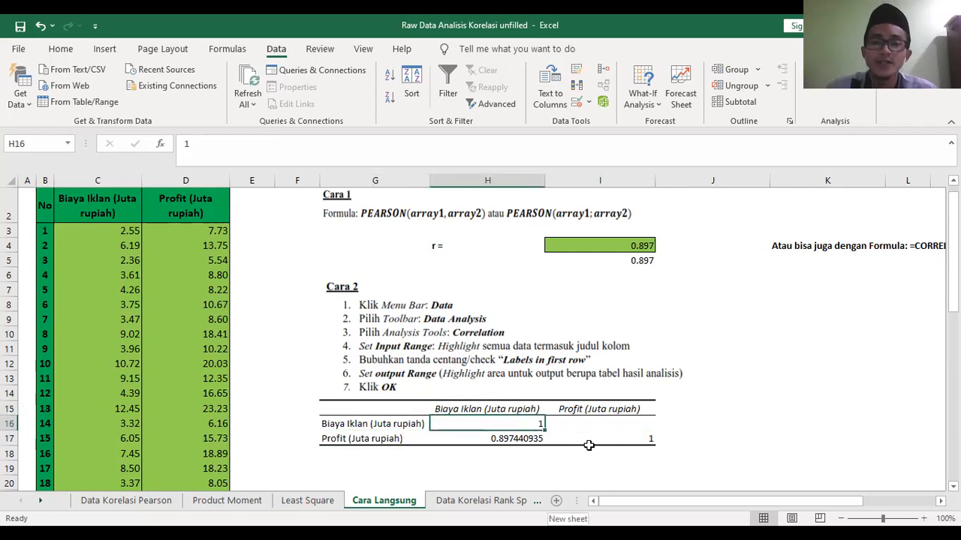
left_click(345, 439)
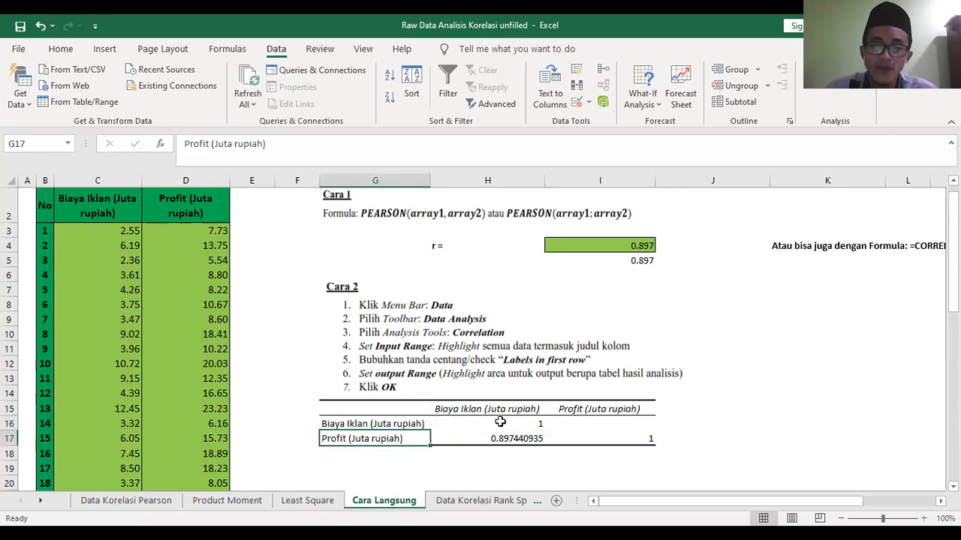
left_click(562, 409)
left_click(646, 439)
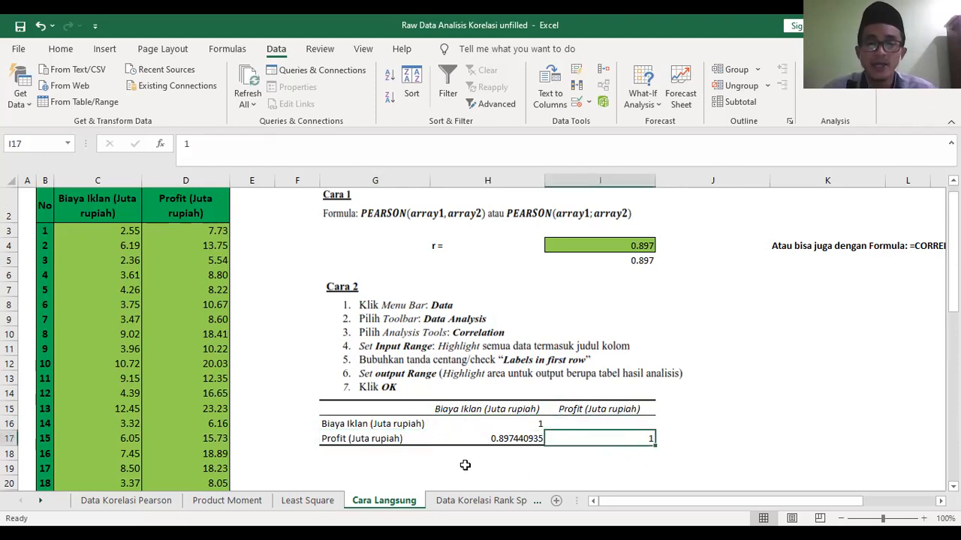
left_click(350, 439)
left_click(488, 412)
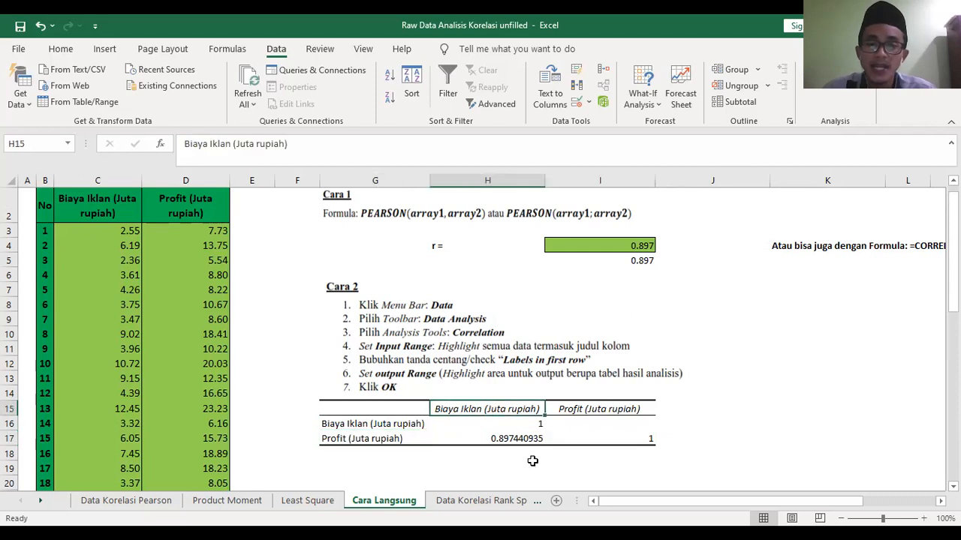
- Reduce the Profit–Biaya Iklan coefficient in H17 of the correlation table to three decimal places
left_click(517, 440)
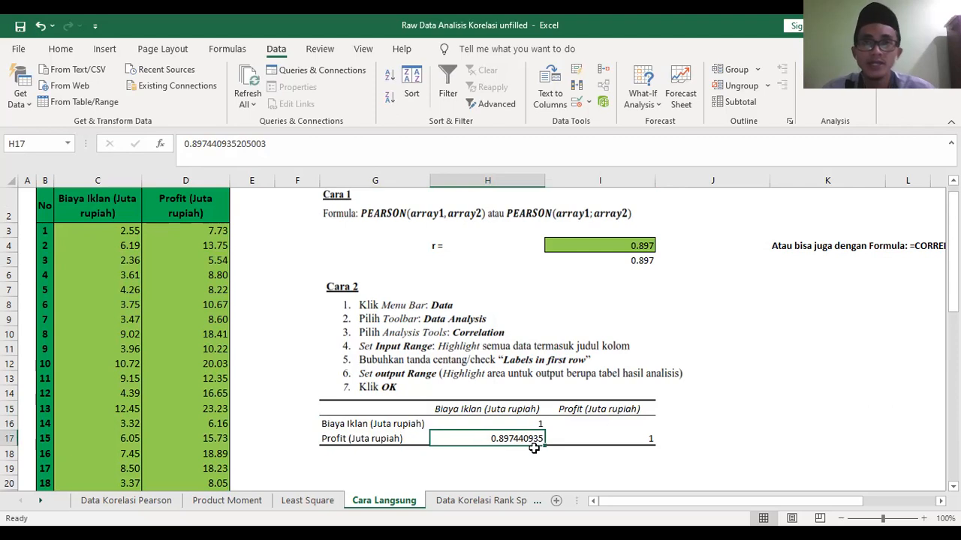
left_click(78, 53)
left_click(523, 99)
left_click(523, 99)
left_click(523, 99)
left_click(523, 99)
left_click(523, 99)
left_click(523, 99)
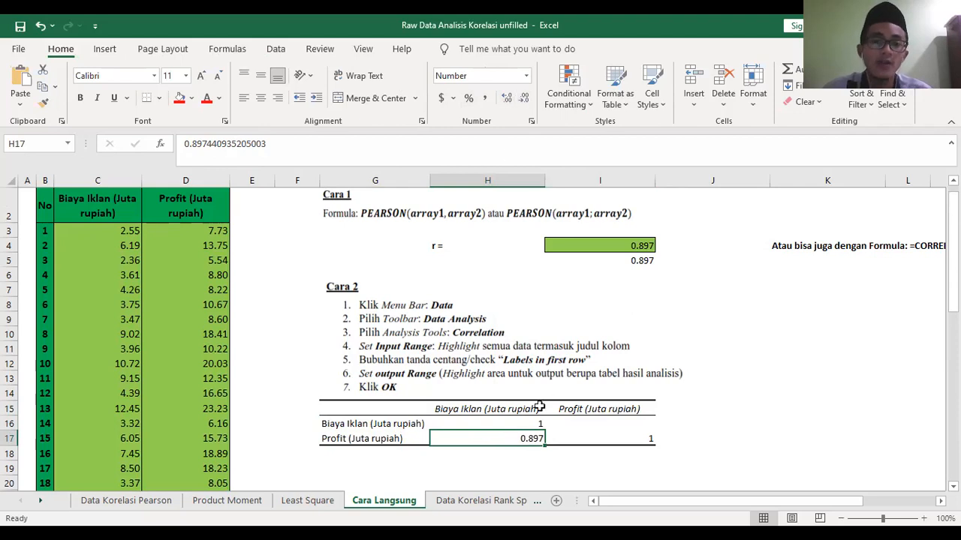
left_click(534, 471)
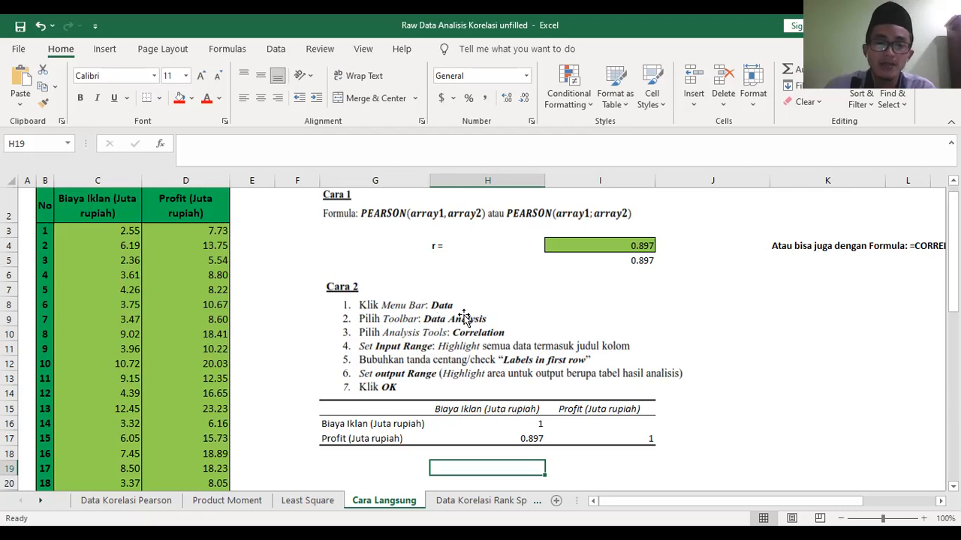
scroll(632, 343, "down", 5)
scroll(633, 343, "up", 1)
scroll(632, 343, "up", 4)
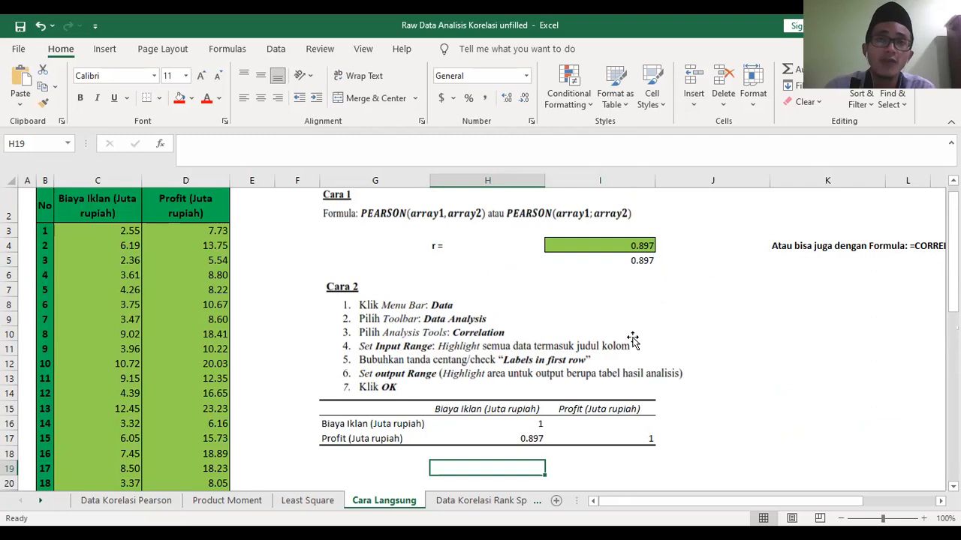
left_click(121, 208)
left_click(161, 202, "ctrl")
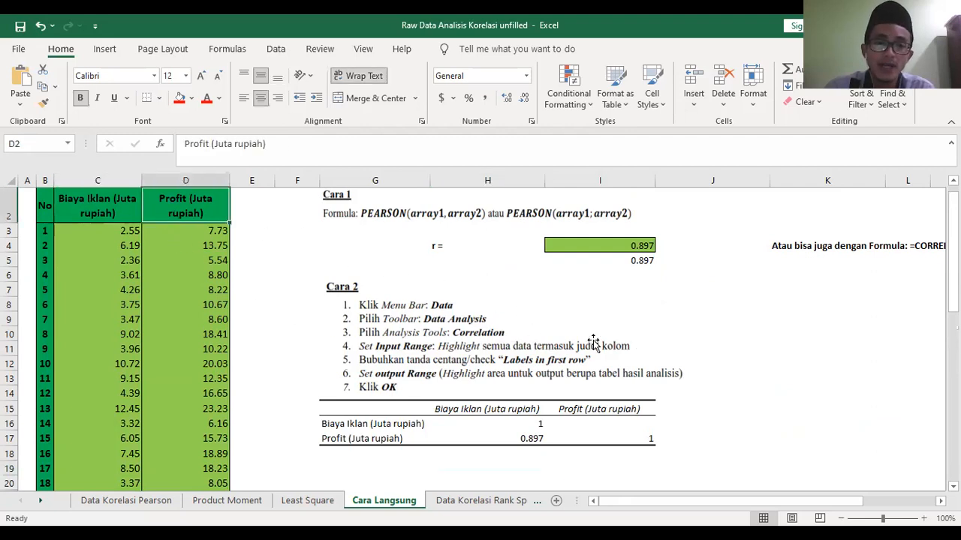
- Fill the r cell J27 under Hipotesis with a reference to the Profit–Biaya Iklan coefficient in H17
scroll(601, 337, "down", 2)
scroll(604, 336, "down", 2)
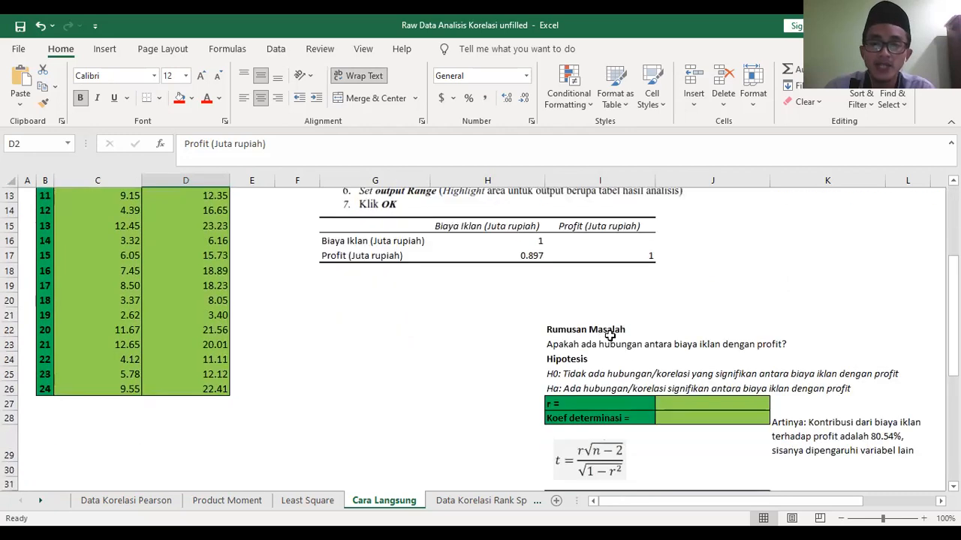
scroll(608, 338, "up", 3)
scroll(608, 338, "down", 2)
left_click(689, 447)
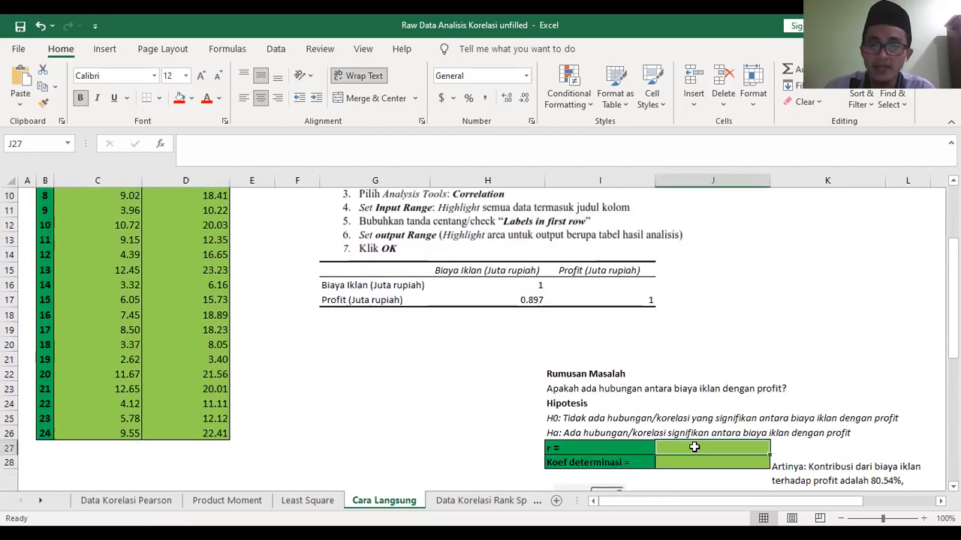
type("=")
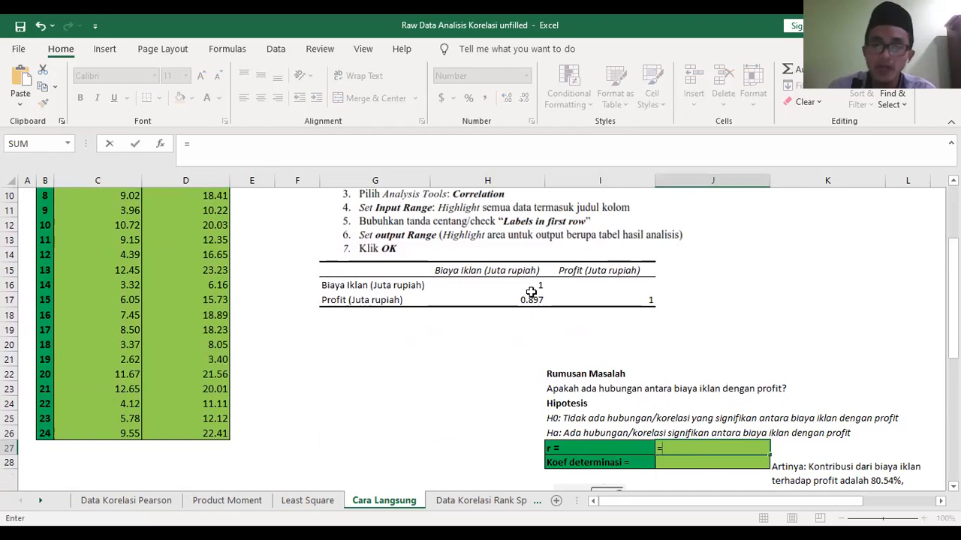
left_click(529, 298)
key("Return")
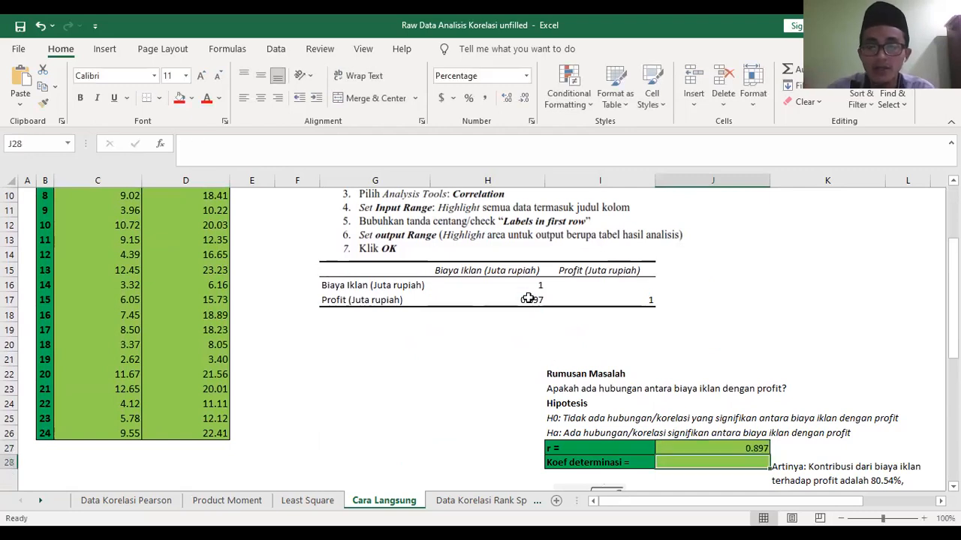
- Calculate the coefficient of determination in J28 by squaring r with =J27^2
scroll(748, 314, "down", 3)
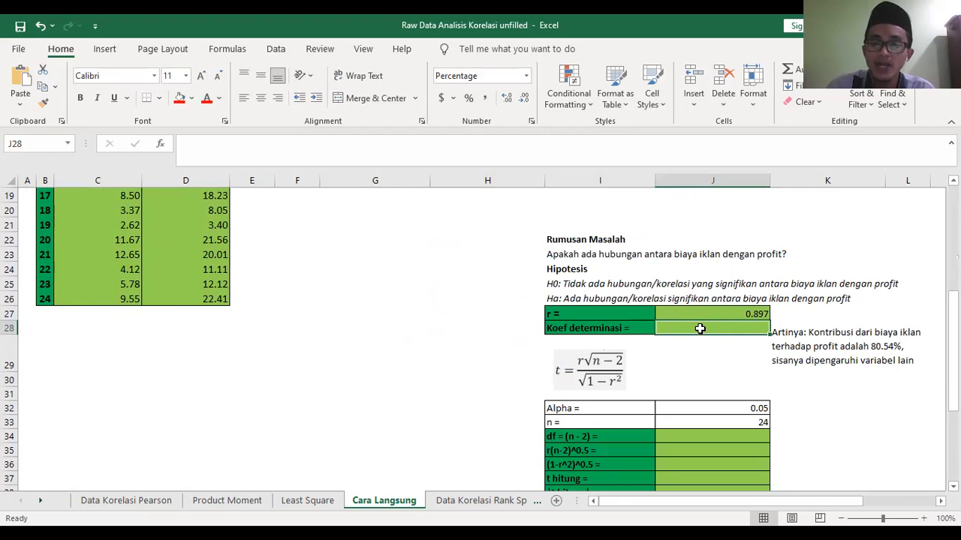
type("=")
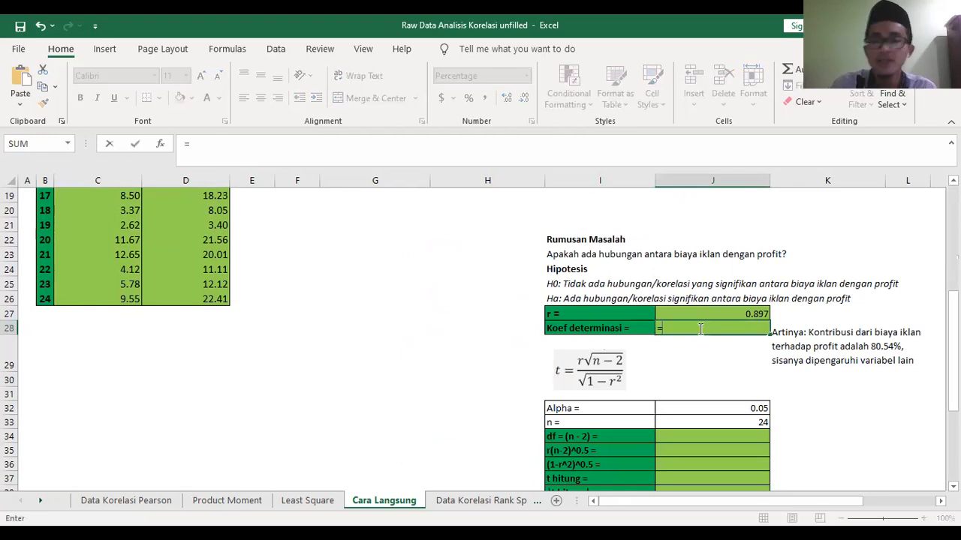
left_click(728, 310)
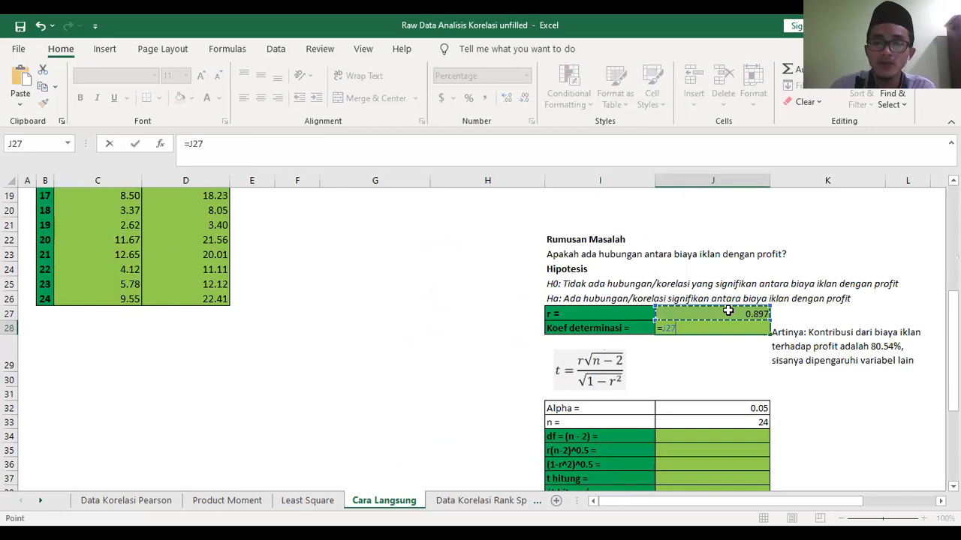
type("^")
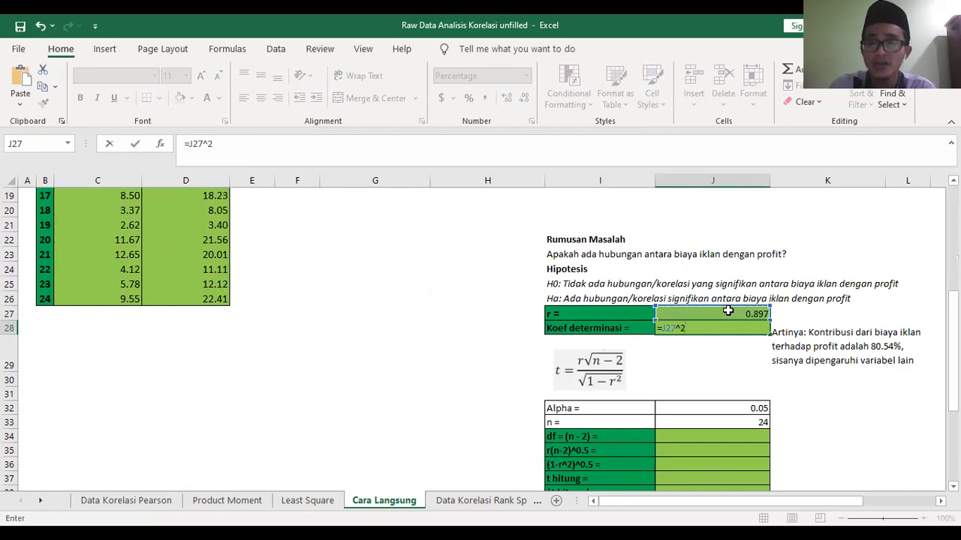
type("2")
key("Return")
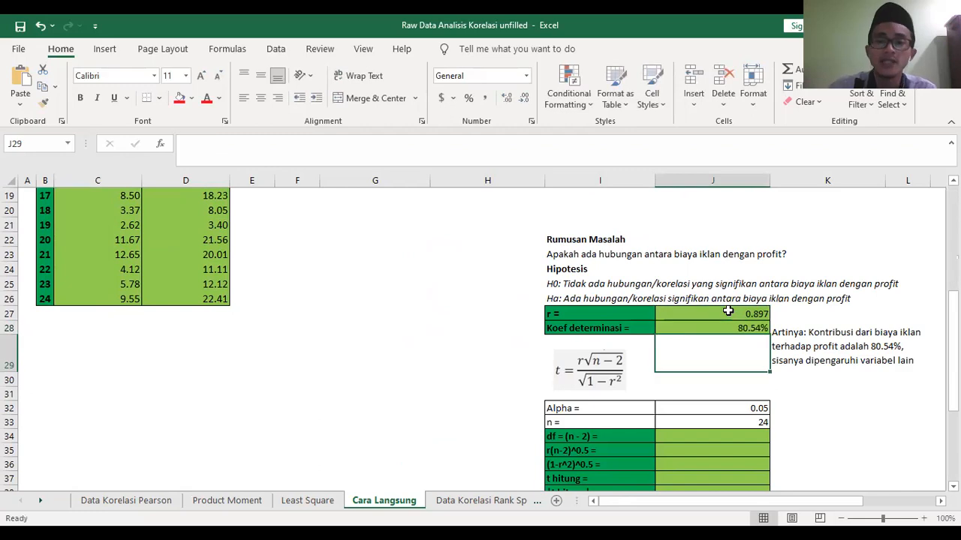
- Switch the Koef determinasi value in J28 to General number format and shorten it to four decimal places
left_click(728, 325)
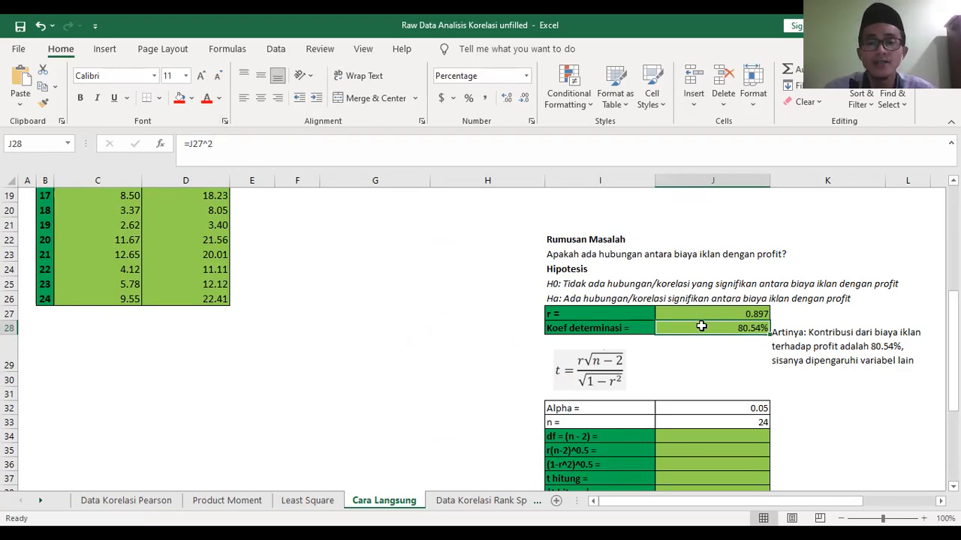
right_click(701, 325)
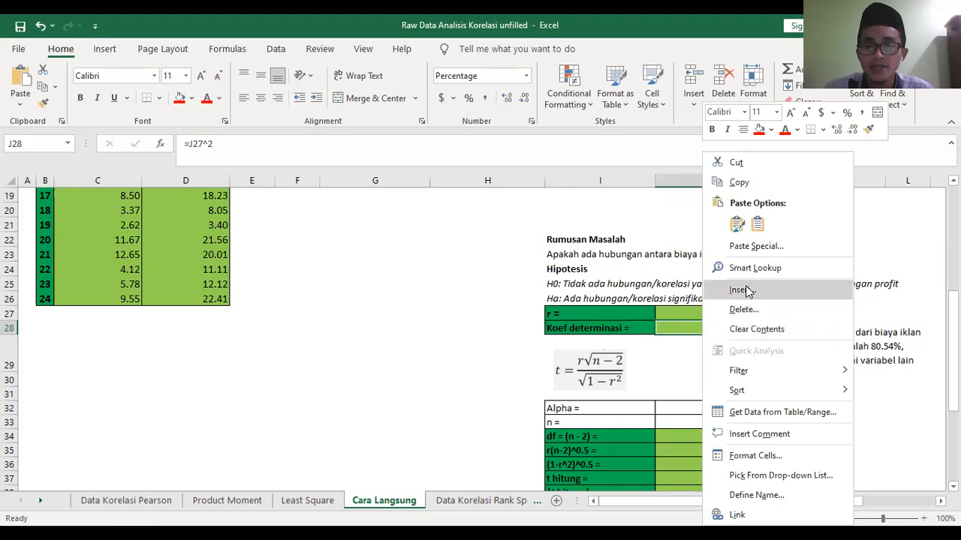
left_click(761, 456)
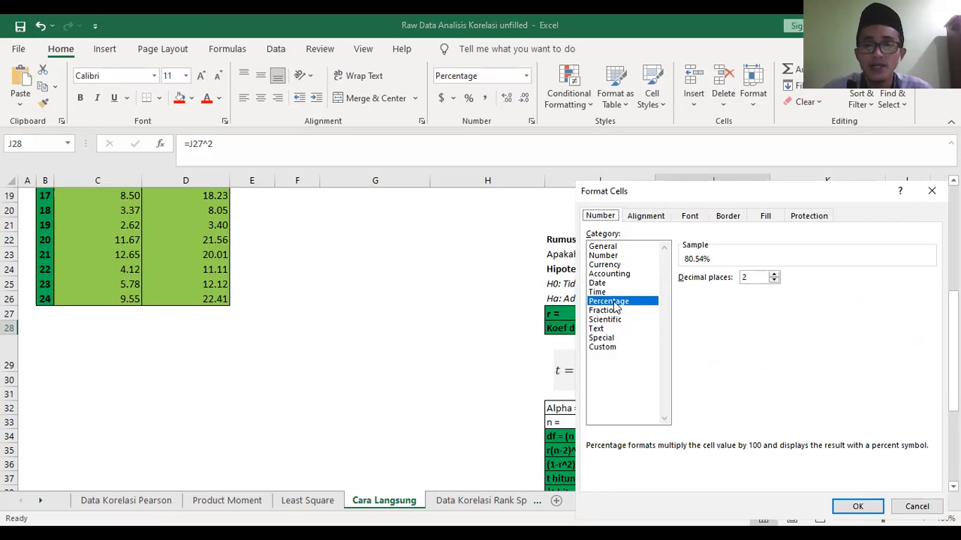
left_click(606, 247)
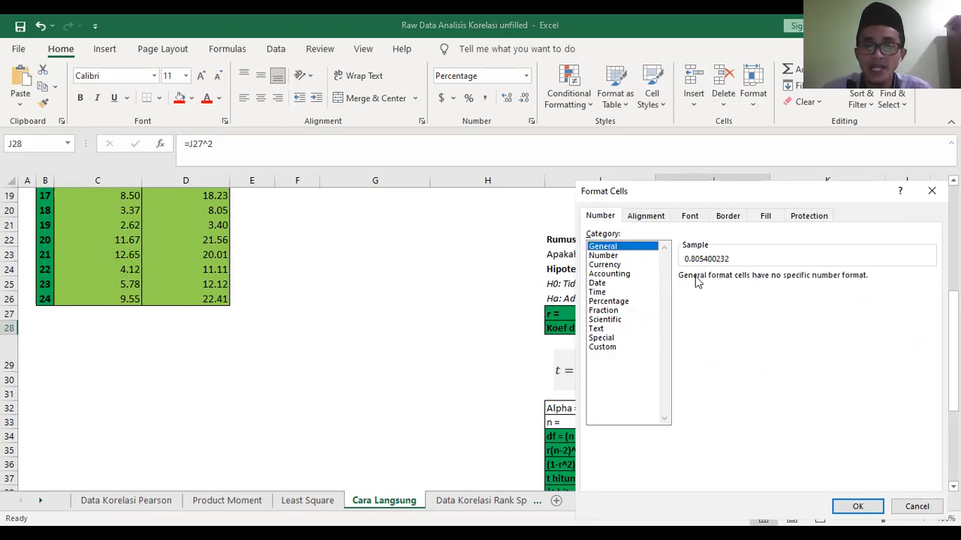
left_click(859, 506)
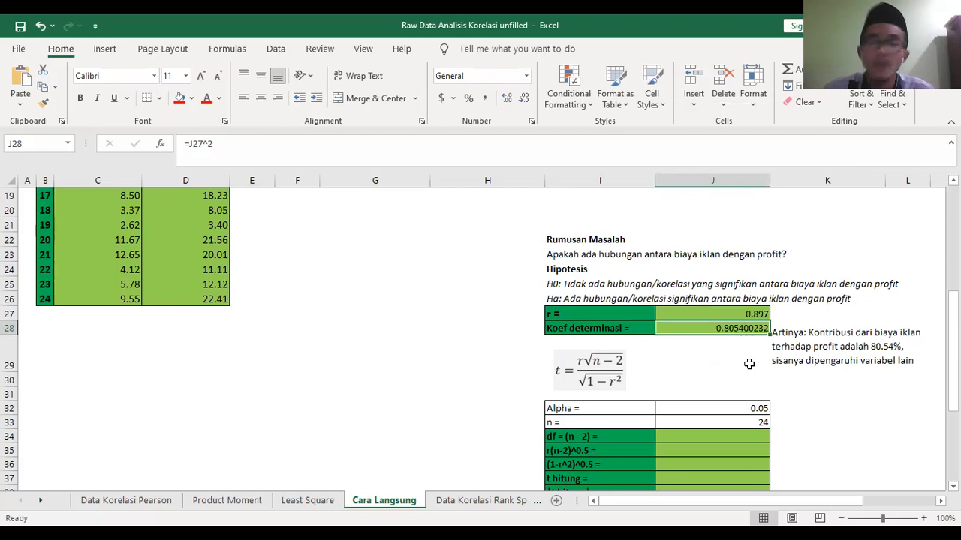
left_click(525, 98)
left_click(525, 98)
left_click(526, 99)
left_click(525, 98)
left_click(526, 98)
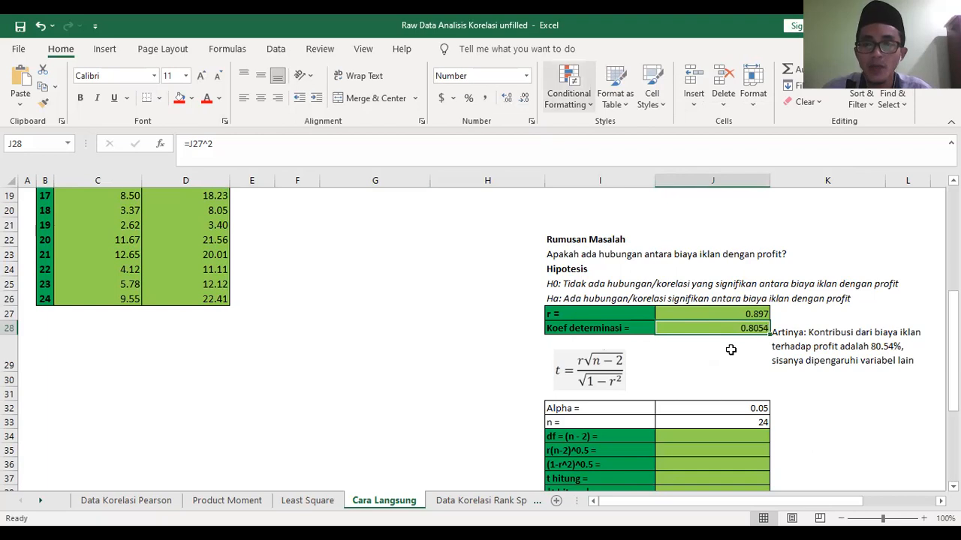
- Format the Koef determinasi value in J28 as a percentage with two decimal places
right_click(729, 328)
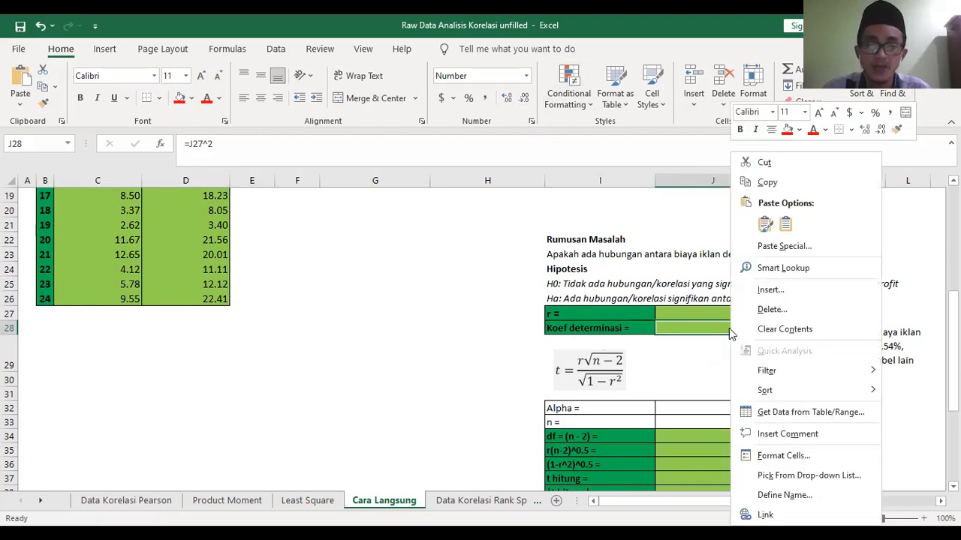
left_click(772, 459)
left_click(616, 301)
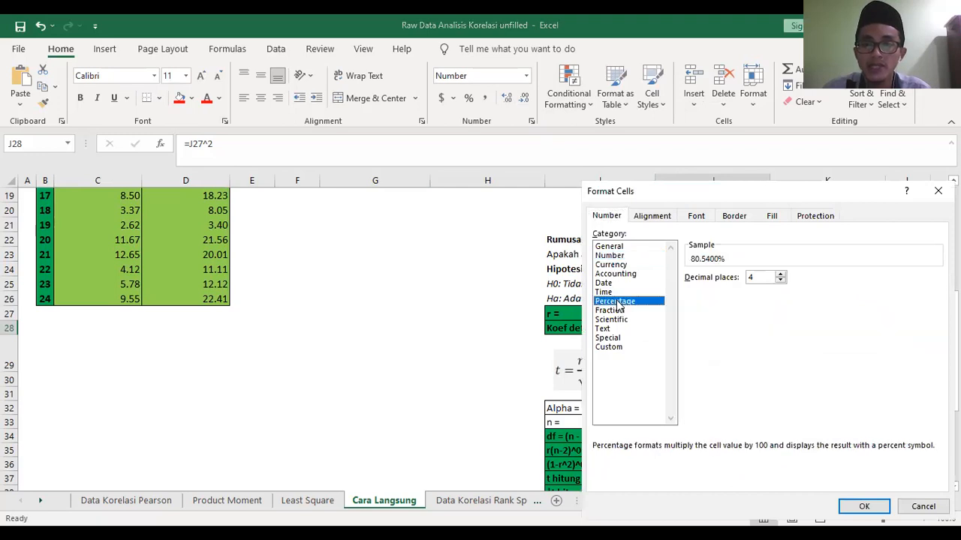
left_click(781, 281)
left_click(781, 280)
left_click(863, 508)
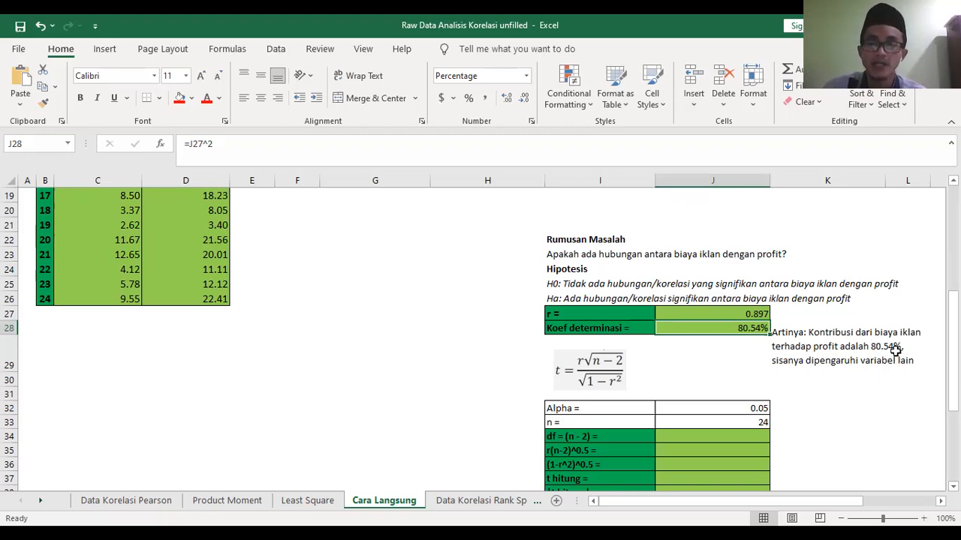
- Work out the share explained by other variables with =100-80.54 in the empty cell K31, and clear that cell
left_click(859, 392)
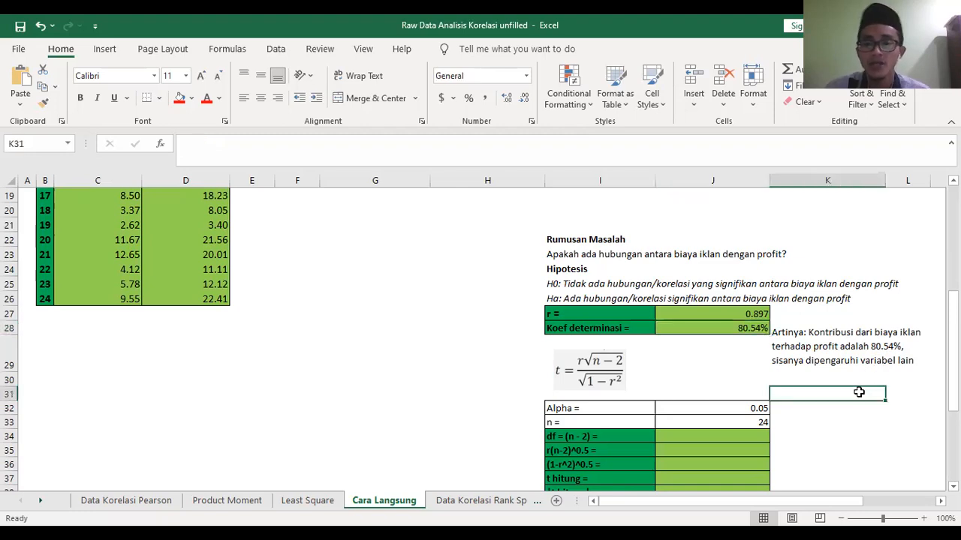
type("=100-80.54")
key("Return")
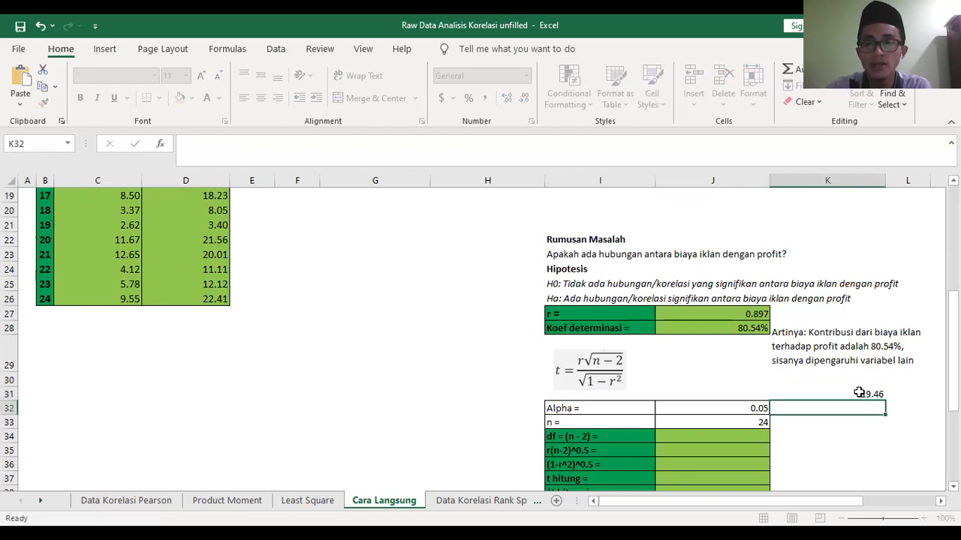
left_click(868, 392)
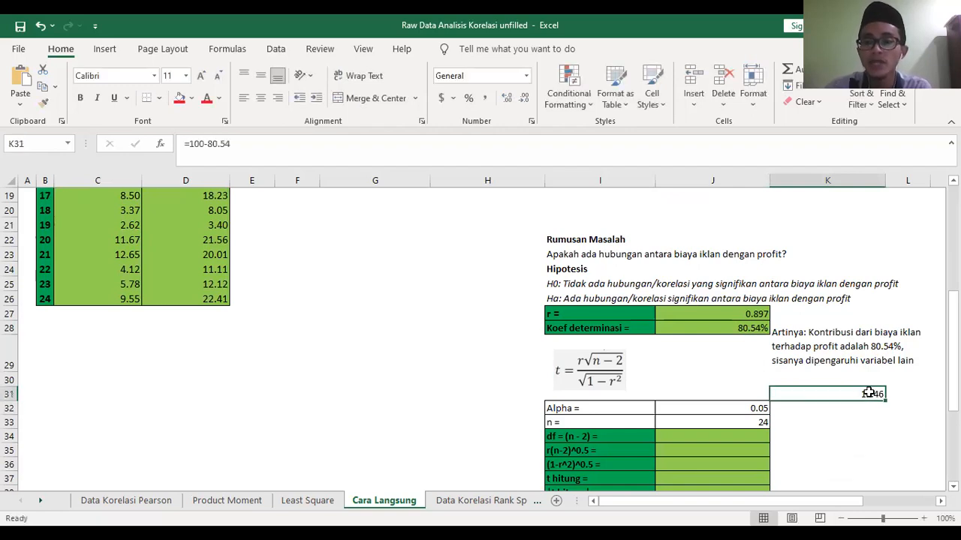
key("Delete")
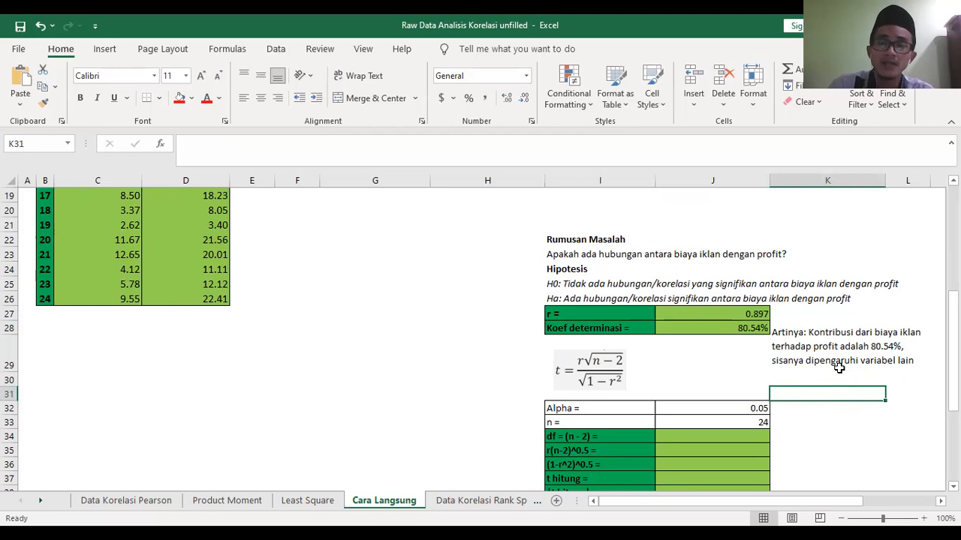
- Examine the t formula picture and the Alpha and n entries of the significance test table
scroll(839, 368, "down", 1)
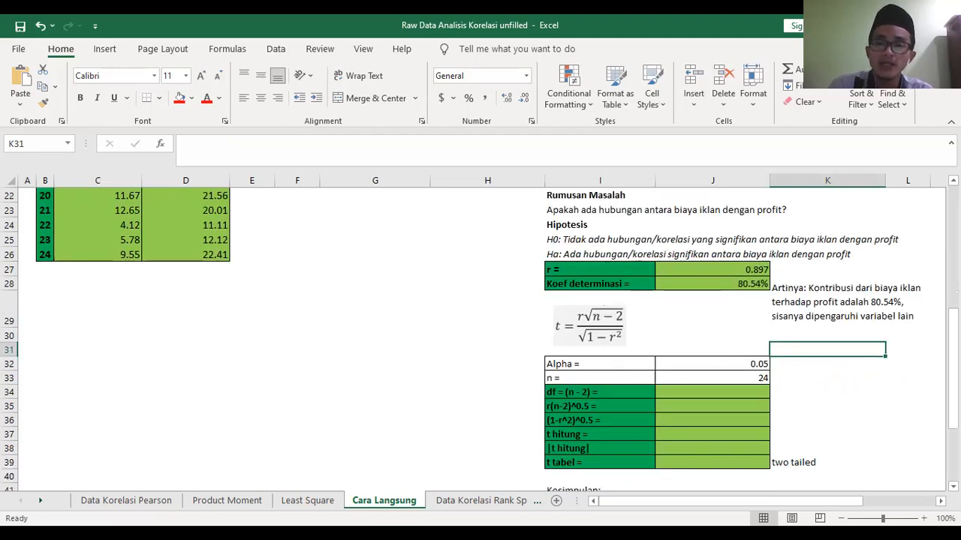
left_click(567, 326)
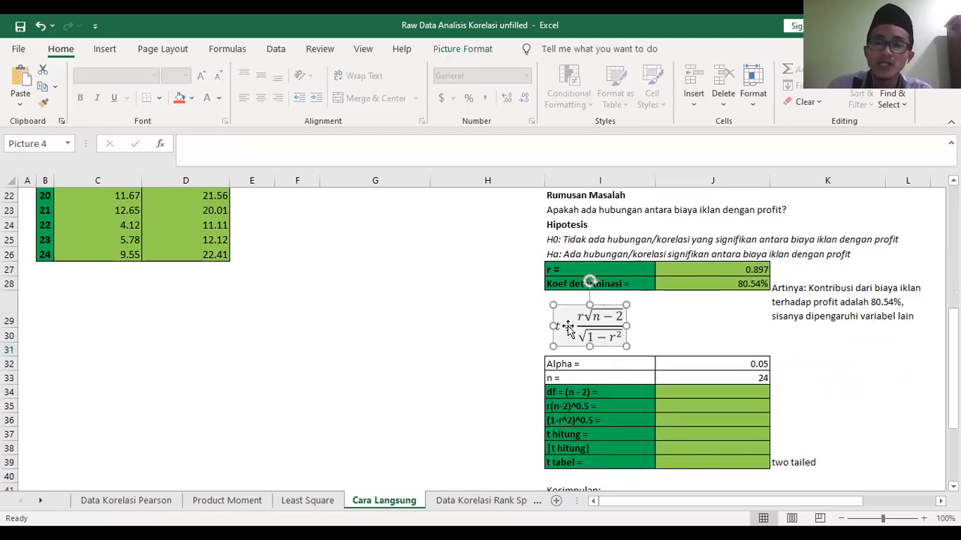
left_click(636, 364)
left_click(739, 363)
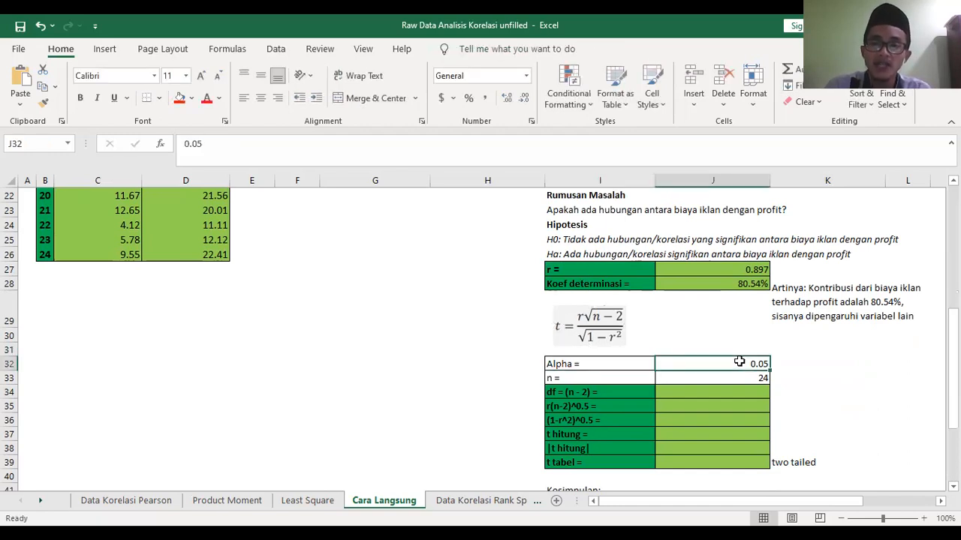
left_click(611, 377)
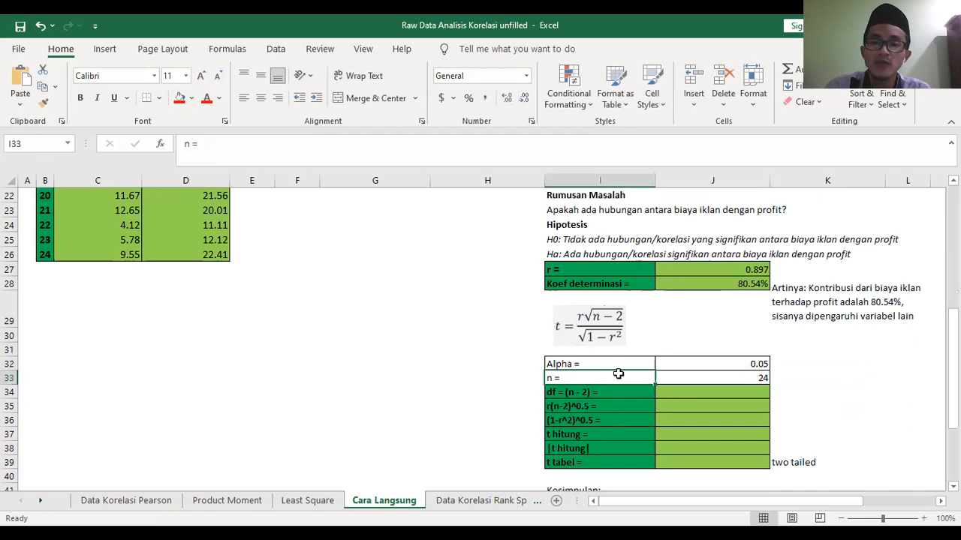
left_click(765, 378)
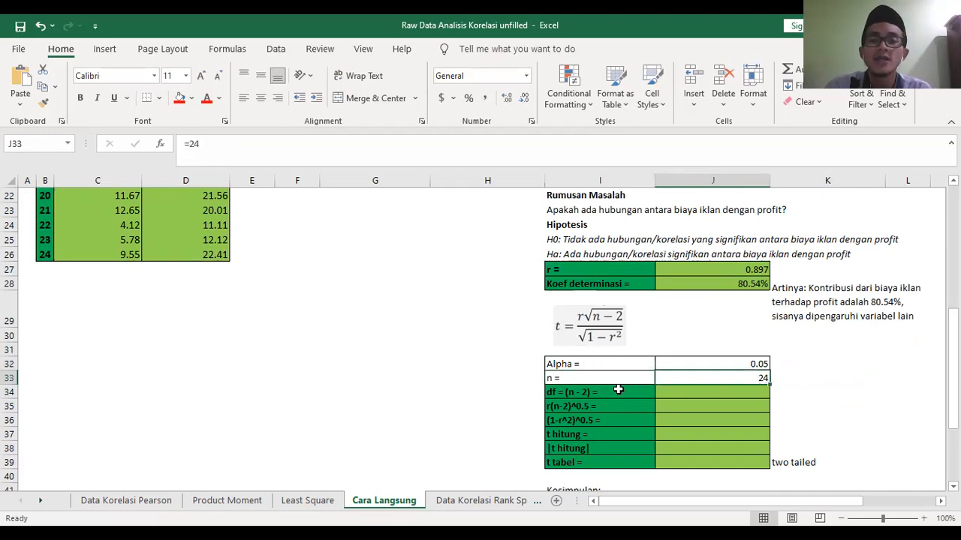
- Calculate the degrees of freedom in J34 with the formula =J33-2
left_click(725, 393)
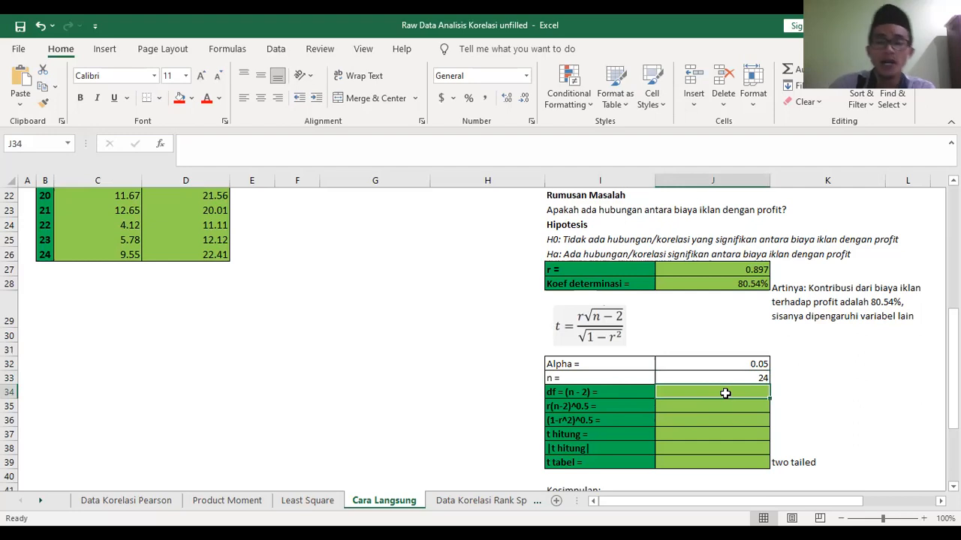
type("=")
left_click(747, 377)
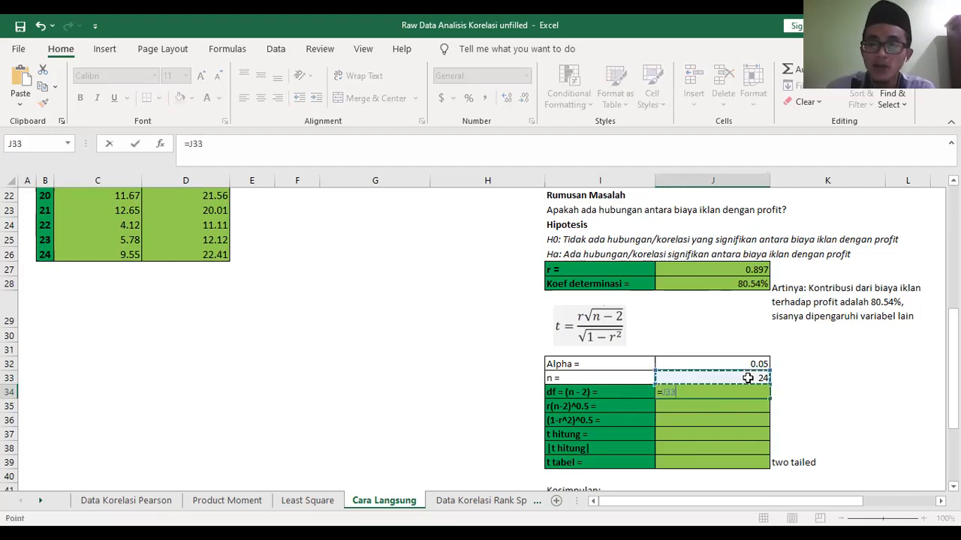
type("-2")
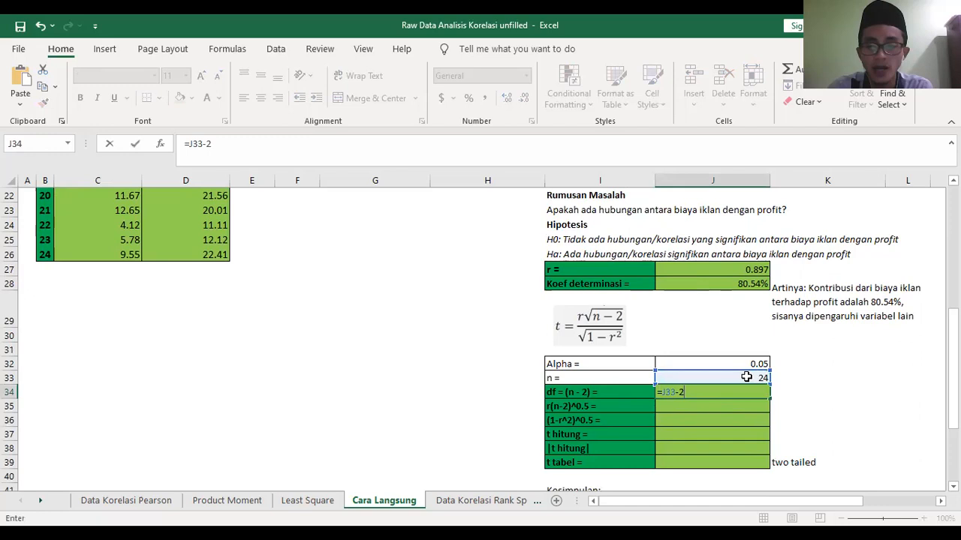
key("Return")
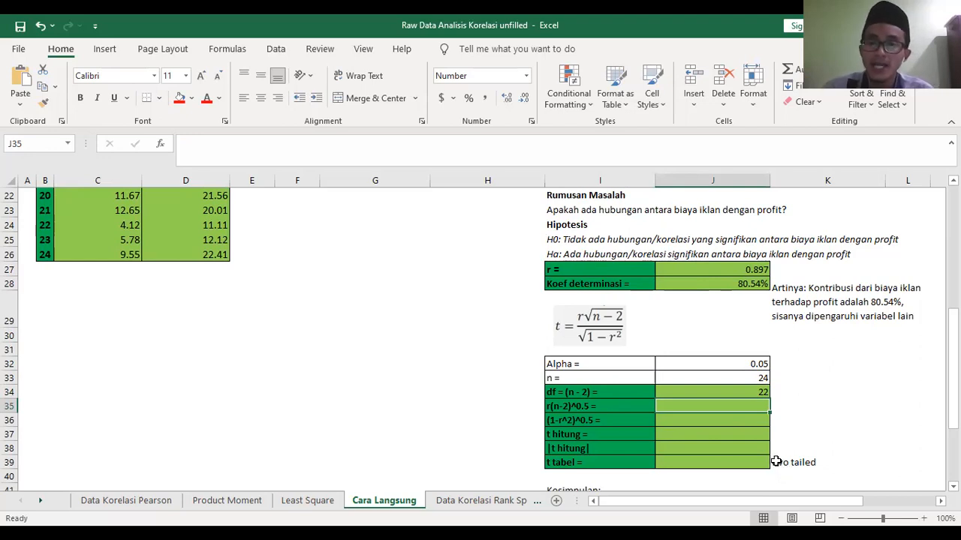
- Calculate the numerator r(n-2)^0.5 of the t formula in J35 with =J27*(J34^0.5)
left_click(593, 337)
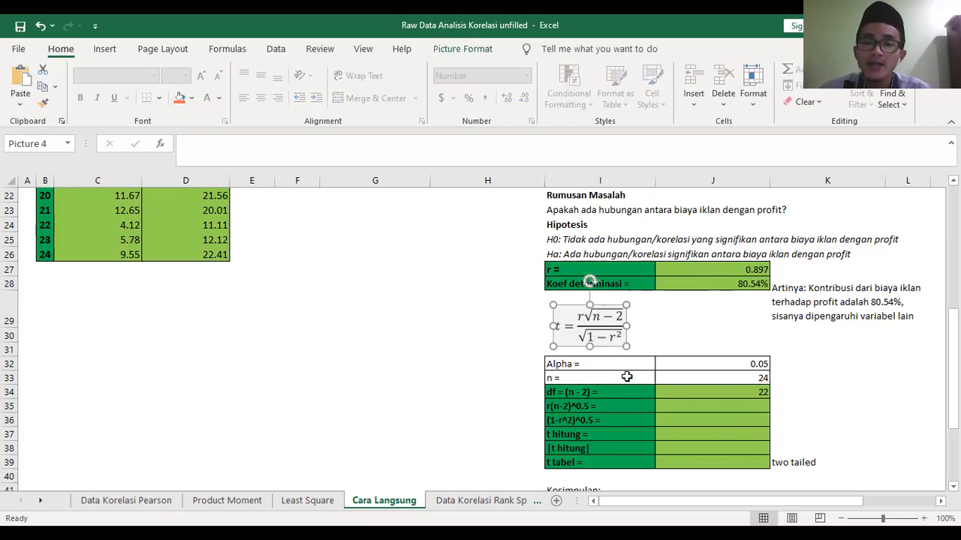
scroll(761, 373, "down", 1)
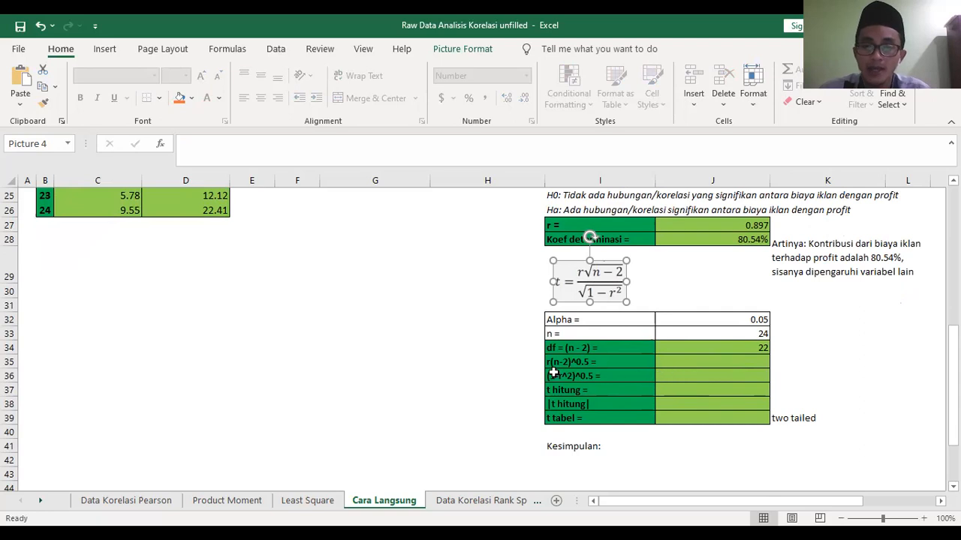
left_click(723, 361)
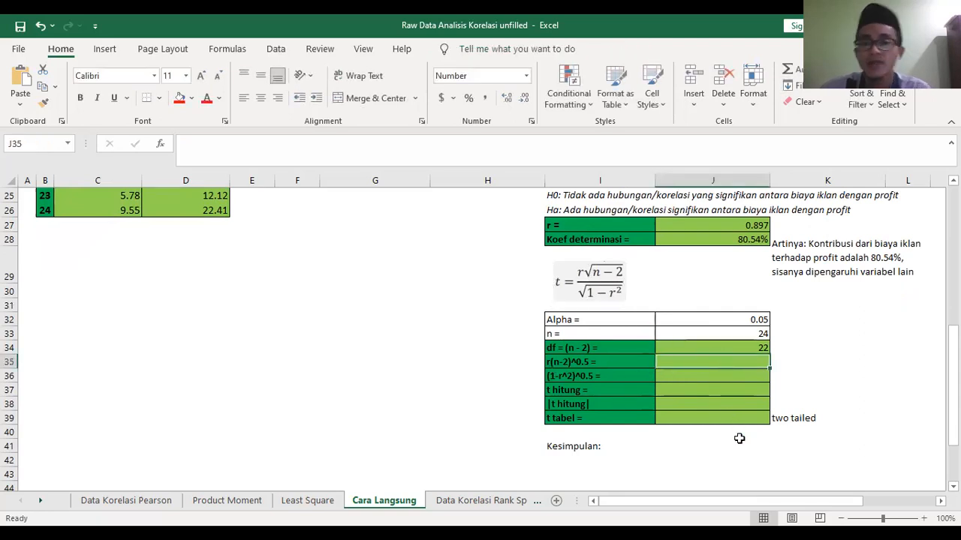
type("=")
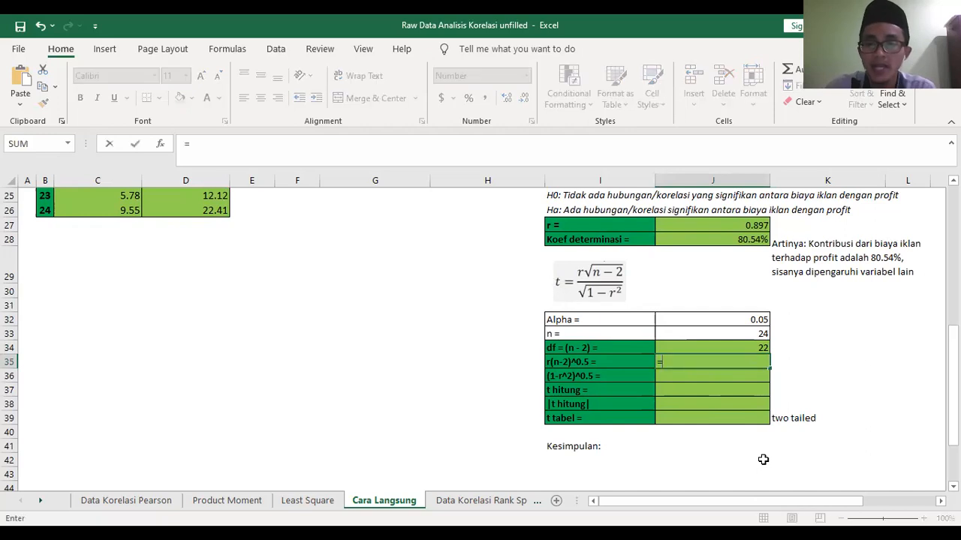
left_click(729, 225)
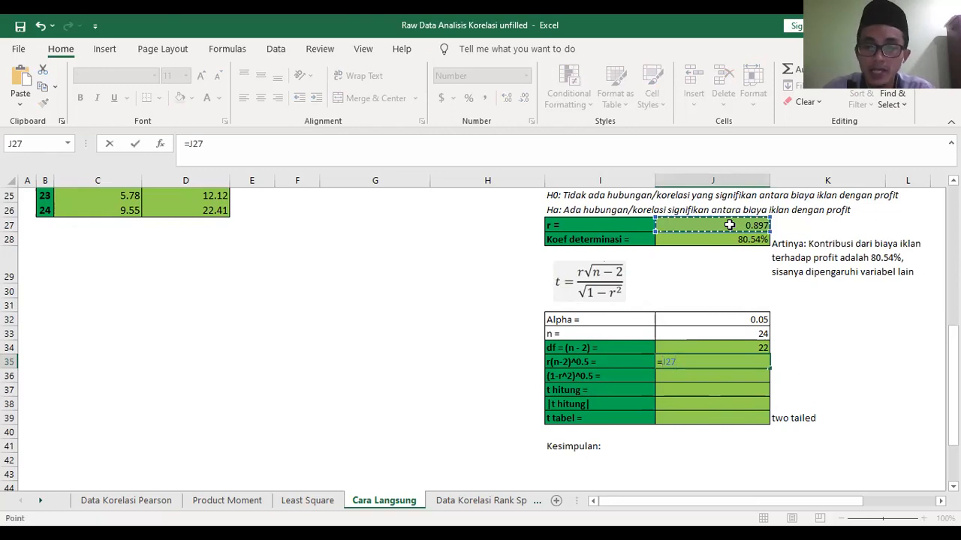
type("*")
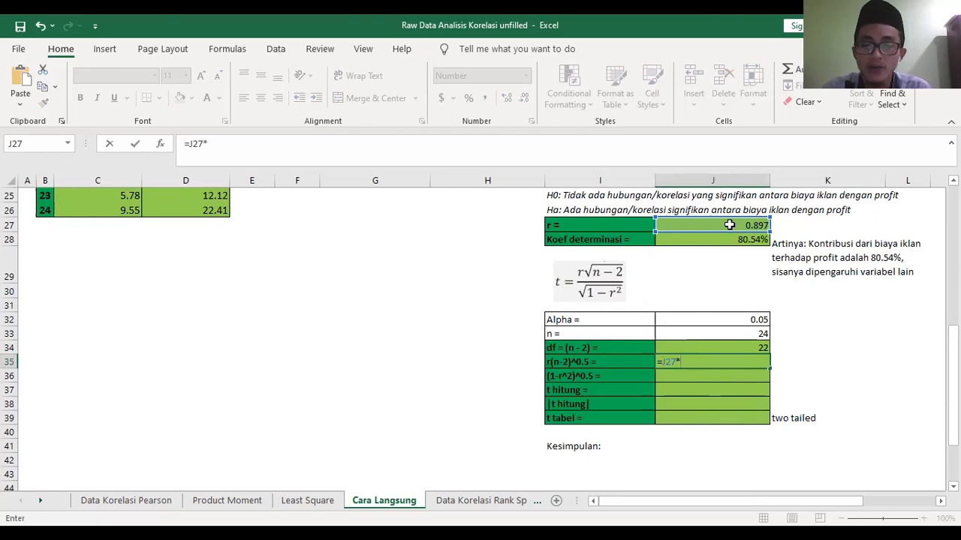
type("(")
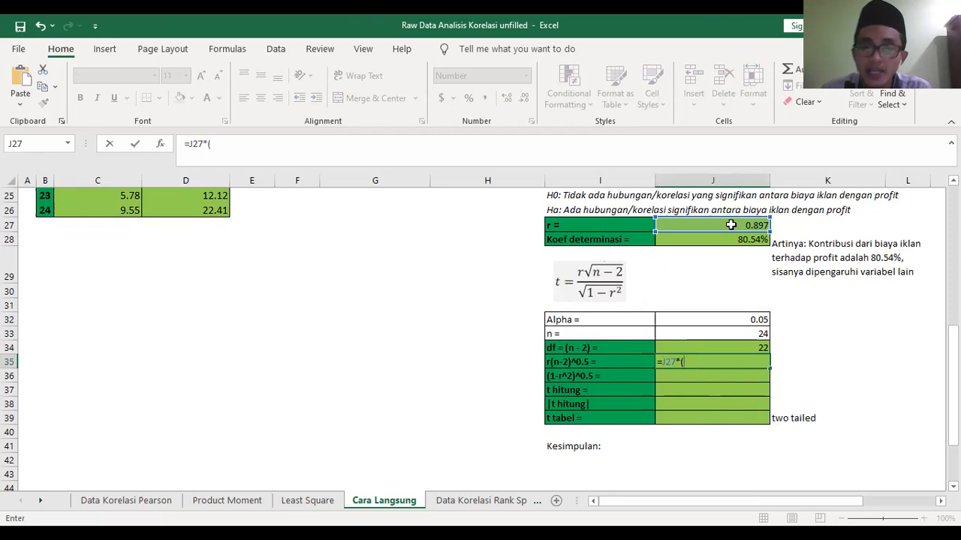
left_click(751, 347)
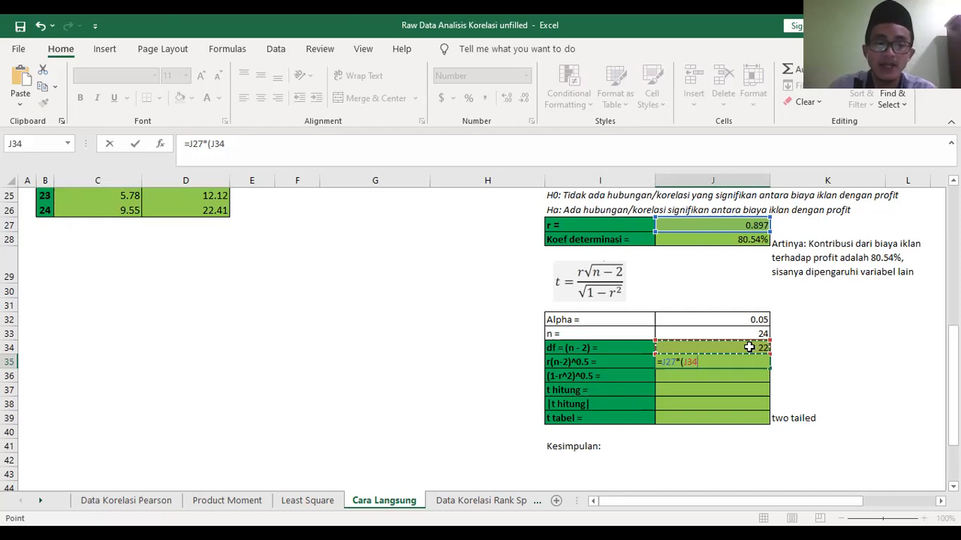
type("^")
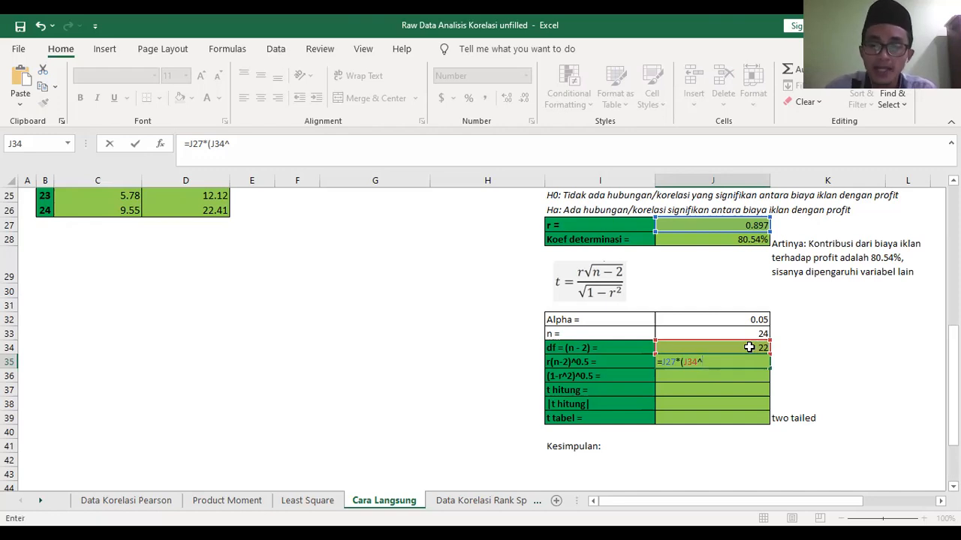
type("0.5")
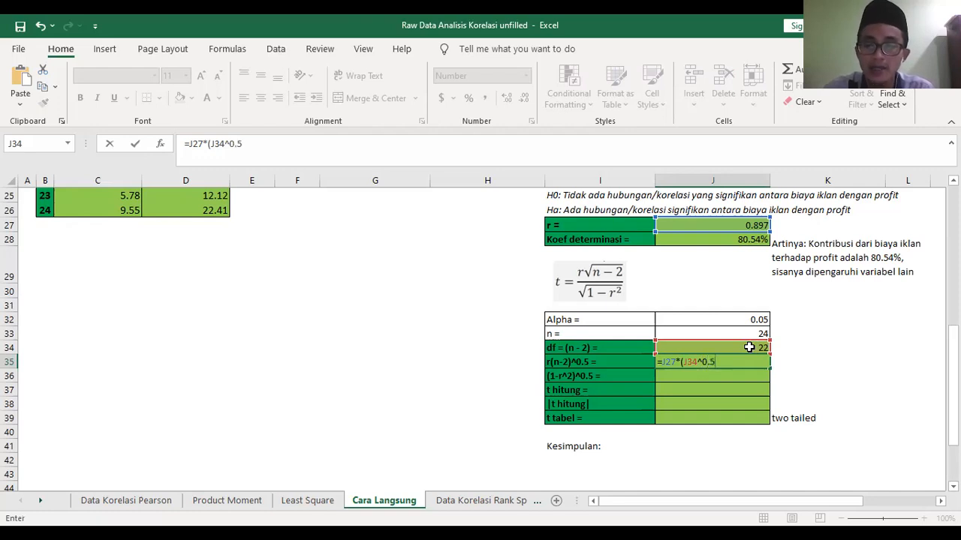
type(")")
key("Return")
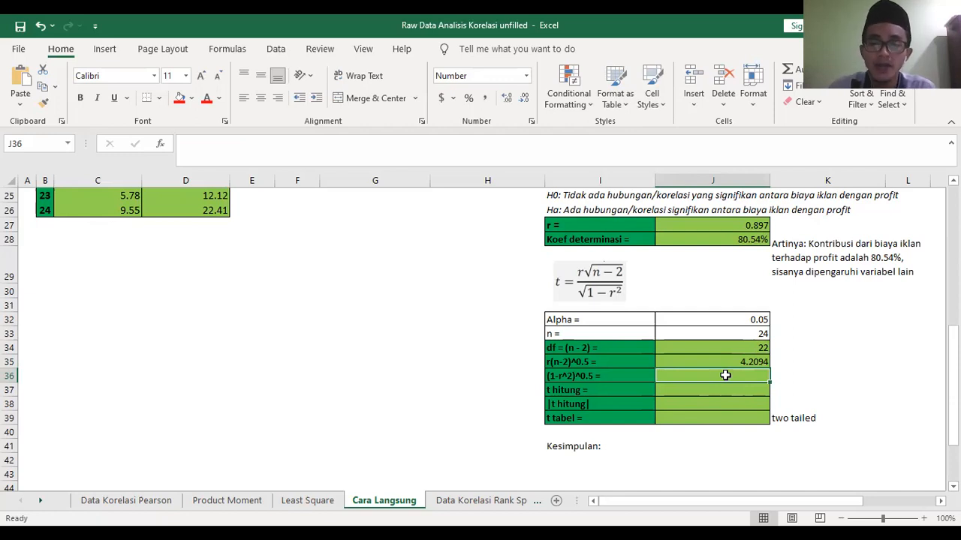
- Calculate the denominator (1-r^2)^0.5 of the t formula in J36 with =(1-J27^2)^0.5
type("=(1")
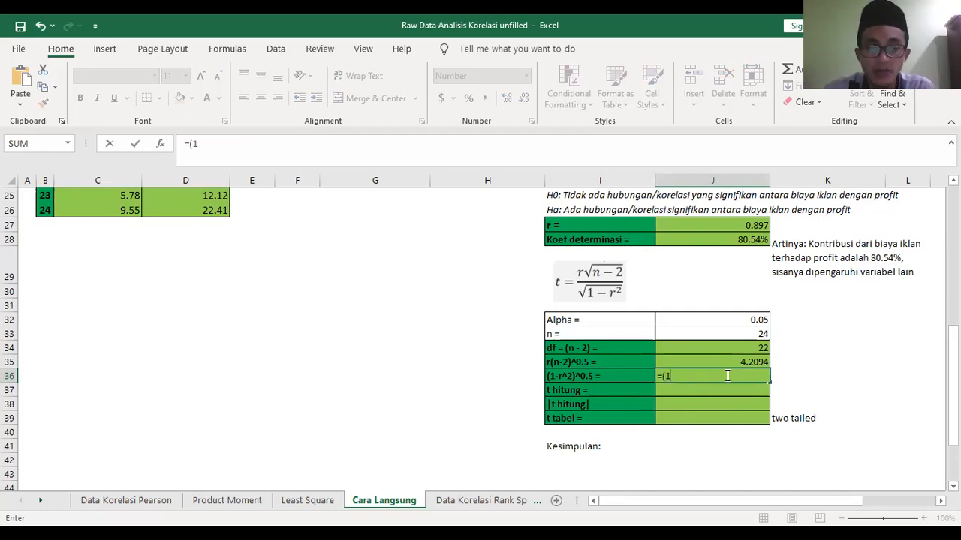
type("-")
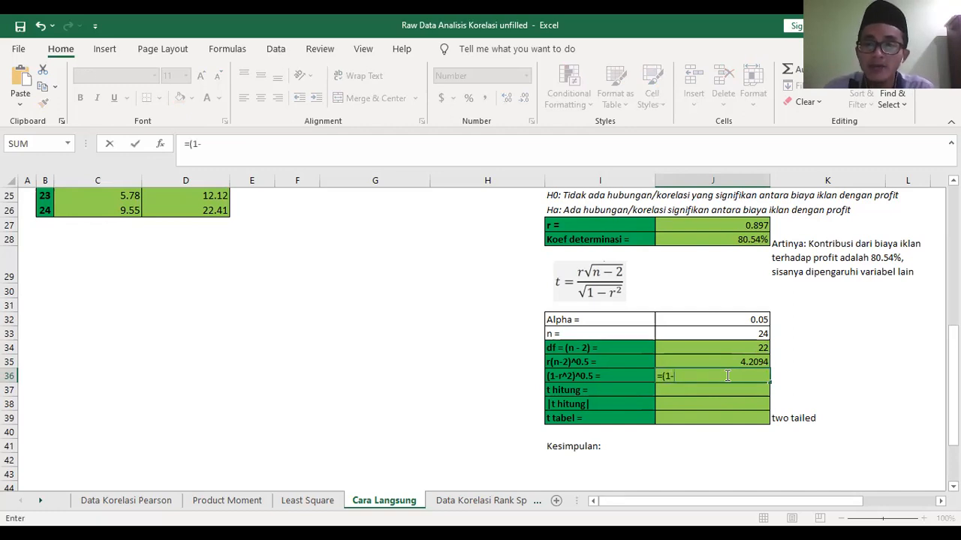
left_click(731, 225)
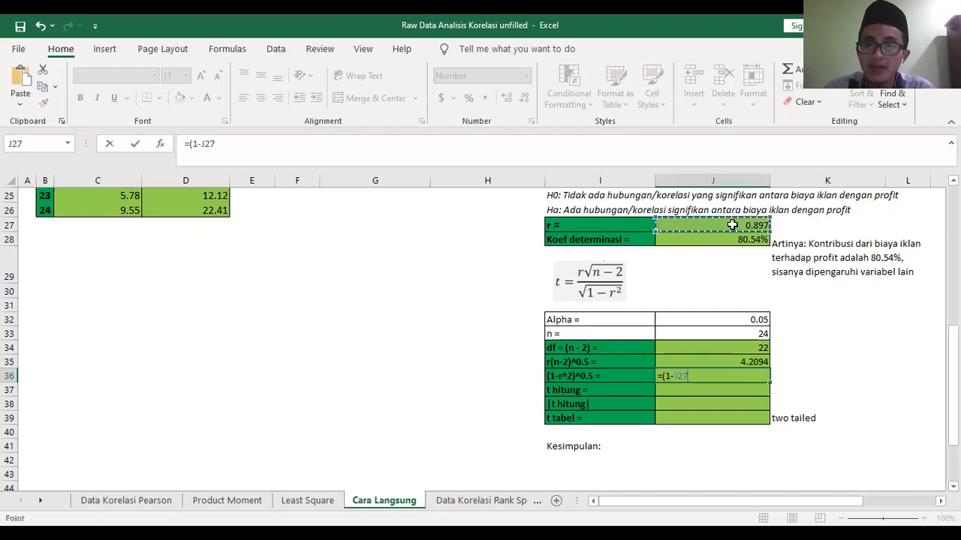
type("^2")
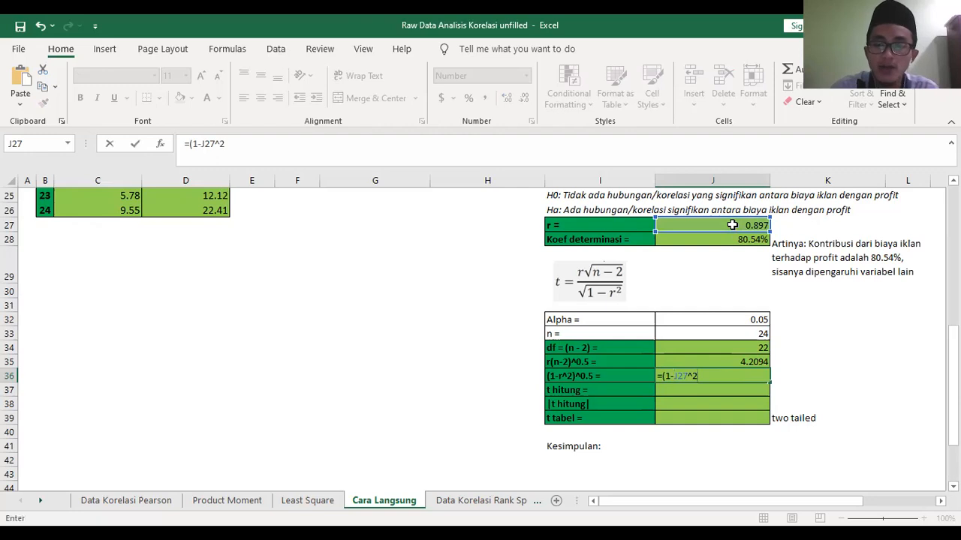
type(")")
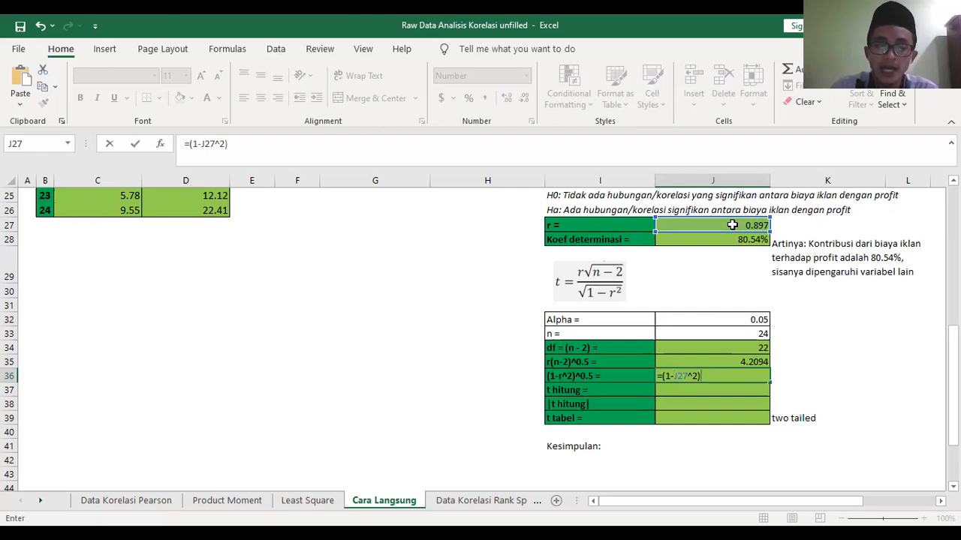
type("^")
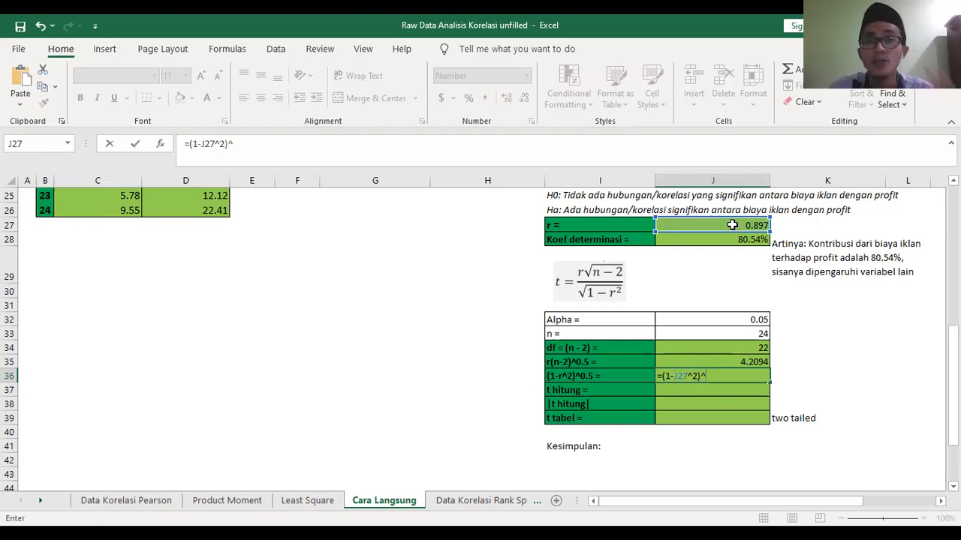
type("0.5")
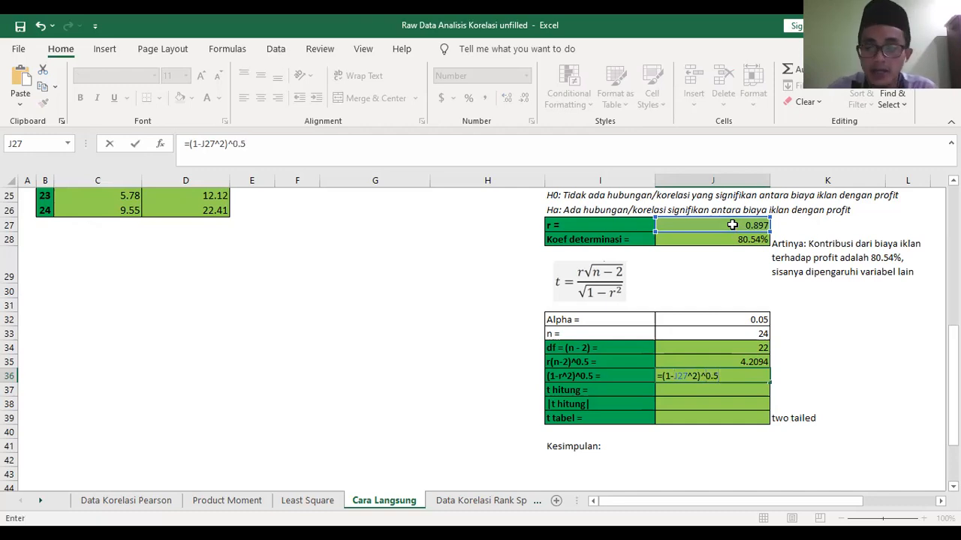
key("Return")
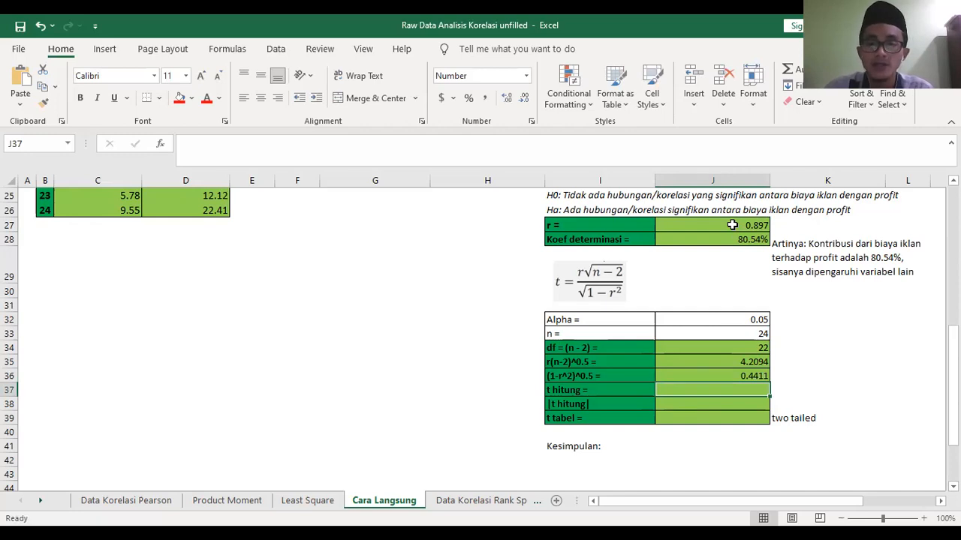
- Calculate t hitung in J37 by dividing the numerator by the denominator with =J35/J36
type("=")
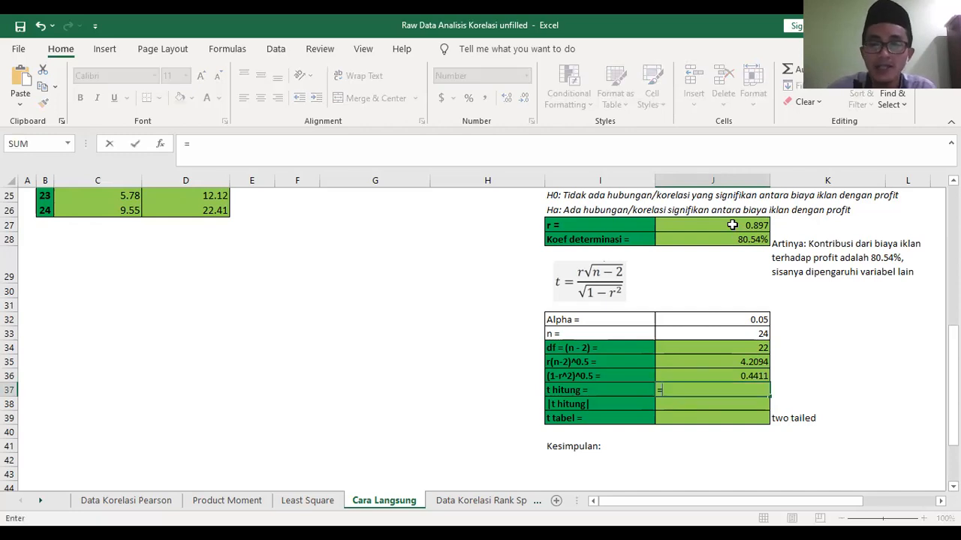
left_click(744, 363)
type("/")
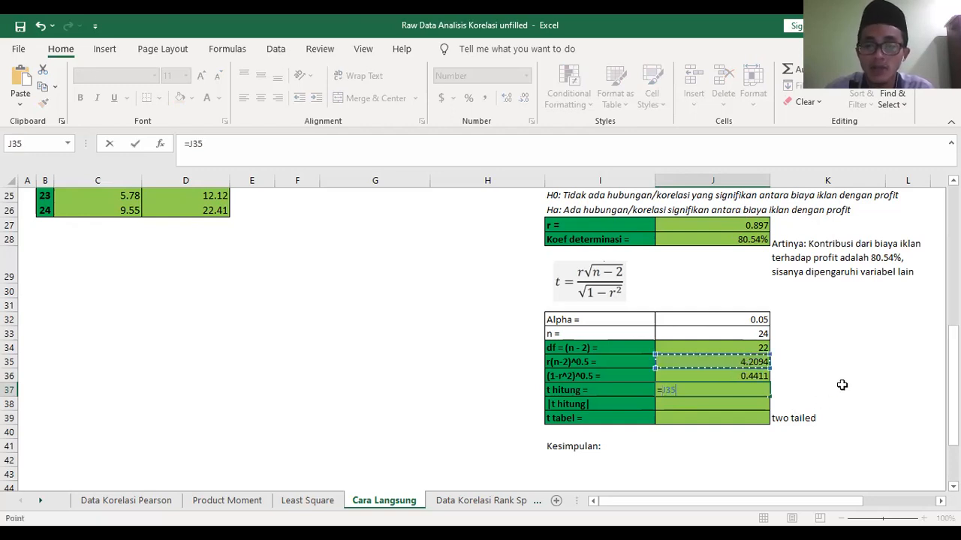
left_click(746, 374)
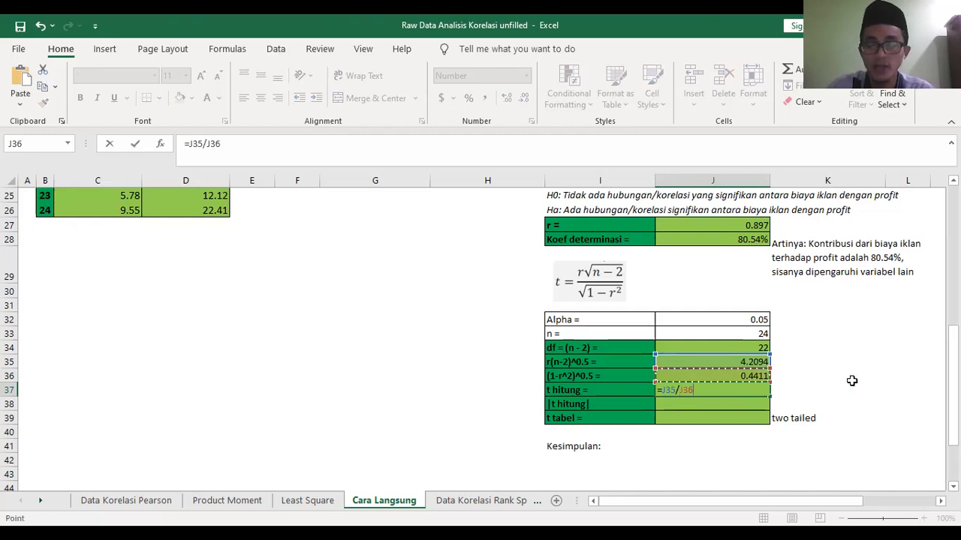
key("Return")
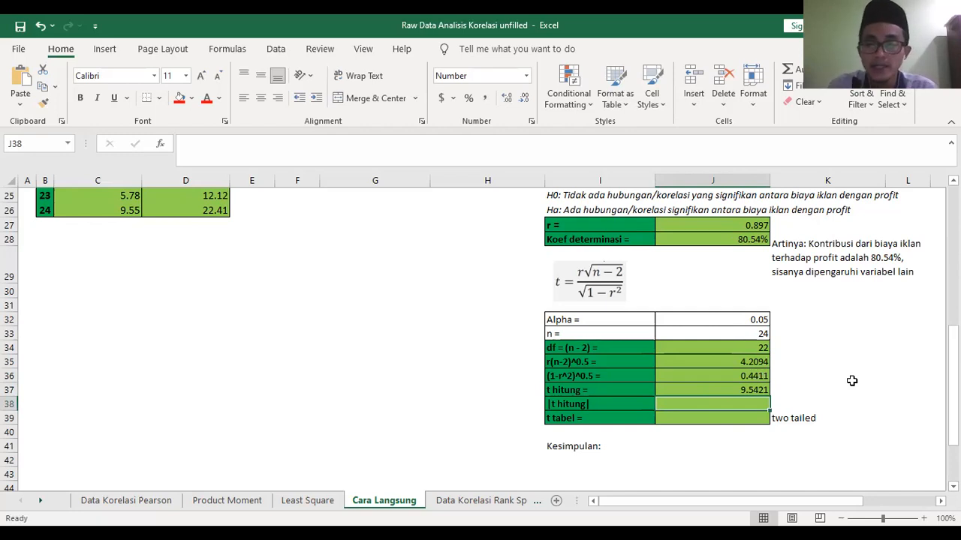
- Calculate the absolute value of t hitung in J38 with =ABS(J37)
type("=")
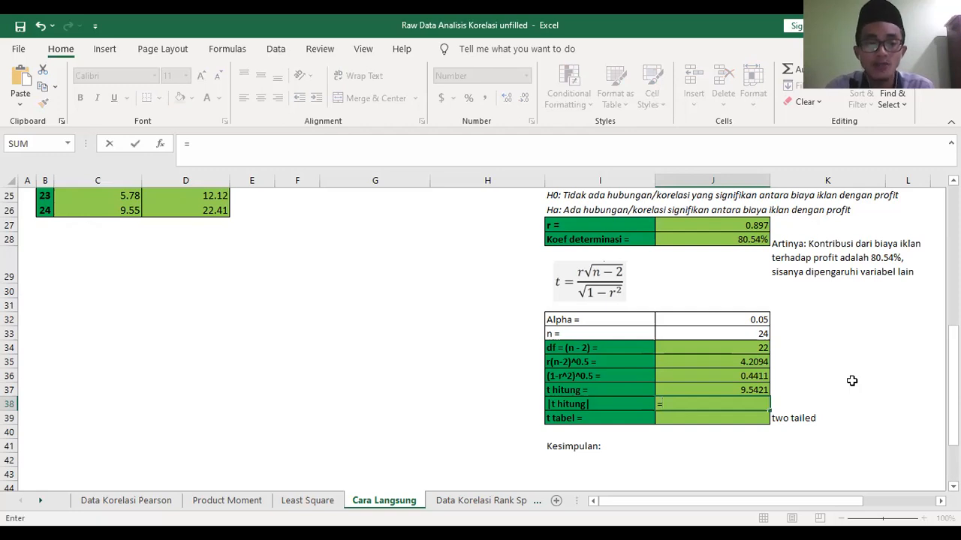
type("A")
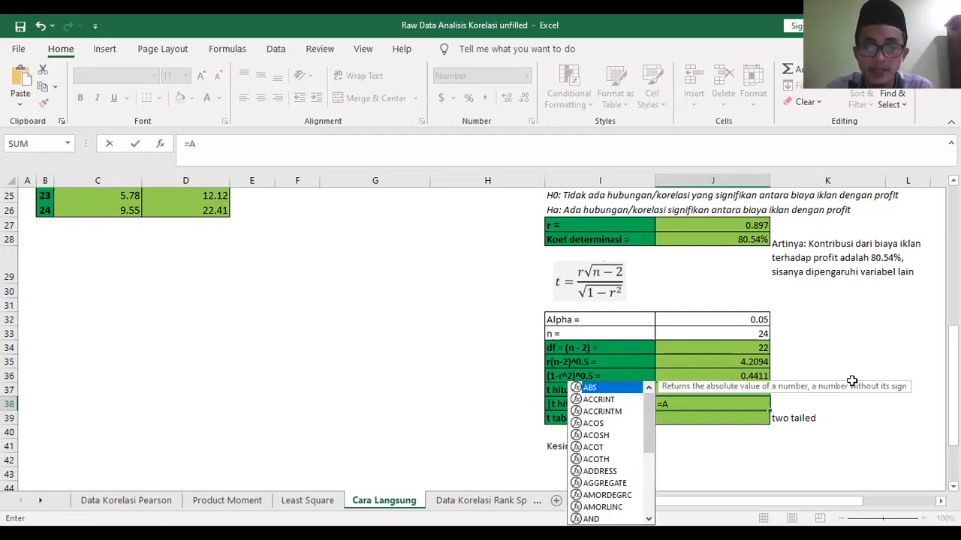
type("BS")
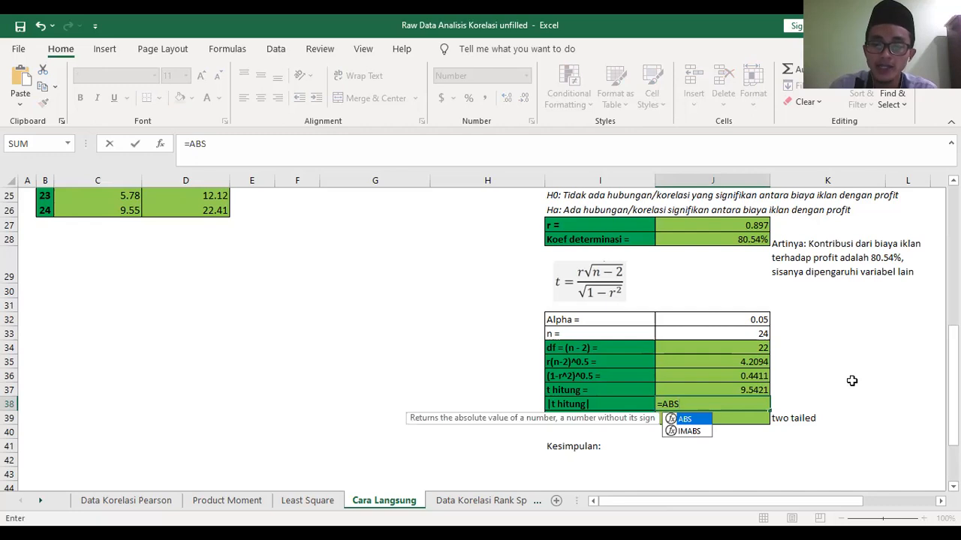
type("(")
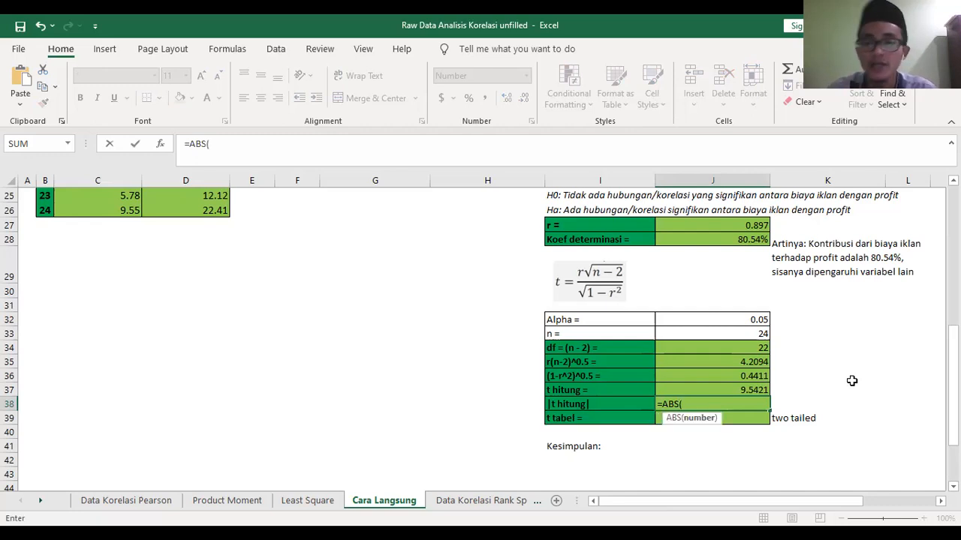
left_click(759, 390)
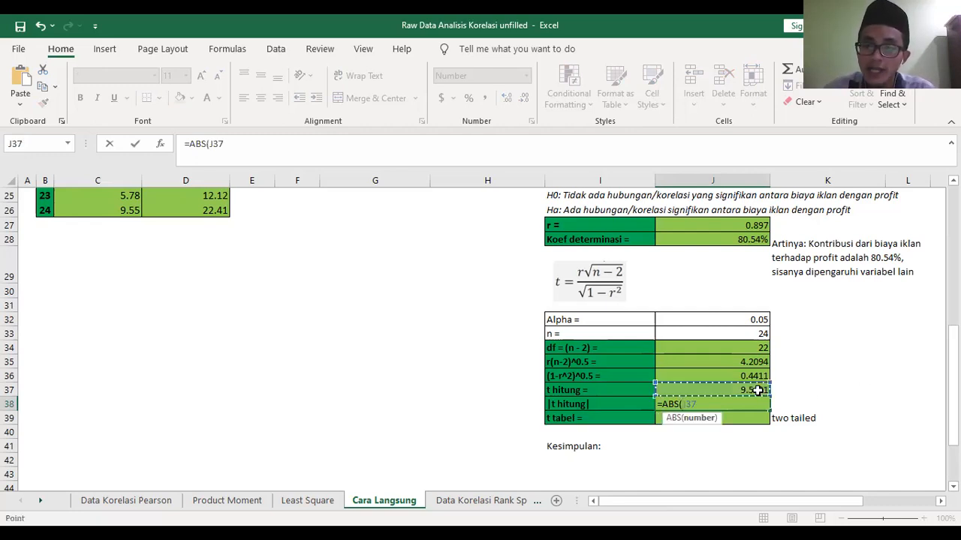
type(")")
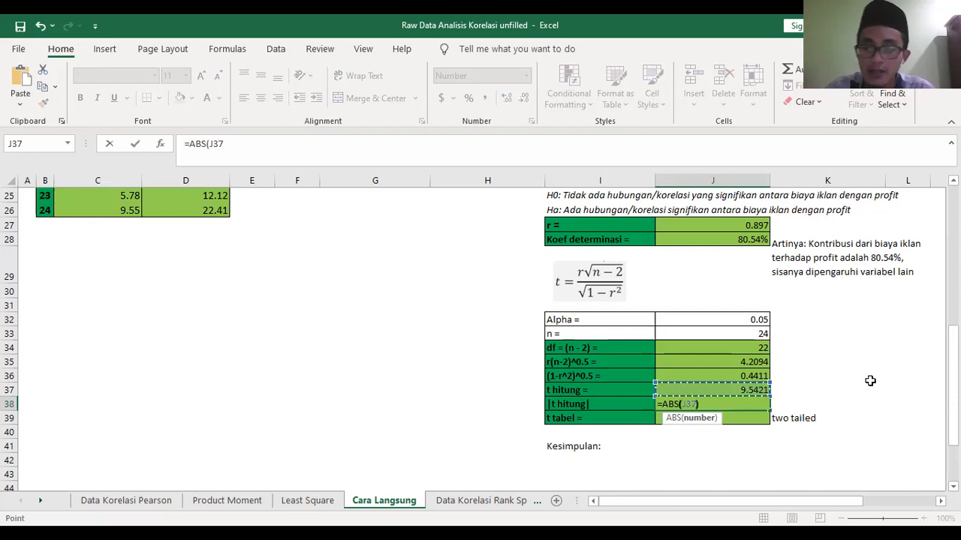
key("Return")
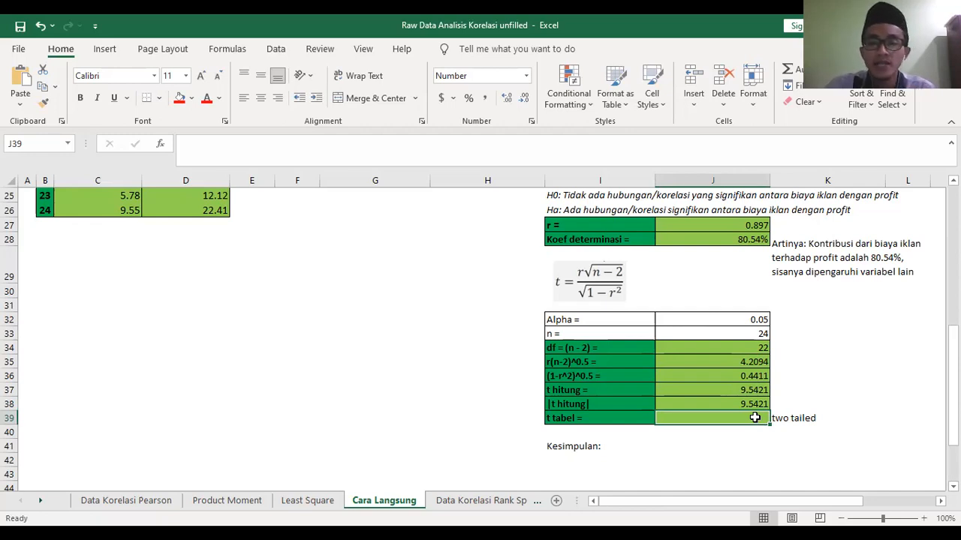
- Try to calculate t tabel in J39 from alpha and df with =T.DIST.2T(J32,J34)
type("=")
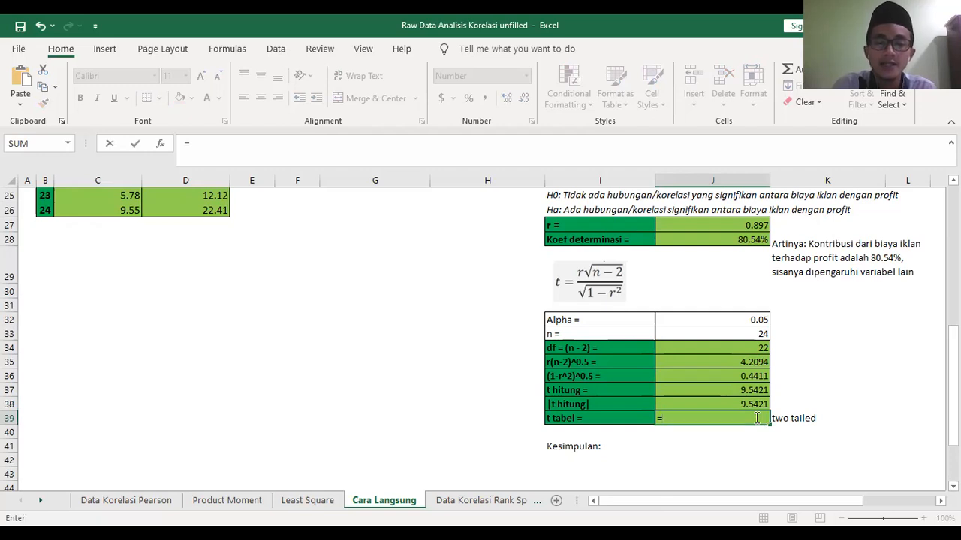
type("t")
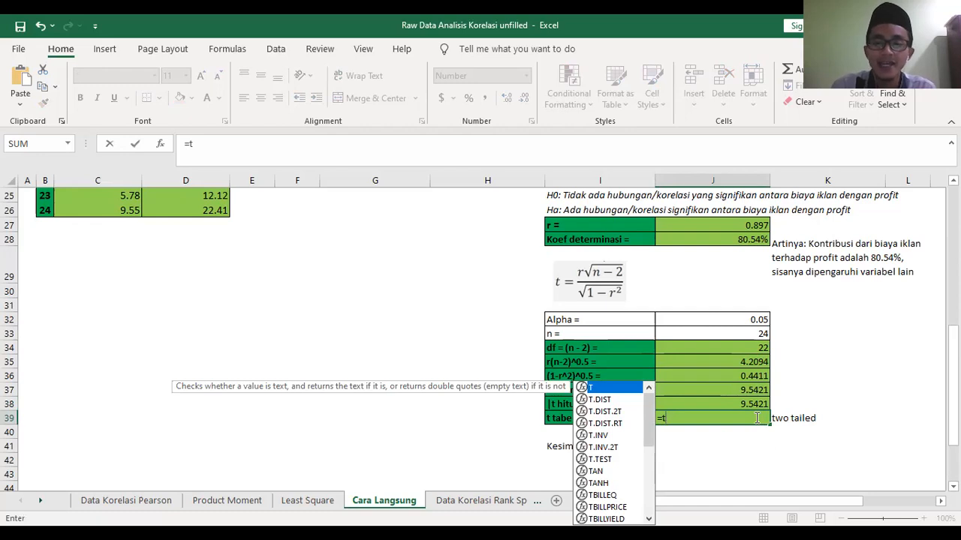
type(".")
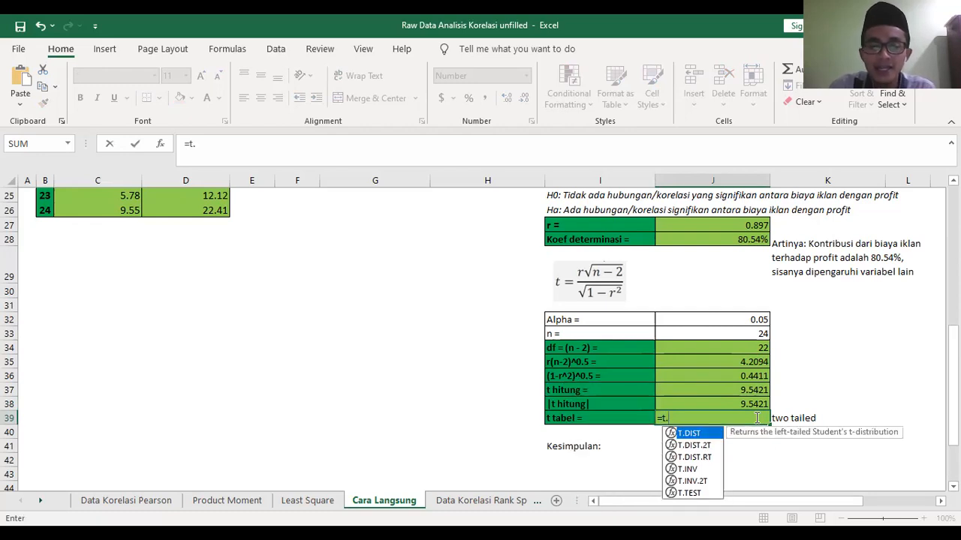
type("DIST")
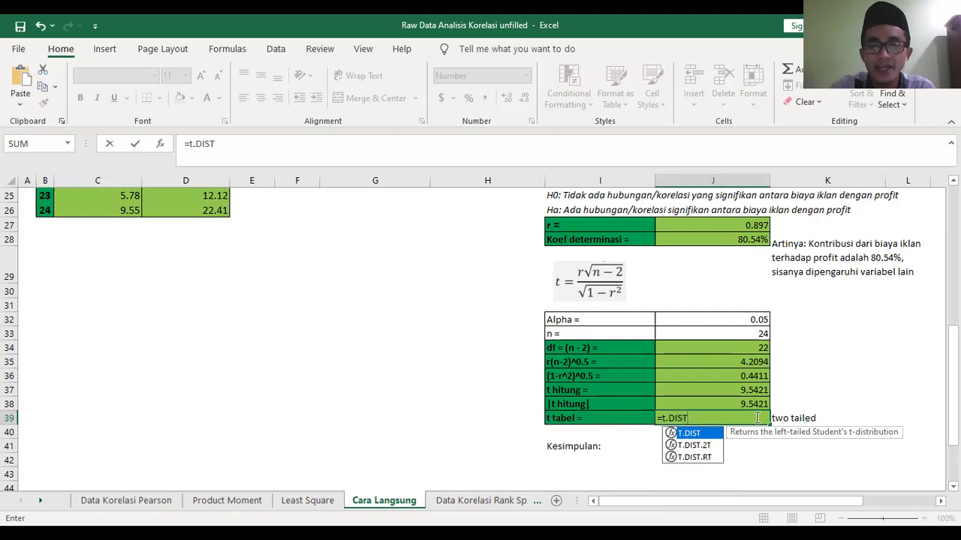
type(".")
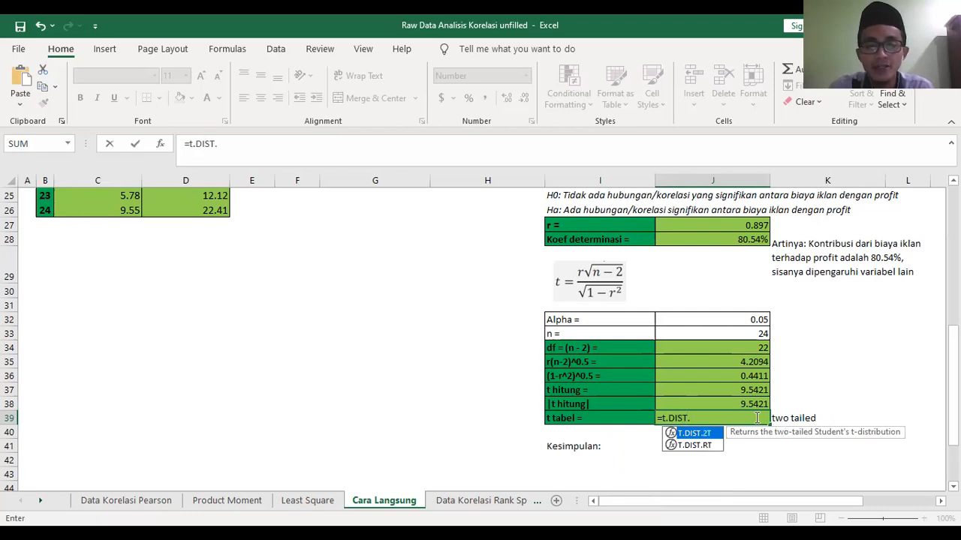
type("2T")
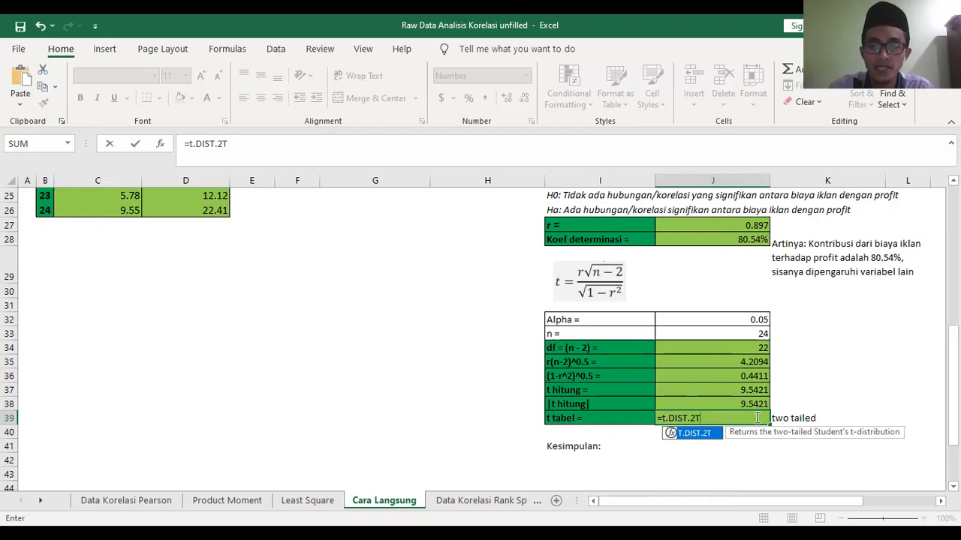
type("(")
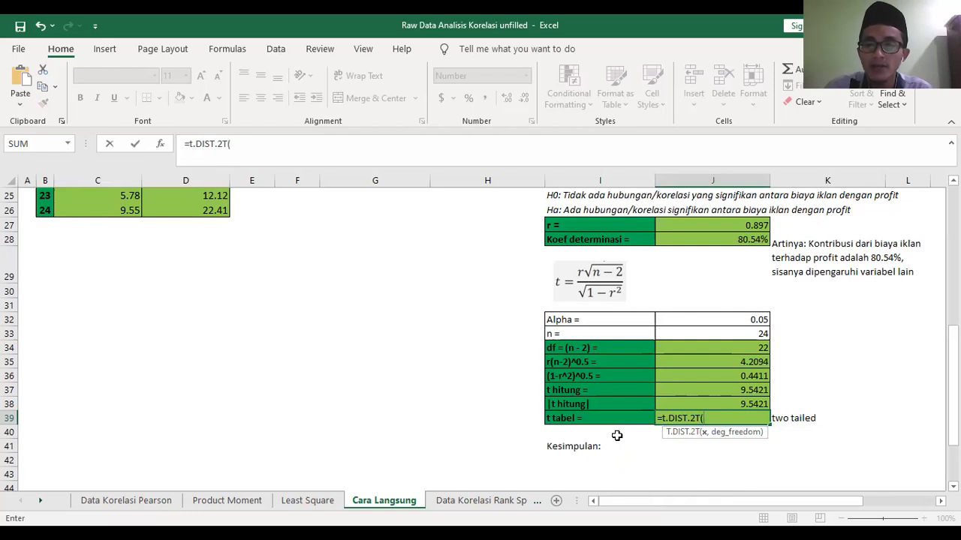
left_click(683, 319)
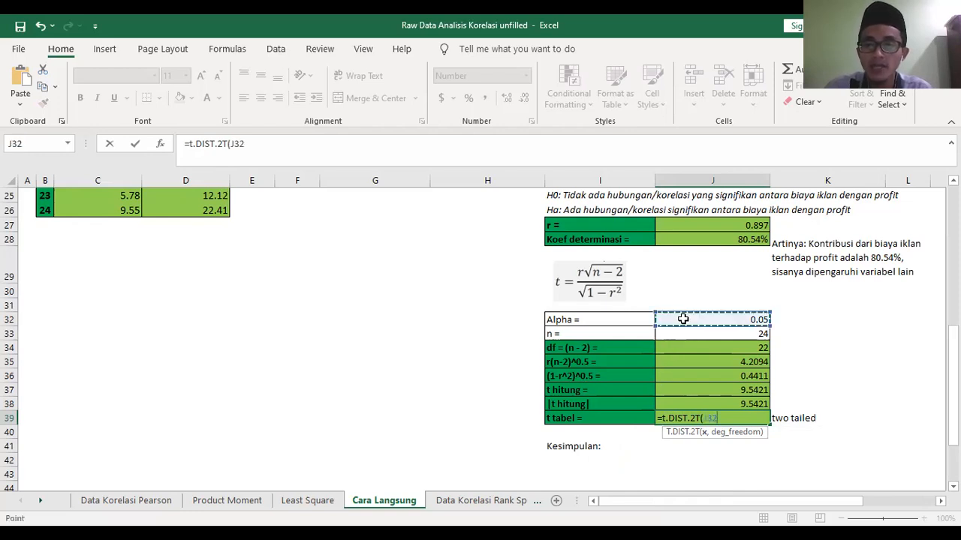
type(",")
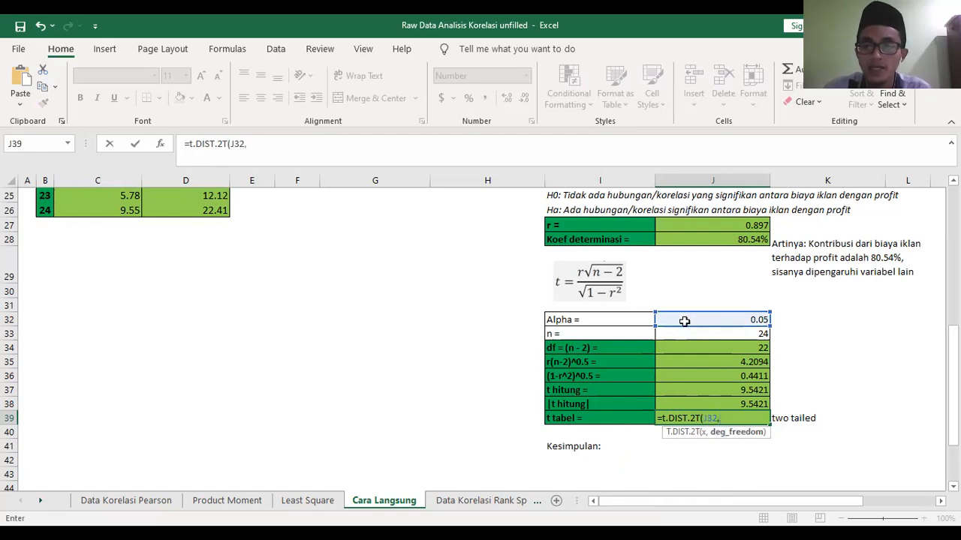
left_click(714, 350)
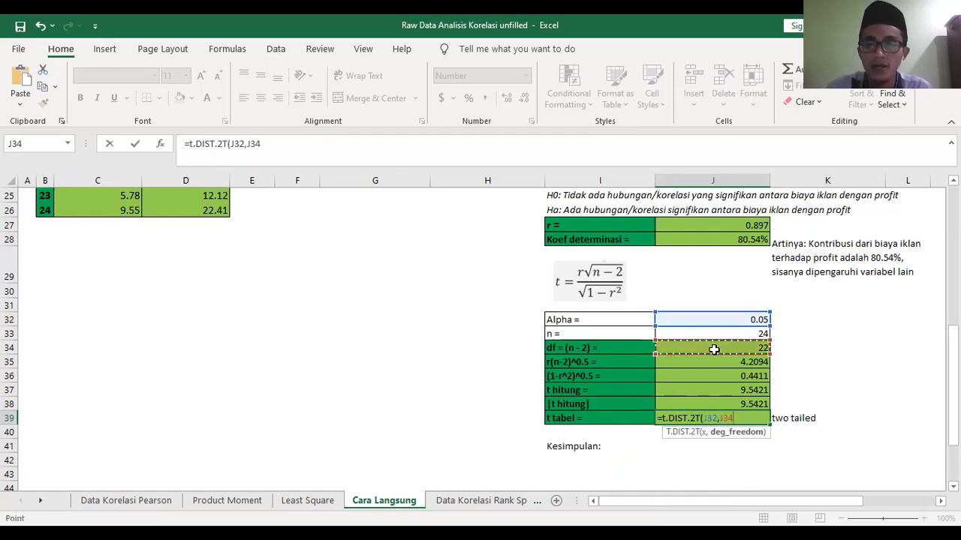
type(")")
key("Return")
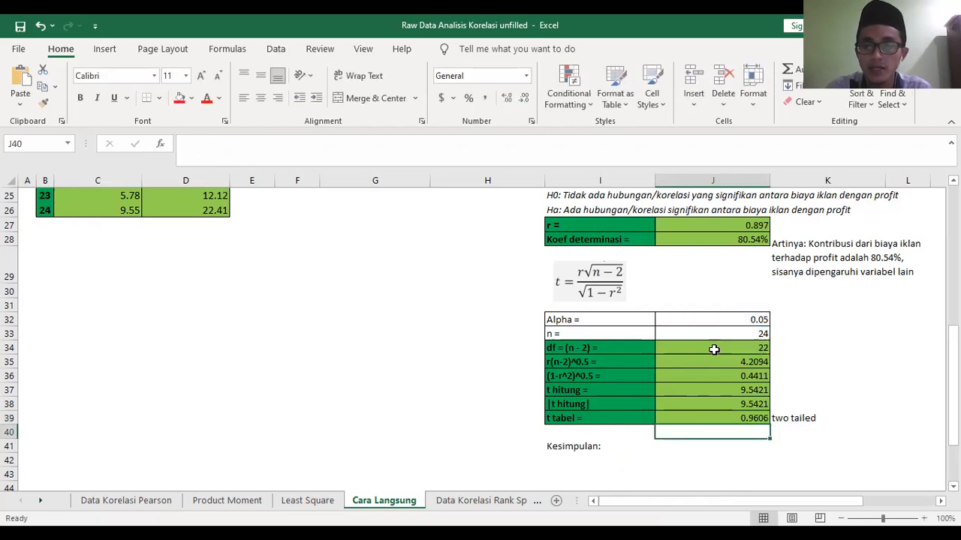
left_click(727, 417)
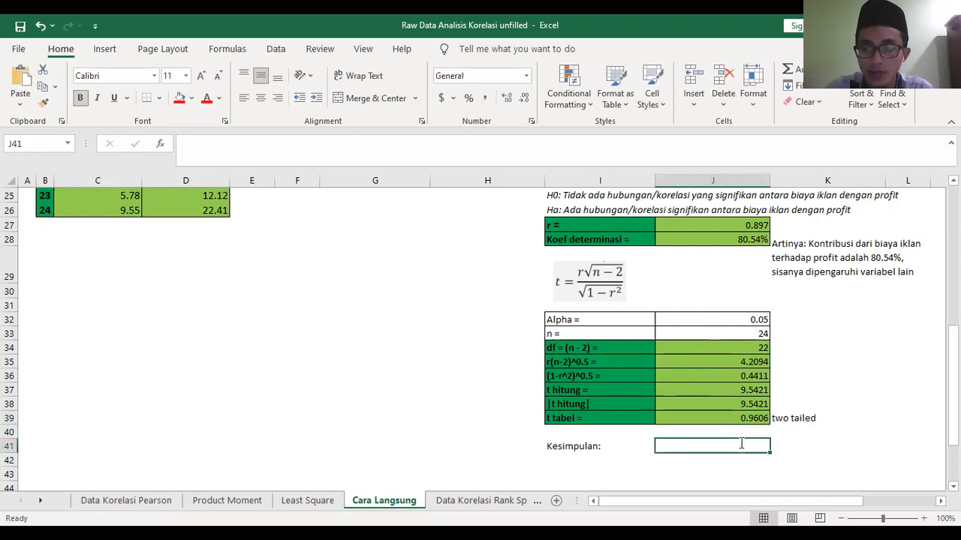
type("=")
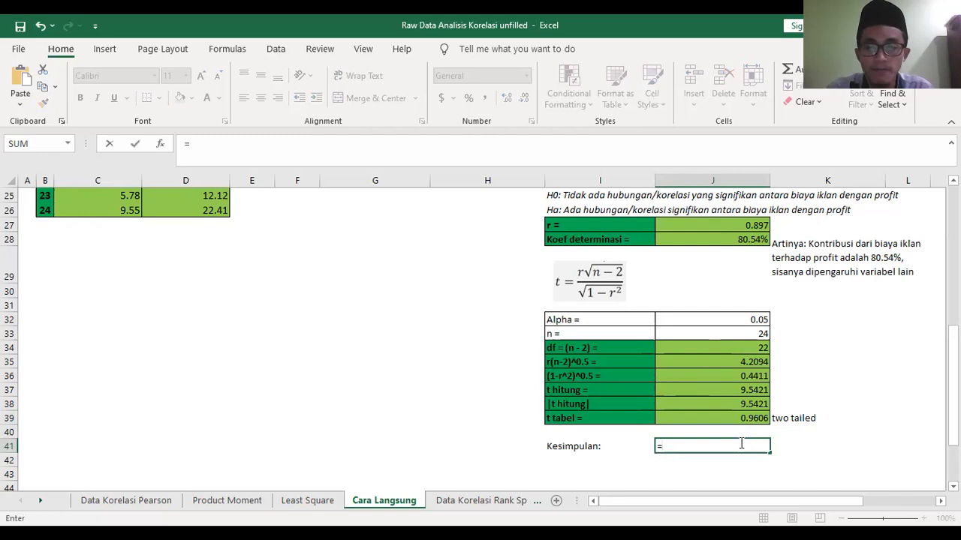
type("t")
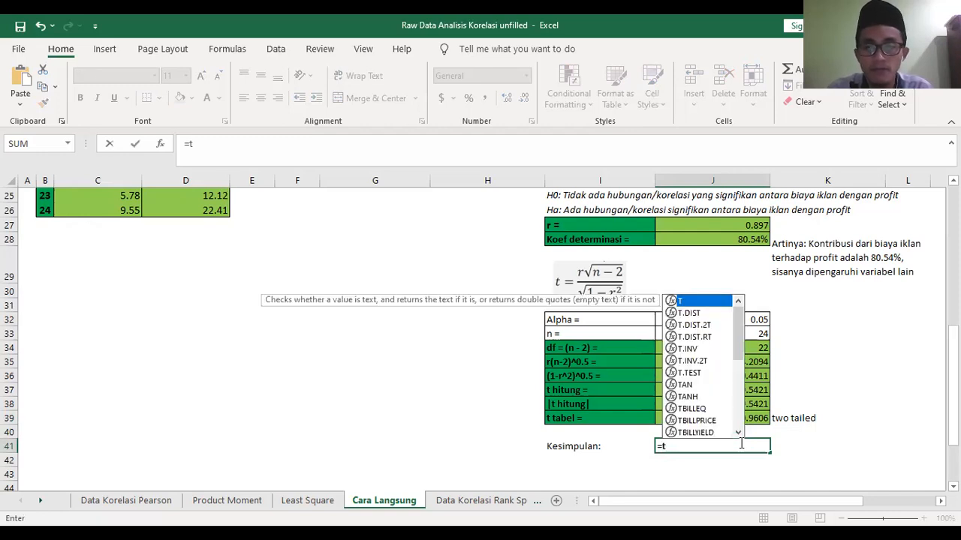
double_click(700, 362)
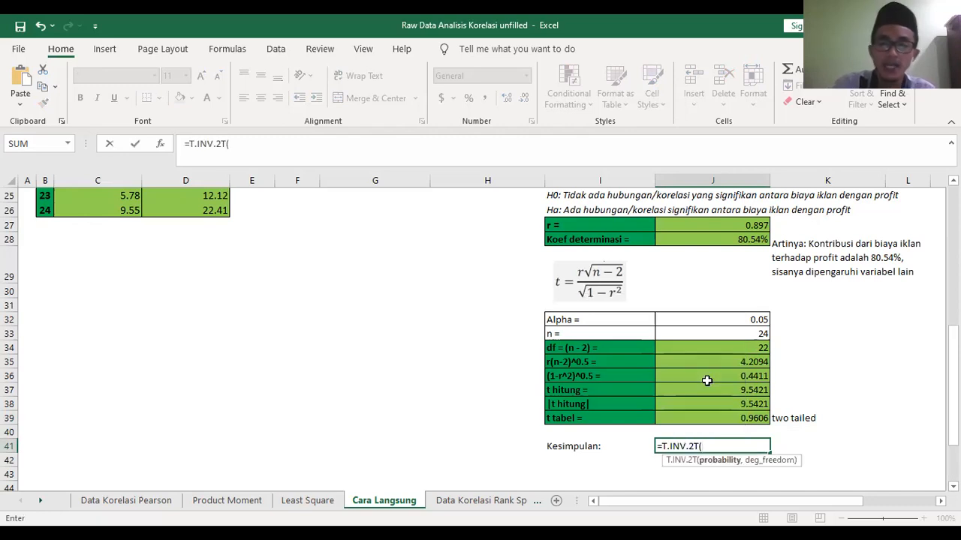
key("BackSpace")
key("BackSpace")
key("BackSpace")
key("BackSpace")
key("BackSpace")
key("BackSpace")
key("BackSpace")
key("BackSpace")
key("BackSpace")
key("BackSpace")
- Replace the t tabel formula in J39 with the two-tailed inverse =T.INV.2T(J32,J34)
left_click(753, 418)
key("Delete")
type("=")
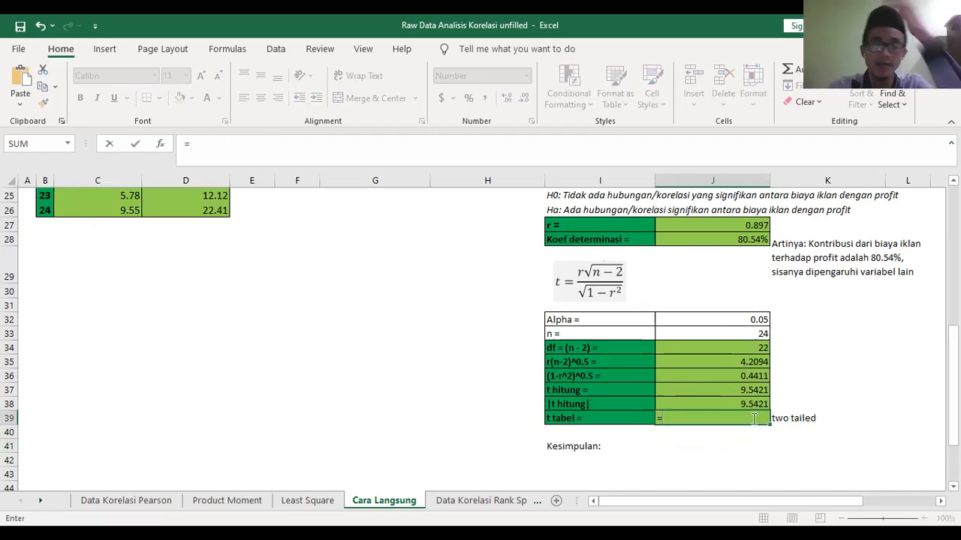
type("T")
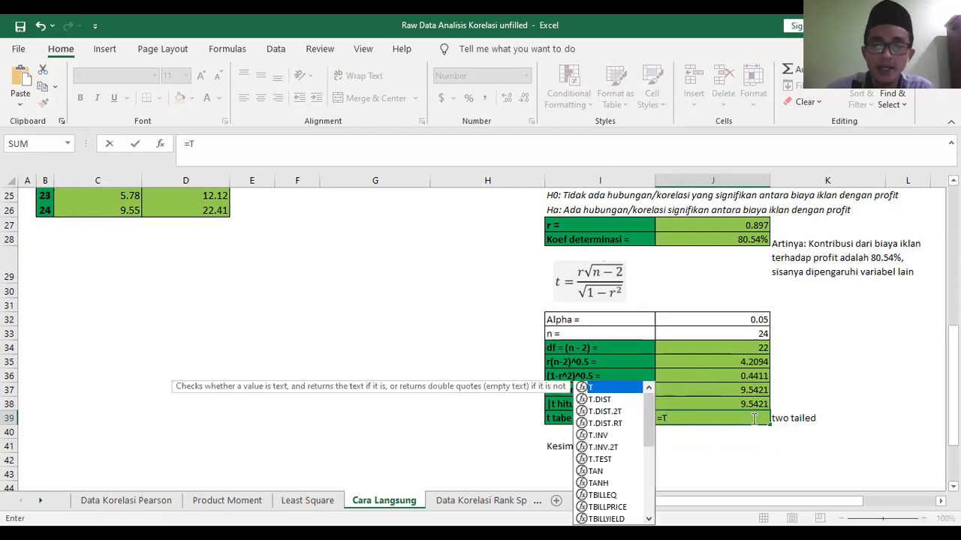
type(".INV")
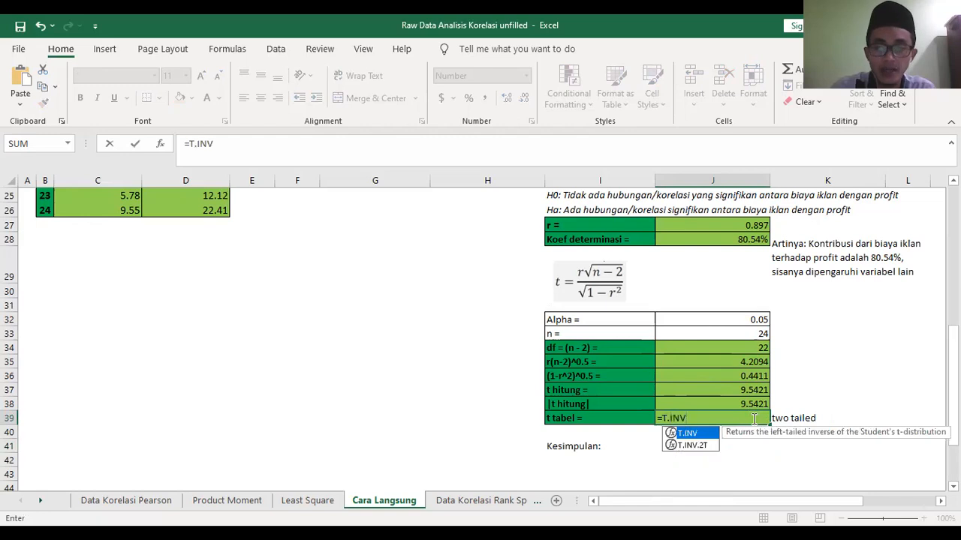
type(".2")
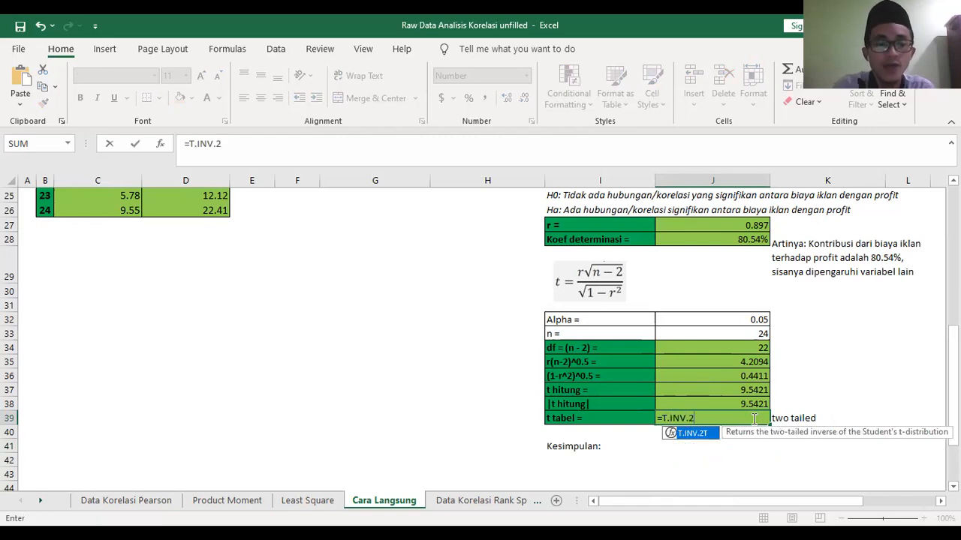
type("T")
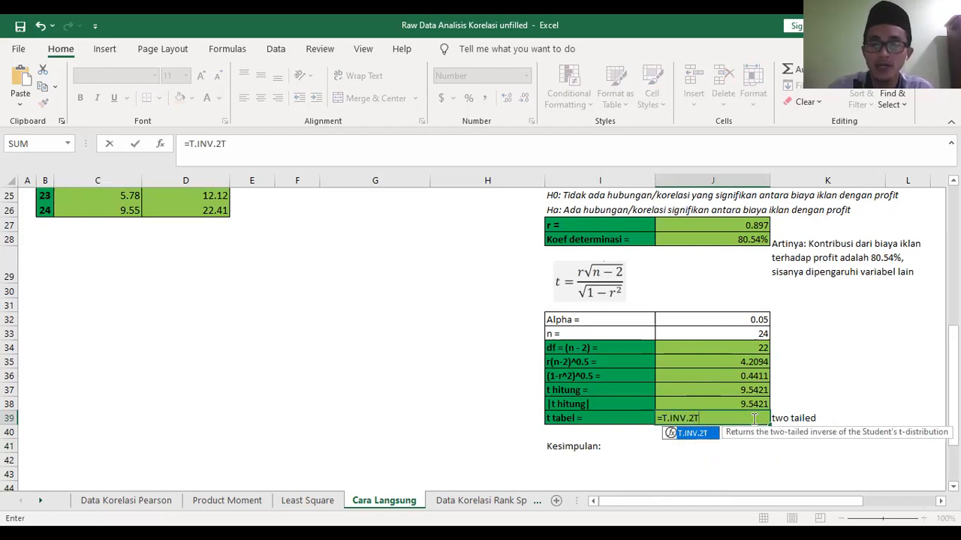
type("(")
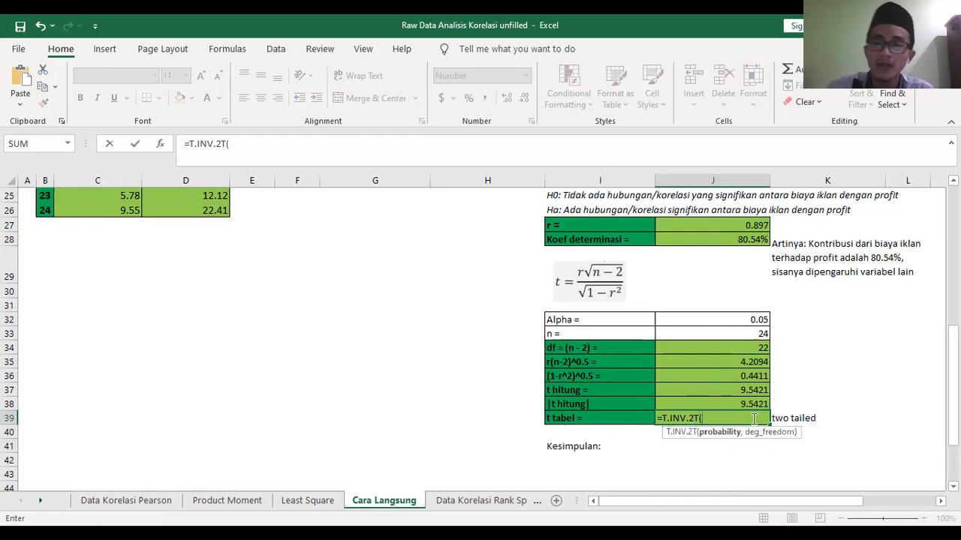
left_click(741, 320)
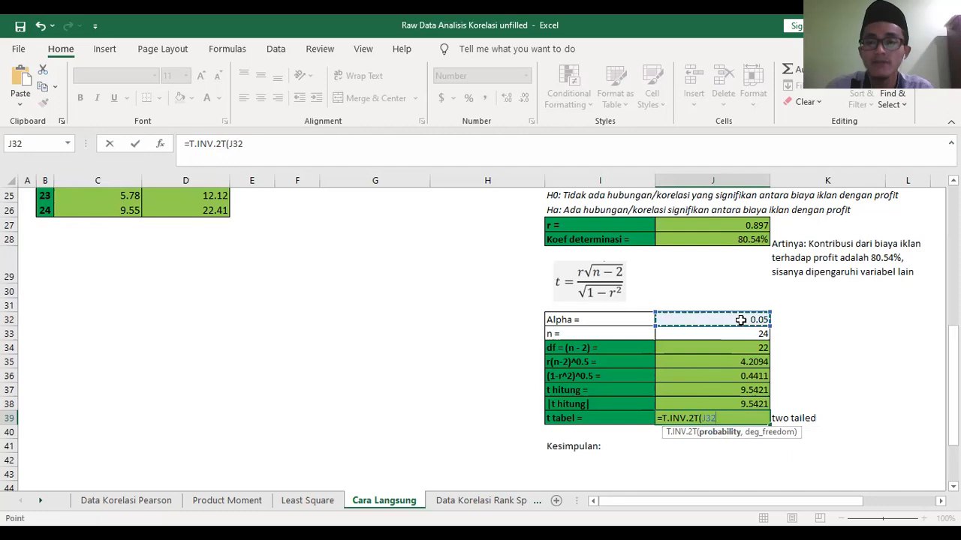
type(",")
left_click(739, 348)
type(")")
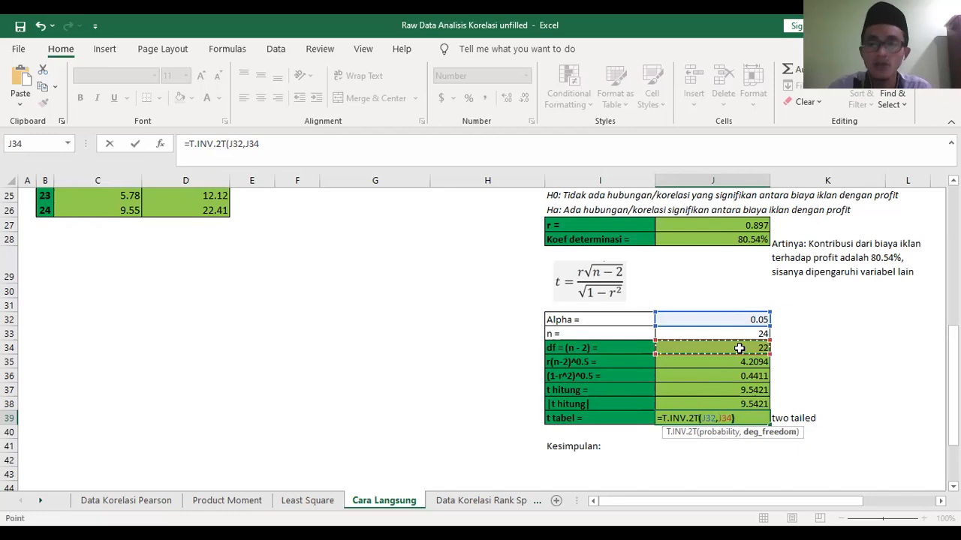
key("Return")
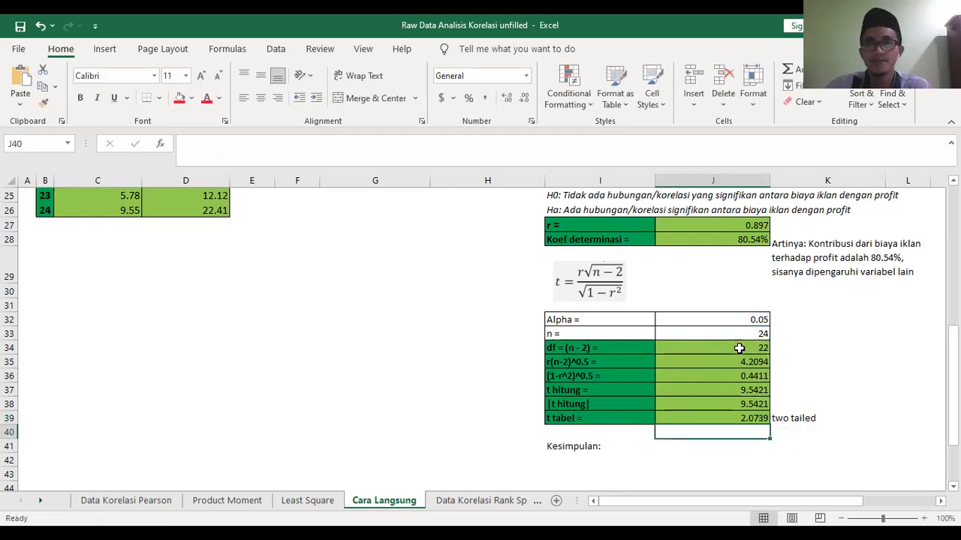
left_click(738, 421)
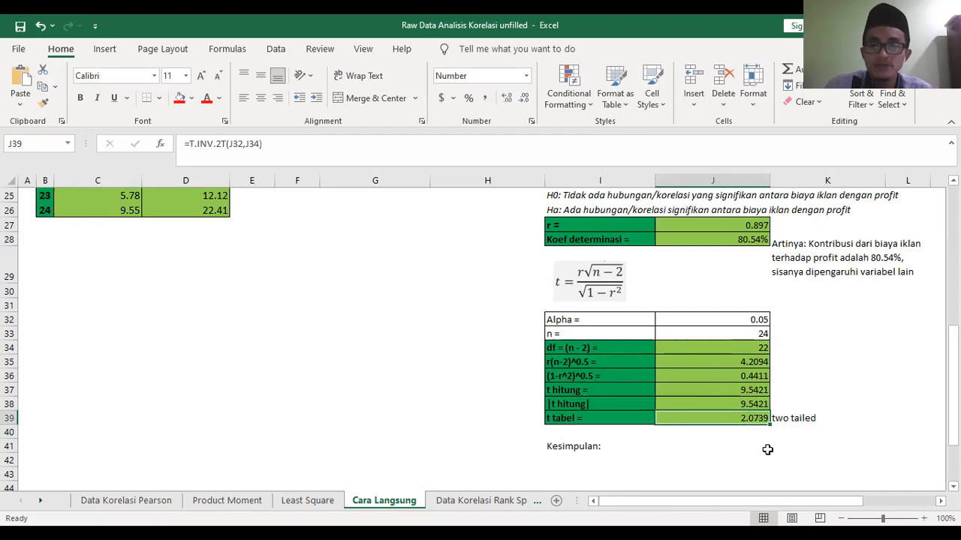
- Extend the Kesimpulan text in I41 with "|t hit|> t tabel, H0 ditolak"
left_click(634, 447)
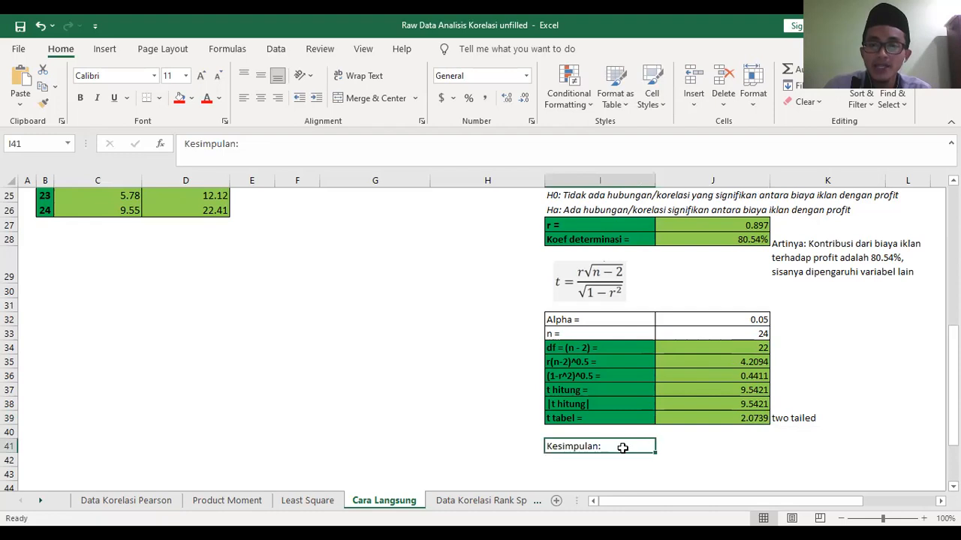
double_click(623, 447)
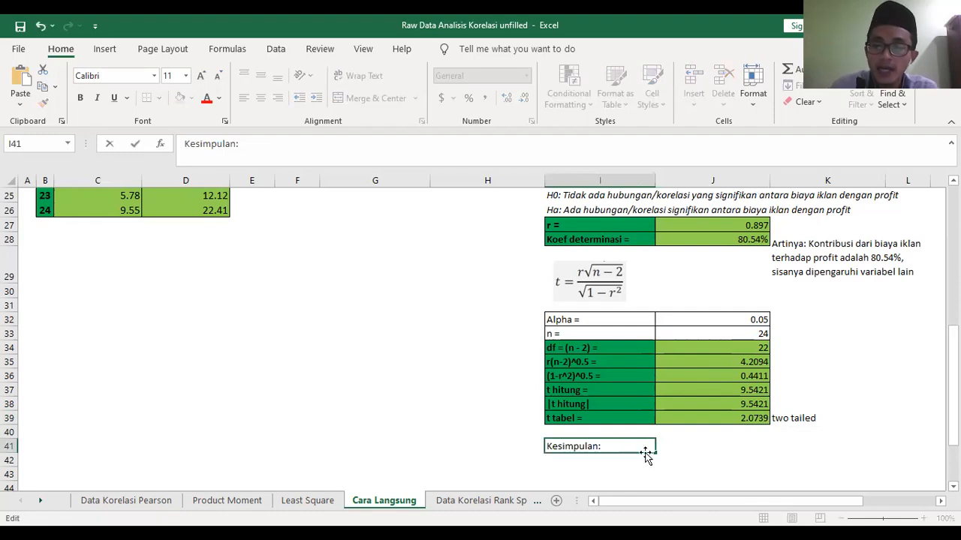
type("|")
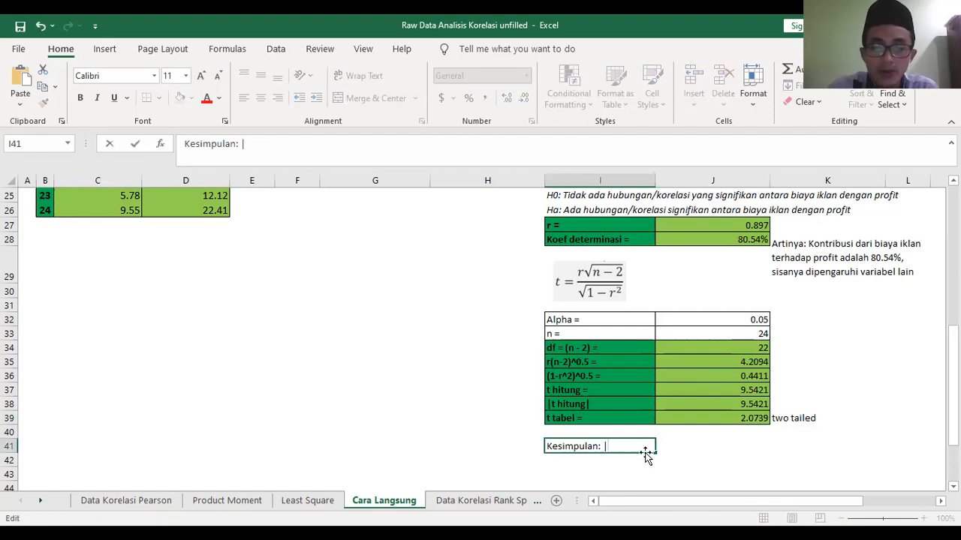
type("t hit")
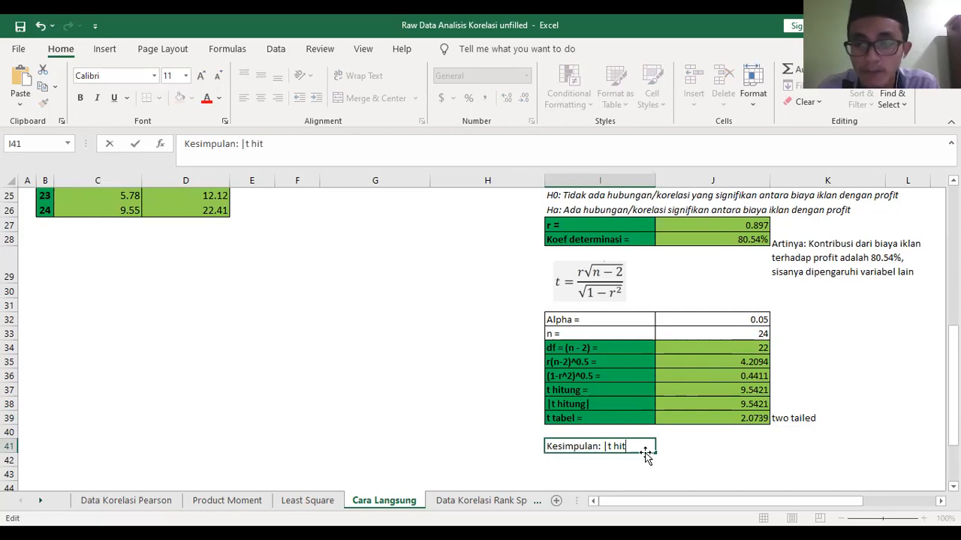
type("\\")
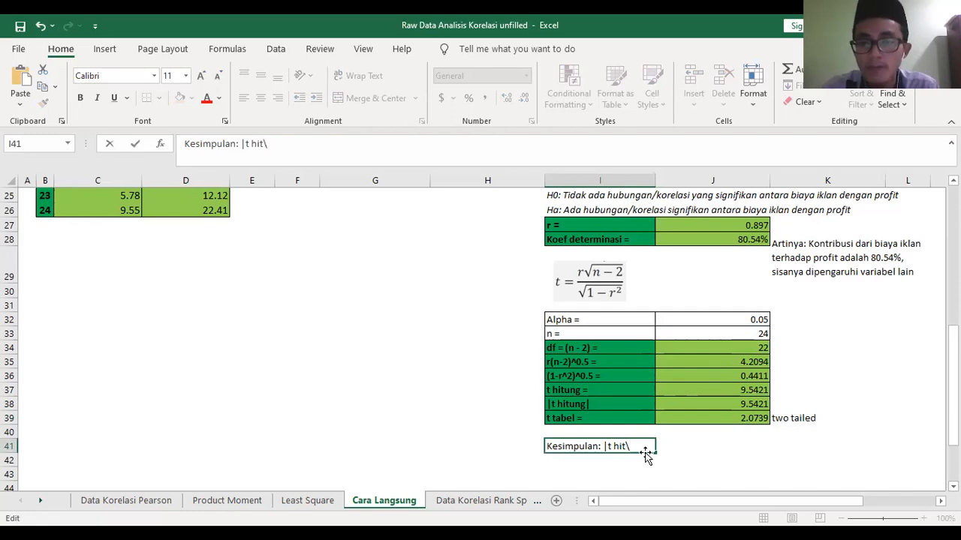
key("BackSpace")
type("|")
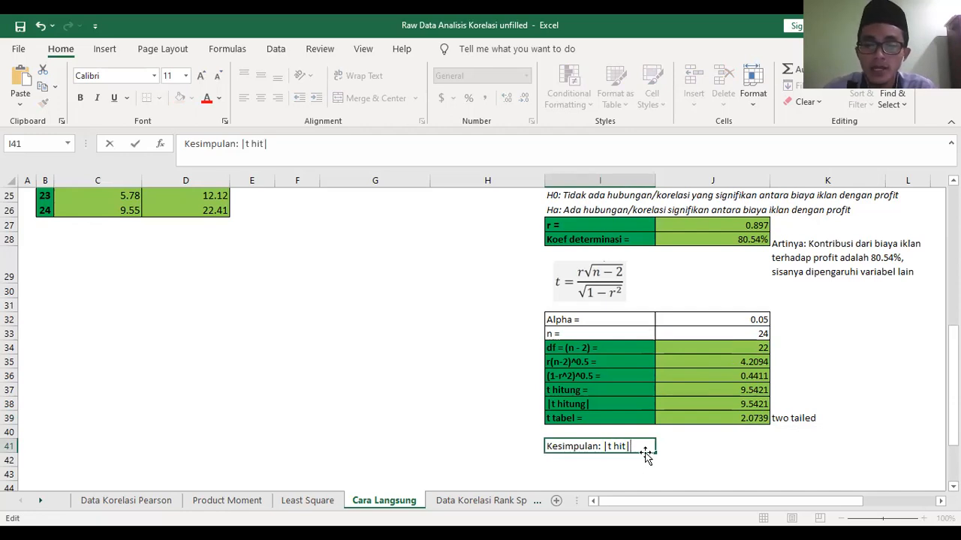
type("> t tabel")
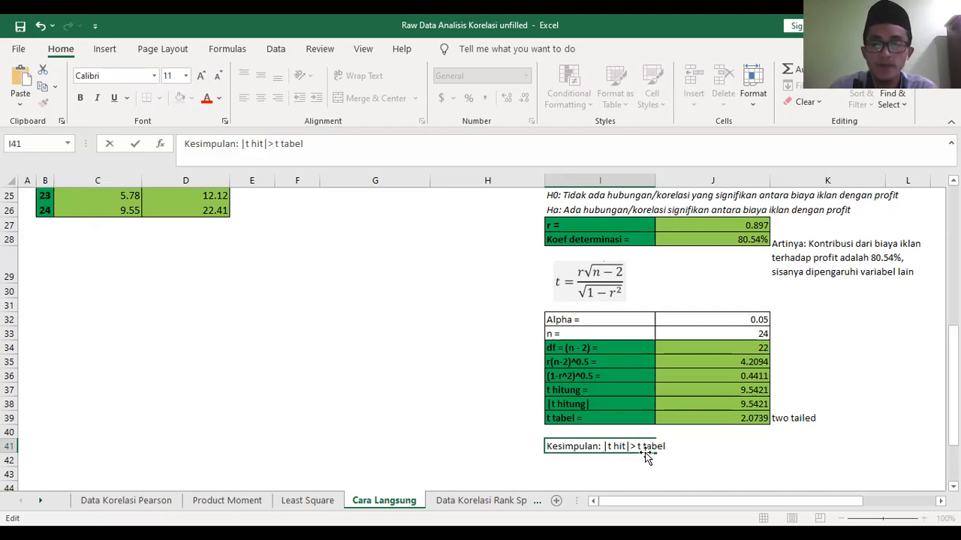
type(", ")
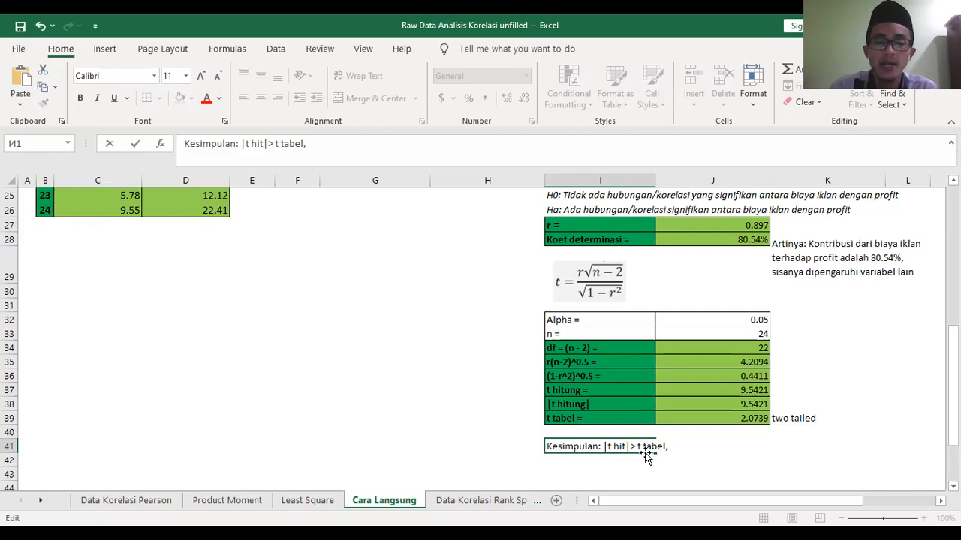
type("H0 ")
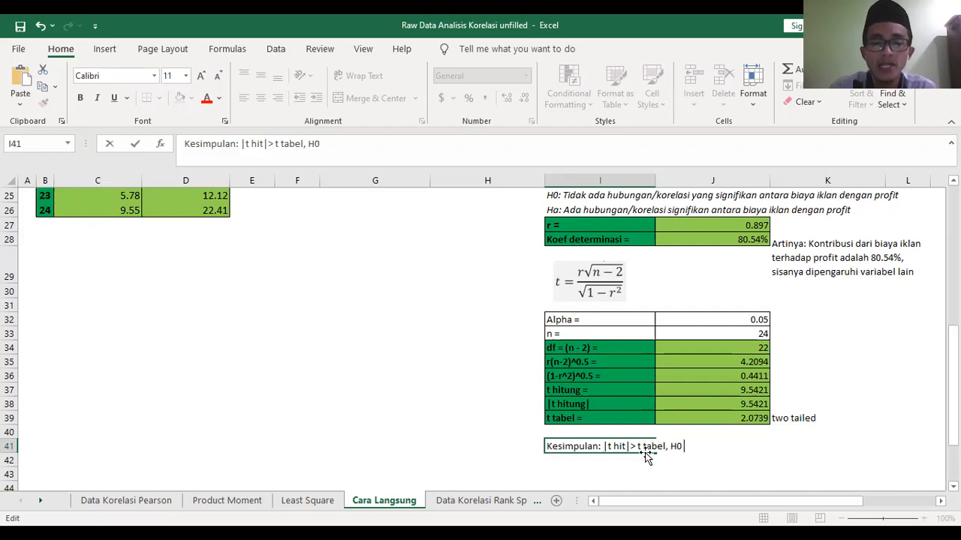
type("ditolak")
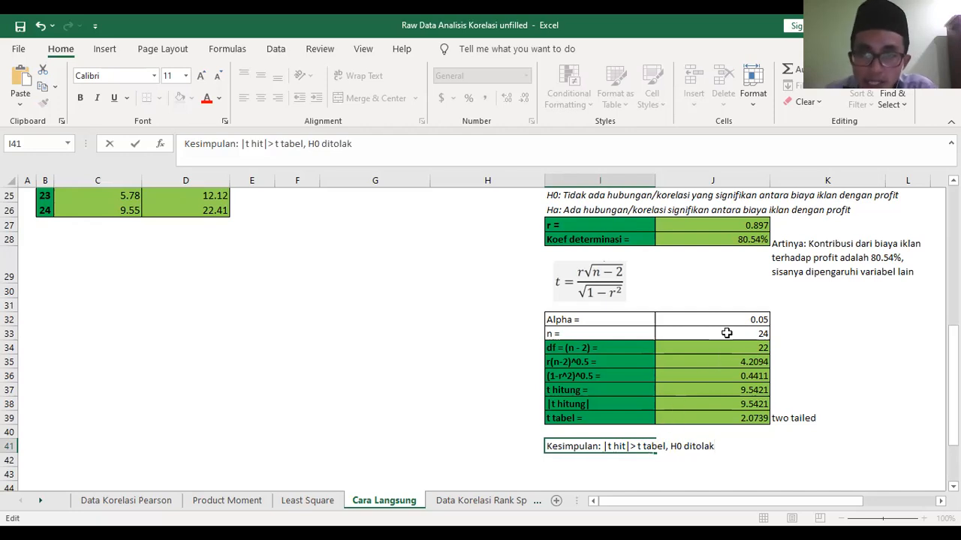
- Complete the conclusion in I41 with ", artinya ada hubungan/korelasi signifikan antara biaya iklan dan profit"
scroll(725, 333, "up", 1)
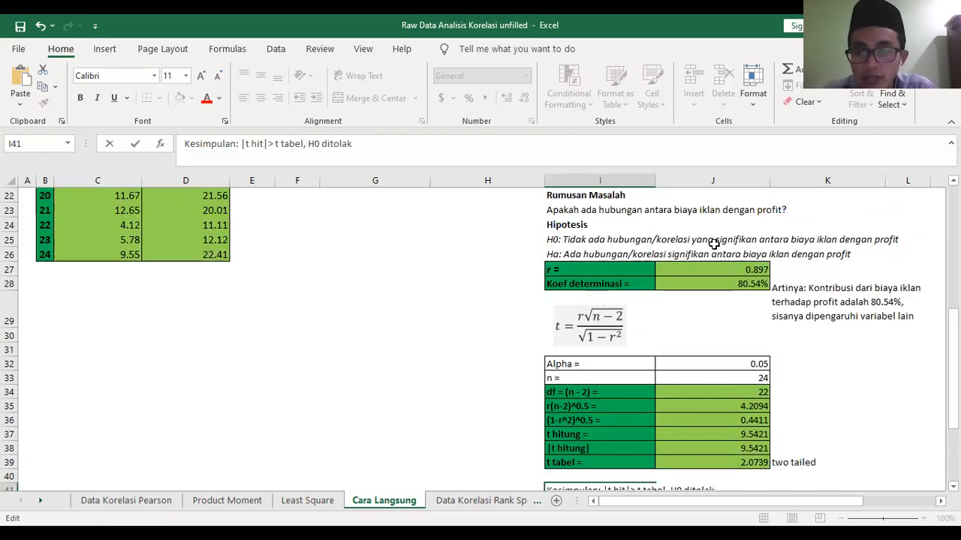
scroll(720, 248, "up", 2)
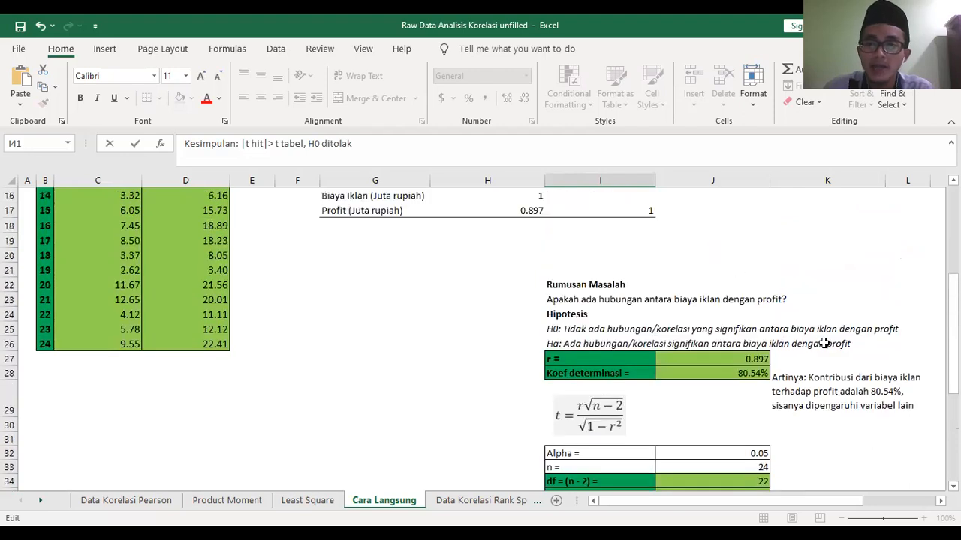
scroll(772, 341, "down", 1)
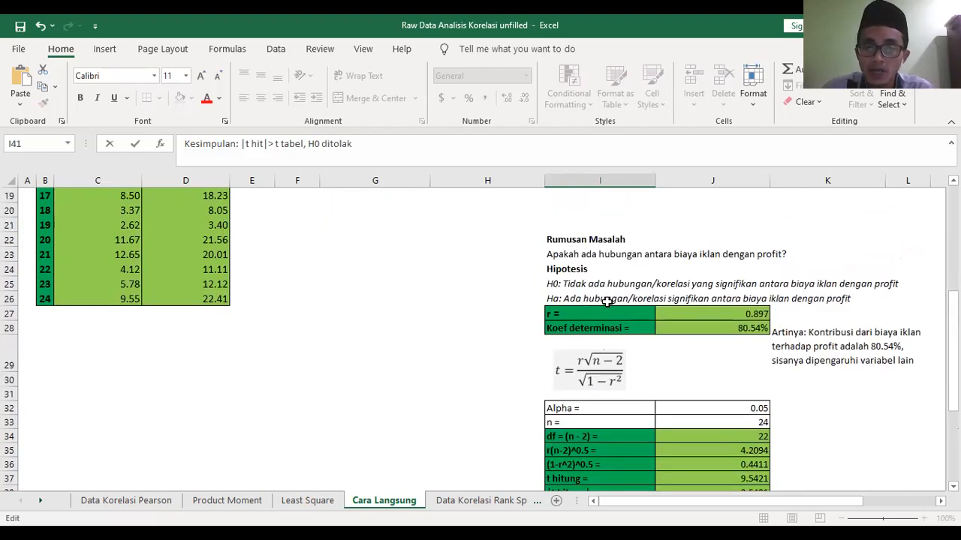
scroll(714, 321, "down", 1)
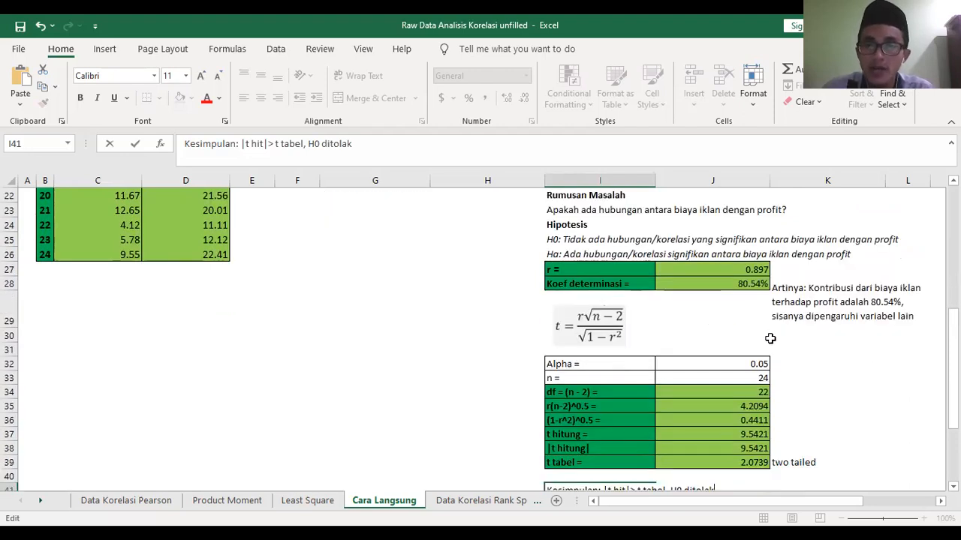
scroll(813, 308, "down", 1)
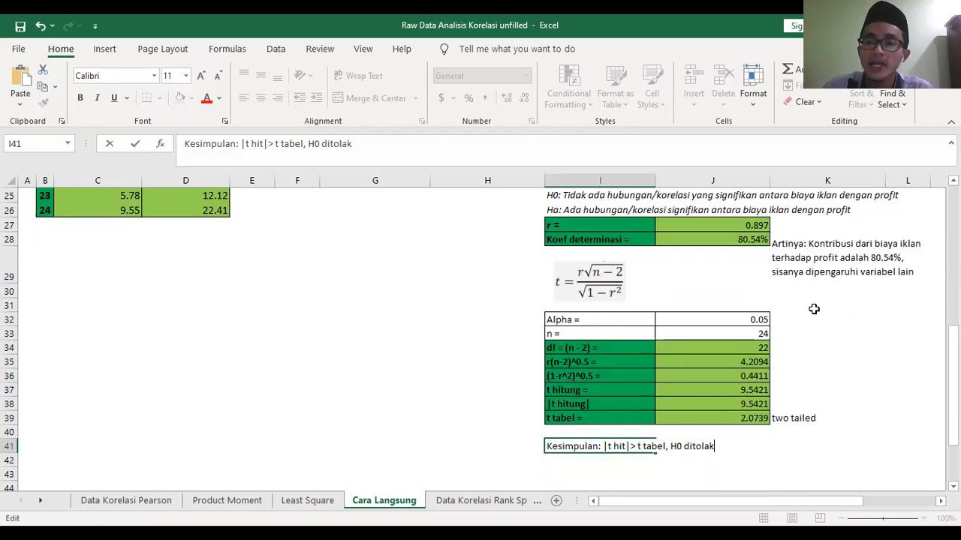
type(", artinya")
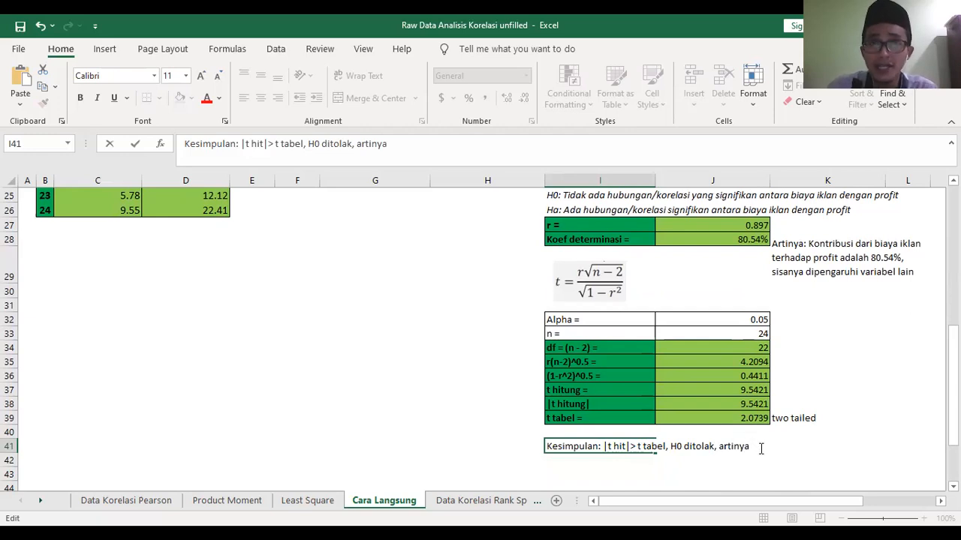
type(" ada hubungan/korek")
key("BackSpace")
type("lasi signifikan ant")
type("ra")
key("BackSpace")
key("BackSpace")
type("ara biay")
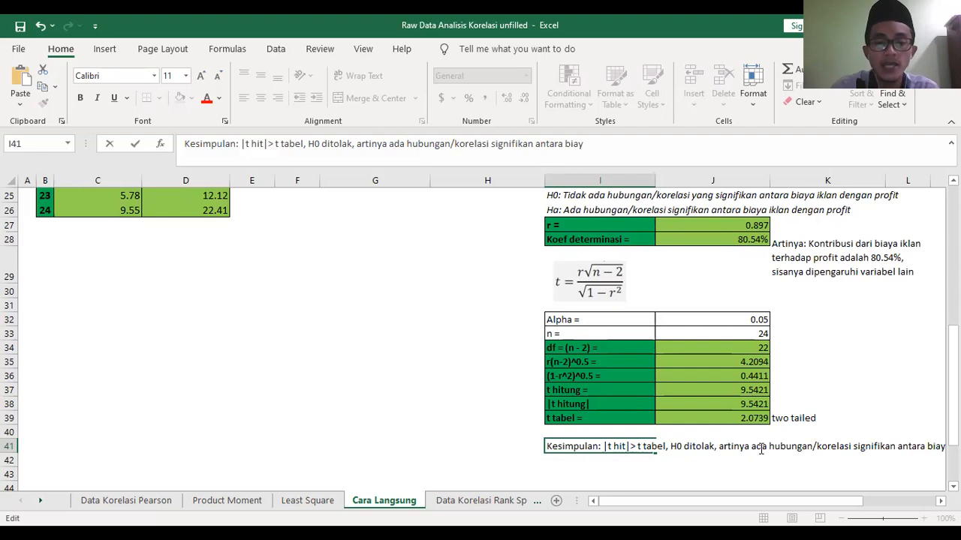
type("a iklan dan prof")
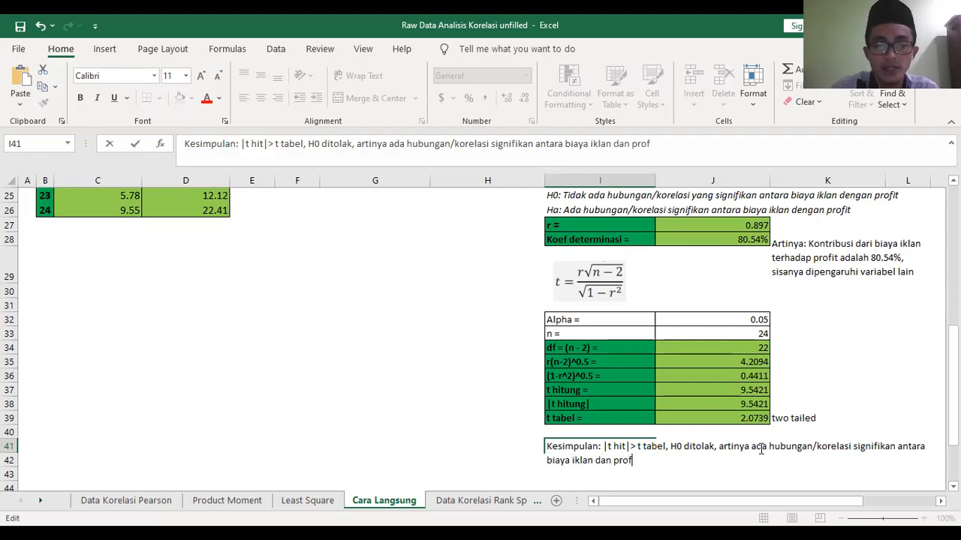
type("it")
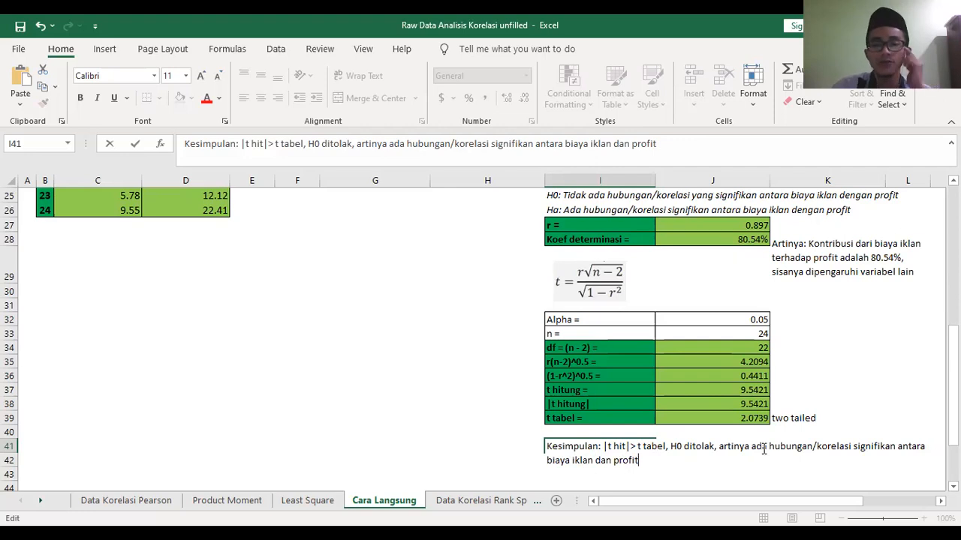
left_click(770, 484)
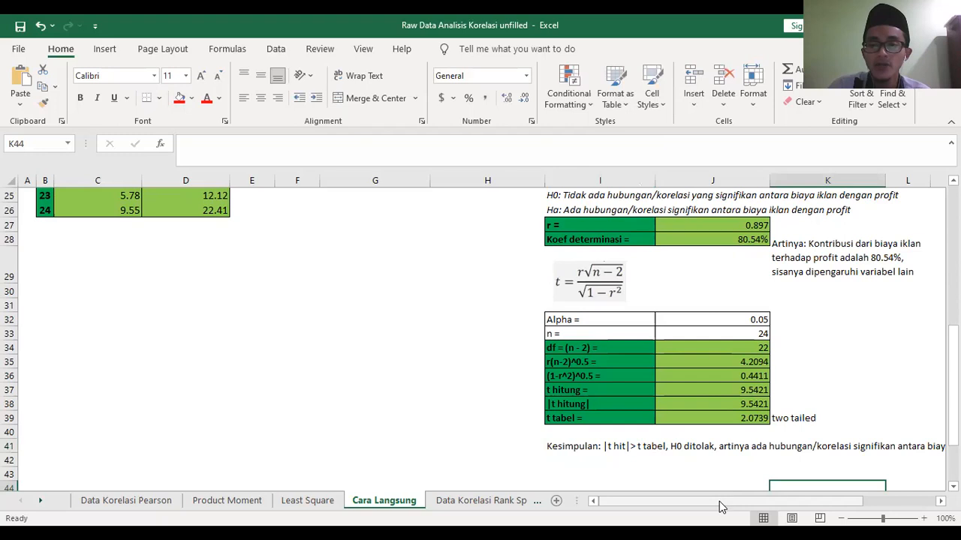
left_click_drag(719, 507, 819, 507)
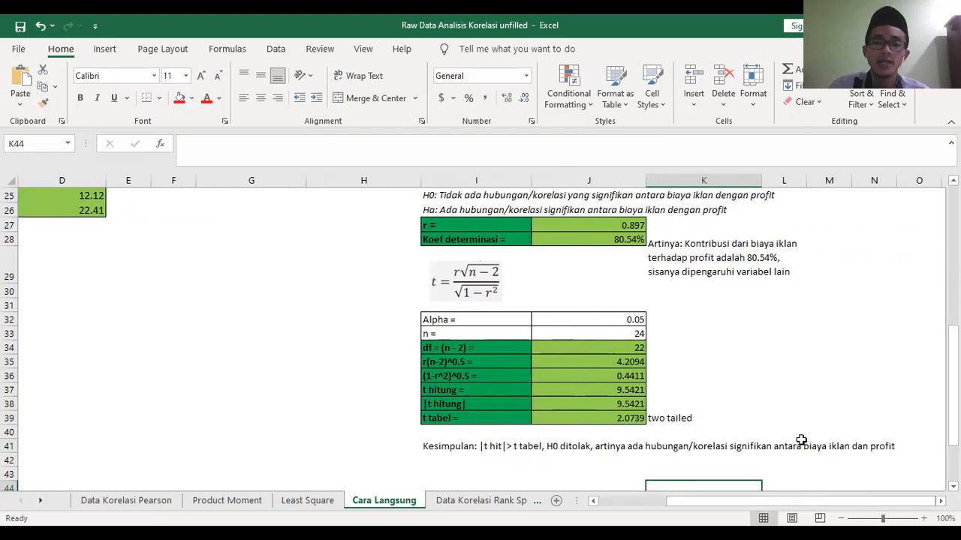
scroll(785, 420, "up", 2)
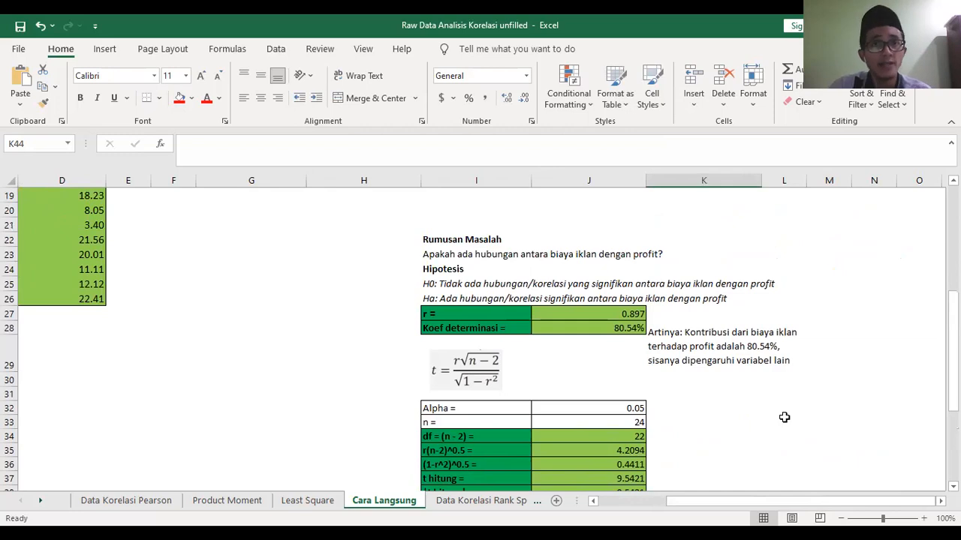
scroll(783, 418, "down", 3)
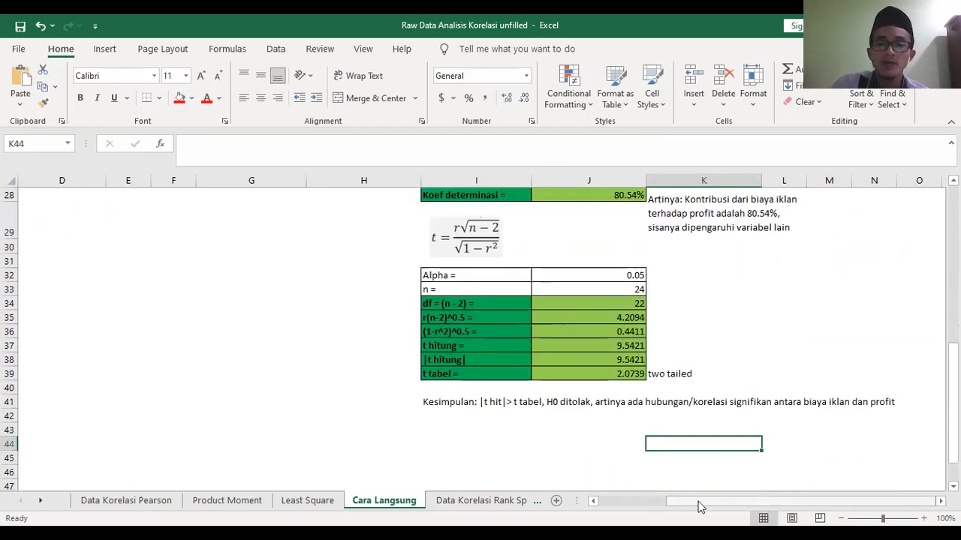
left_click_drag(698, 501, 605, 497)
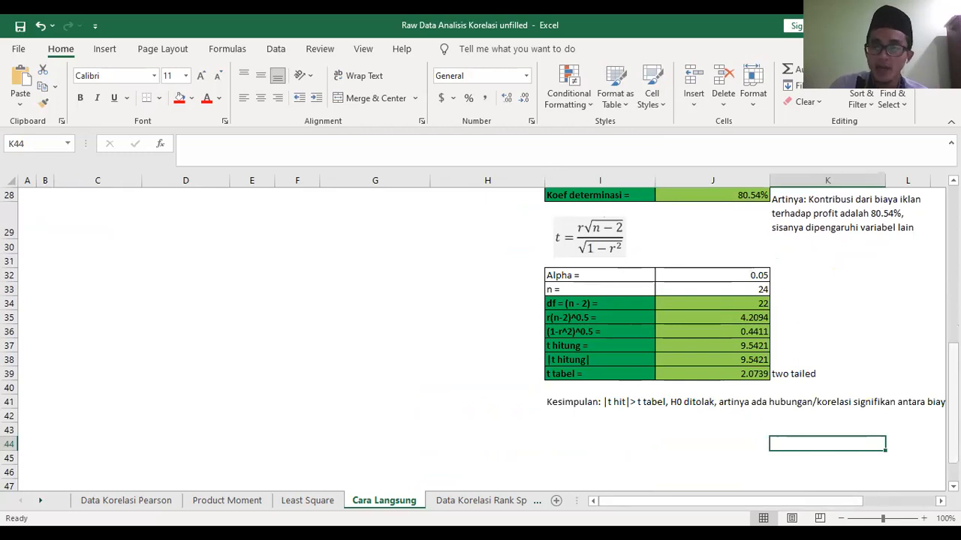
- Copy the 24 rows of Biaya Iklan and Profit values in C3:D26, without the headers
scroll(952, 397, "up", 9)
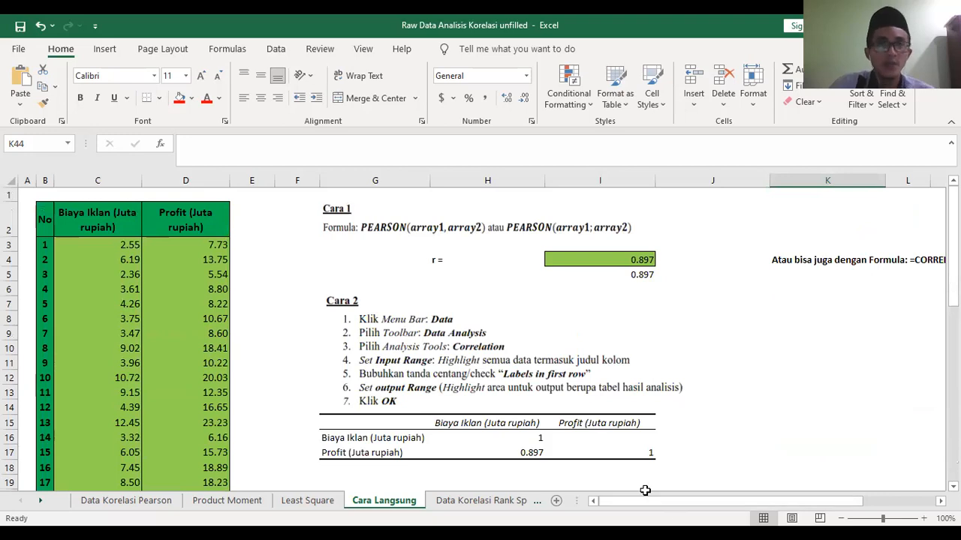
left_click_drag(83, 244, 210, 463)
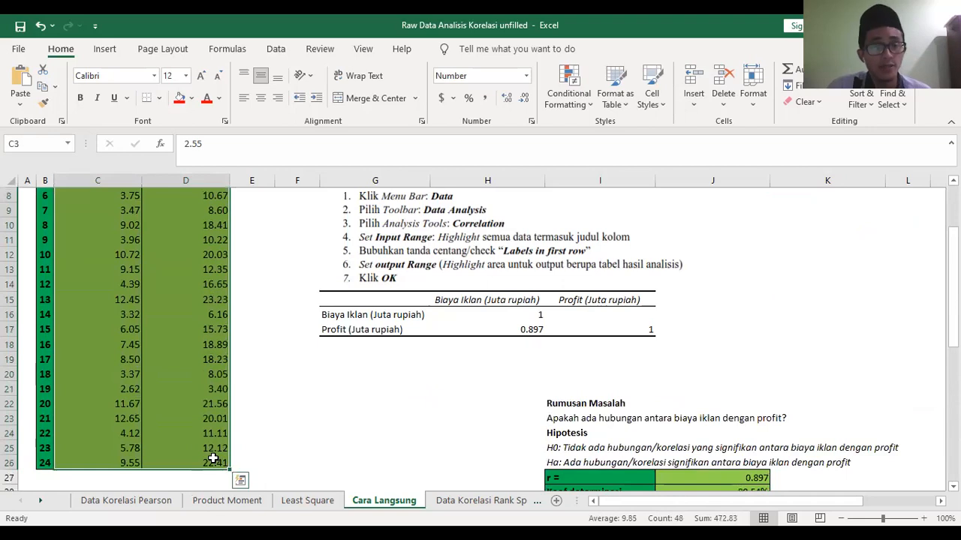
key("ctrl+c")
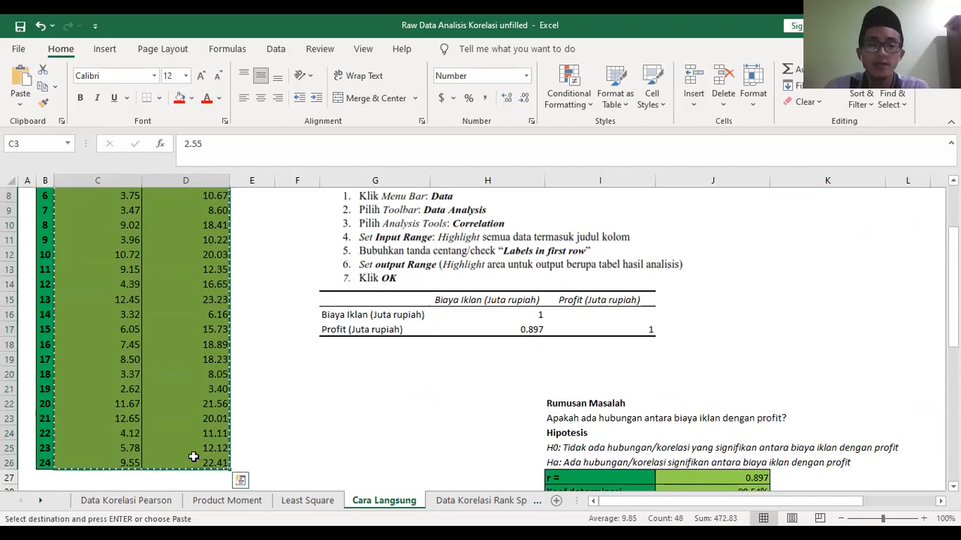
left_click(240, 479)
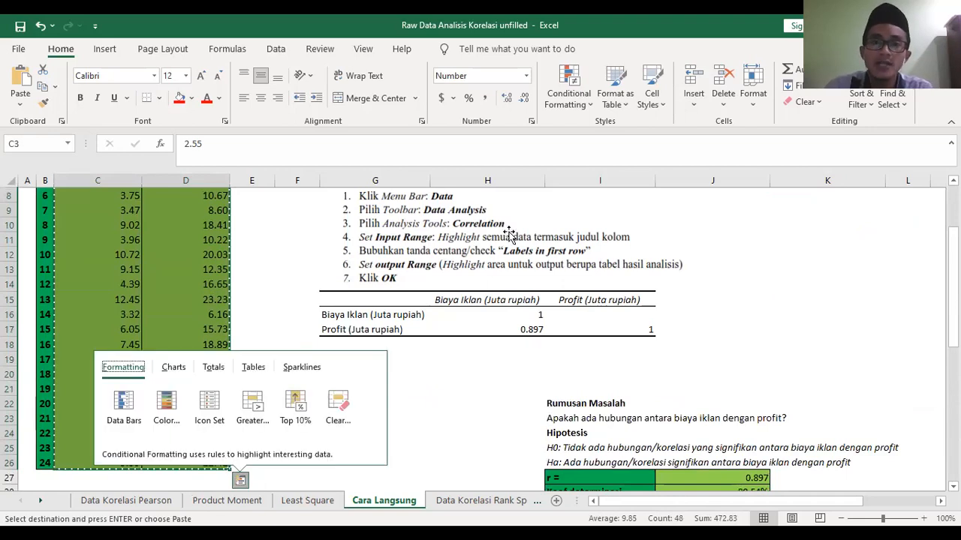
key("Escape")
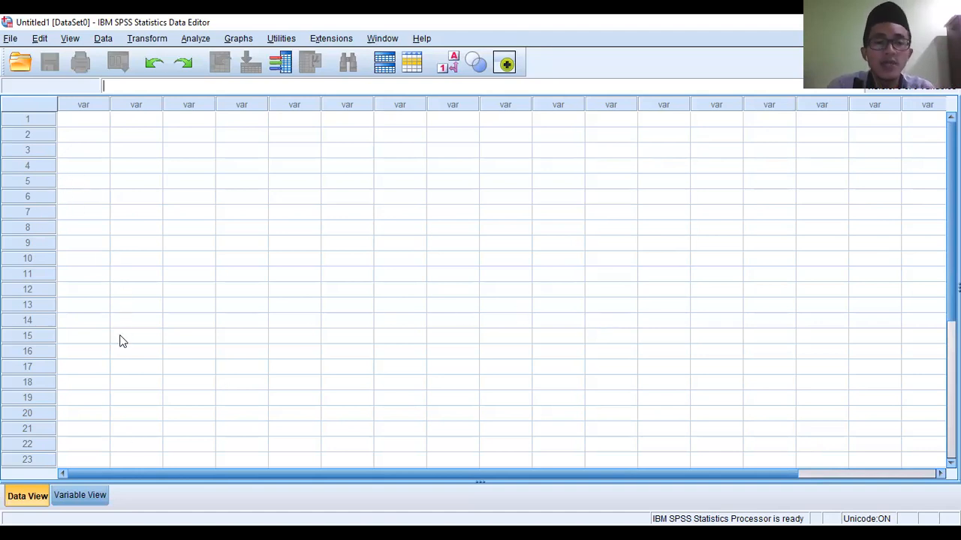
- Switch to the empty SPSS dataset and define two variables named X and Y
left_click(86, 498)
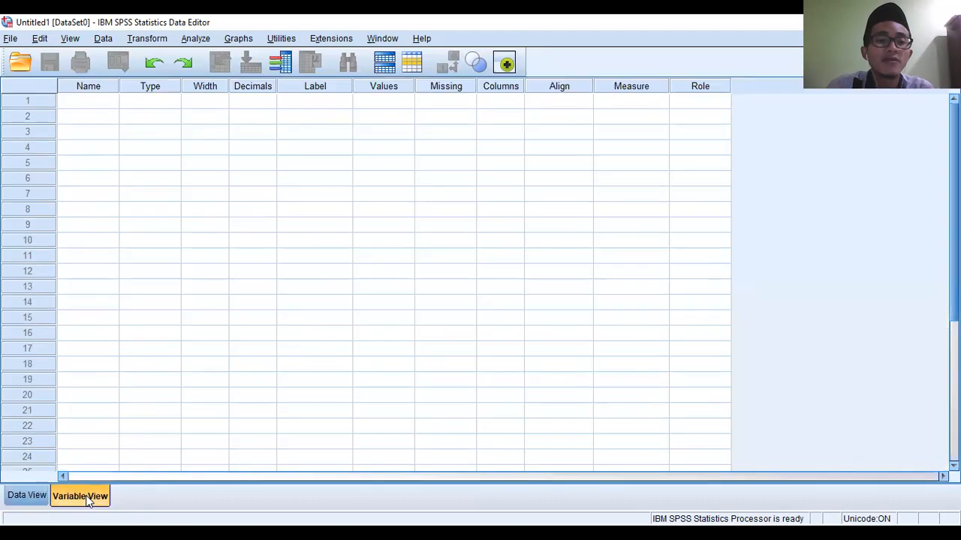
left_click(85, 106)
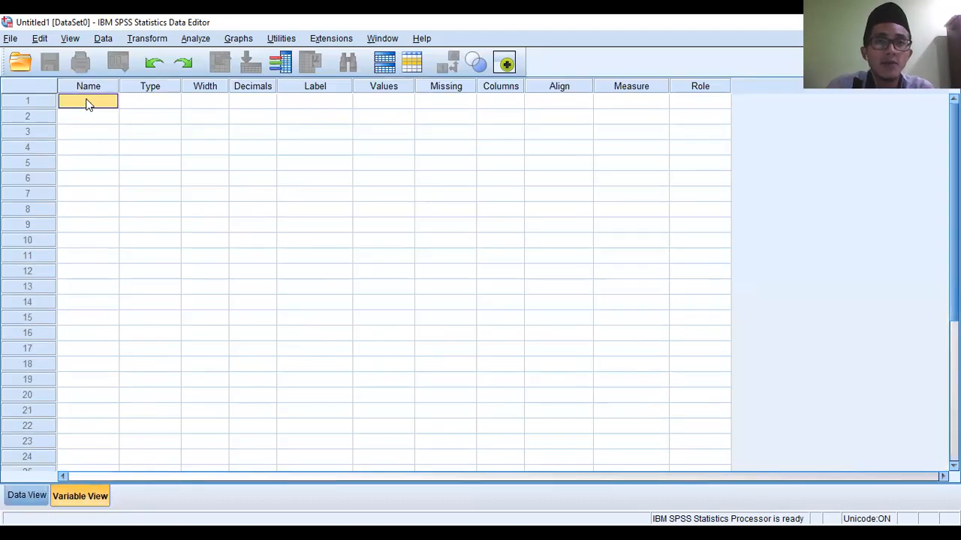
type("X")
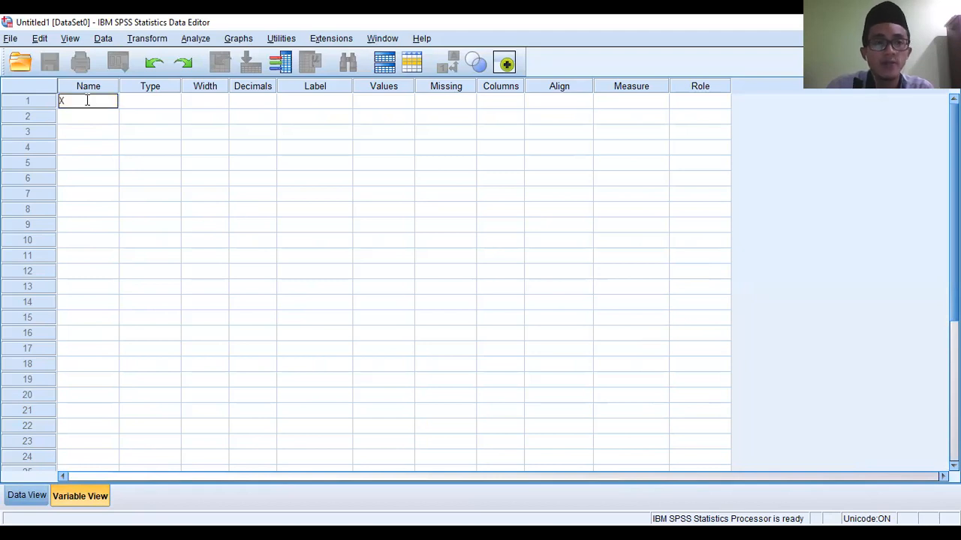
key("Return")
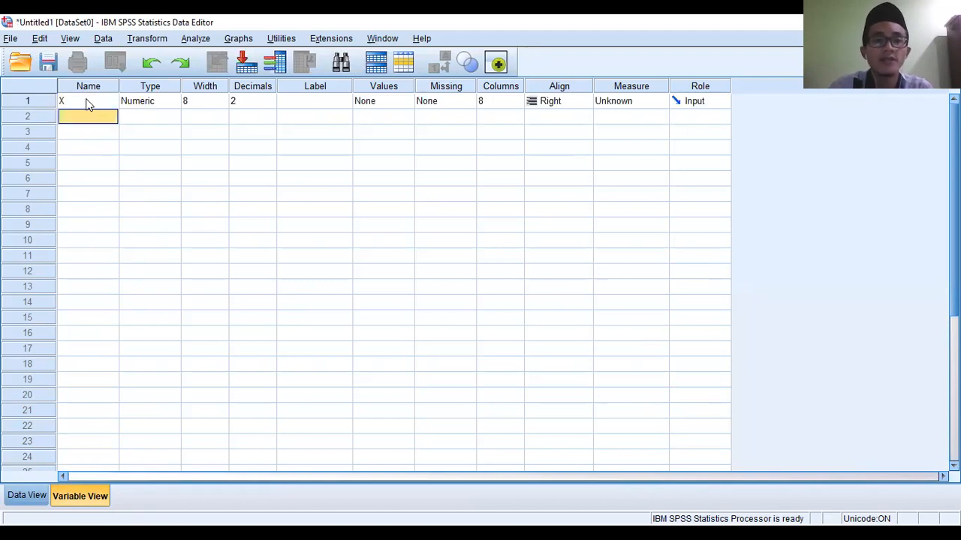
type("Y")
key("Return")
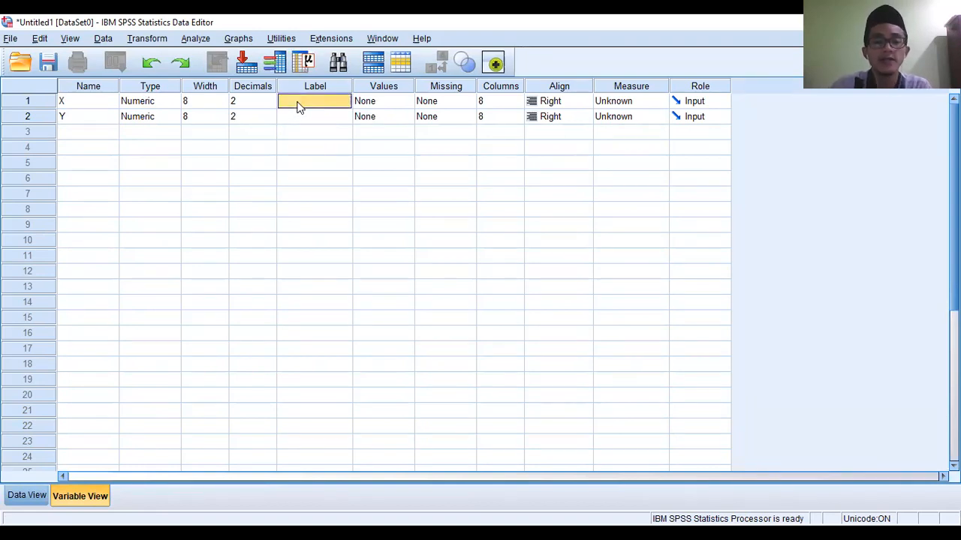
- Label variable X as "Biaya Iklan (Juta Rp)"
type("Biaya Iklan")
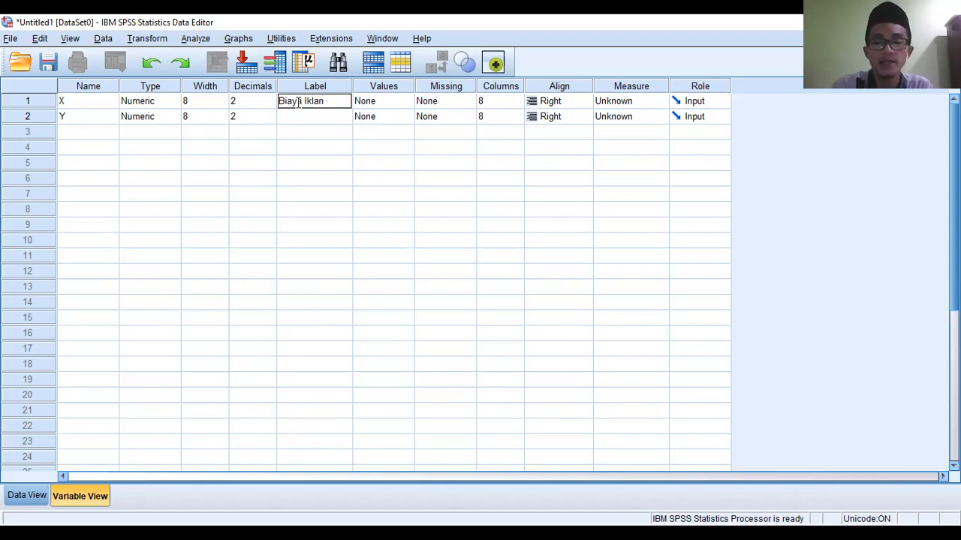
type(" (Juta")
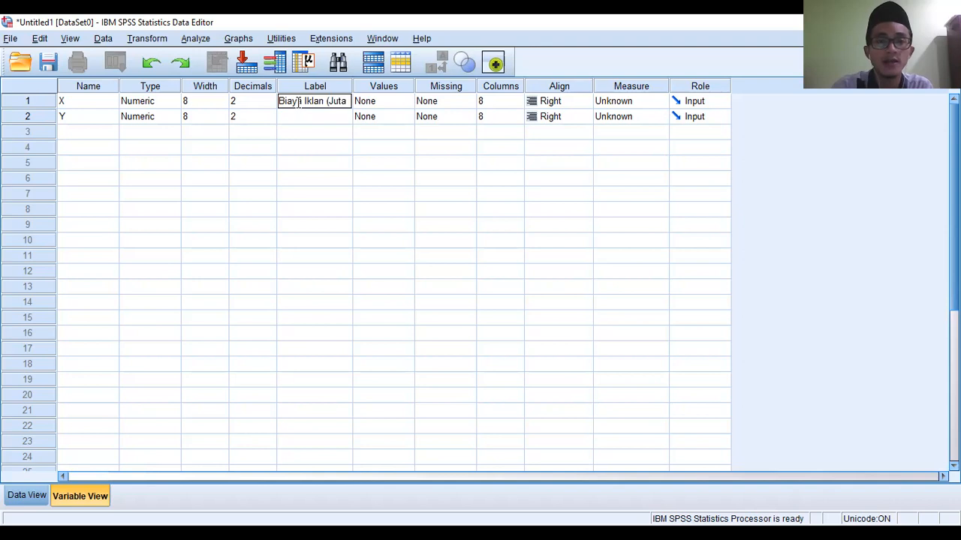
type(" R")
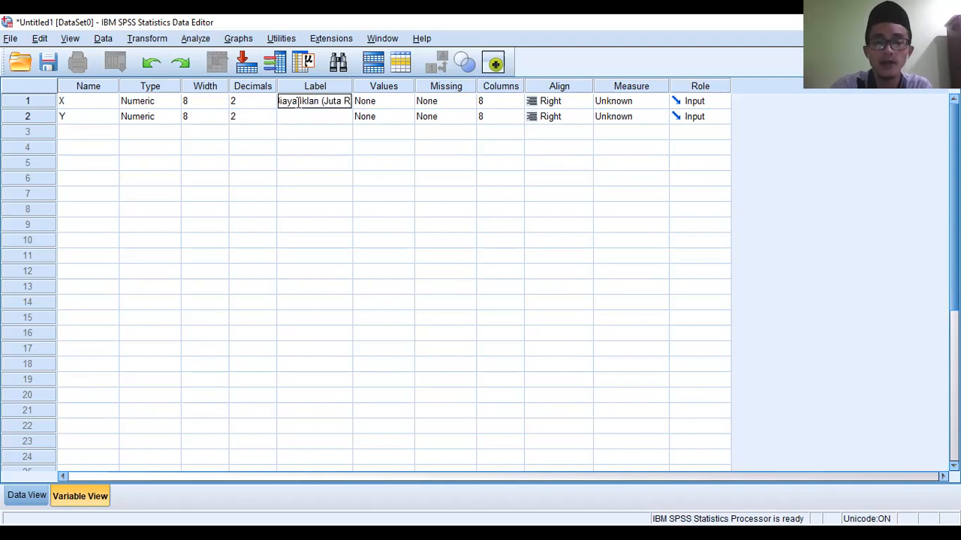
type("p)")
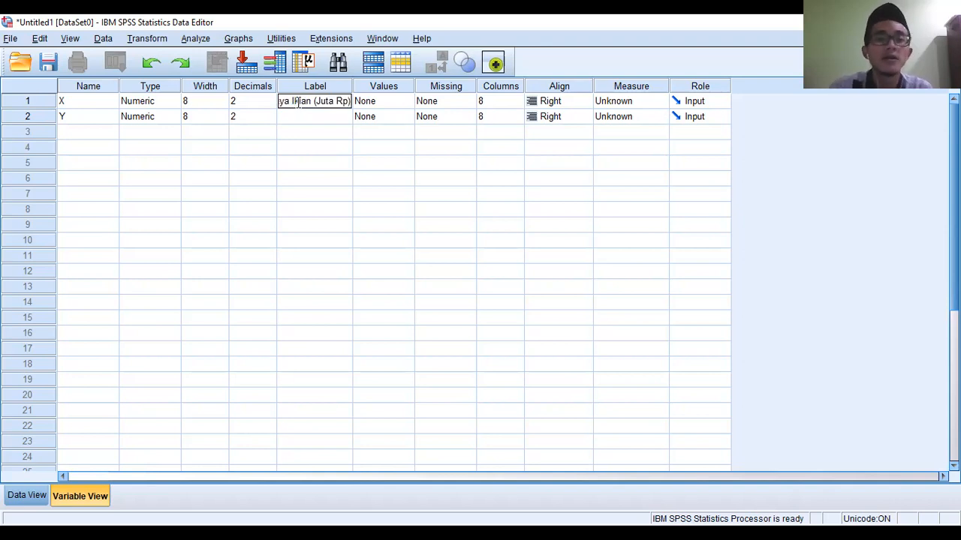
key("Return")
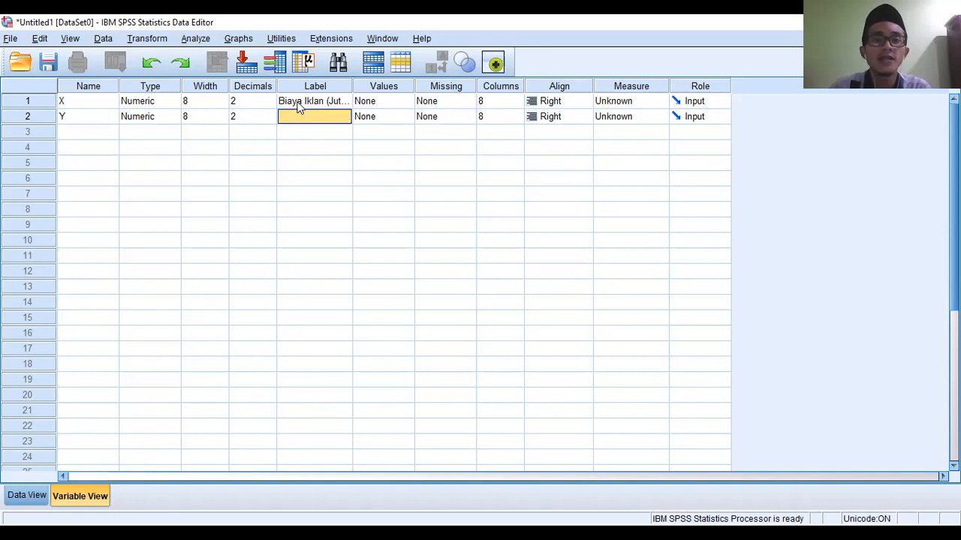
- Label variable Y as "Profit (Juta Rp)"
type("Profit")
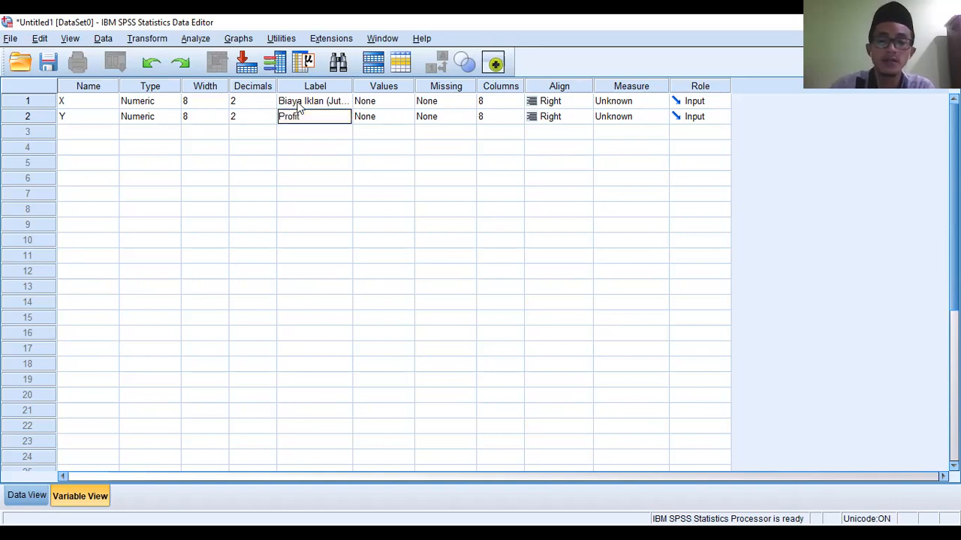
type(" (Juta Rp")
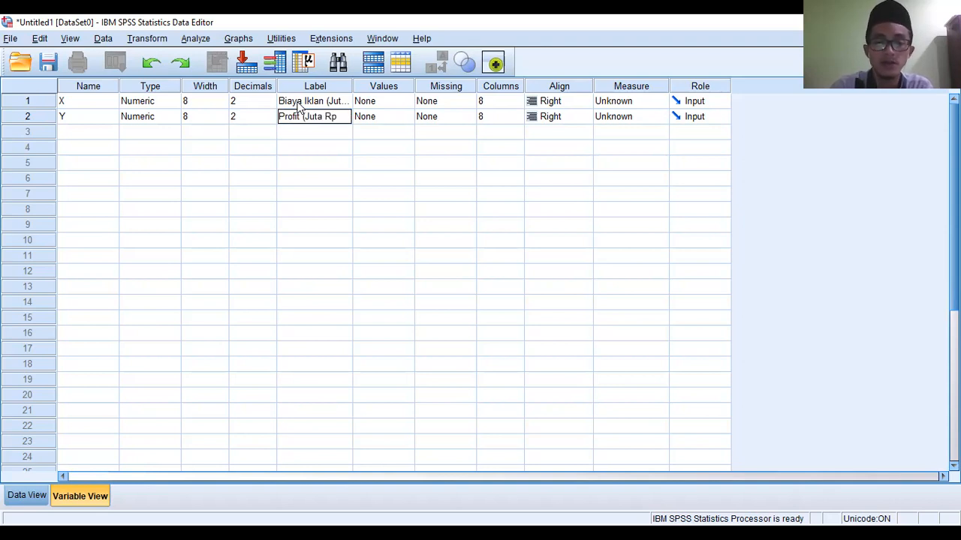
type(")")
key("Return")
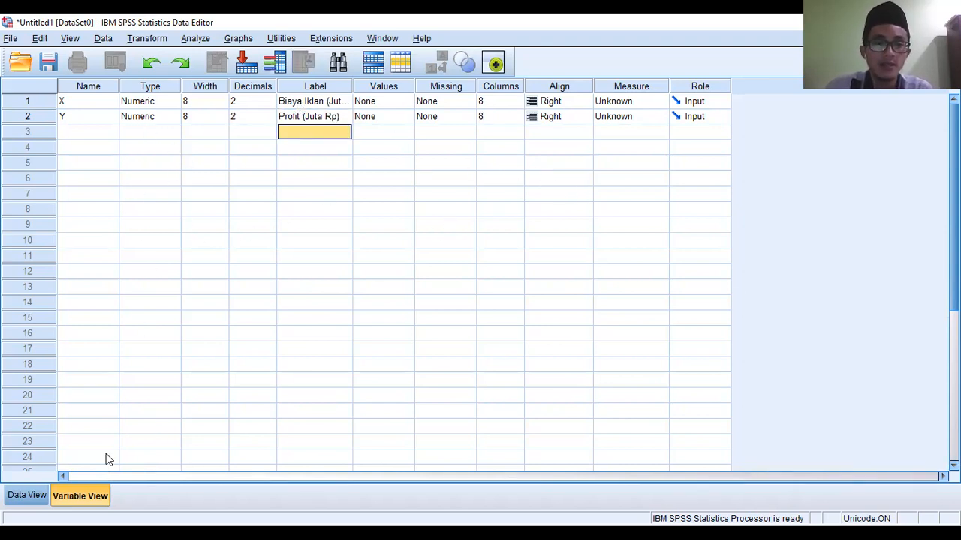
- Paste the copied Excel values into the X and Y data columns, starting at the first case of X
left_click(27, 493)
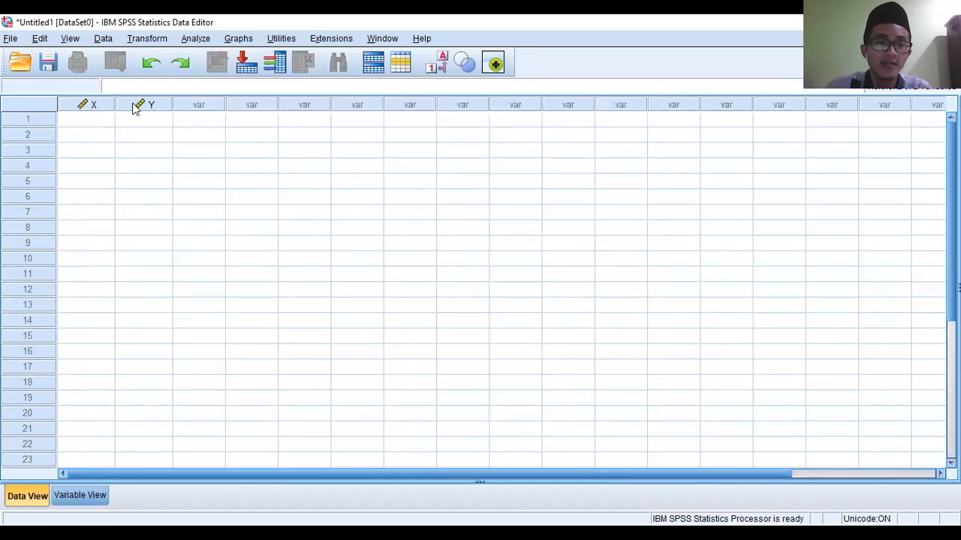
left_click(89, 120)
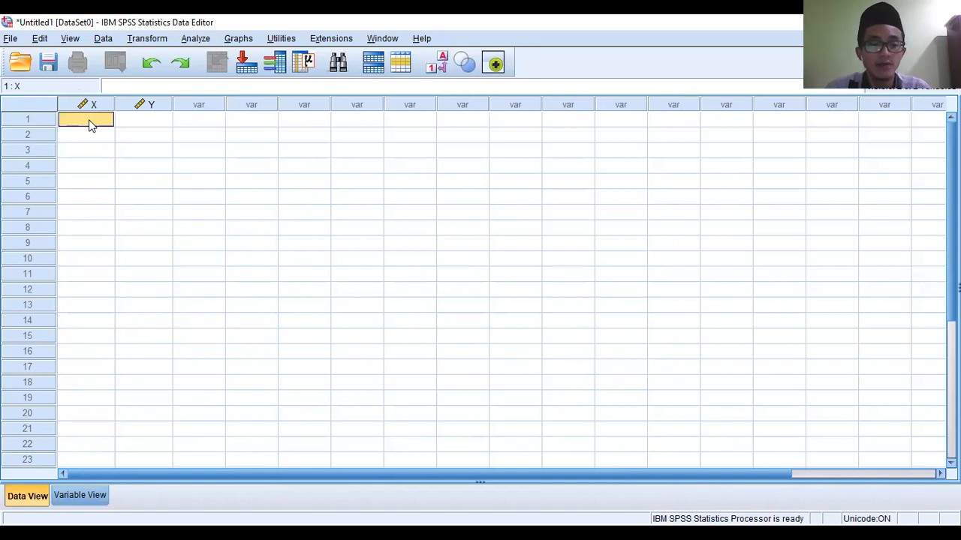
key("ctrl+v")
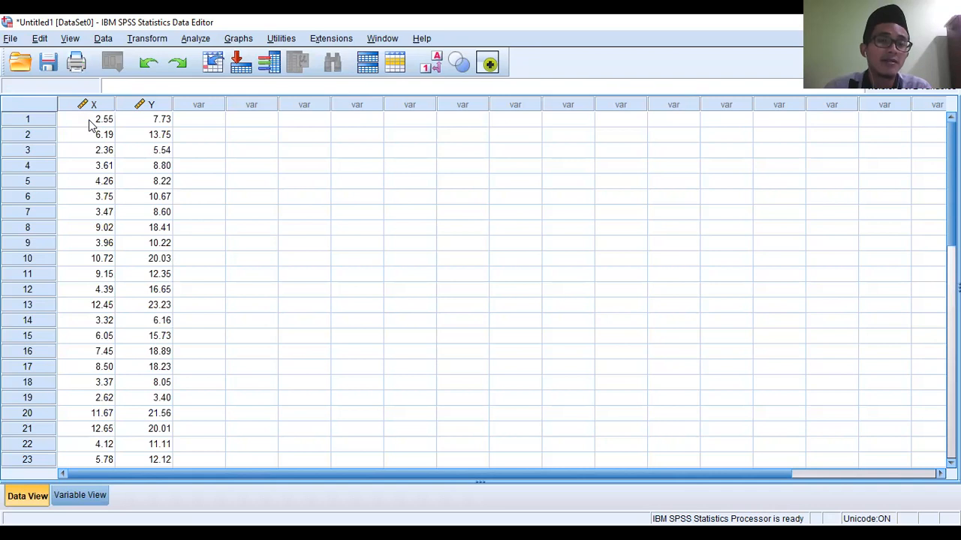
scroll(225, 211, "down", 1)
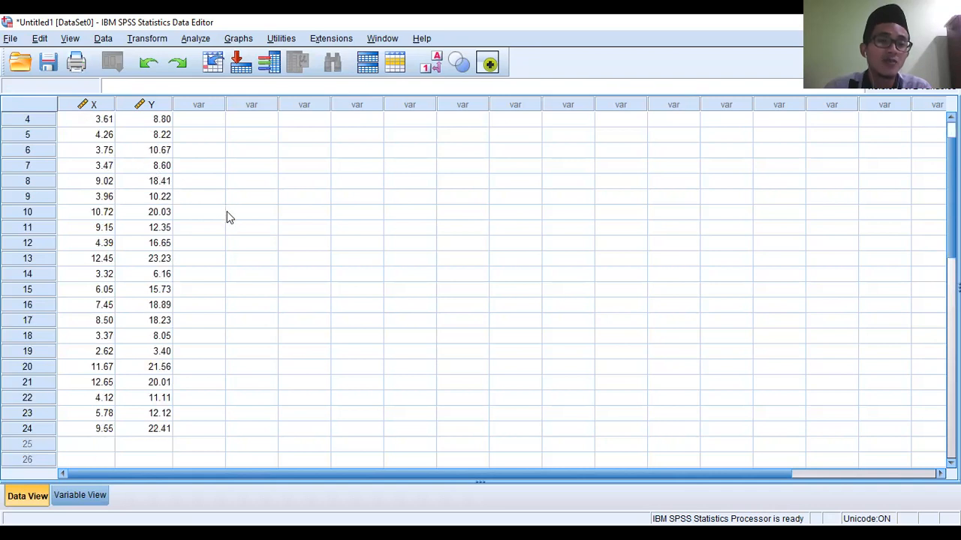
scroll(230, 217, "up", 1)
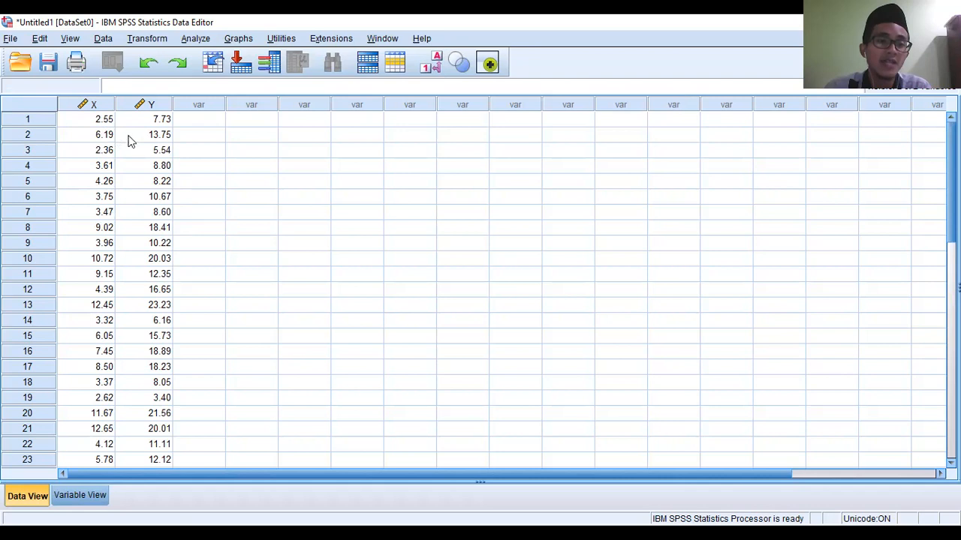
- Check the decimals settings of X and Y in the variable definitions and look through the pasted data rows
left_click(71, 497)
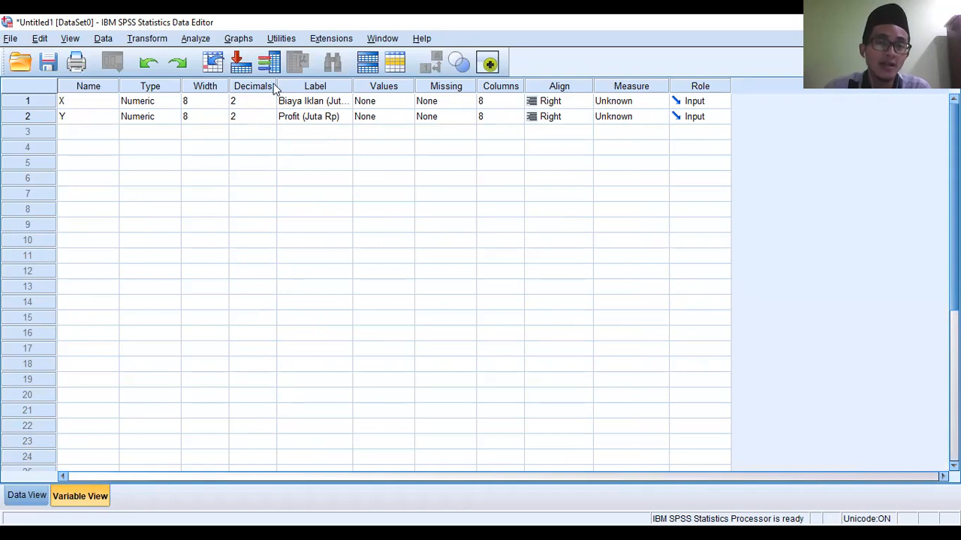
left_click(264, 103)
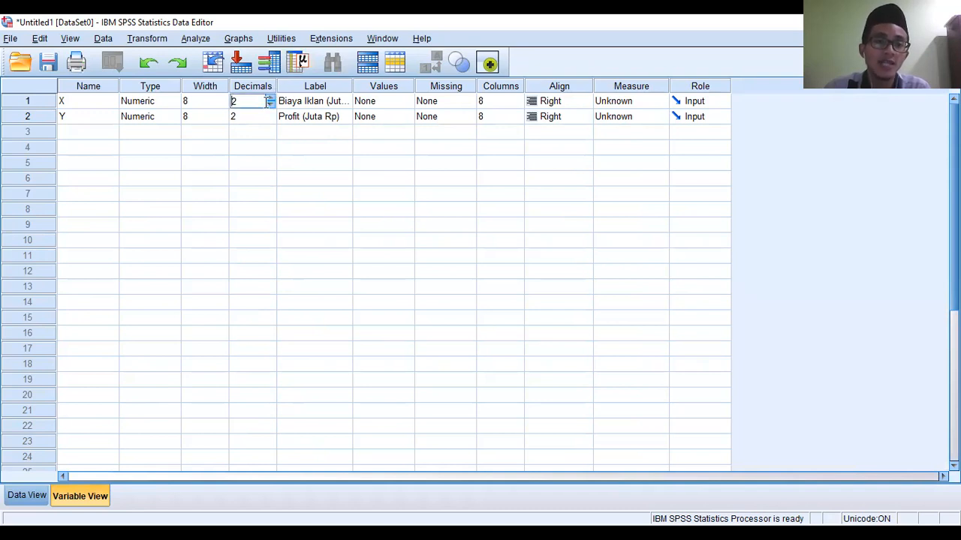
left_click(248, 116)
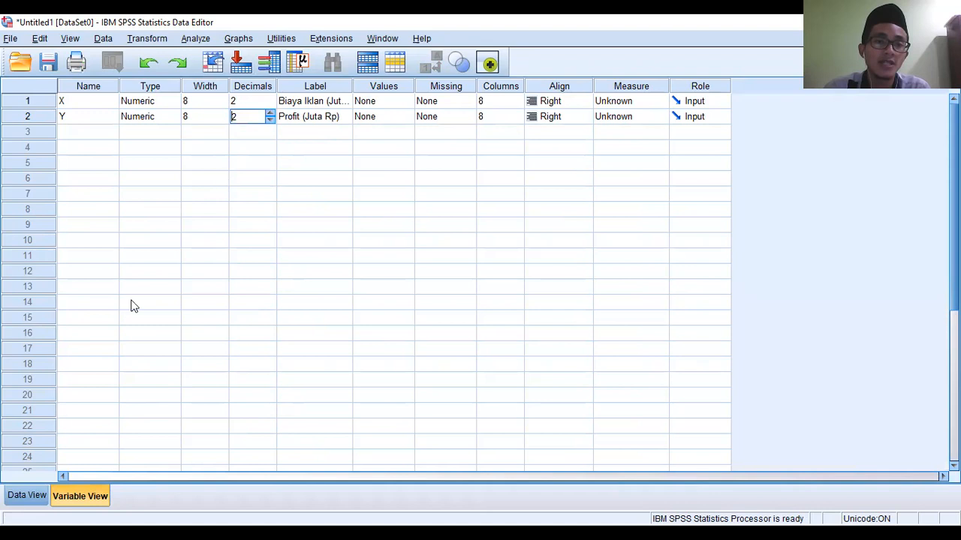
left_click(20, 497)
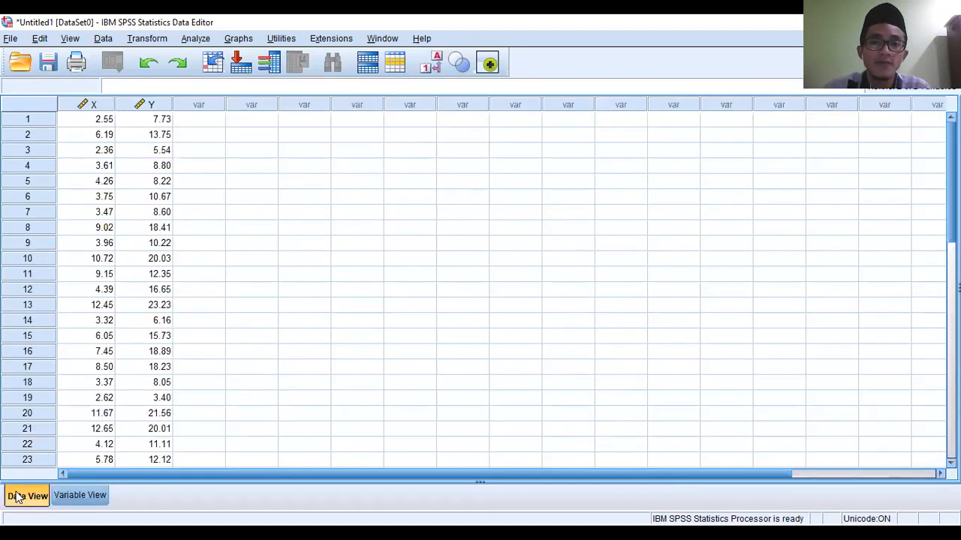
scroll(181, 296, "down", 3)
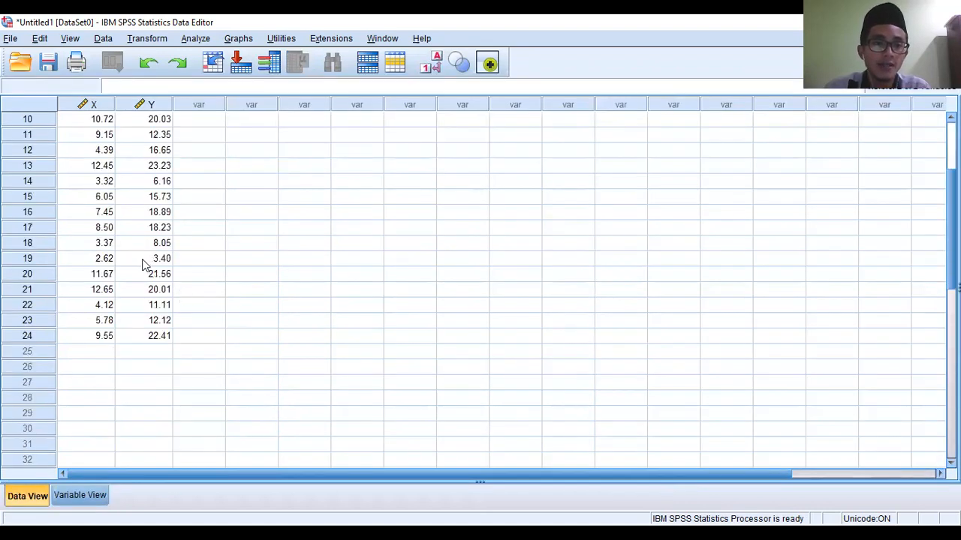
scroll(147, 263, "up", 3)
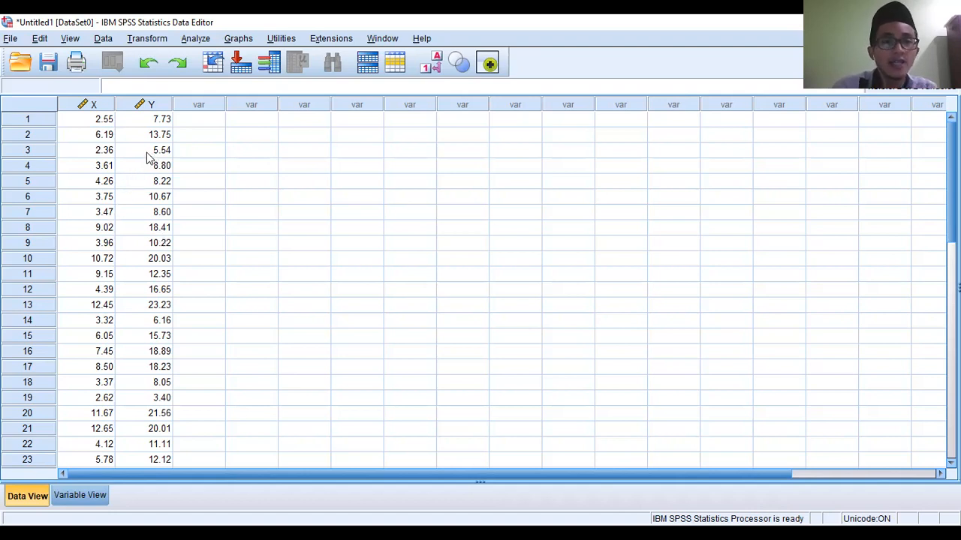
- Set up a Bivariate Correlations analysis with Biaya Iklan (Juta Rp) and Profit (Juta Rp) as the variables
left_click(195, 39)
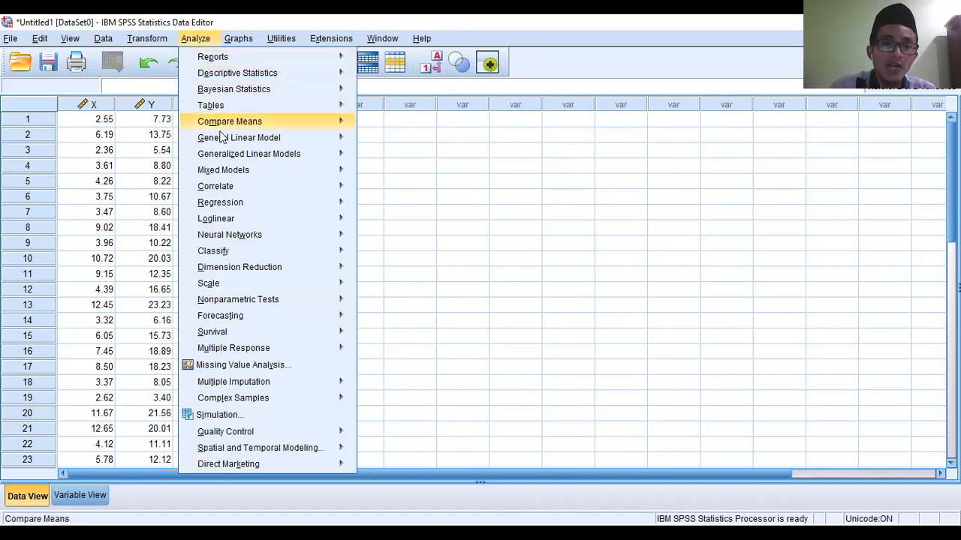
mouse_move(231, 189)
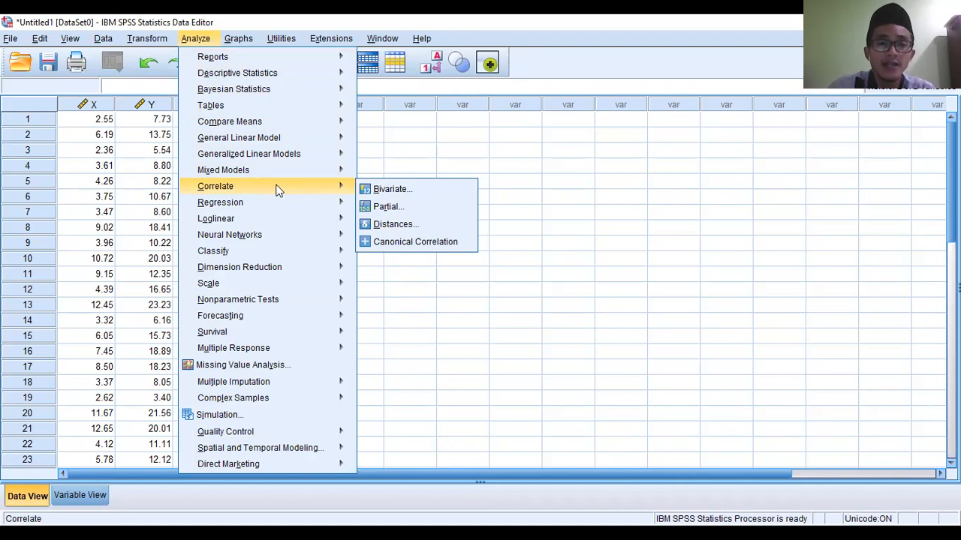
left_click(386, 190)
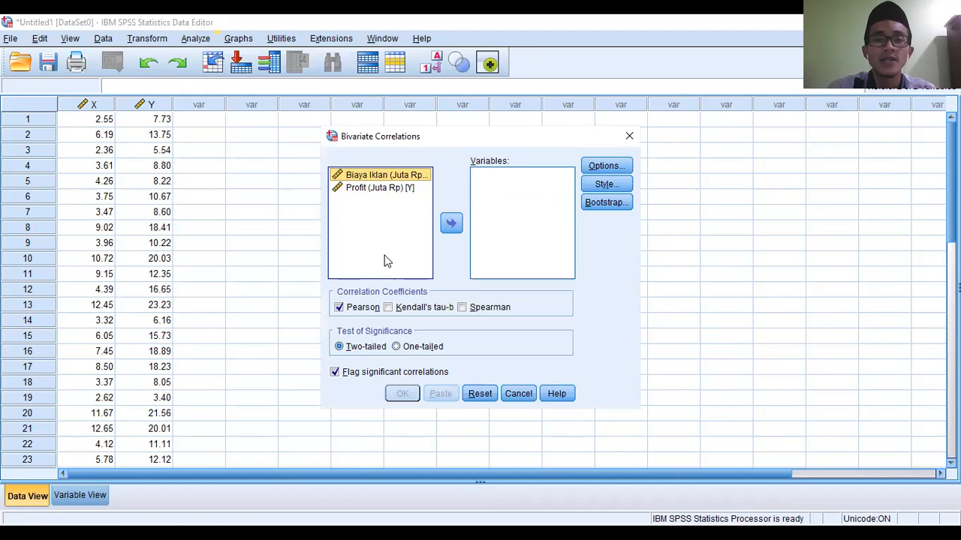
left_click(390, 189)
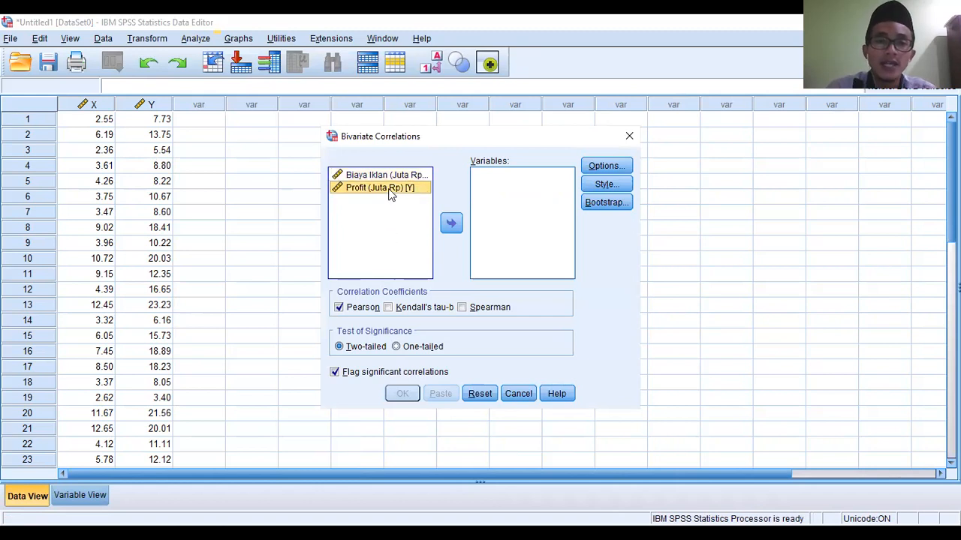
left_click(389, 177)
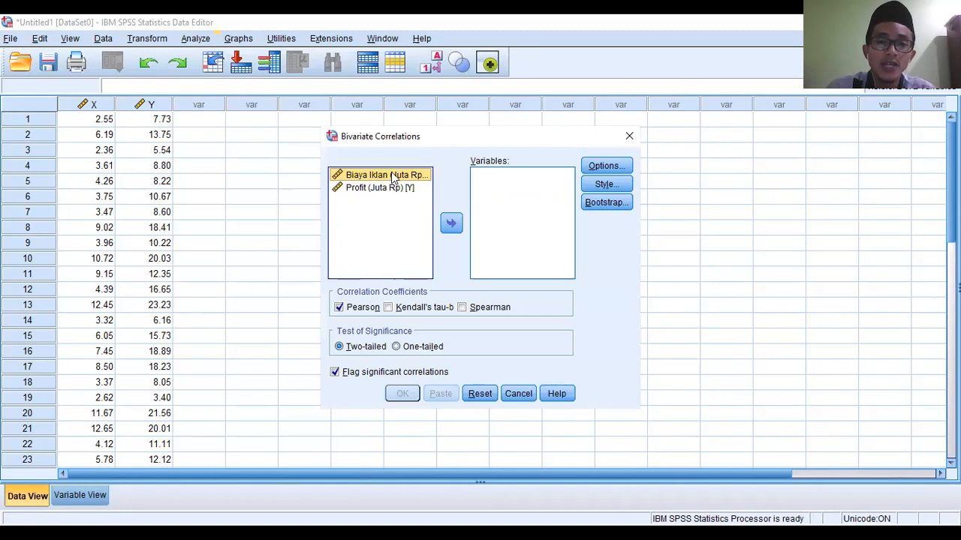
left_click(400, 191)
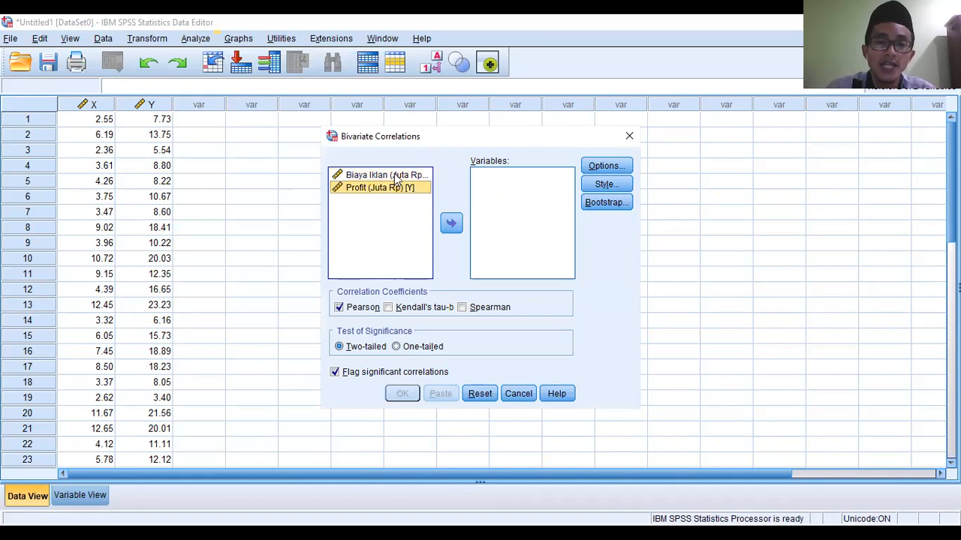
left_click(395, 177)
left_click(451, 225)
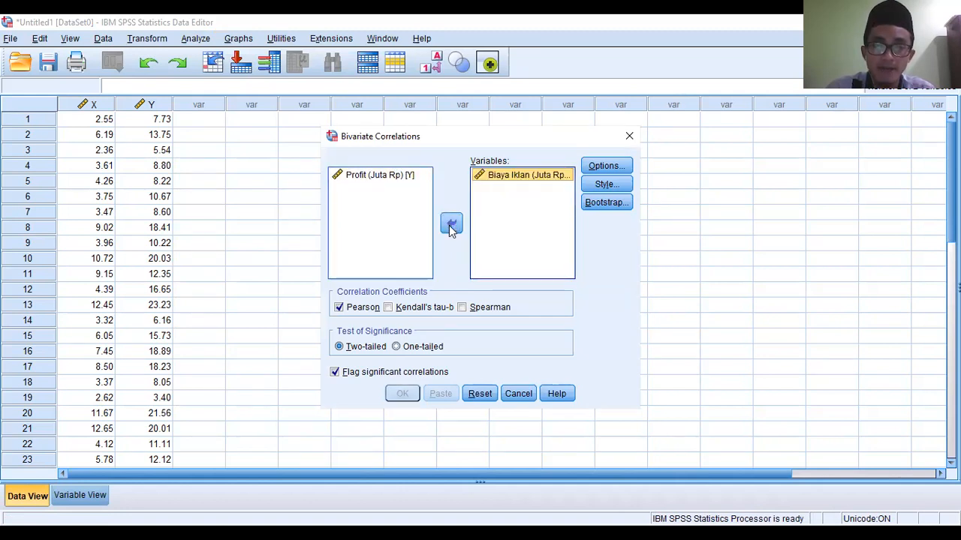
left_click(388, 178)
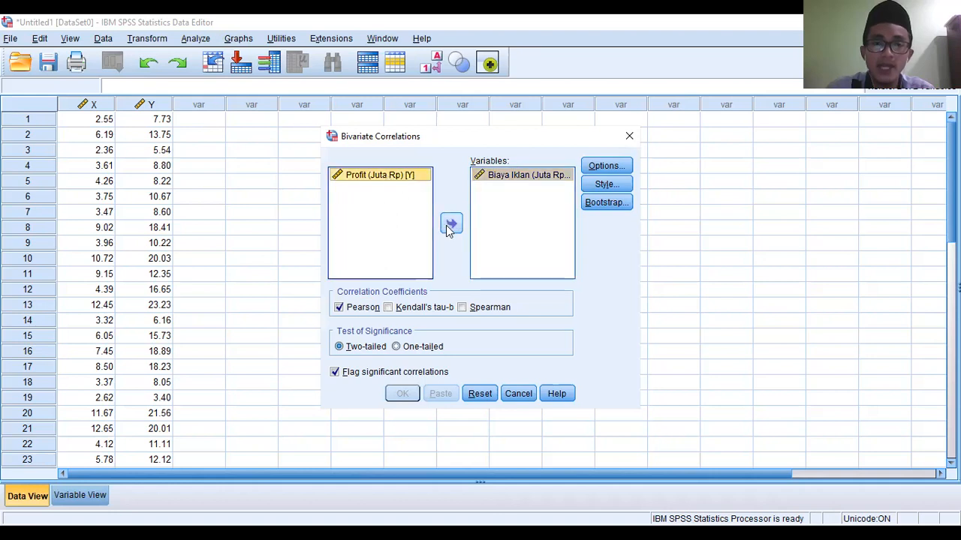
left_click(450, 226)
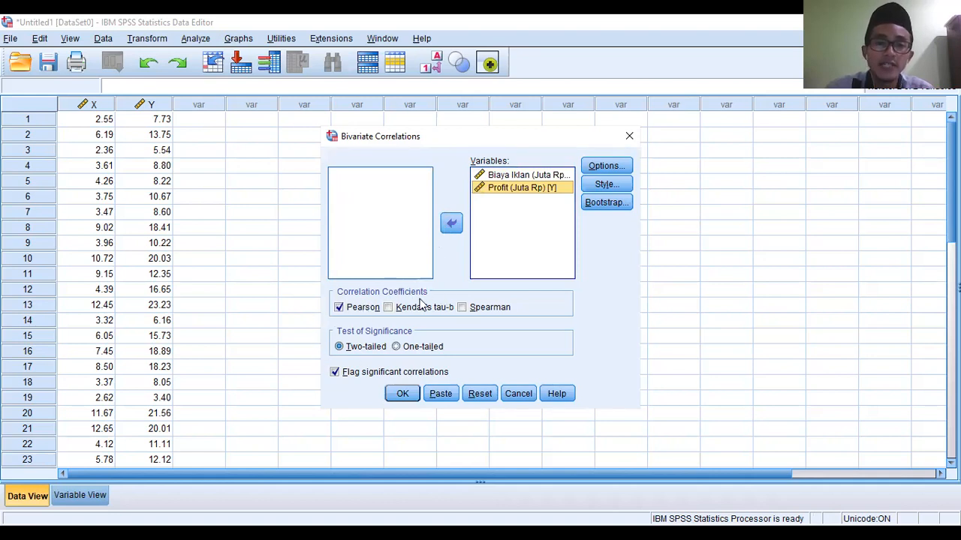
- Run the correlation with the Pearson coefficient and a two-tailed test of significance
left_click(340, 308)
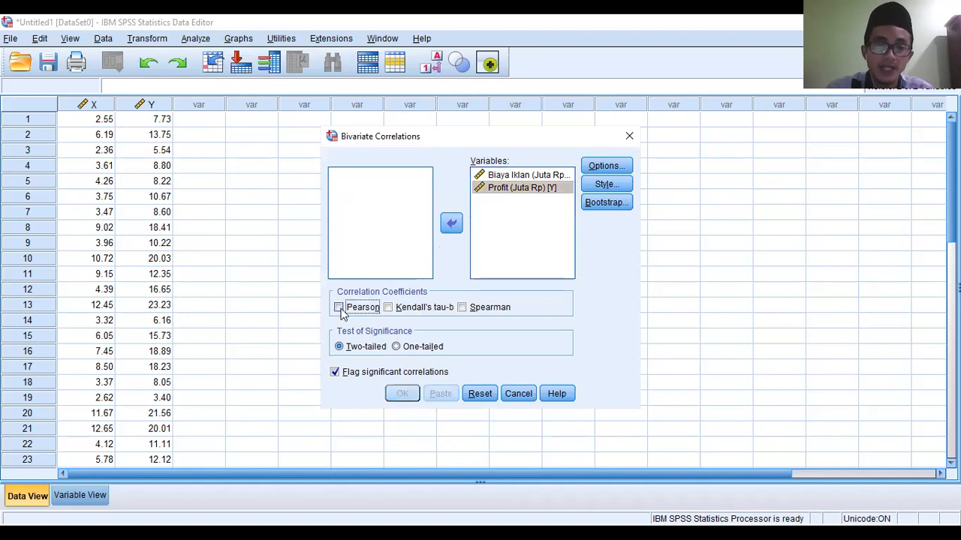
left_click(339, 308)
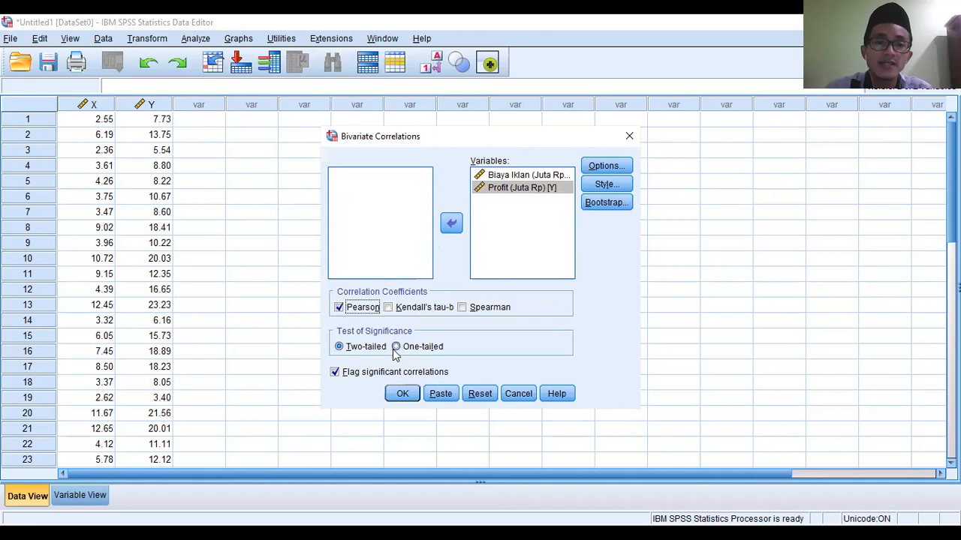
left_click(339, 350)
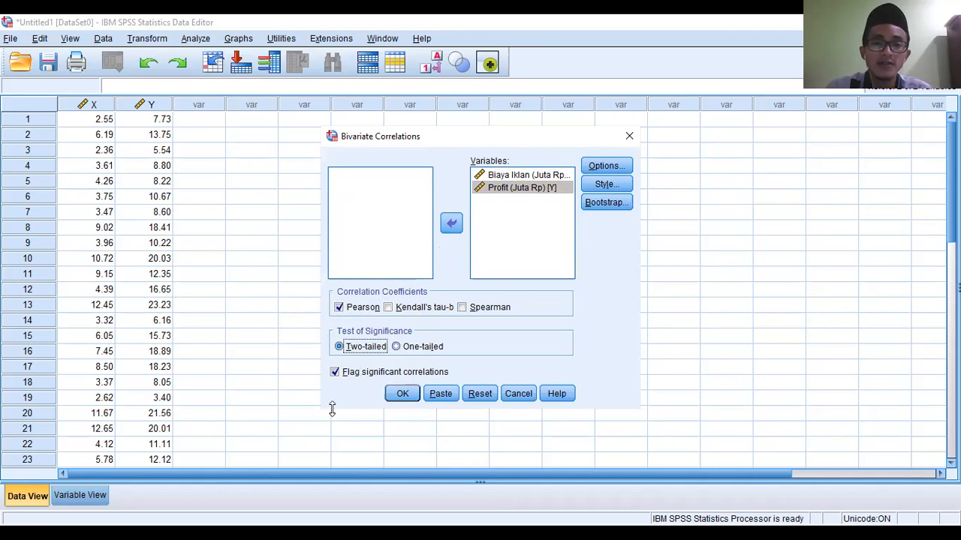
left_click(403, 394)
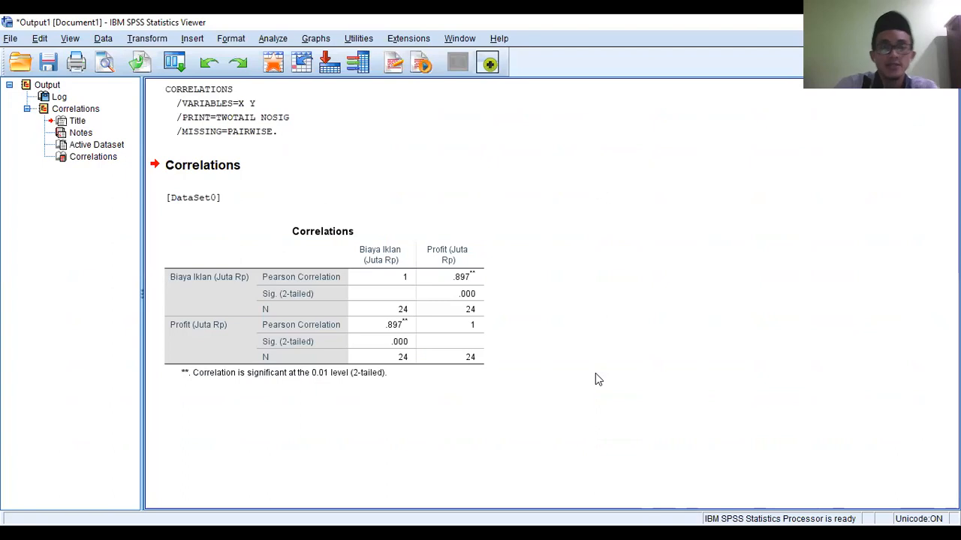
- Examine the Pearson correlation, two-tailed significance and N in the output's Correlations table, dismissing the IBM feedback request
left_click(449, 325)
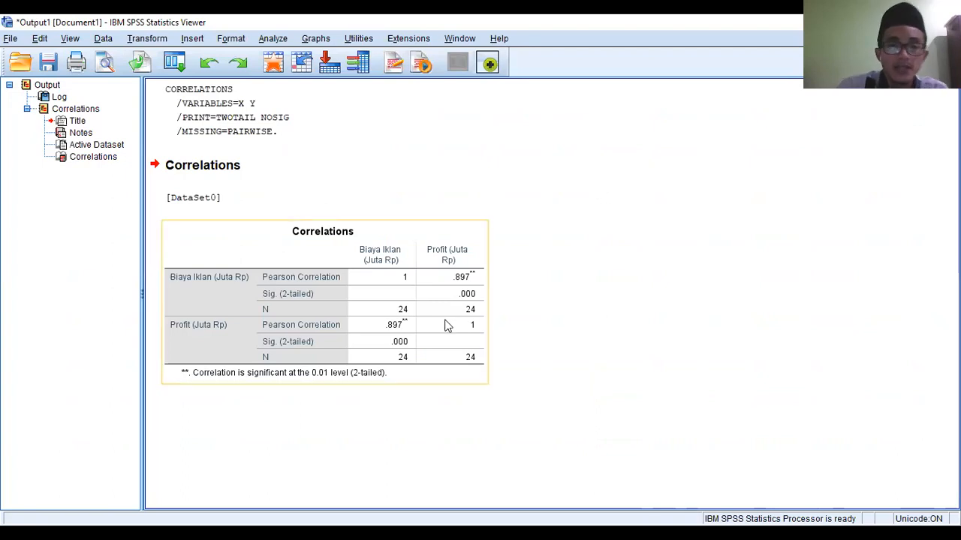
left_click(447, 325)
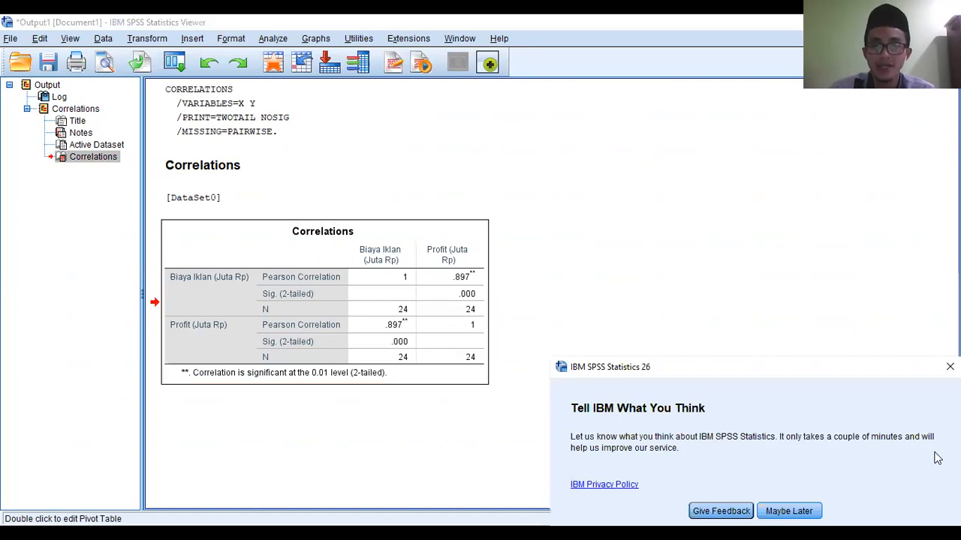
left_click(949, 366)
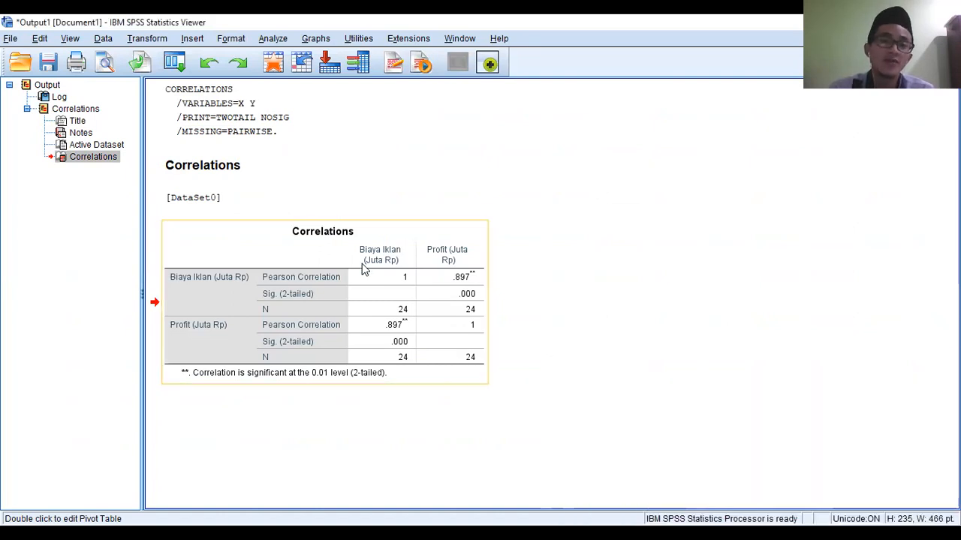
left_click(357, 335)
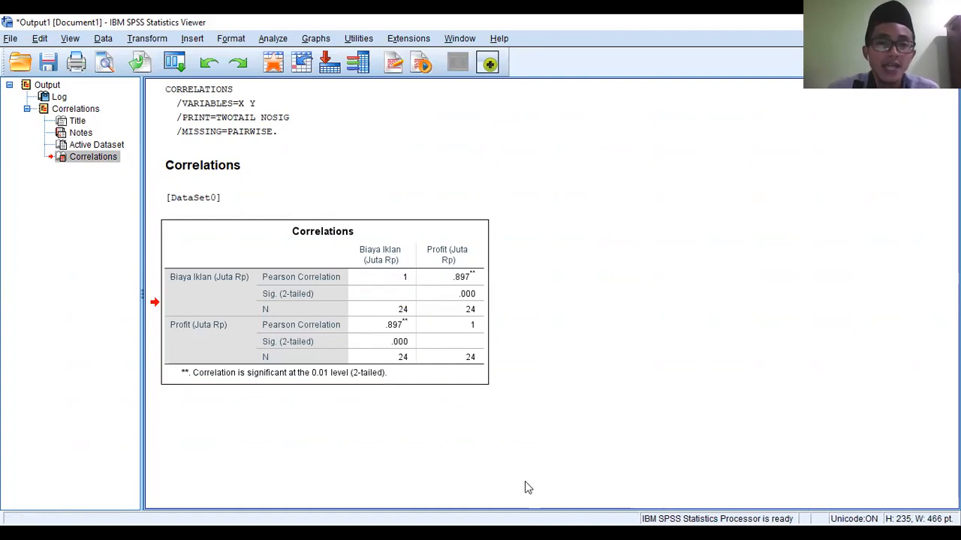
left_click(282, 292)
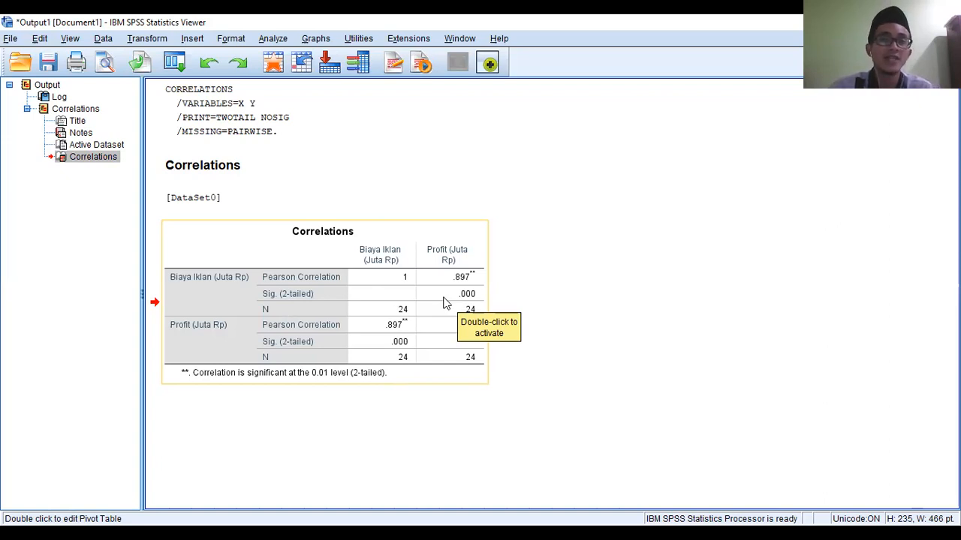
left_click(415, 308)
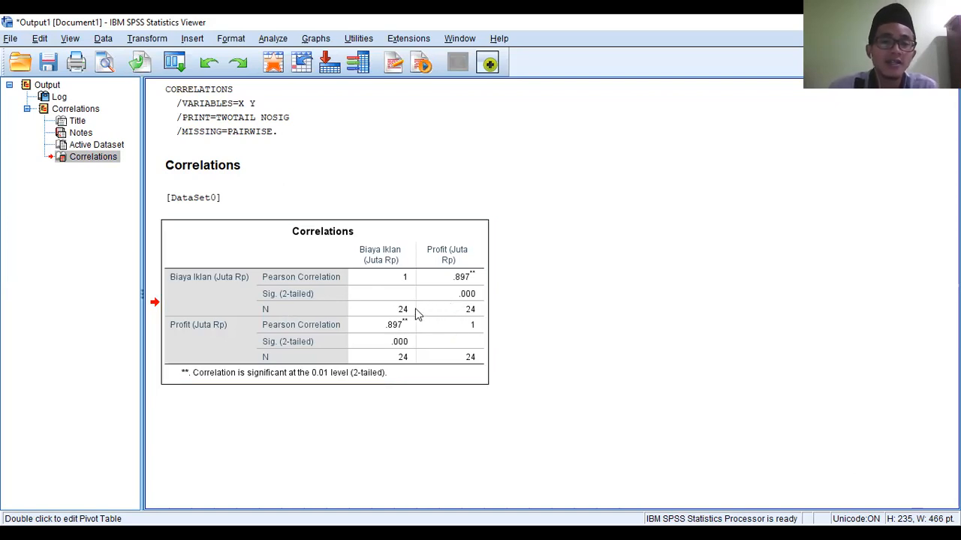
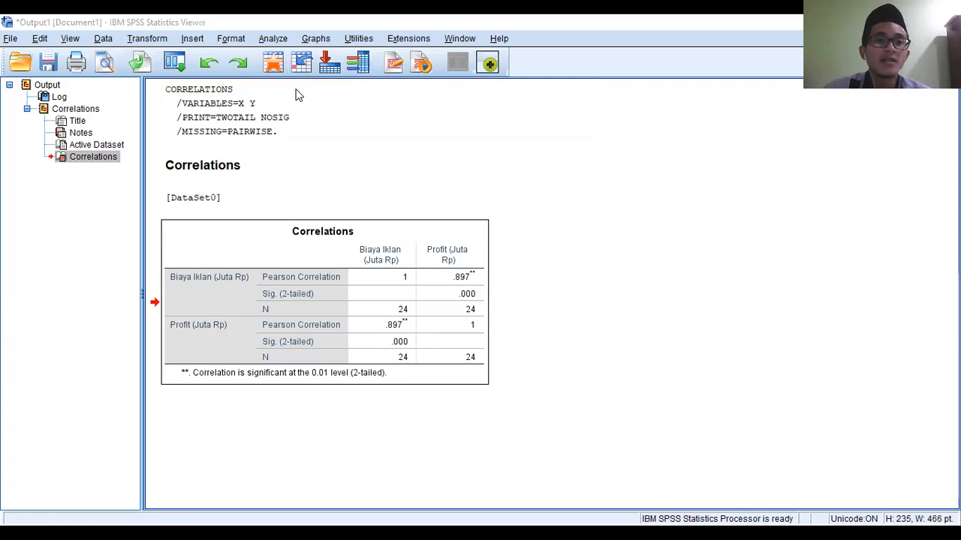
- Reopen the Bivariate Correlations setup from the data editor and review its Options and Table Style settings without changing anything
left_click(273, 63)
left_click(195, 38)
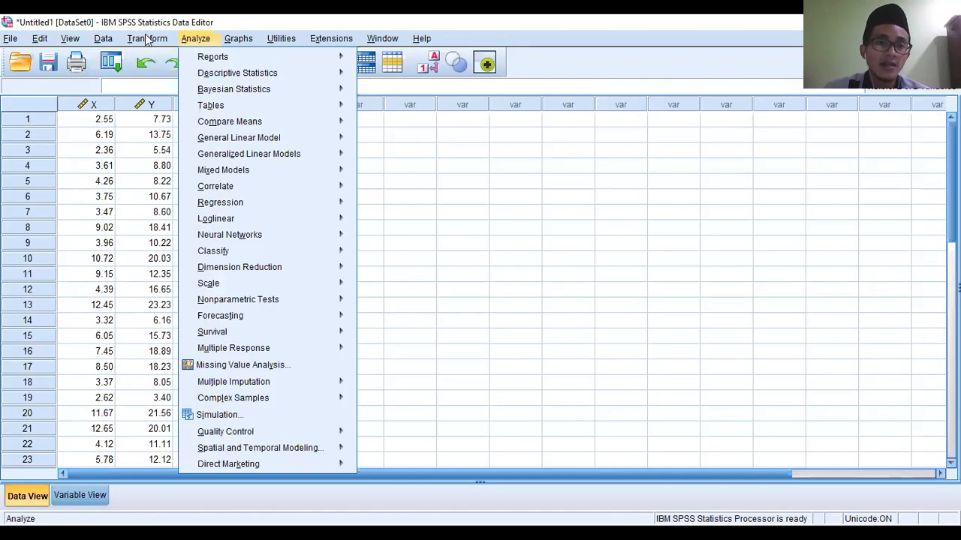
mouse_move(257, 188)
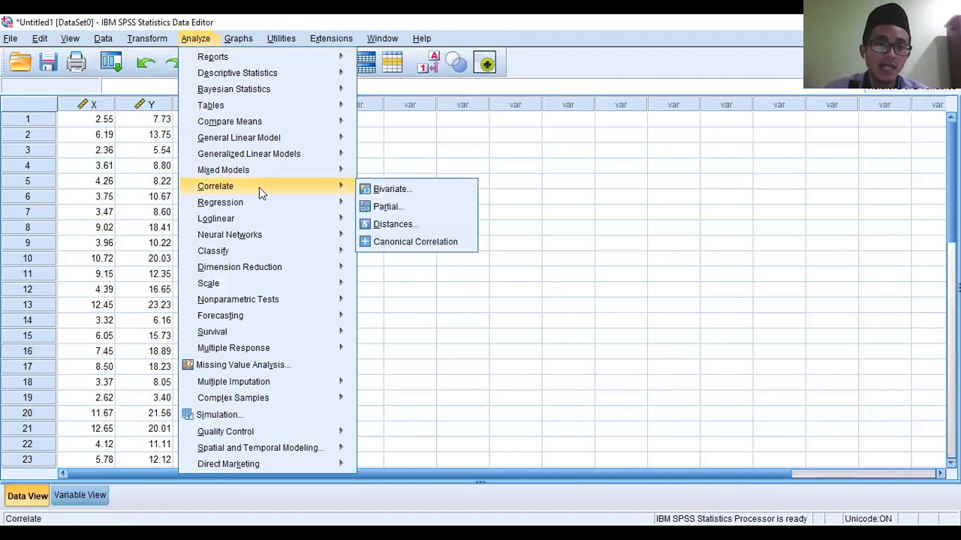
left_click(400, 194)
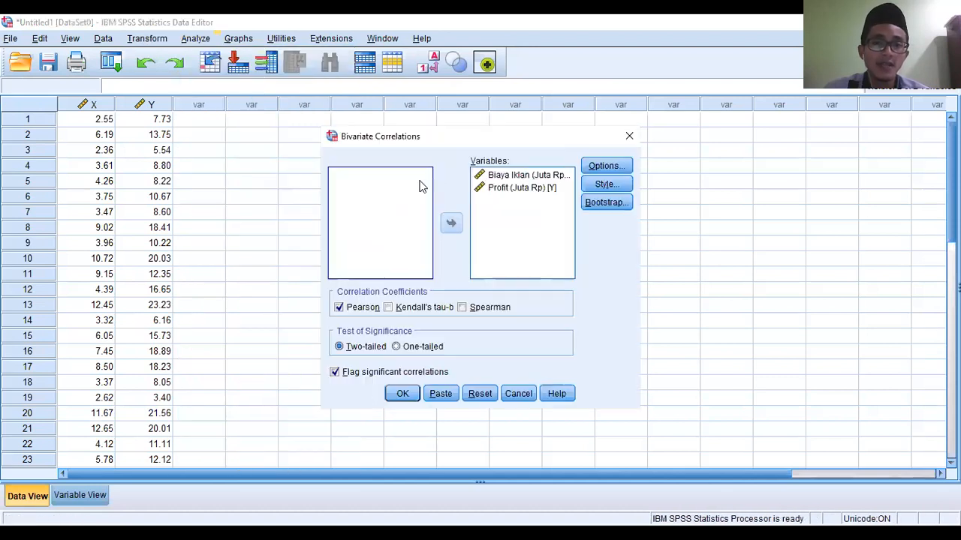
left_click(616, 170)
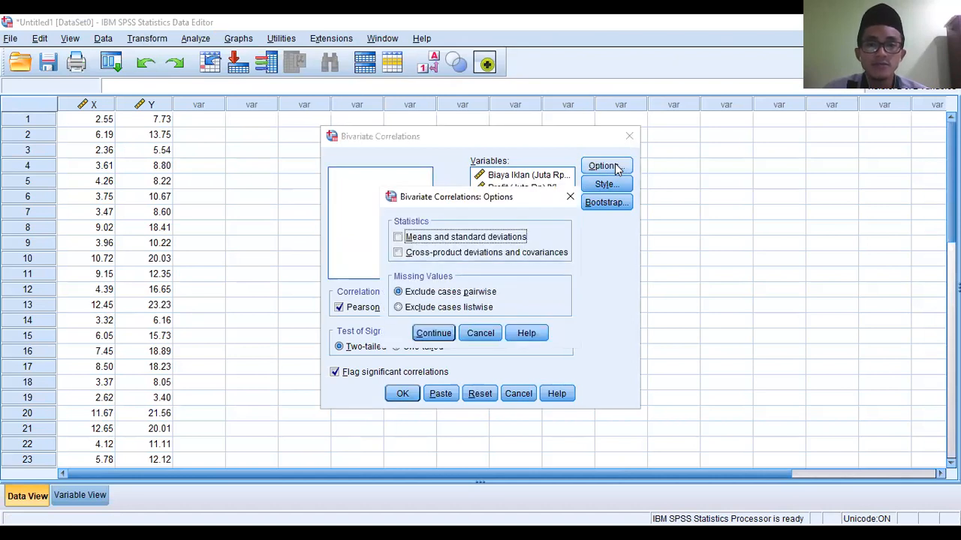
left_click(441, 337)
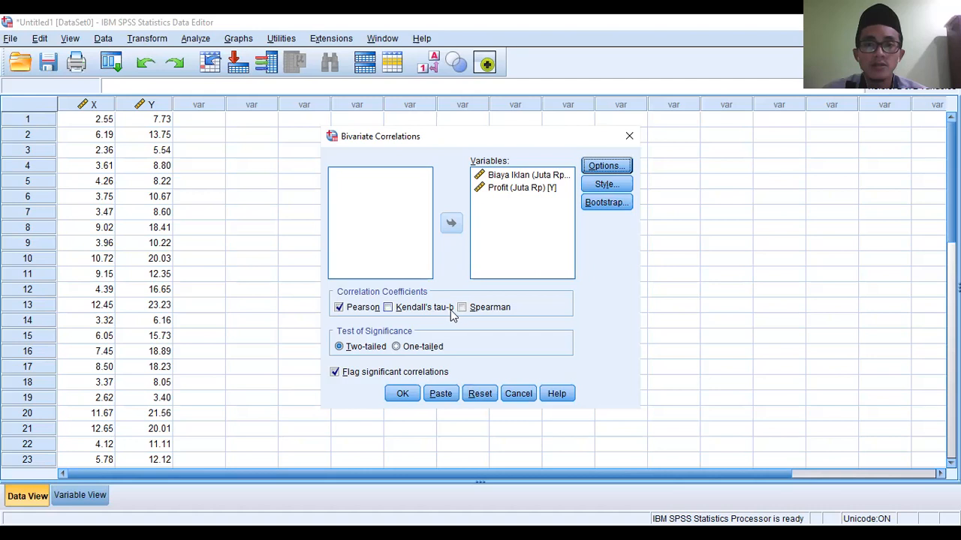
left_click(604, 185)
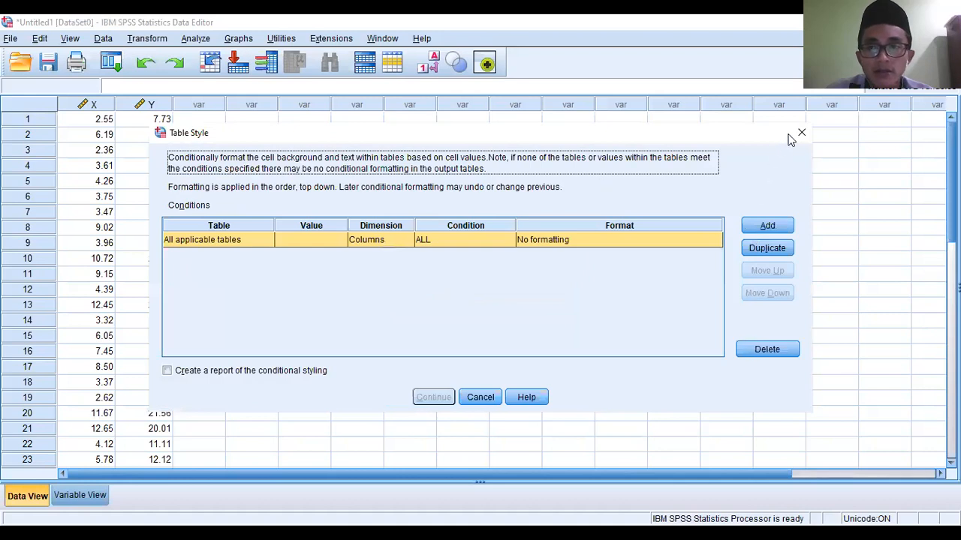
left_click(799, 134)
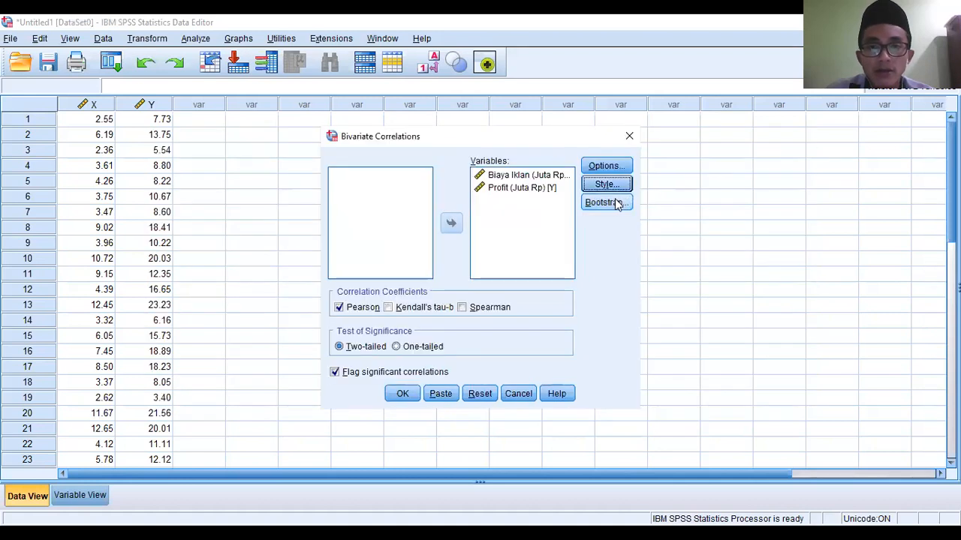
- Try listing Profit (Juta Rp) before Biaya Iklan (Juta Rp) as correlation variables, review the Options again, and close the setup without running it
left_click(514, 175)
left_click(451, 225)
left_click(492, 188)
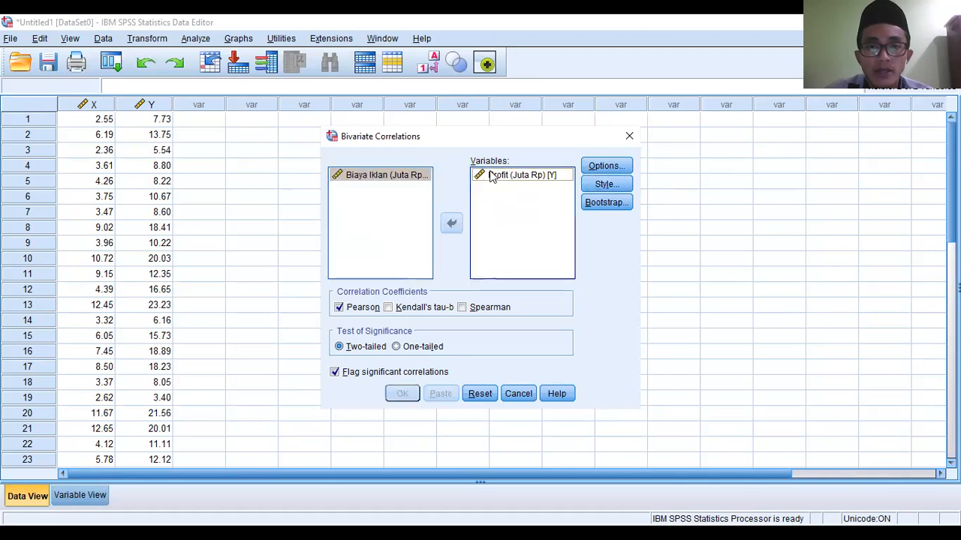
left_click(451, 226)
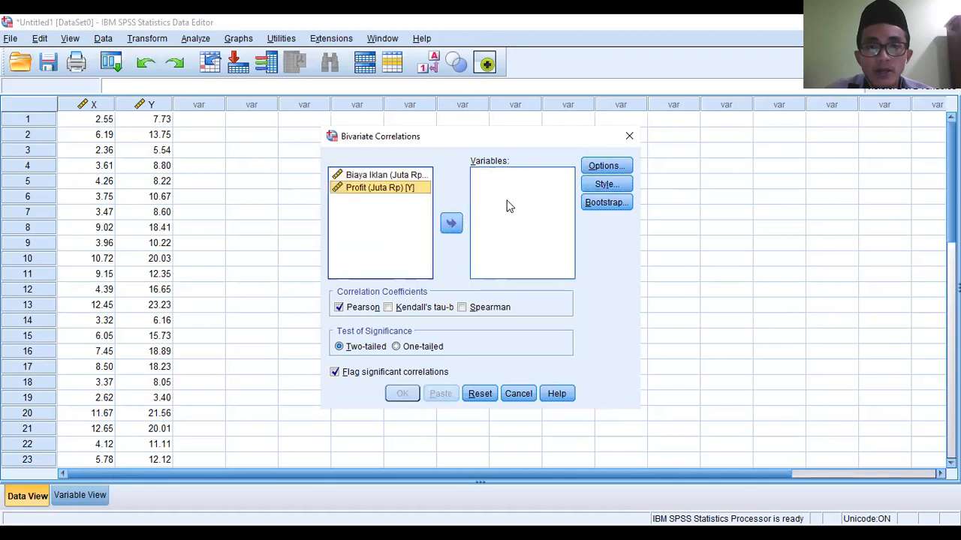
left_click(451, 223)
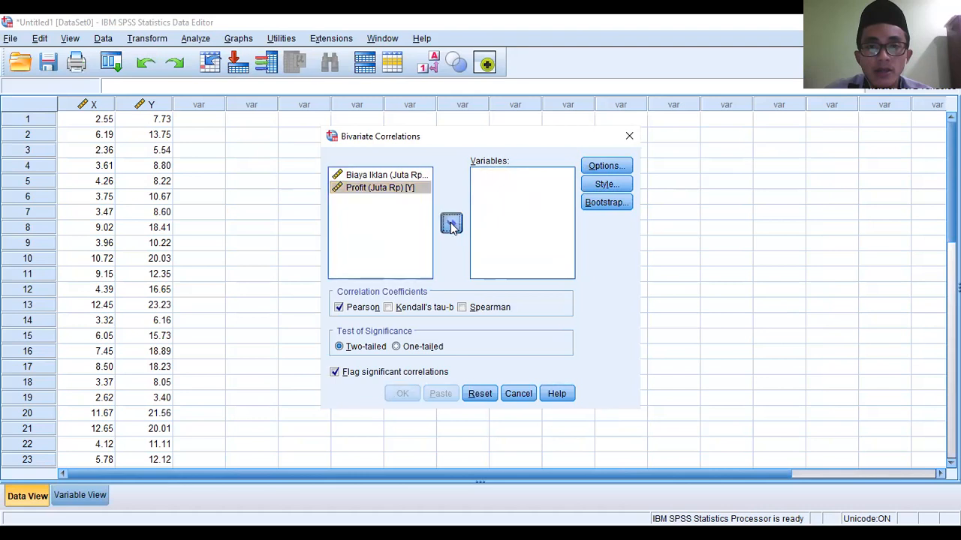
left_click(411, 177)
left_click(451, 223)
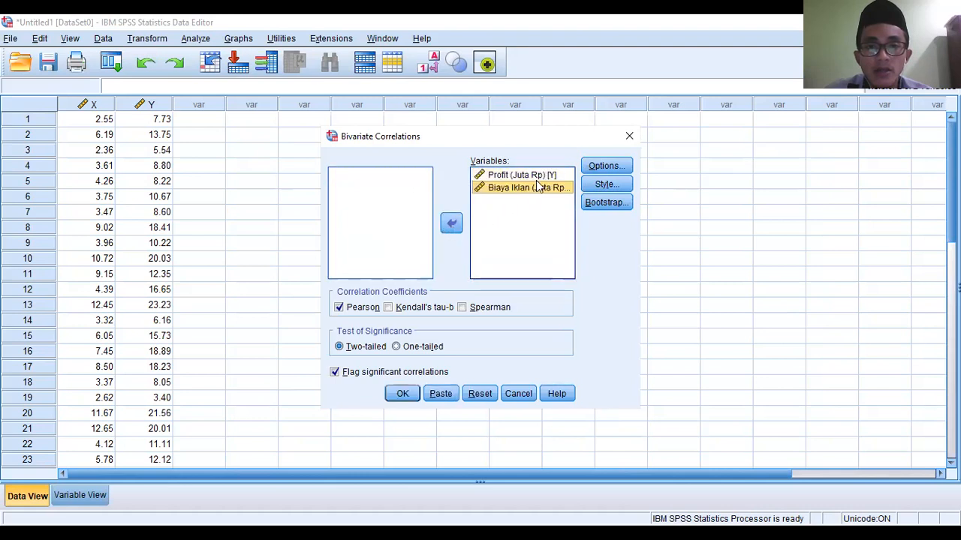
left_click(610, 168)
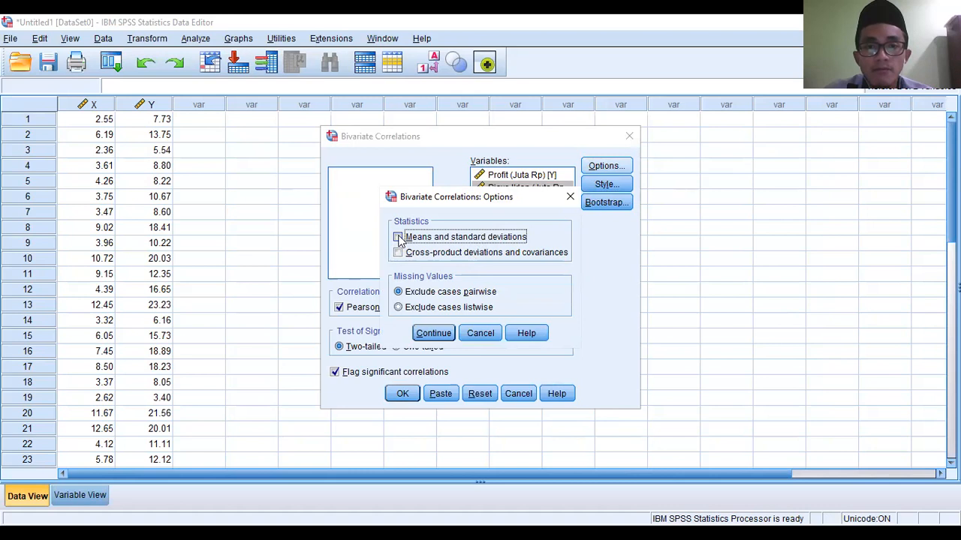
left_click(435, 336)
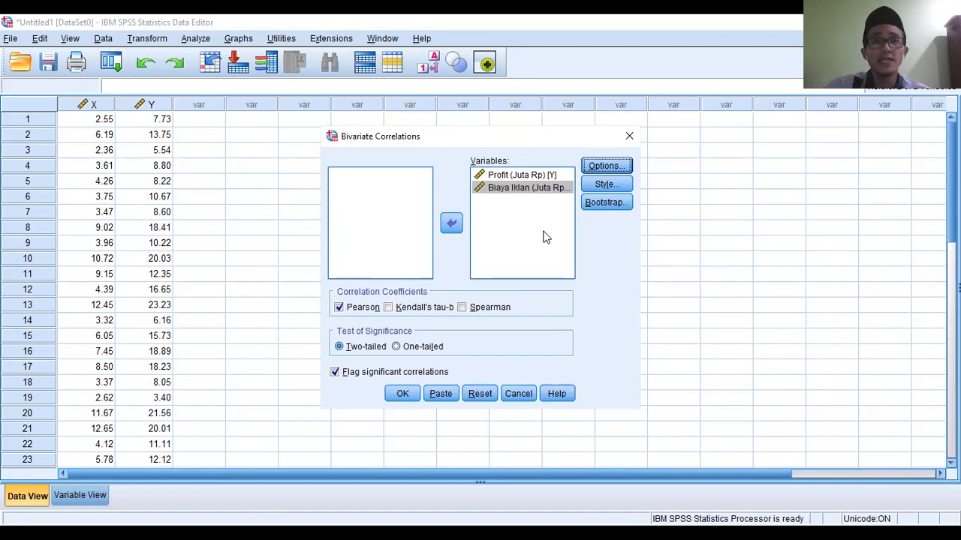
left_click(629, 138)
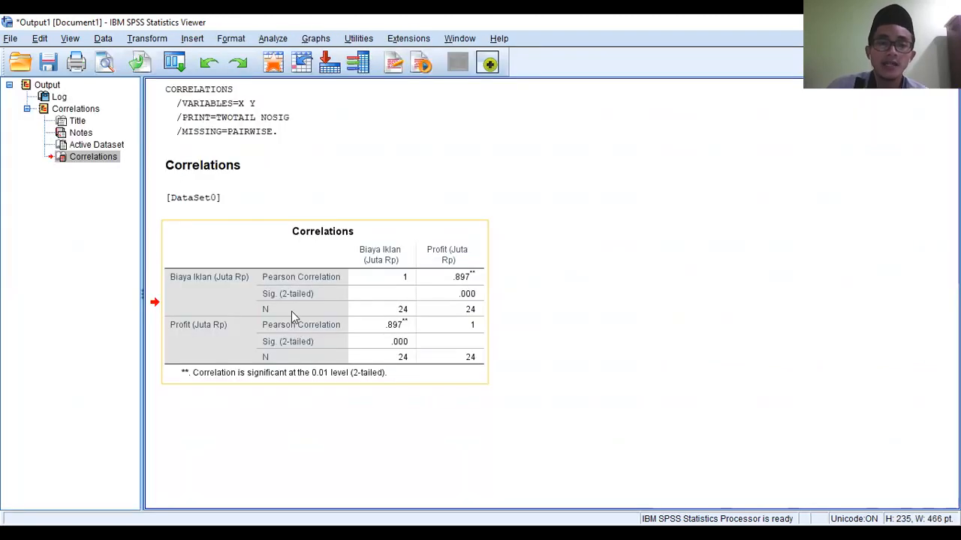
- Close the SPSS output viewer without saving its contents
left_click(458, 297)
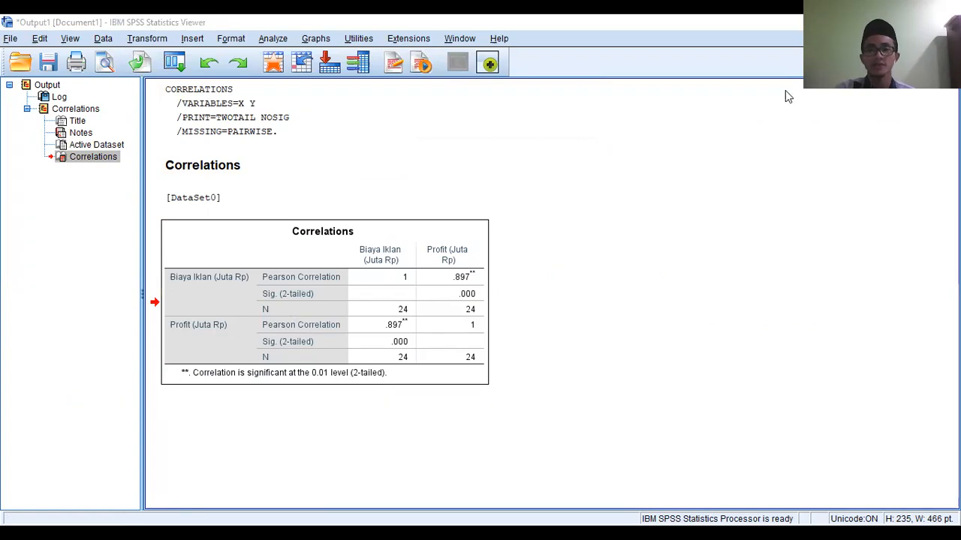
left_click(944, 22)
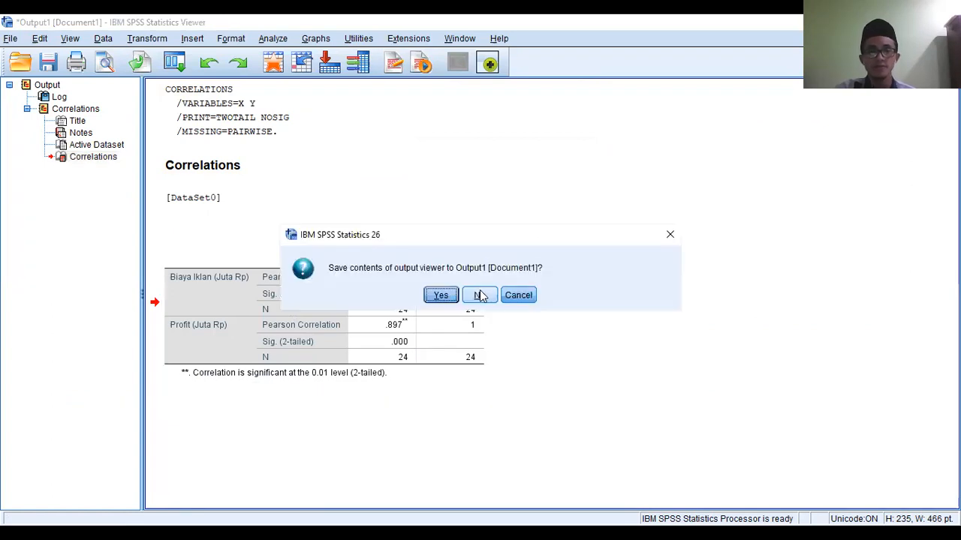
left_click(481, 295)
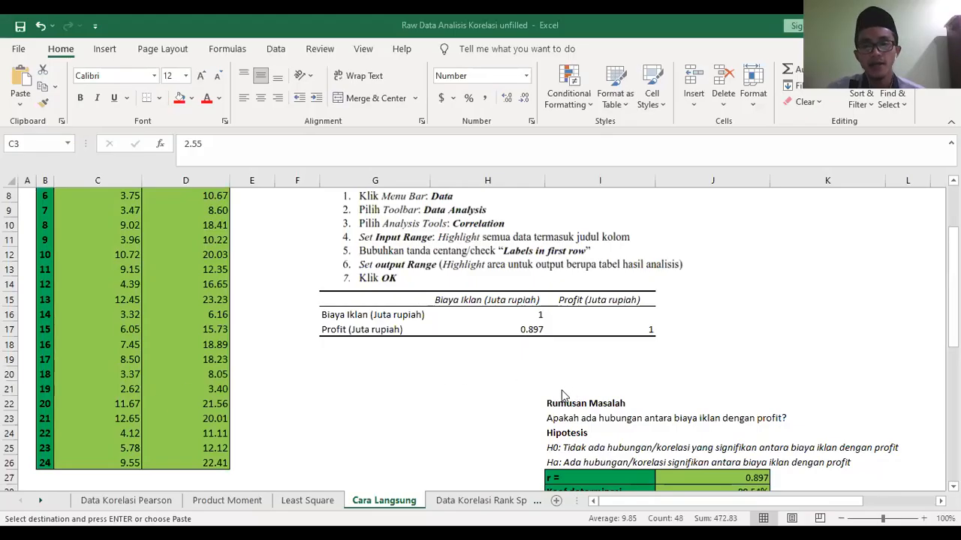
- Open the Data Korelasi Rank Spearman sheet in the Excel workbook at the Nilai Matematika and Nilai Akuntansi exercise
left_click(482, 501)
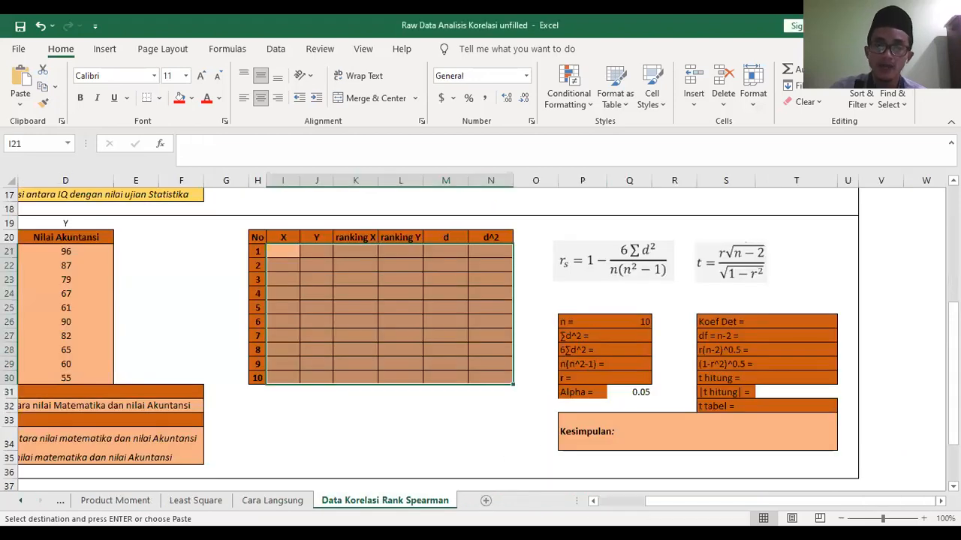
left_click_drag(952, 374, 952, 406)
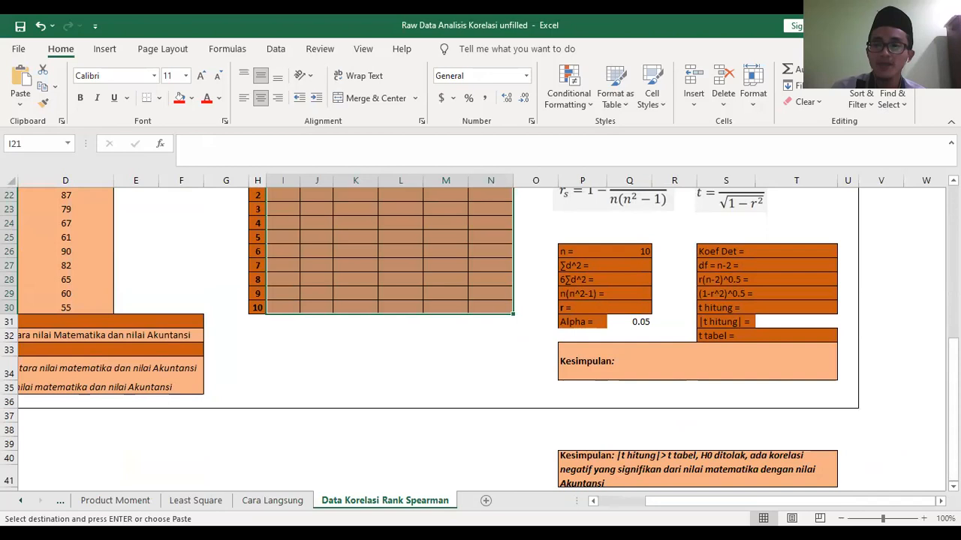
mouse_move(952, 369)
left_mouse_down()
mouse_move(952, 218)
mouse_move(952, 370)
left_mouse_up()
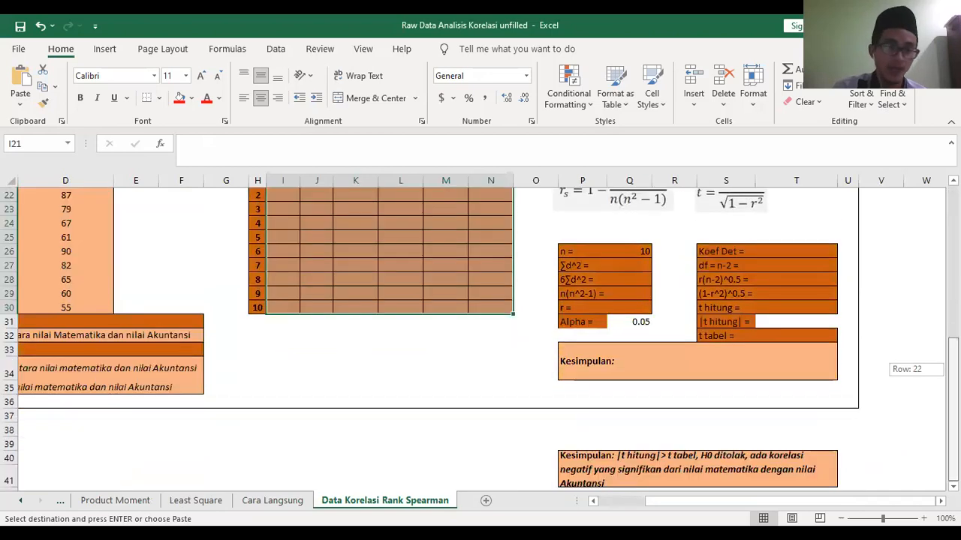
left_click_drag(725, 508, 666, 508)
scroll(262, 368, "up", 3)
scroll(262, 367, "down", 1)
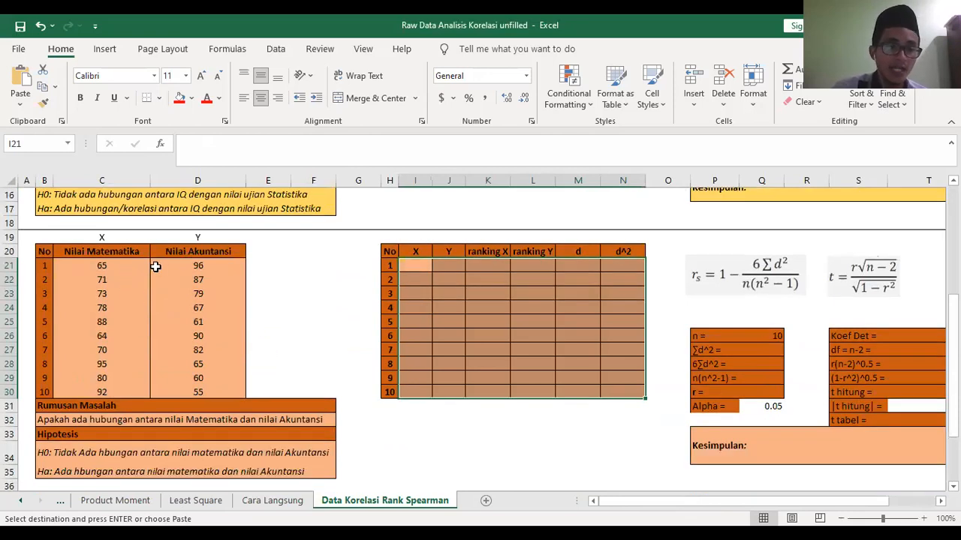
- Examine the Nilai Matematika and Nilai Akuntansi scores, the Rumusan Masalah question and the H0 and Ha hypotheses
left_click(118, 269)
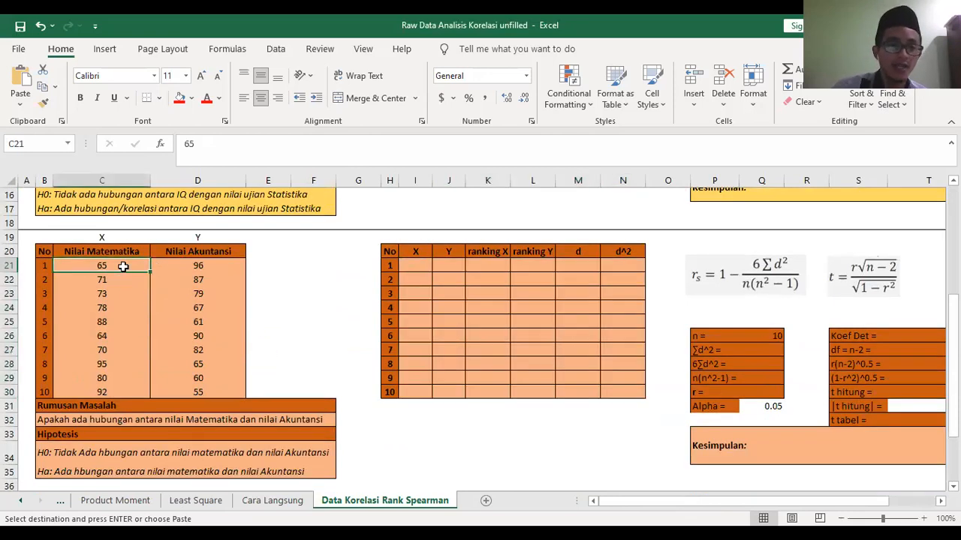
left_click(177, 265)
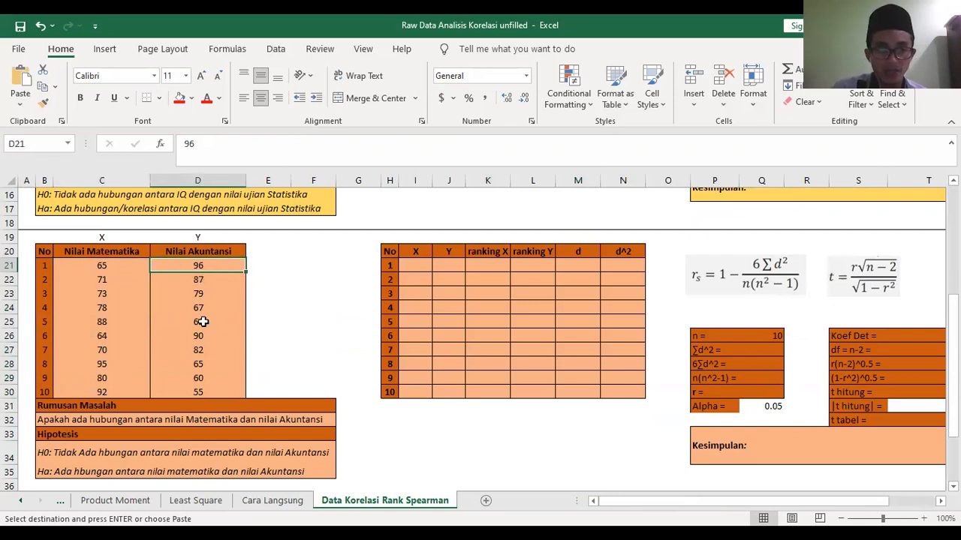
left_click(101, 269)
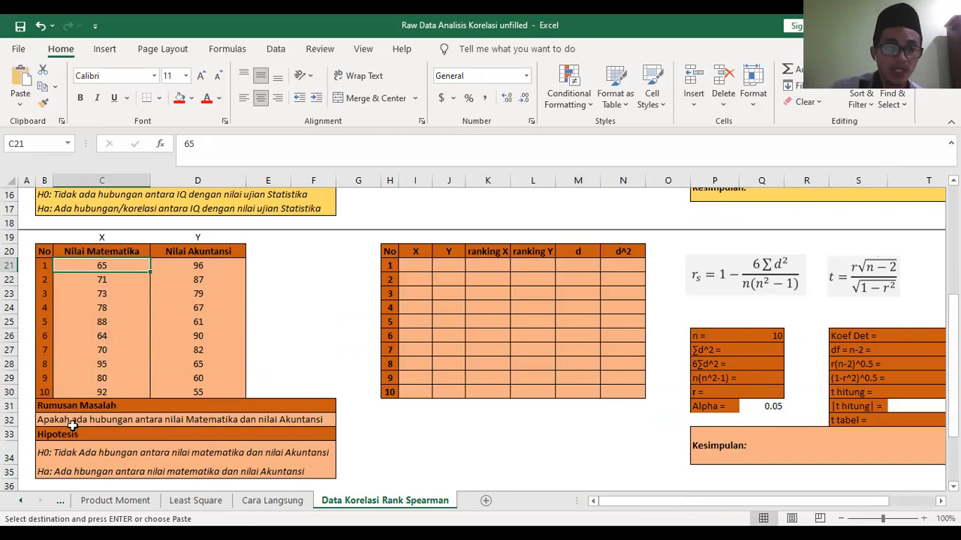
left_click(108, 321)
left_click(110, 293)
left_click(109, 270)
left_click(100, 378)
left_click(212, 284)
left_click(201, 351)
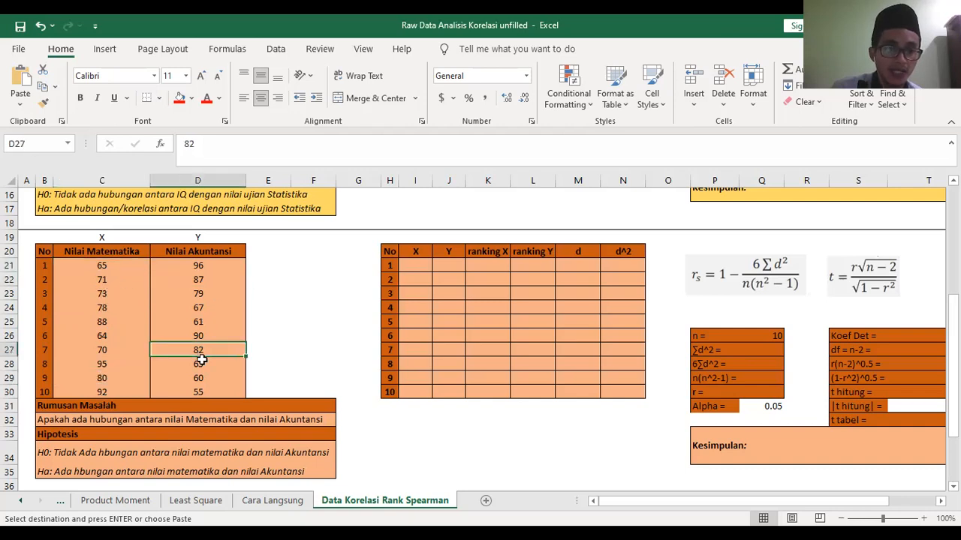
left_click(86, 421)
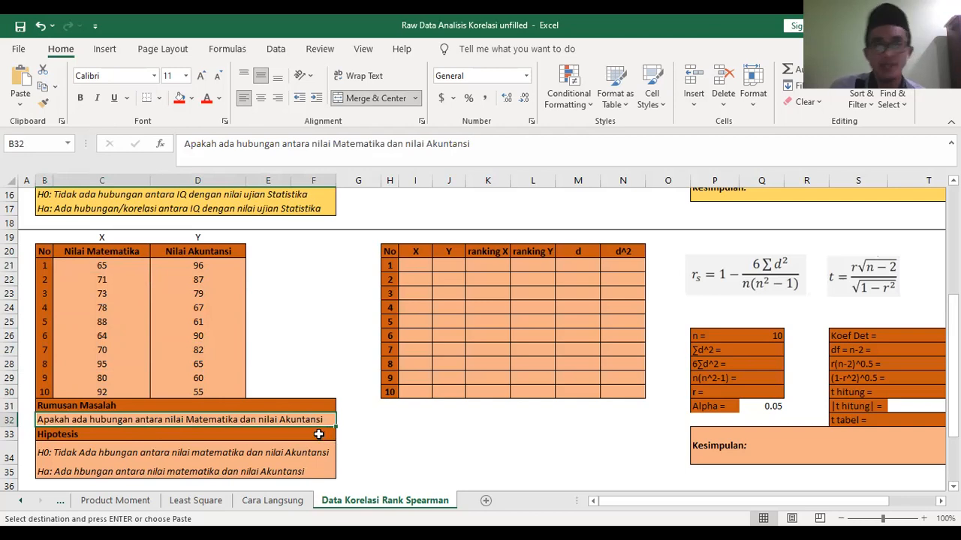
left_click(64, 455)
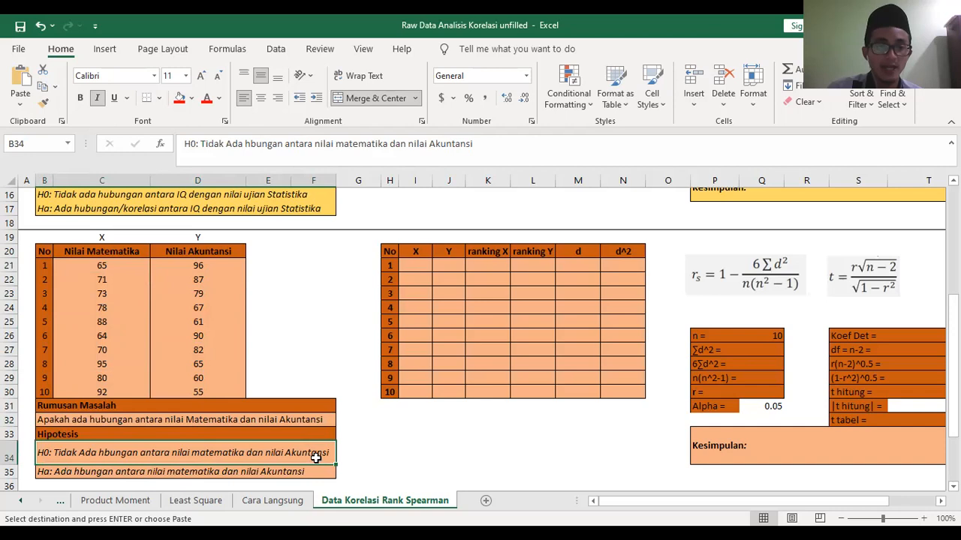
left_click(135, 472)
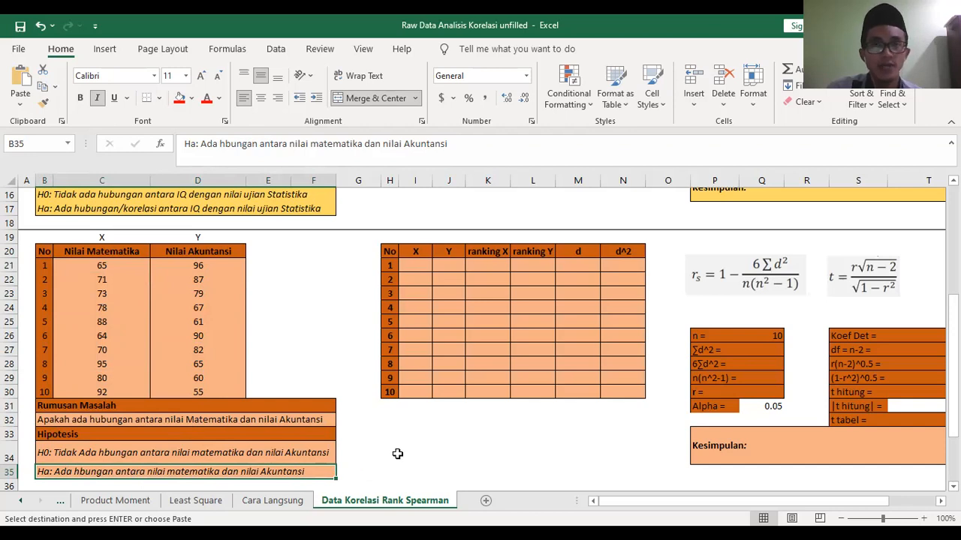
- Copy the Nilai Matematika and Nilai Akuntansi scores in C21:D30 and paste them as values into the X and Y columns from I21
left_click_drag(101, 267, 202, 388)
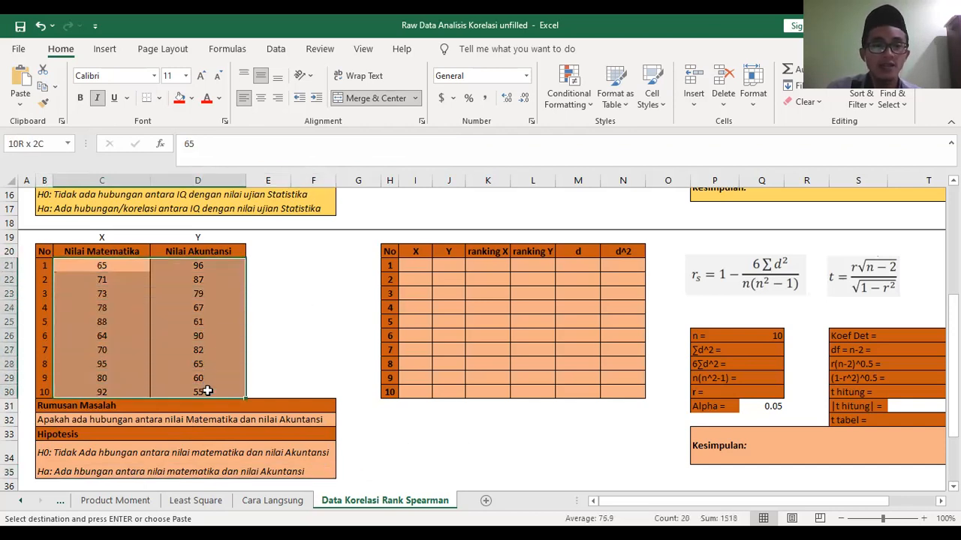
key("ctrl+v")
key("ctrl+c")
left_click(418, 261)
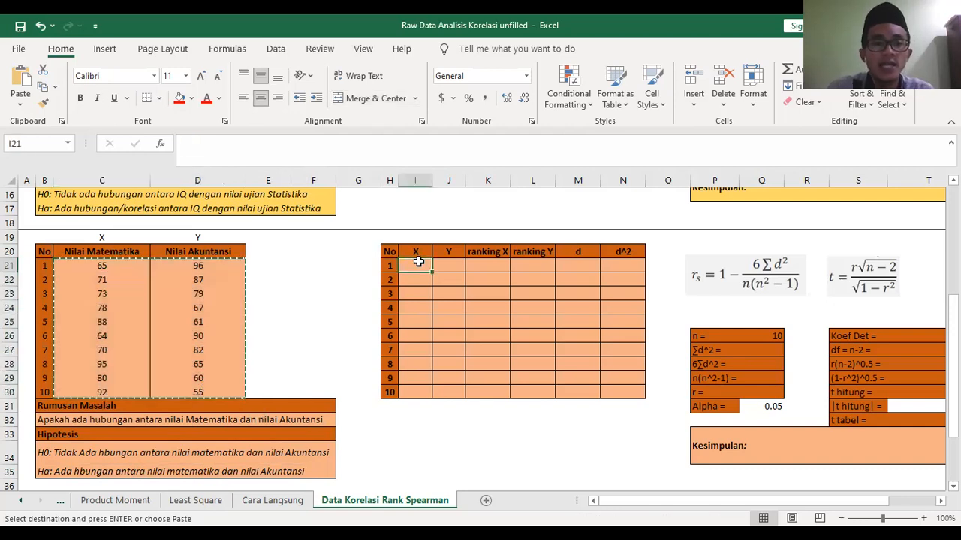
right_click(419, 261)
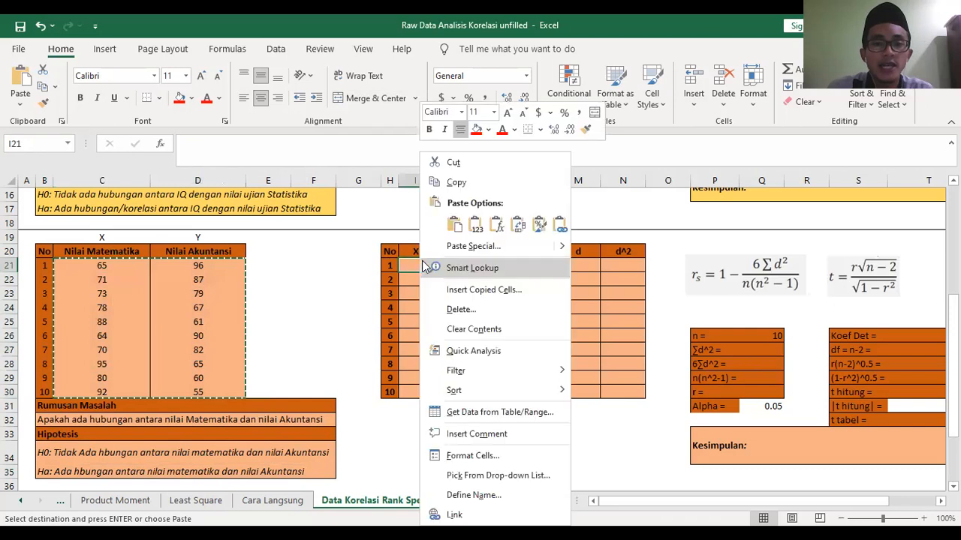
left_click(478, 231)
left_click(533, 434)
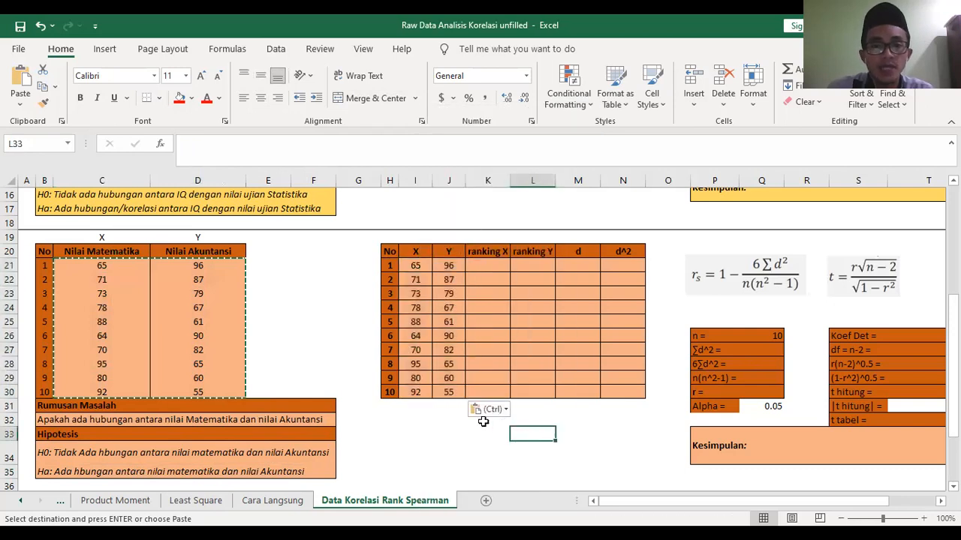
- Sort the calculation table by the X scores in I21:I30 from largest to smallest, expanding the selection to the neighbouring columns
left_click(490, 264)
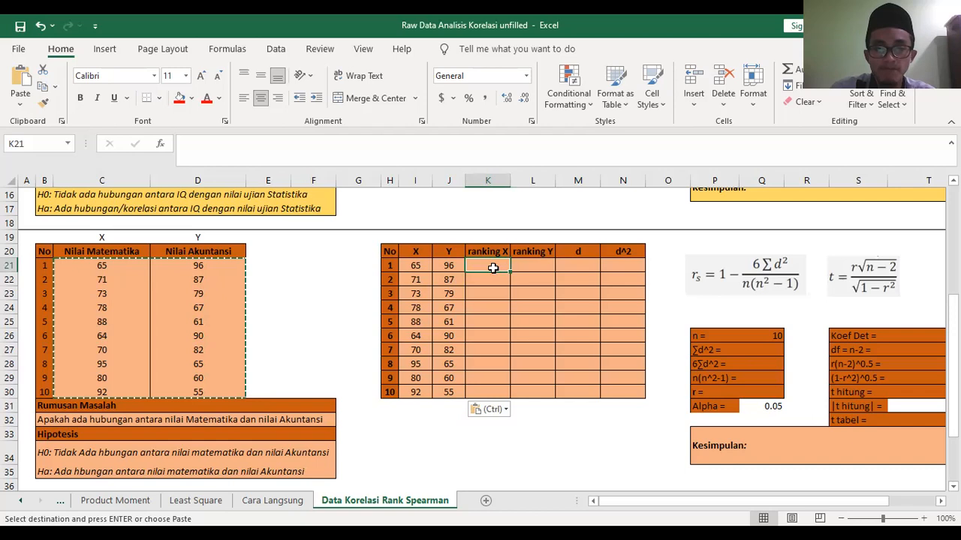
left_click_drag(415, 267, 416, 390)
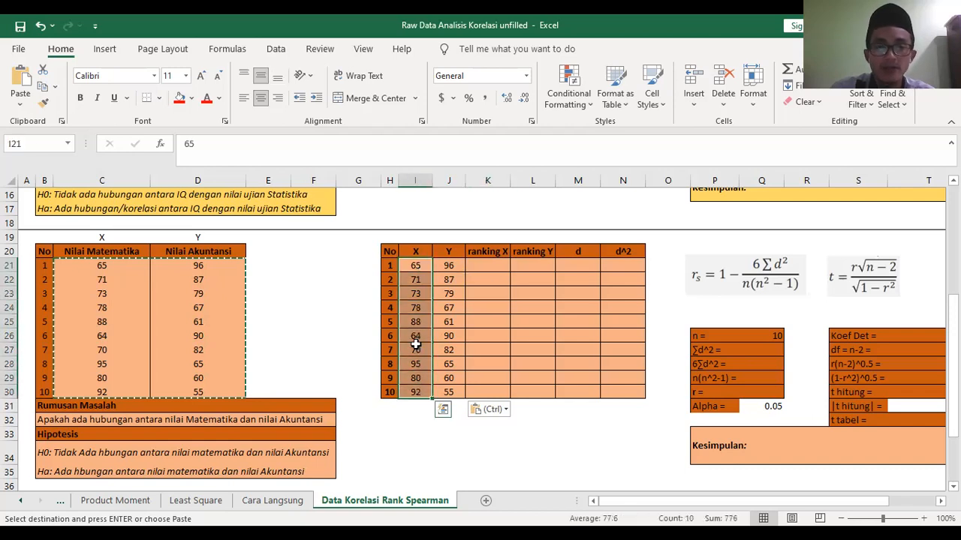
right_click(418, 351)
mouse_move(528, 391)
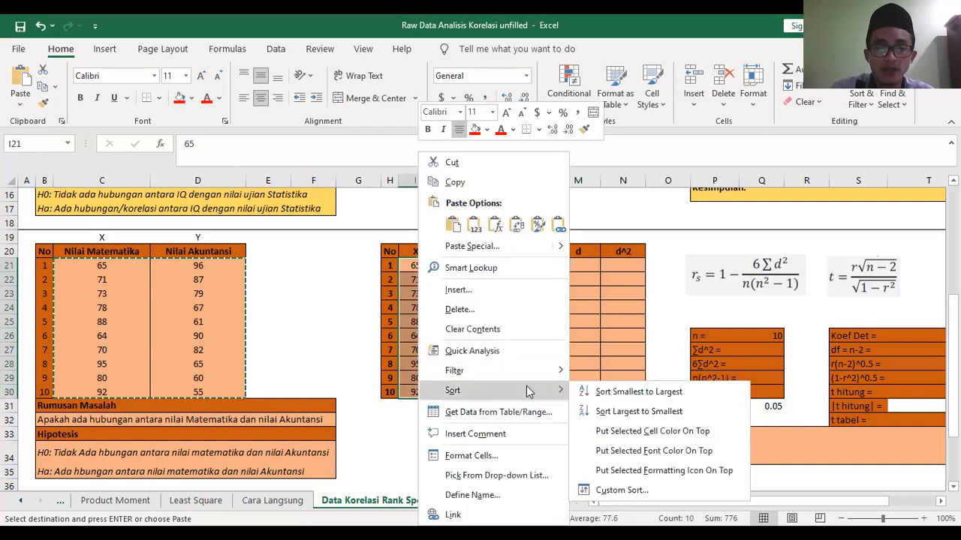
left_click(626, 413)
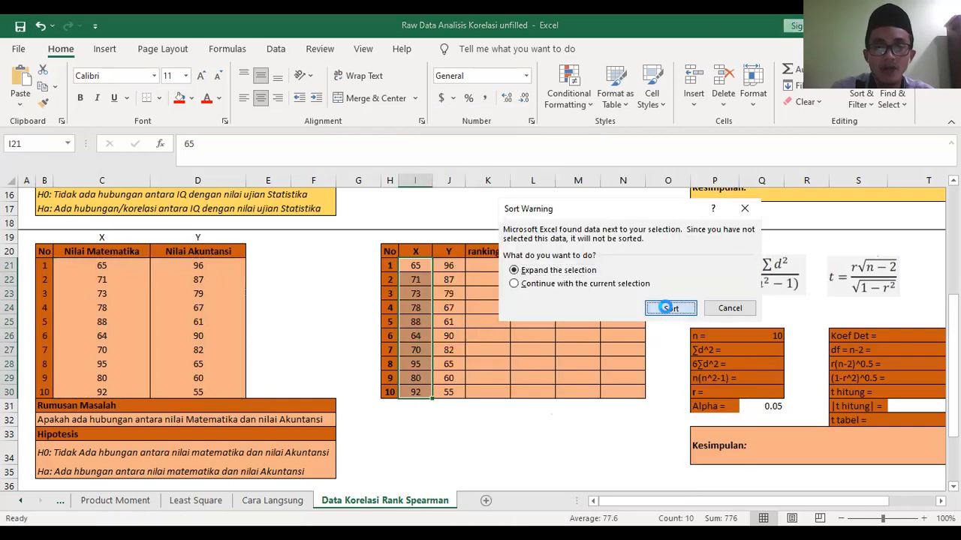
left_click(666, 308)
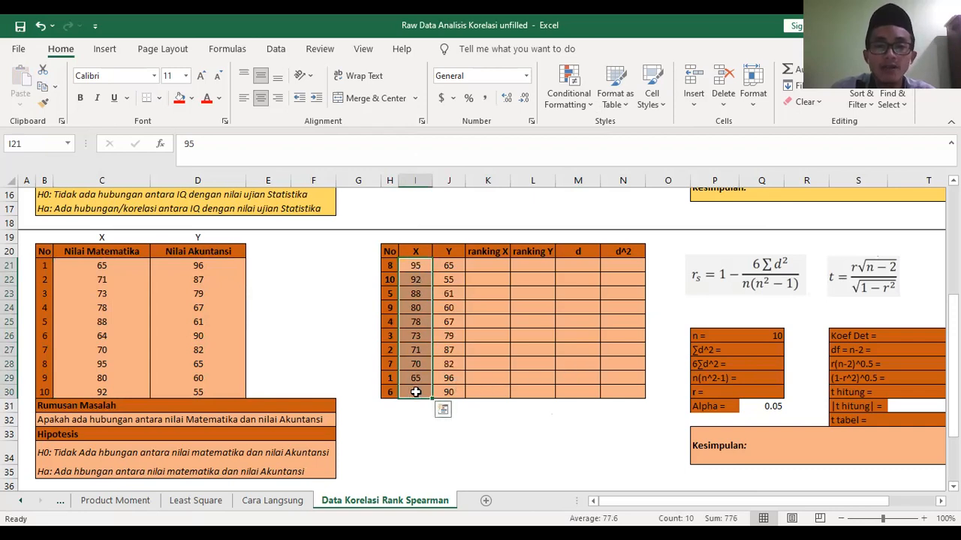
- Fill the ranking X column K21:K30 with the series 1 to 10
left_click(491, 264)
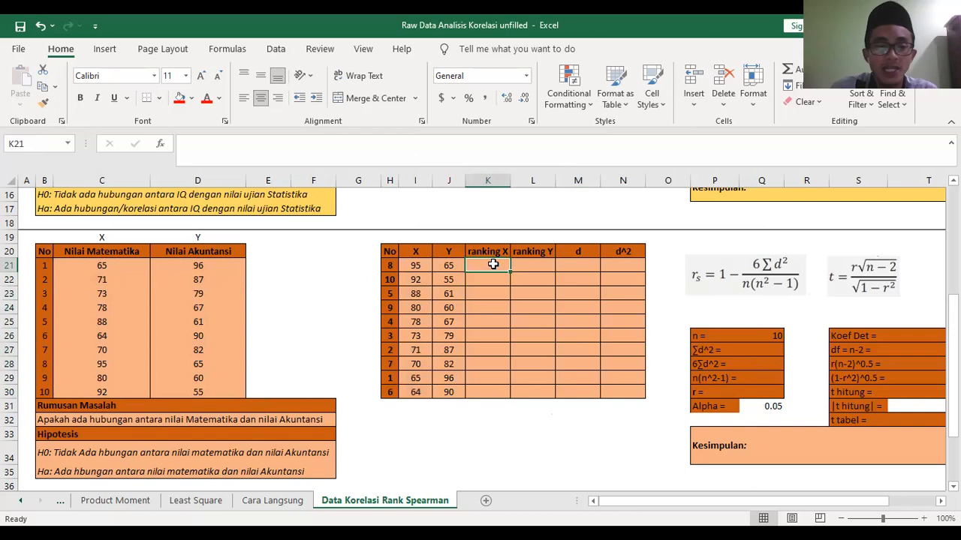
type("1")
key("Return")
type("2")
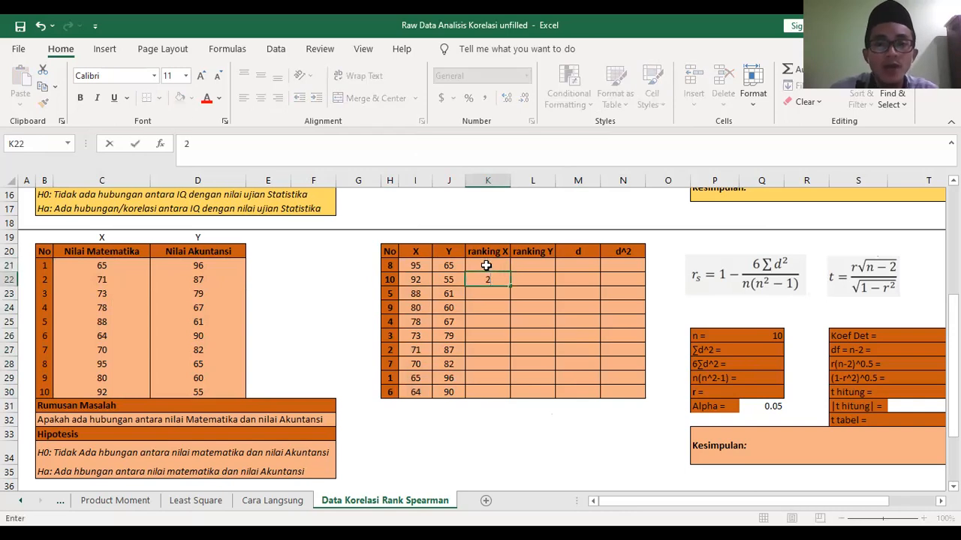
left_click_drag(507, 263, 508, 394)
left_click(564, 434)
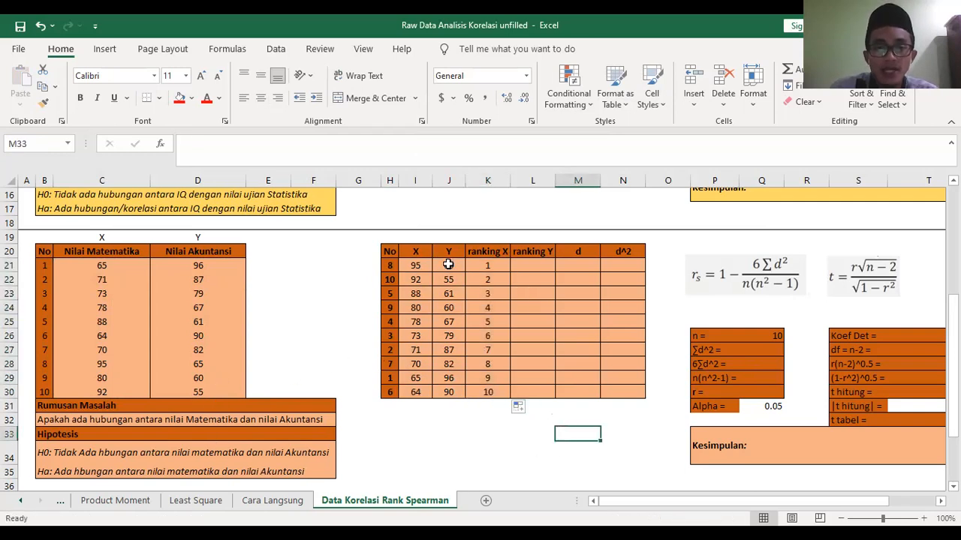
- Sort the calculation table by the Y scores in J21:J30 from largest to smallest, expanding the selection to the neighbouring columns
left_click_drag(448, 264, 451, 392)
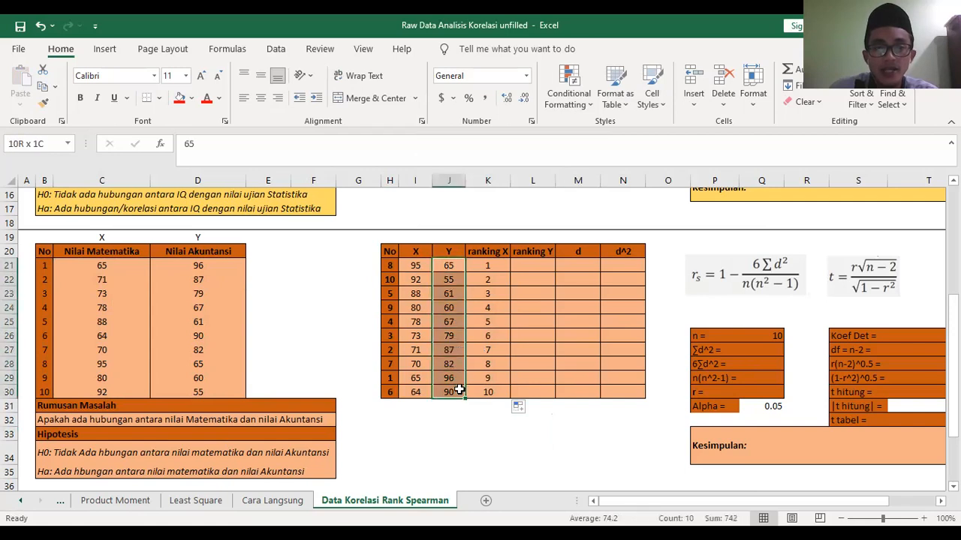
right_click(452, 360)
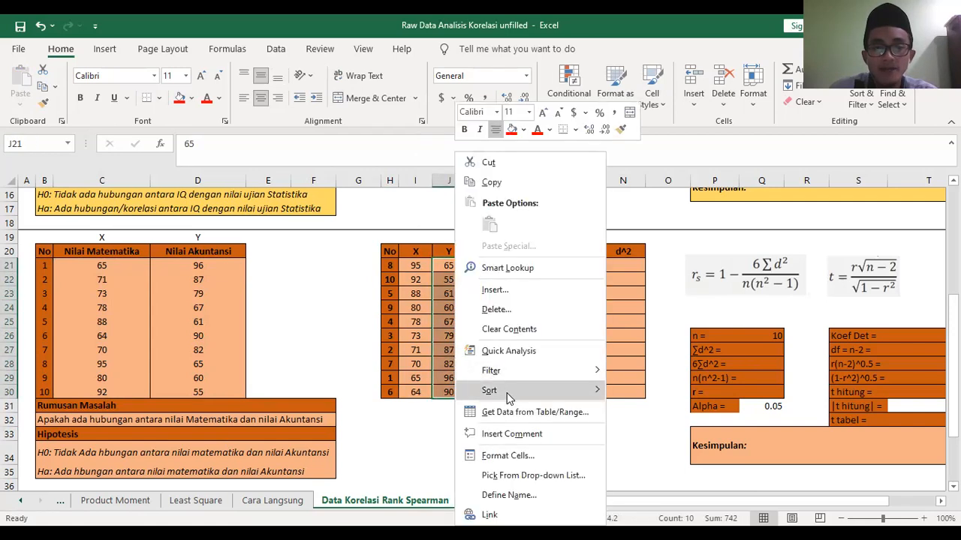
mouse_move(536, 392)
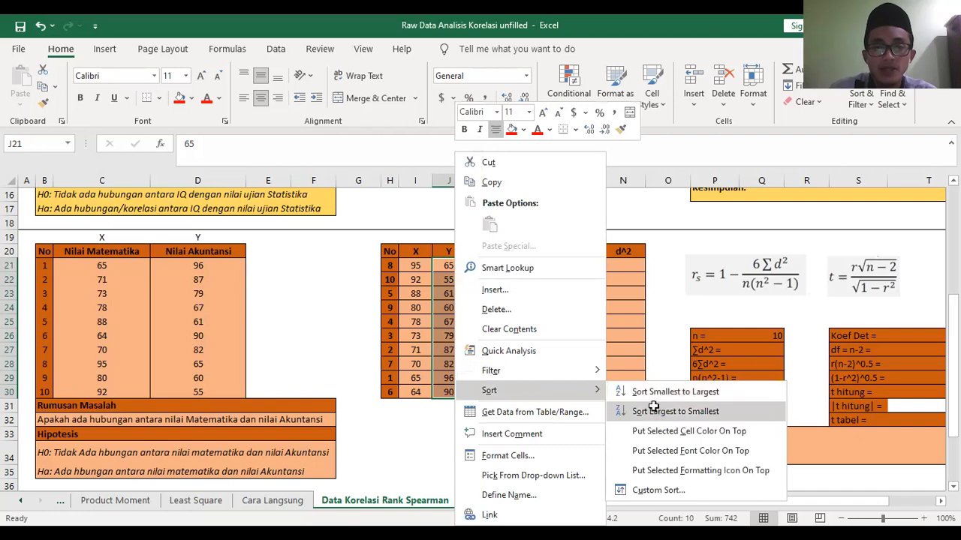
left_click(656, 411)
left_click(665, 309)
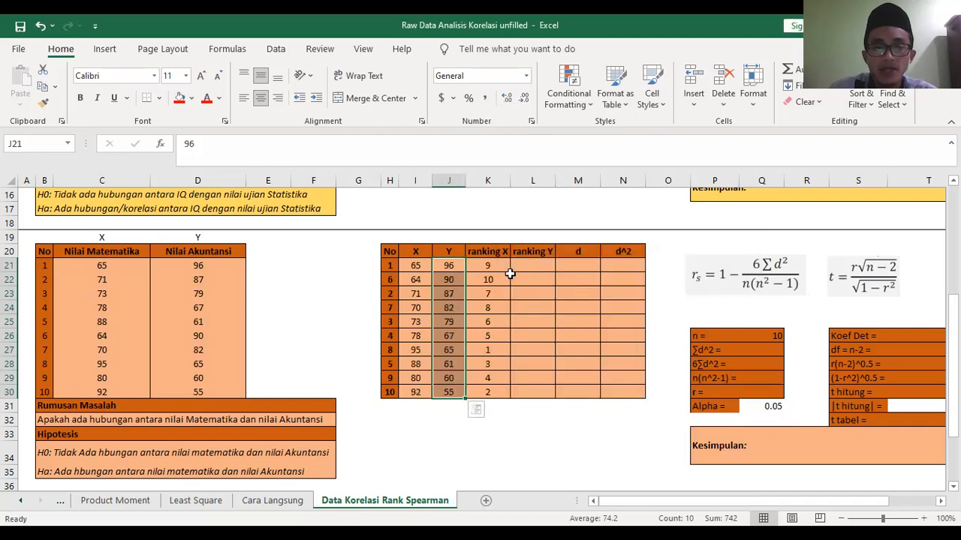
- Fill the ranking Y column L21:L30 with the series 1 to 10
left_click(529, 263)
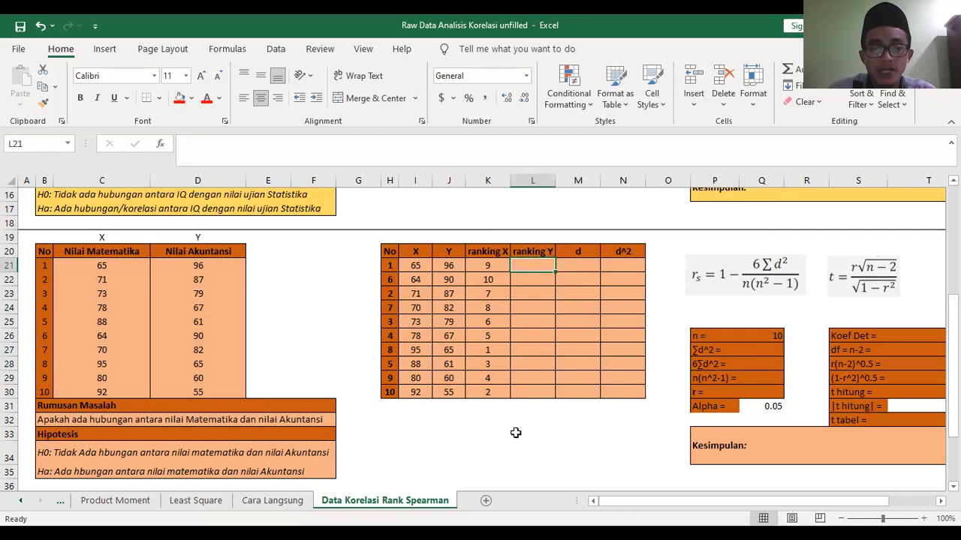
left_click(534, 278)
type("2")
left_click_drag(533, 266, 553, 398)
left_click(533, 433)
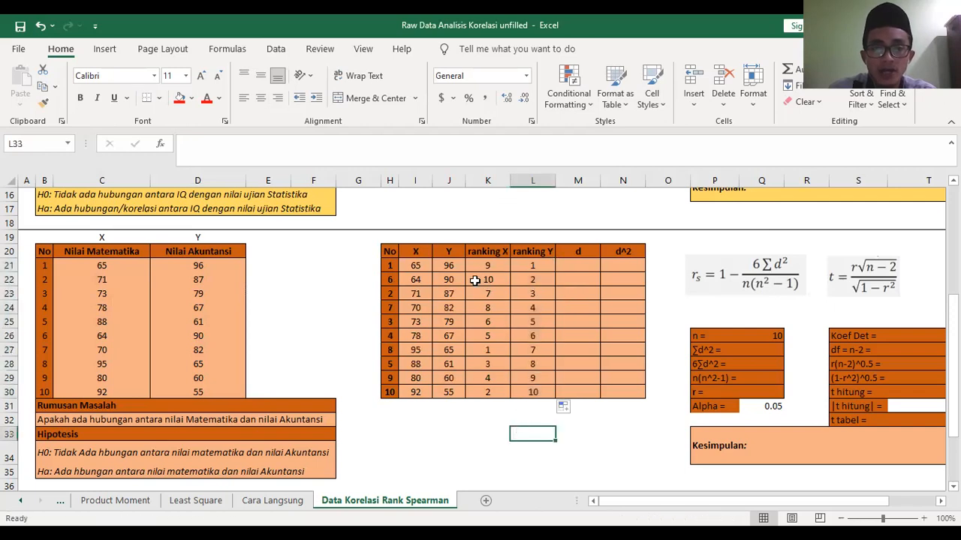
- Restore the table's original order by sorting on the No column H21:H30 from smallest to largest with the selection expanded
left_click_drag(389, 264, 388, 392)
right_click(388, 367)
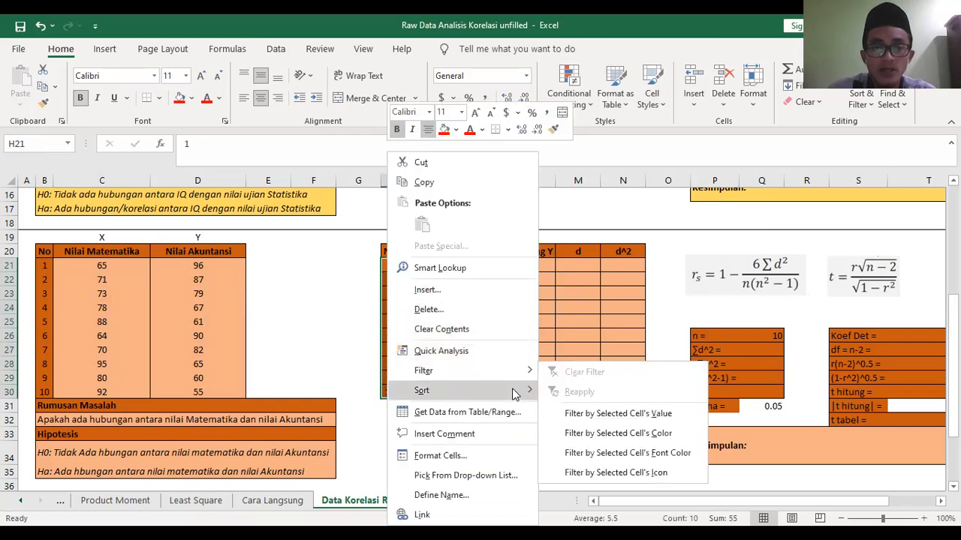
mouse_move(514, 395)
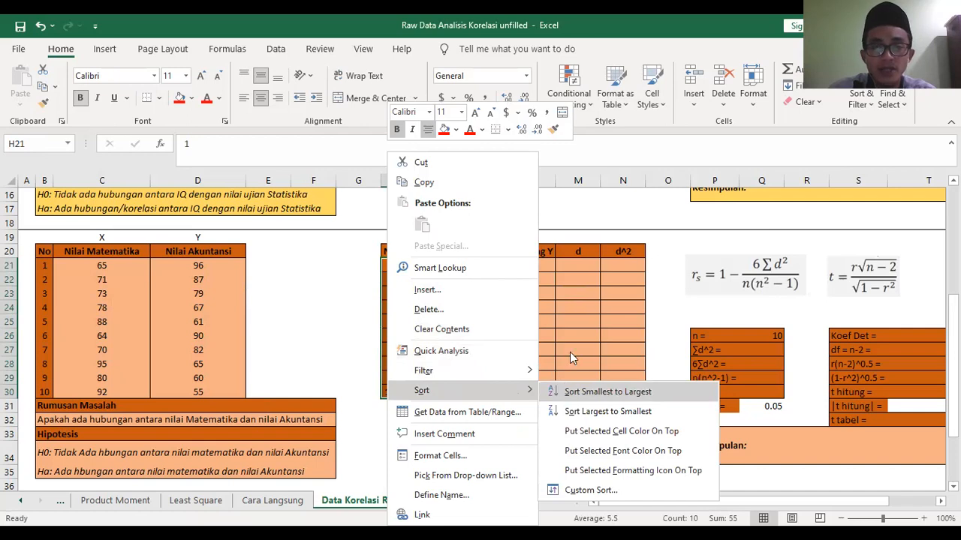
left_click(582, 392)
left_click(664, 310)
left_click(541, 433)
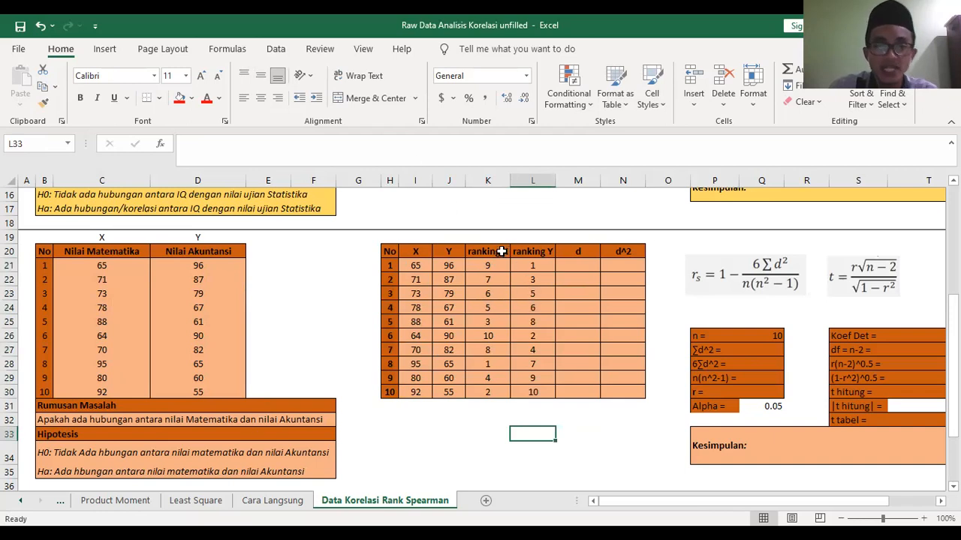
- Calculate d in M21 as =K21-L21 and fill the formula down to M30
left_click(578, 267)
type("=")
left_click(480, 266)
type("-")
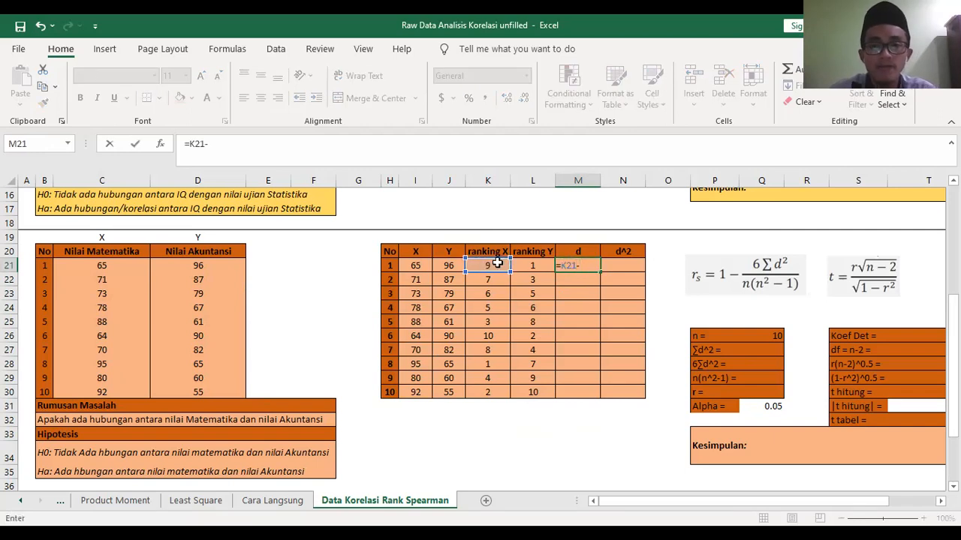
left_click(535, 265)
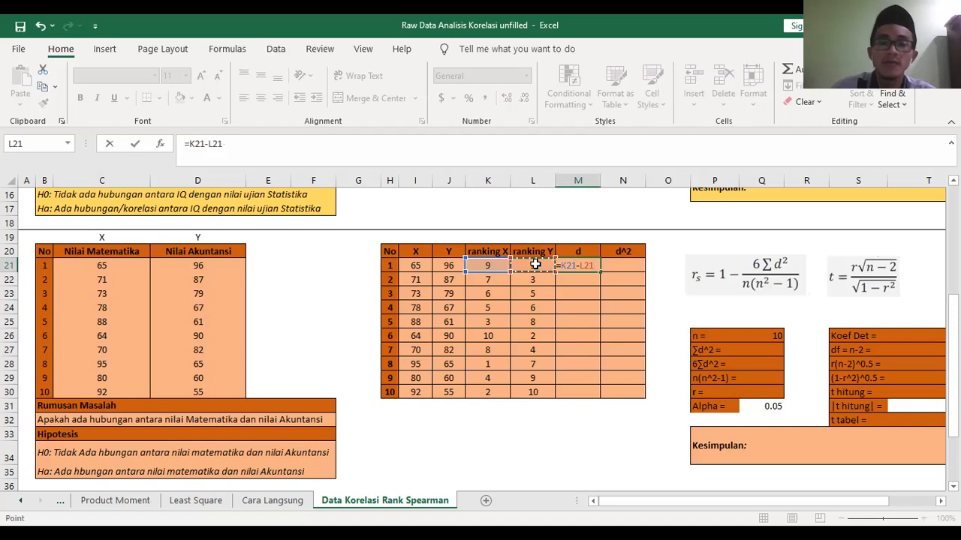
key("Return")
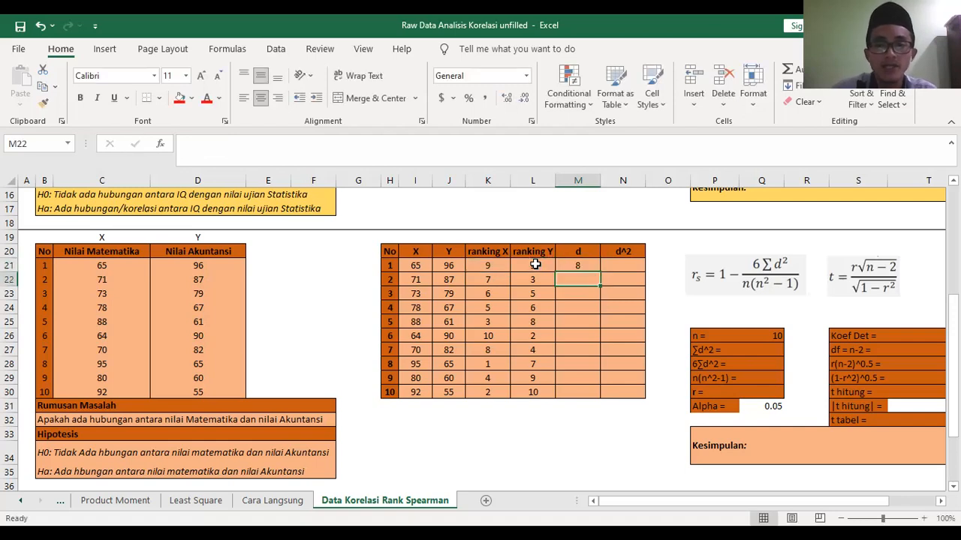
left_click(563, 265)
left_click_drag(600, 272, 600, 399)
left_click(575, 420)
- Calculate d^2 in N21 as =M21^2 and fill the formula down to N30
left_click(630, 267)
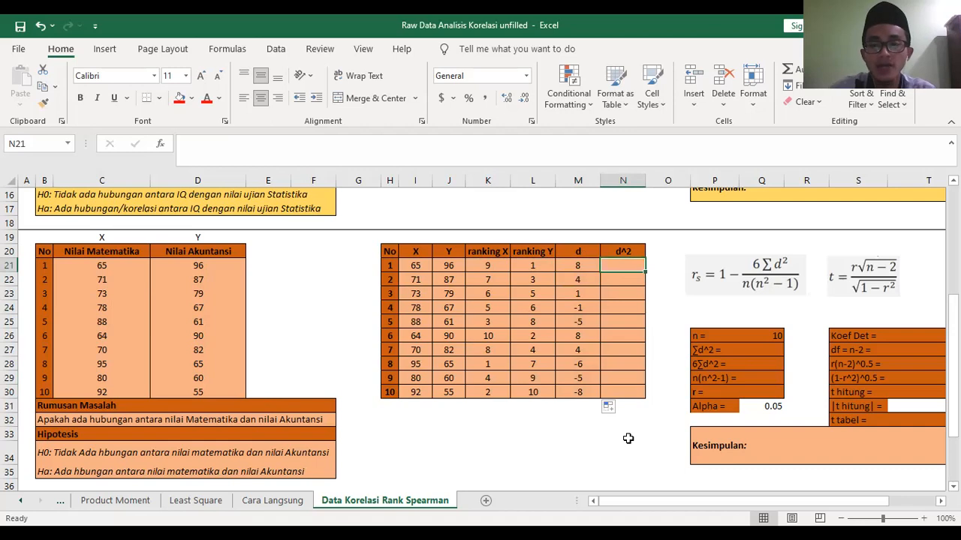
type("=")
left_click(572, 267)
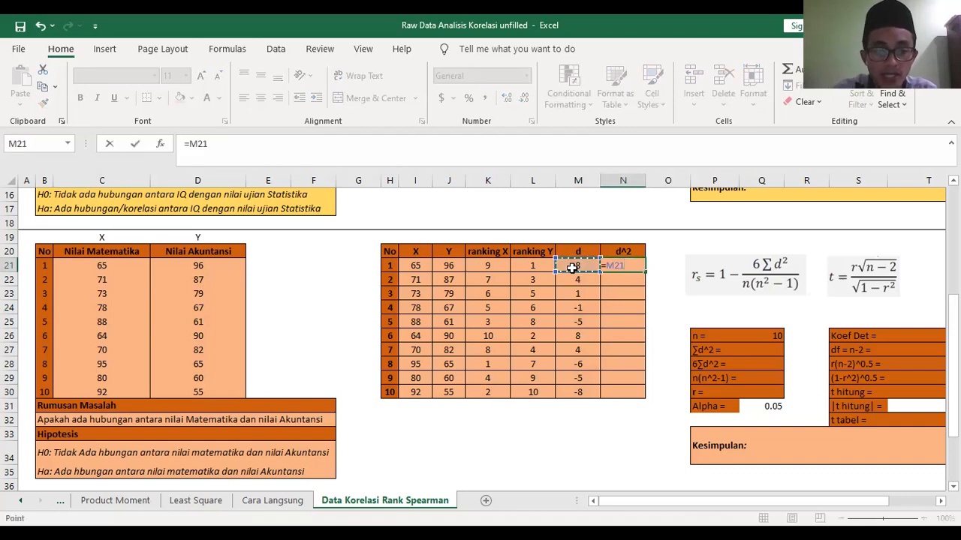
type("^2")
key("Return")
left_click(614, 267)
left_click_drag(641, 275, 642, 397)
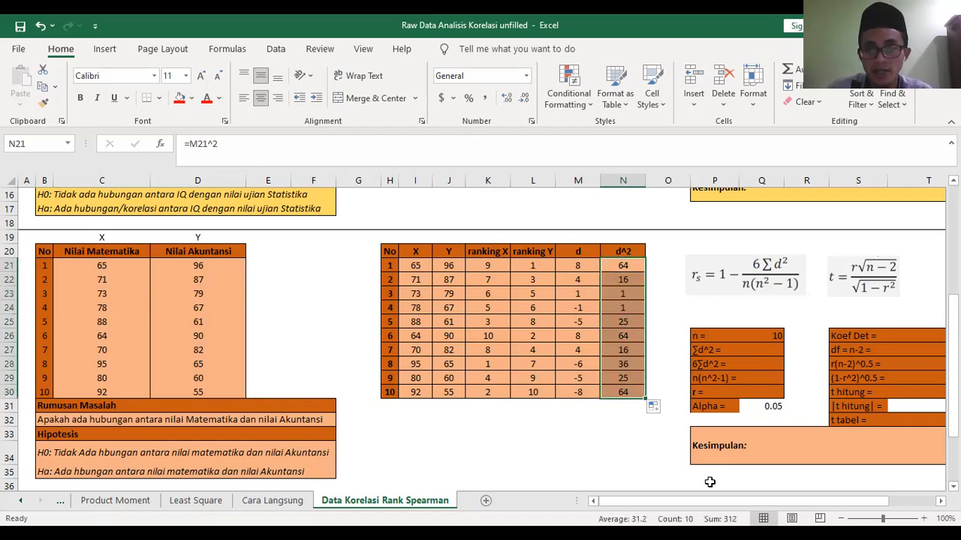
- Calculate ∑d^2 in Q27 as the SUM of N21:N30
left_click_drag(698, 499, 778, 504)
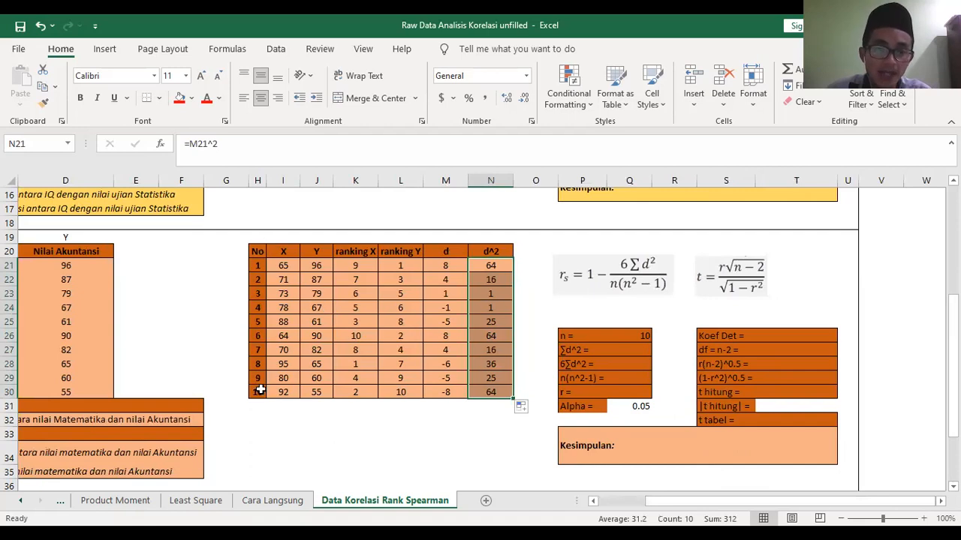
left_click(629, 350)
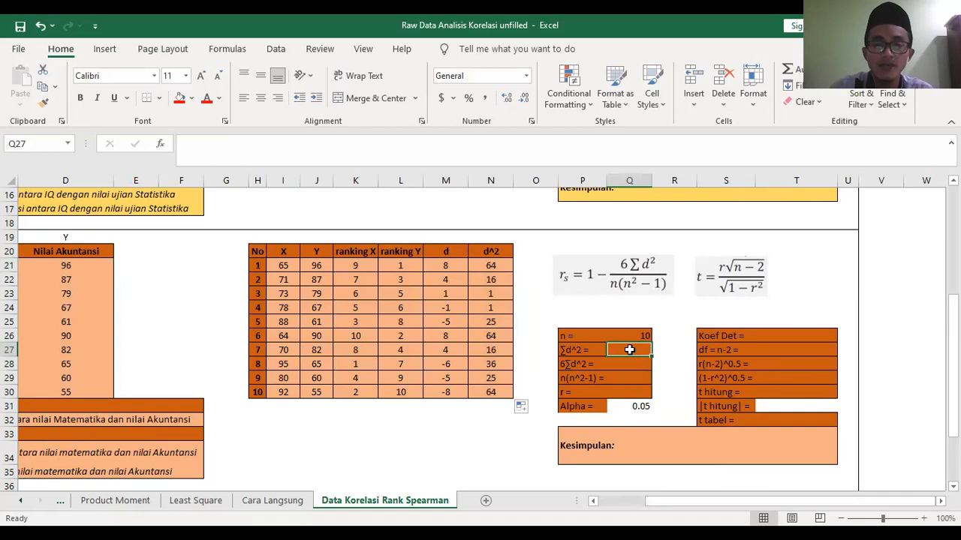
type("=")
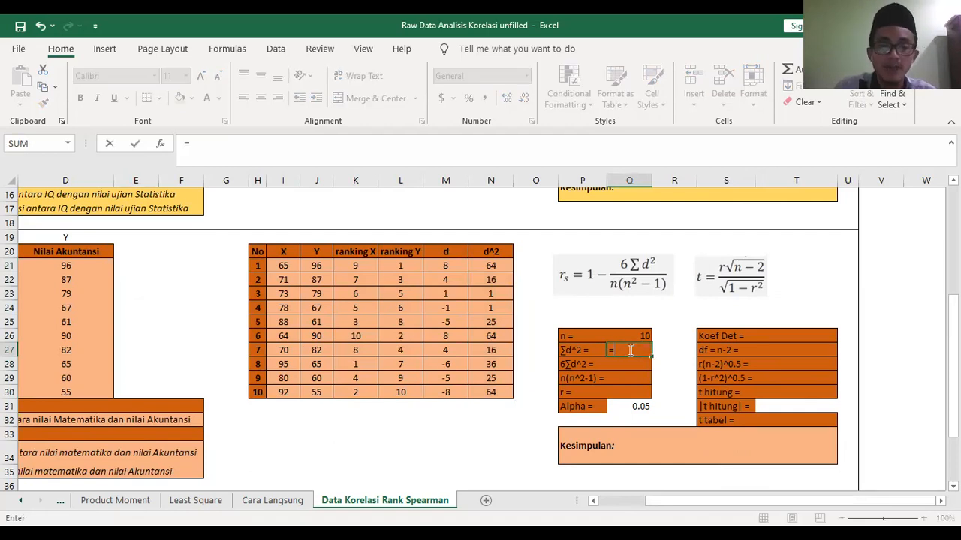
type("sum")
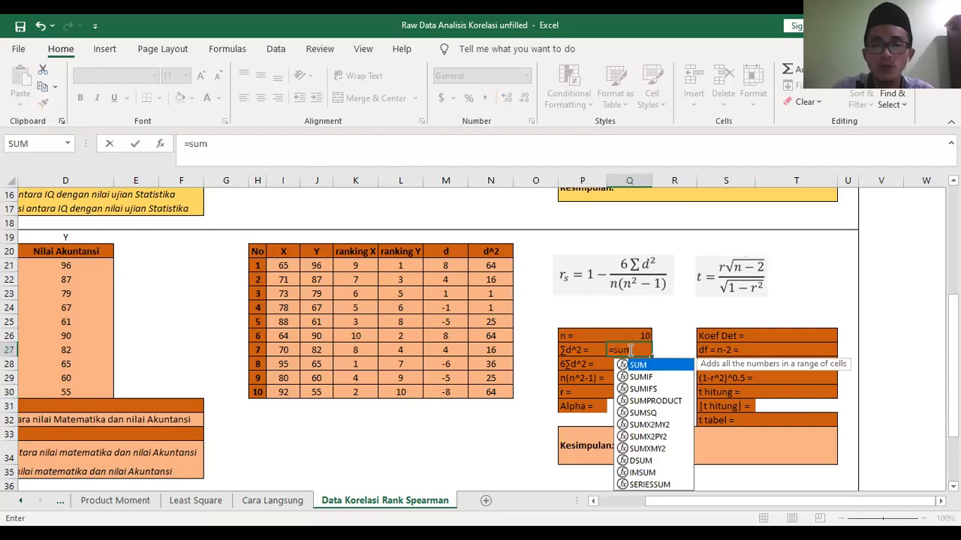
type("(")
left_click(473, 266)
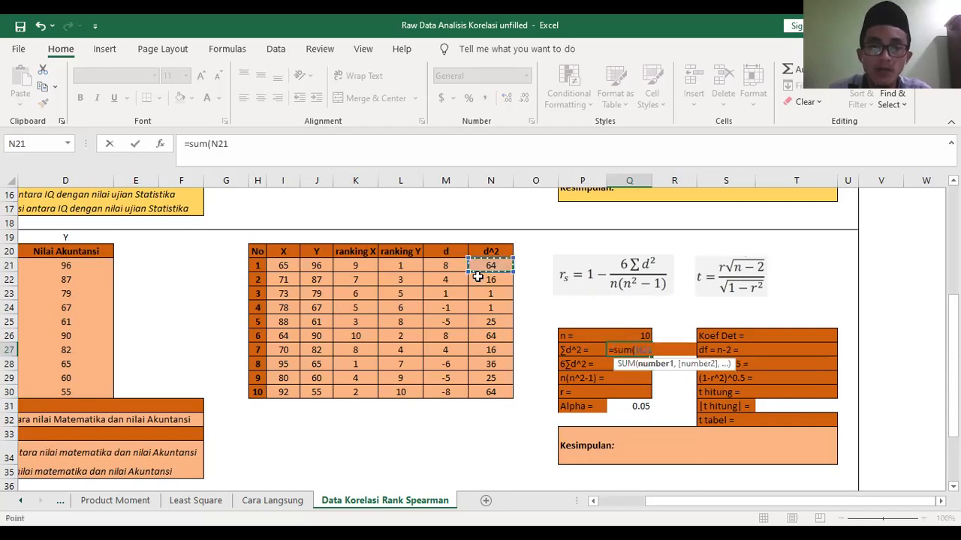
left_click(490, 385, "shift")
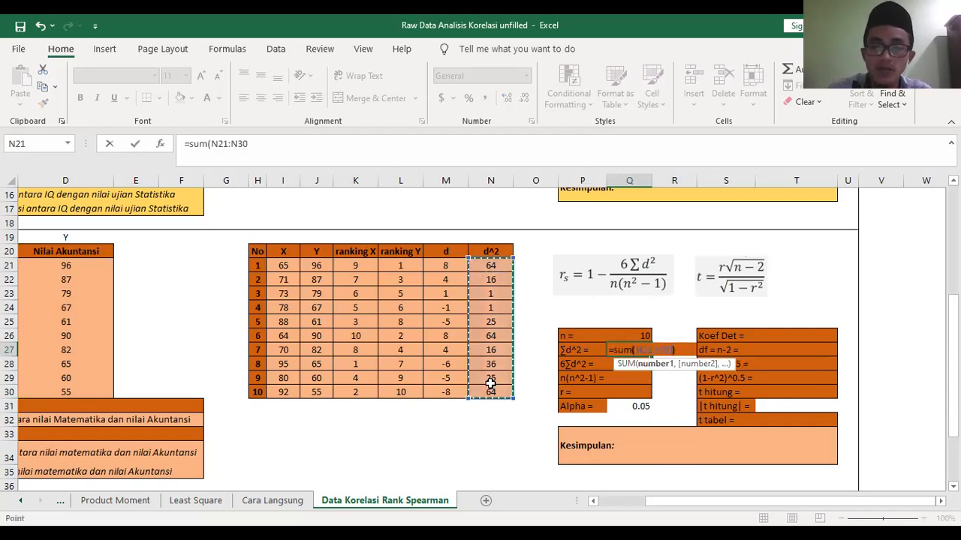
key("Return")
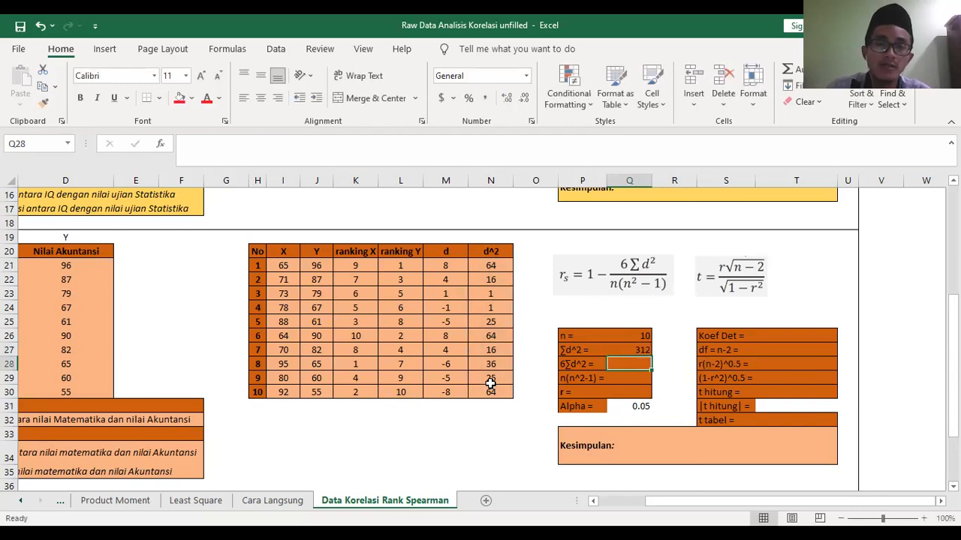
- Calculate 6∑d^2 in Q28 as =6*Q27
left_click(605, 287)
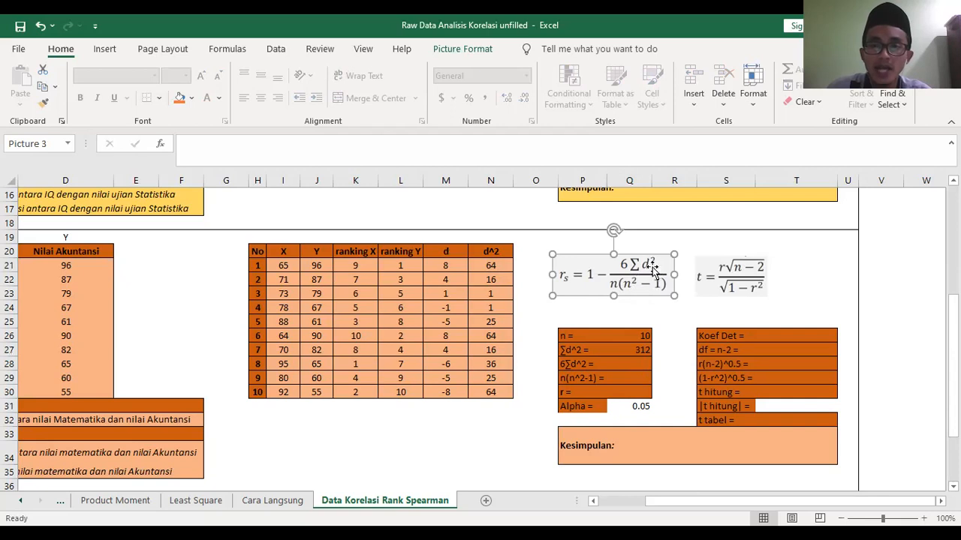
left_click(629, 364)
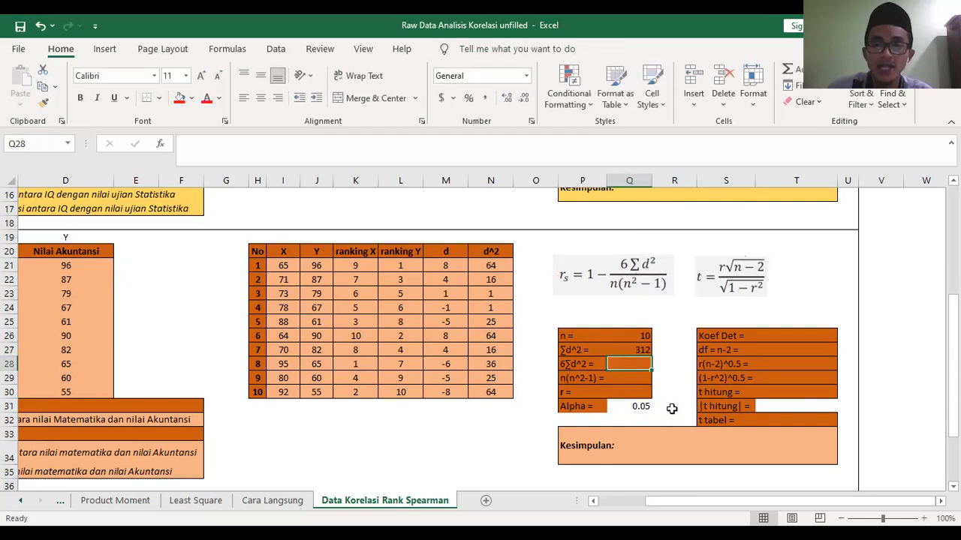
type("=6")
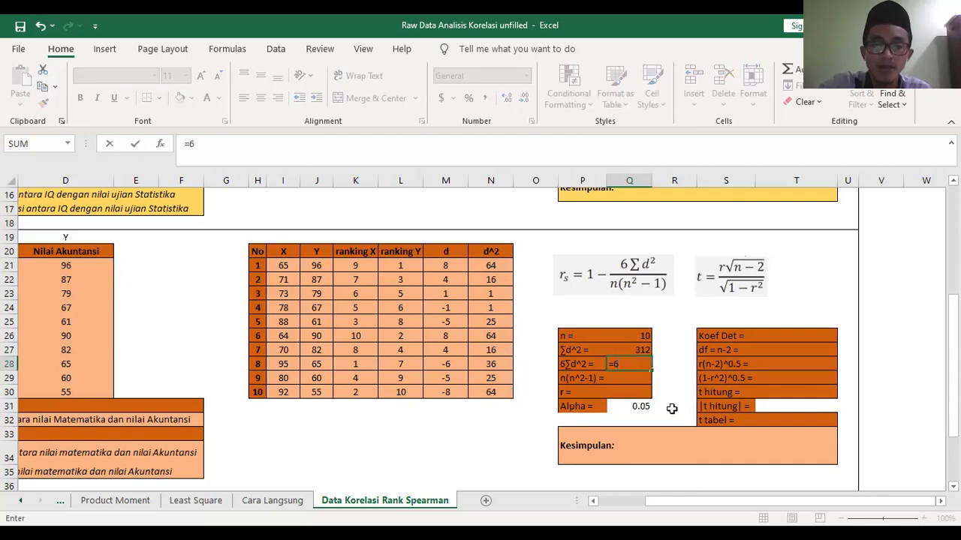
type("*")
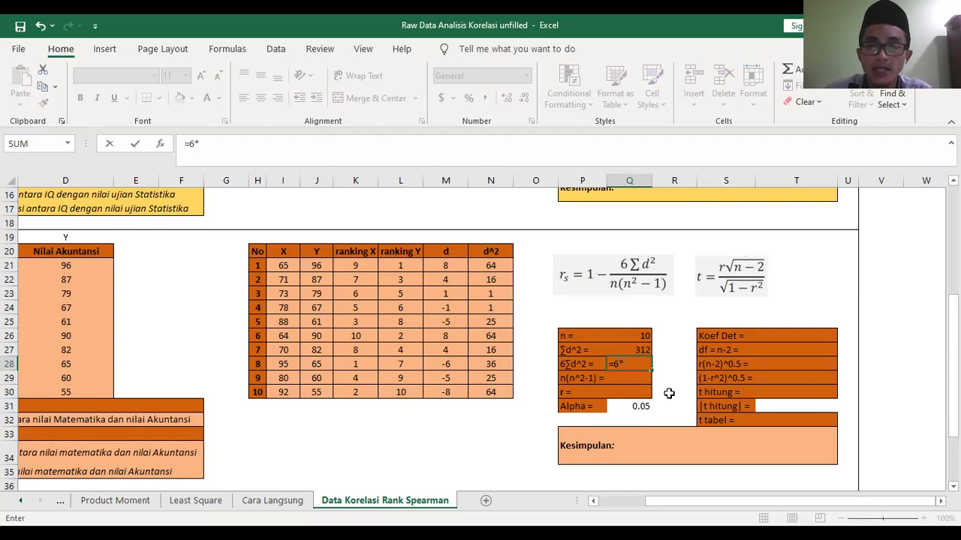
left_click(643, 349)
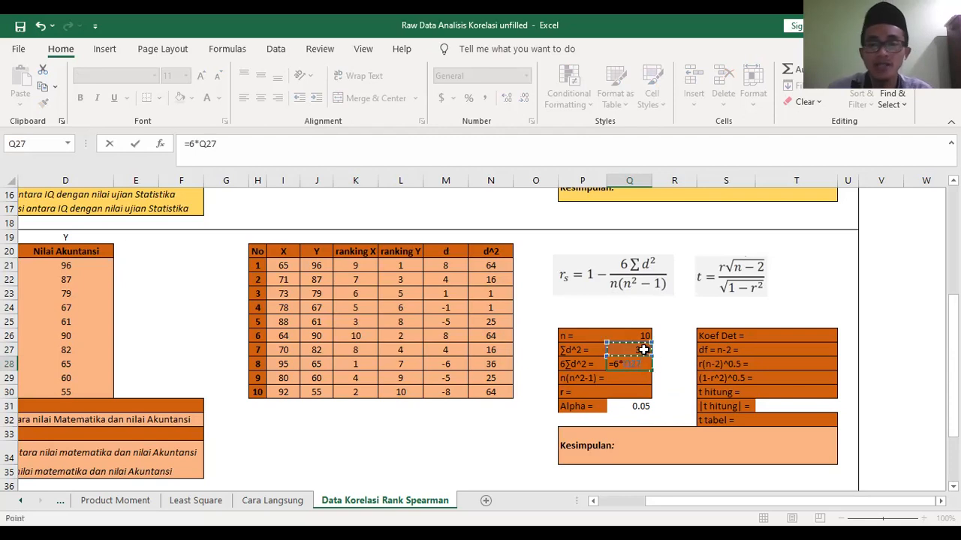
key("Return")
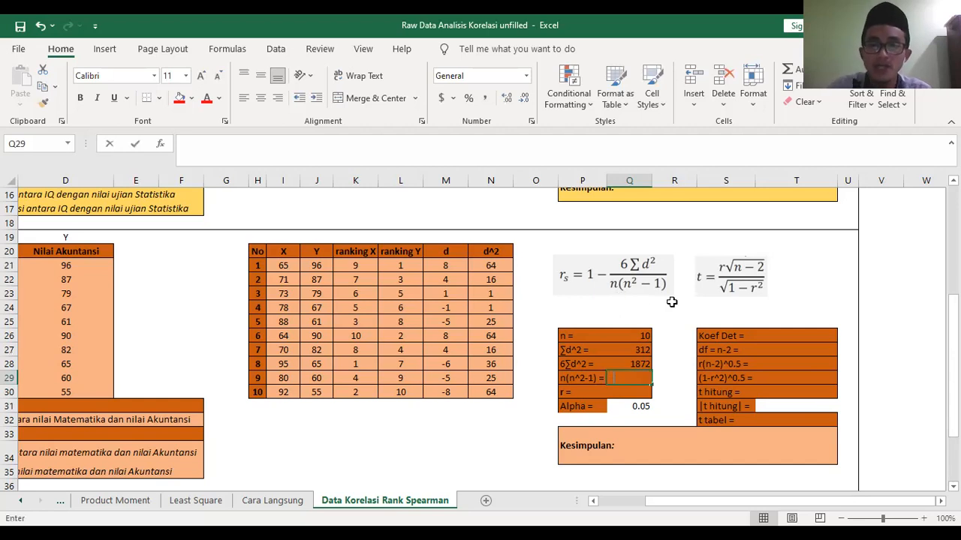
- Calculate n(n^2-1) in Q29 as =Q26*(Q26^2-1)
type("=")
left_click(642, 333)
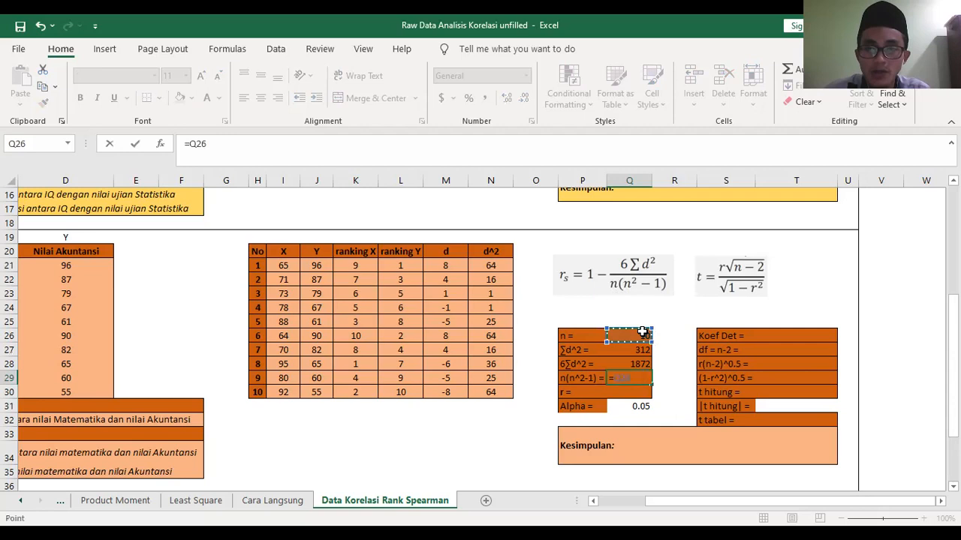
type("*")
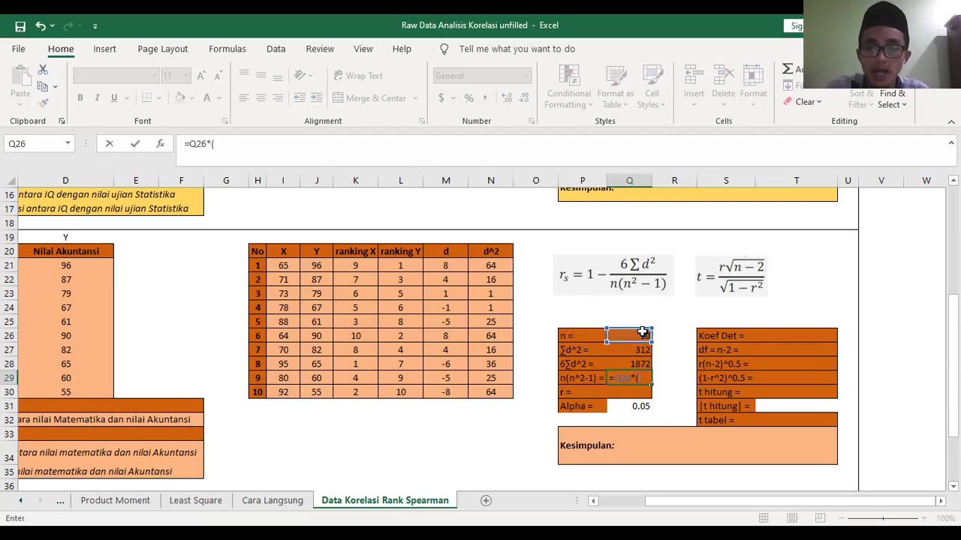
type("(")
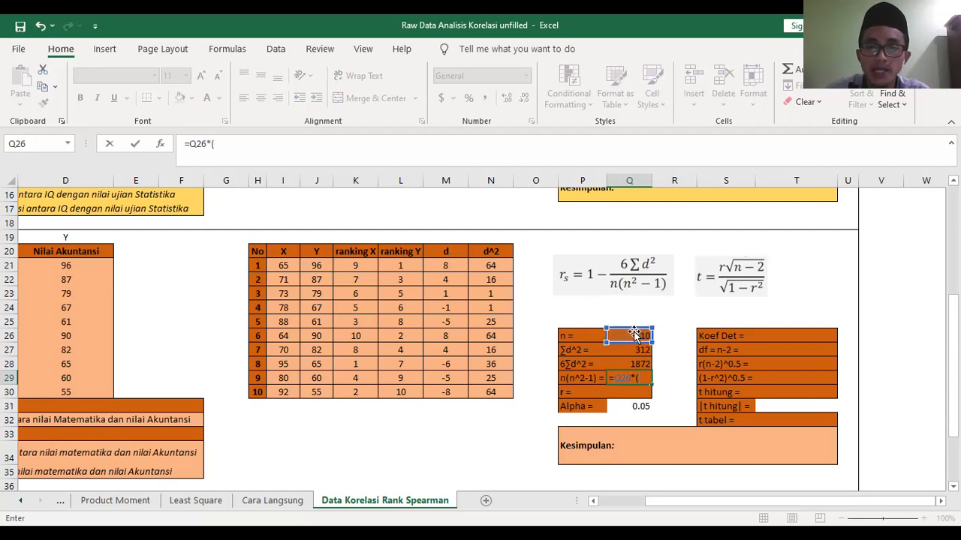
left_click(634, 335)
type("^2")
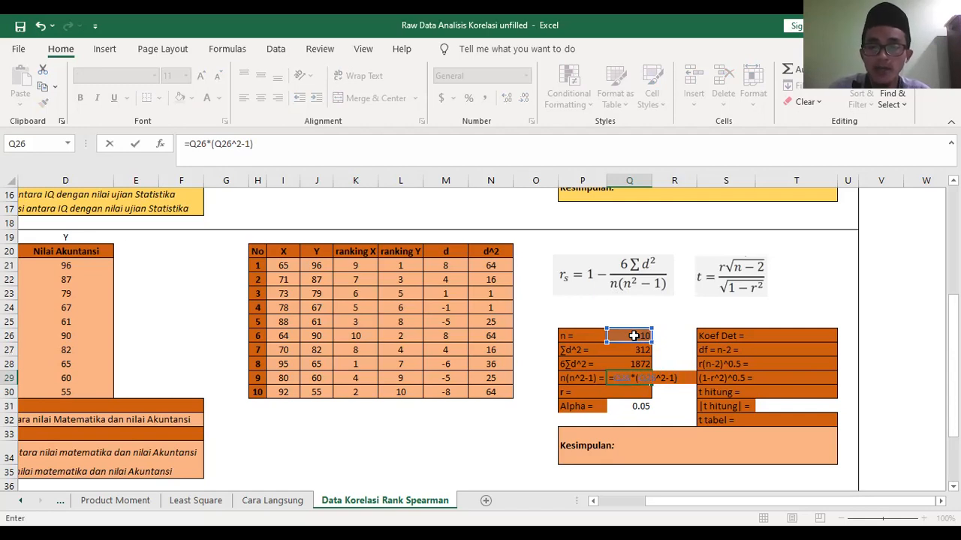
type("-1)")
key("Return")
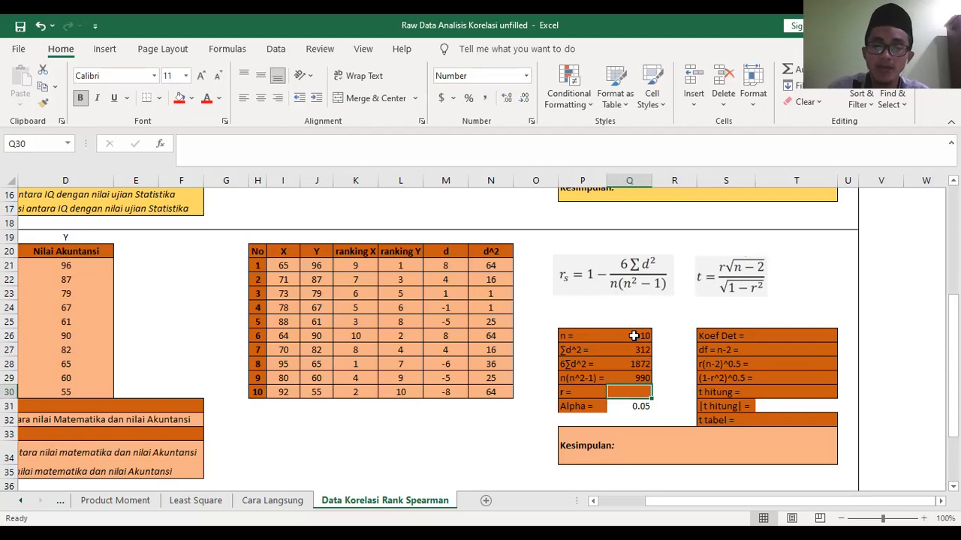
- Calculate the Spearman coefficient r in Q30 as =1-Q28/Q29
type("=")
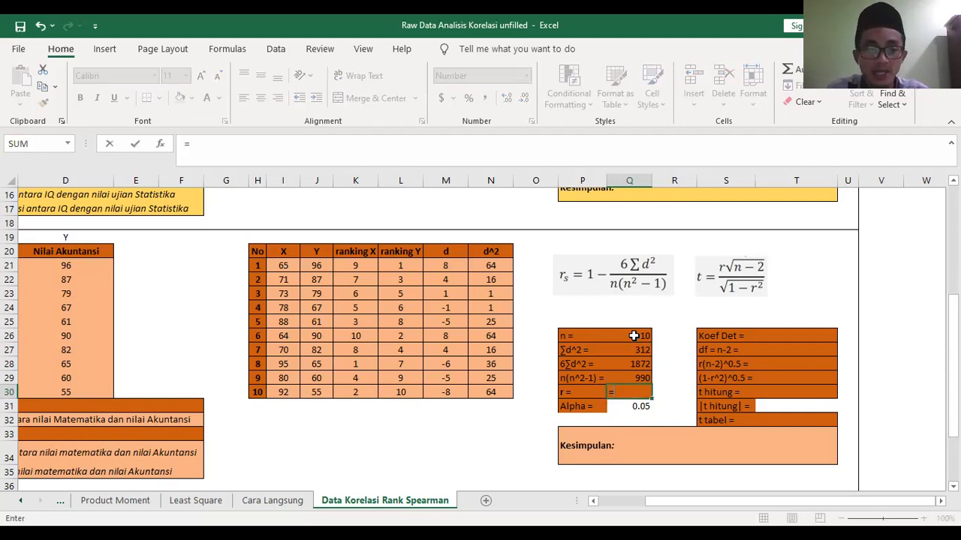
type("1-")
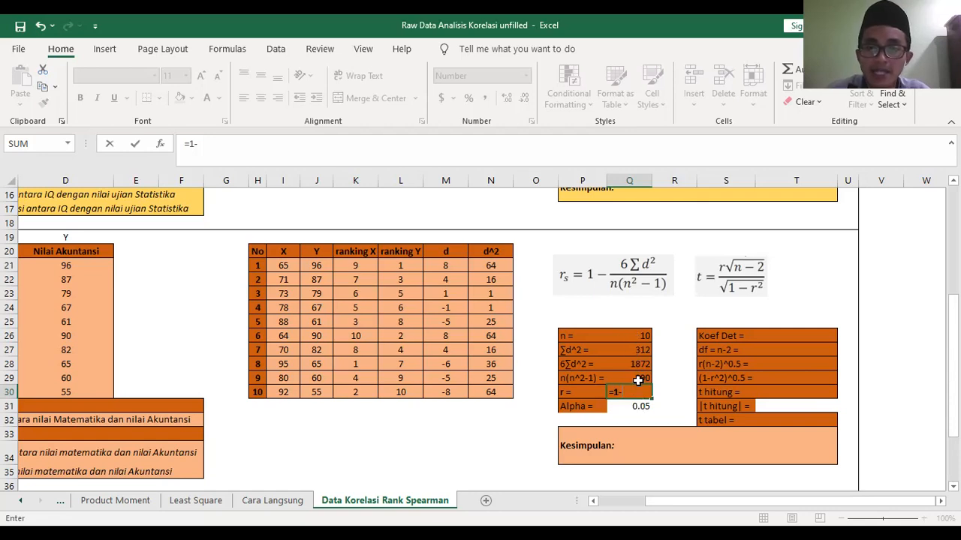
left_click(640, 364)
type("/")
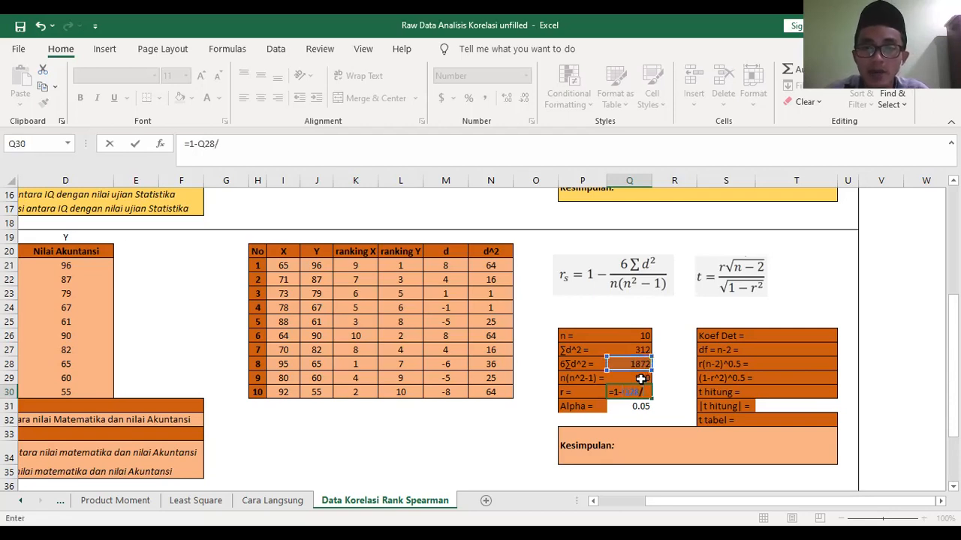
left_click(640, 379)
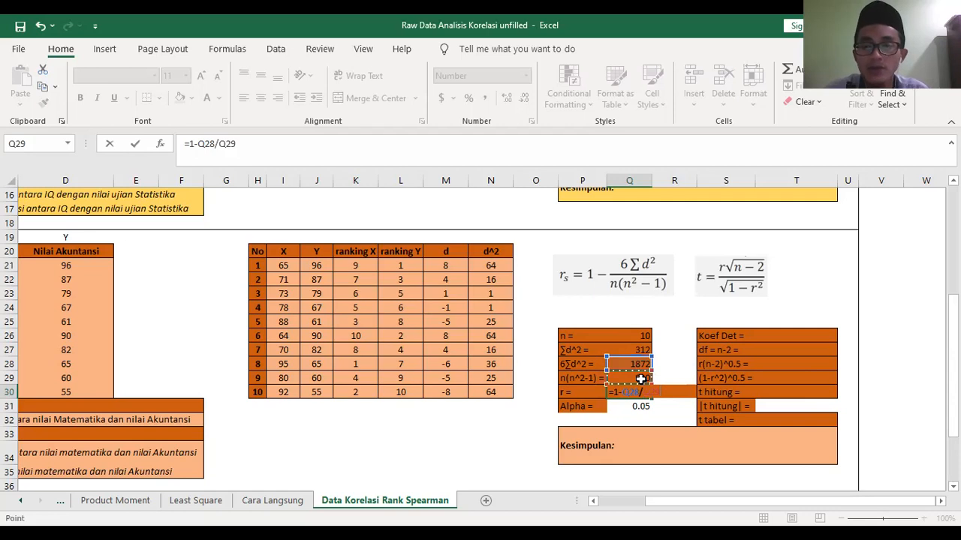
key("Return")
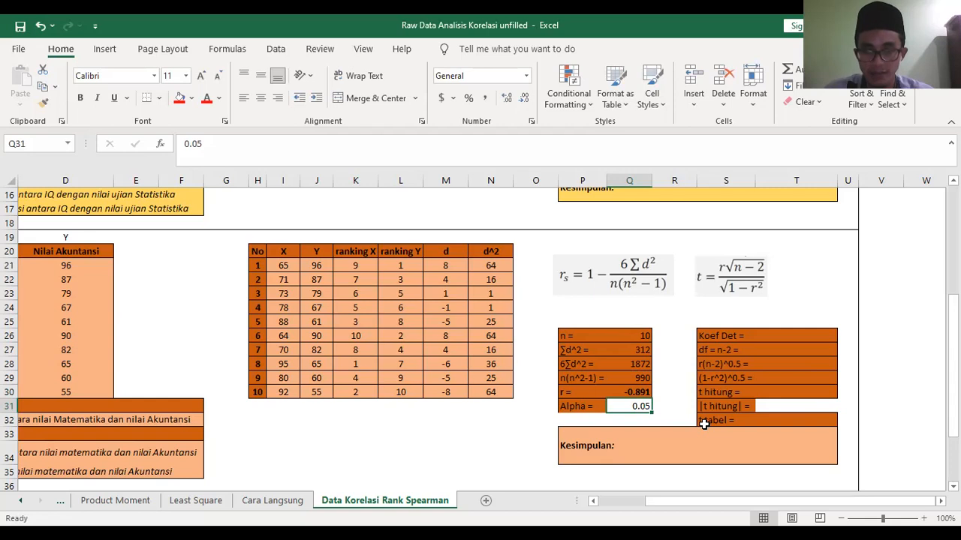
left_click(638, 392)
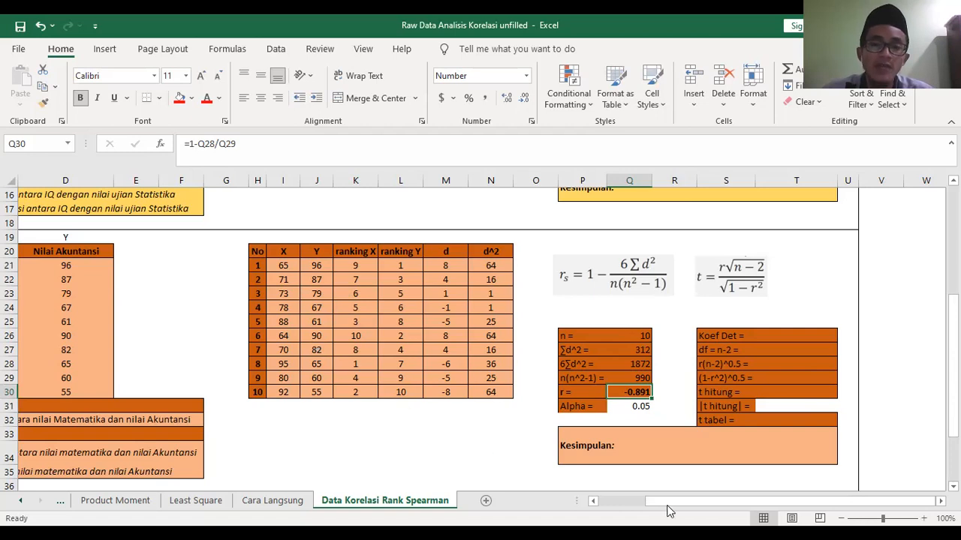
left_click_drag(671, 503, 735, 513)
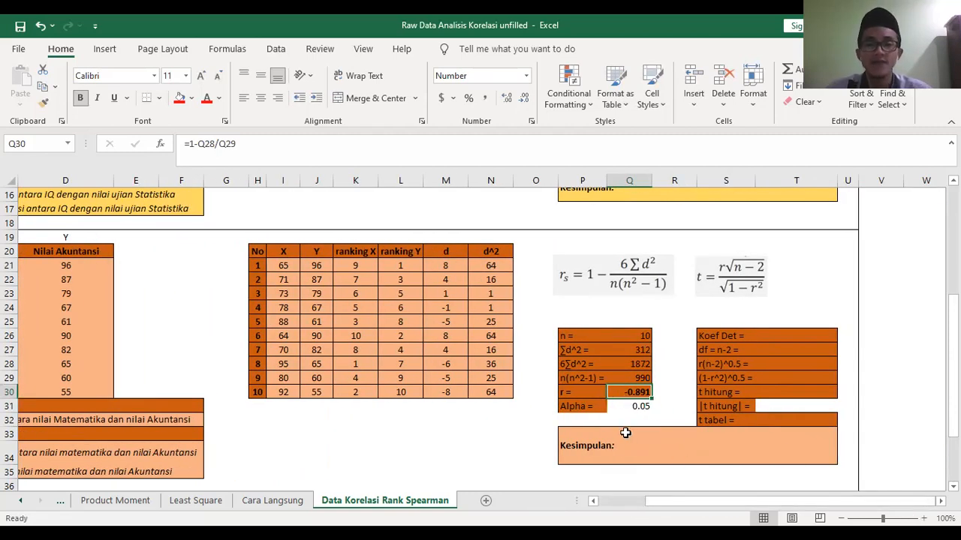
left_click(635, 405)
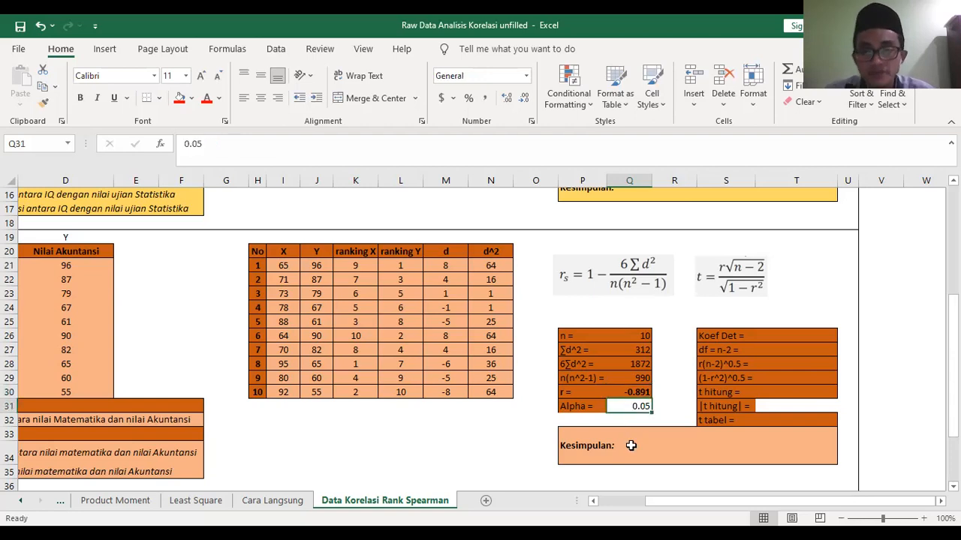
- Calculate the coefficient of determination in T26 as =Q30^2
left_click(756, 337)
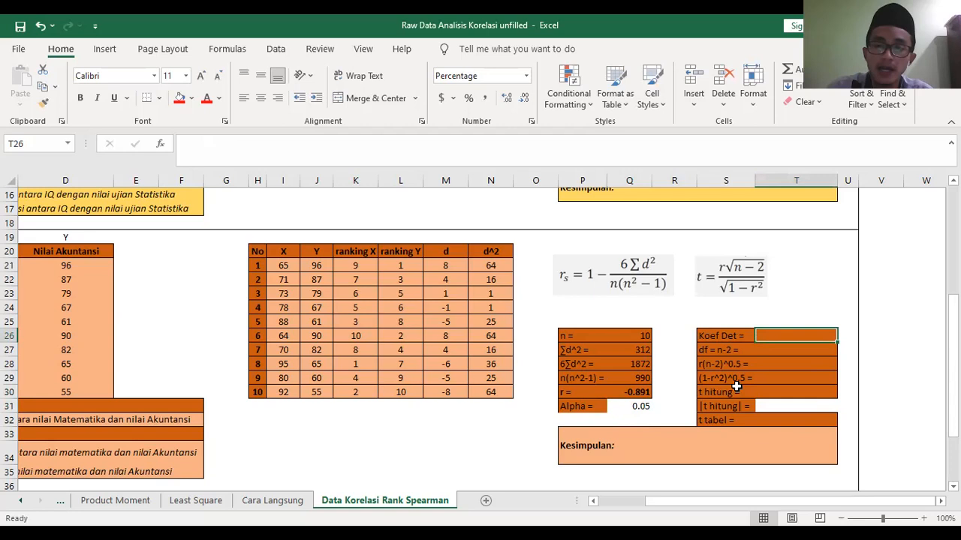
type("=")
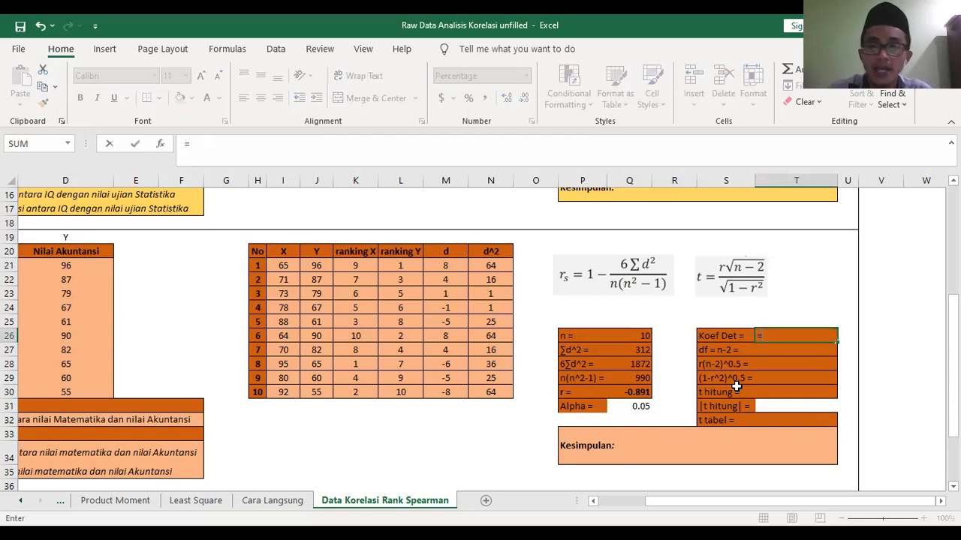
left_click(633, 390)
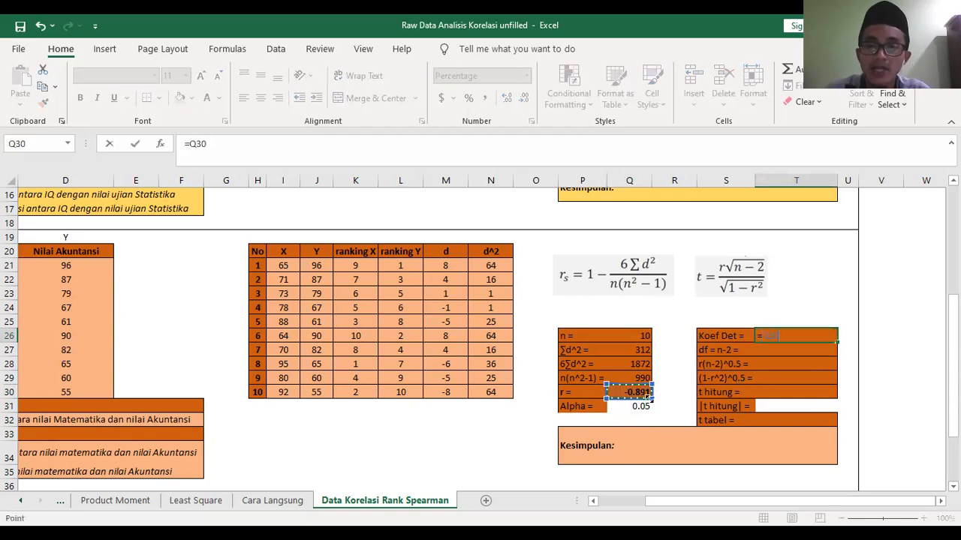
type("^")
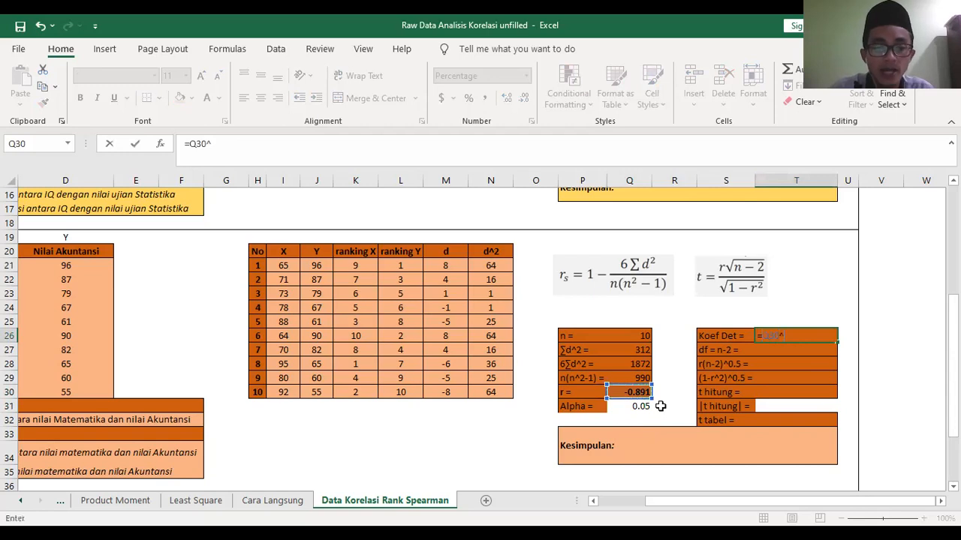
type("2")
key("Return")
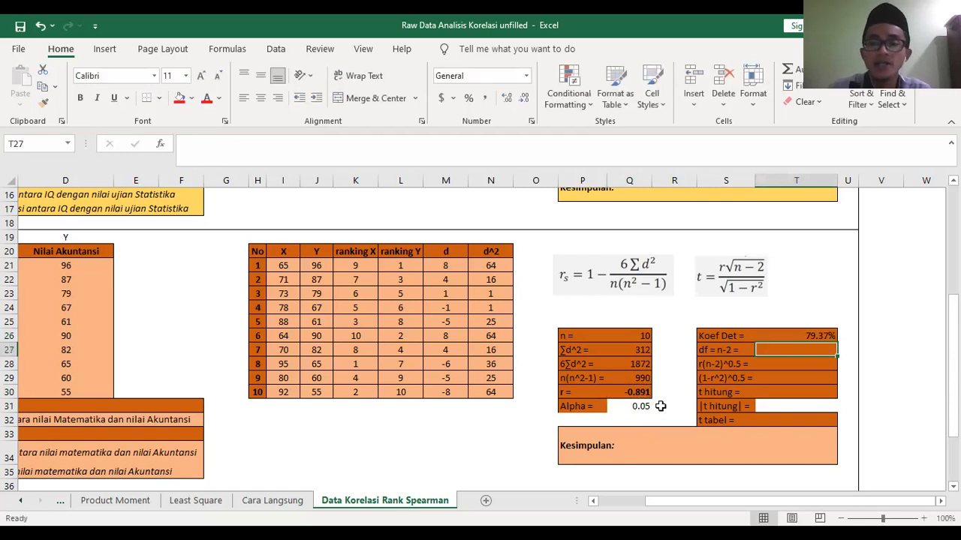
- Format the coefficient of determination in T26 as Number with 4 decimal places
left_click(795, 336)
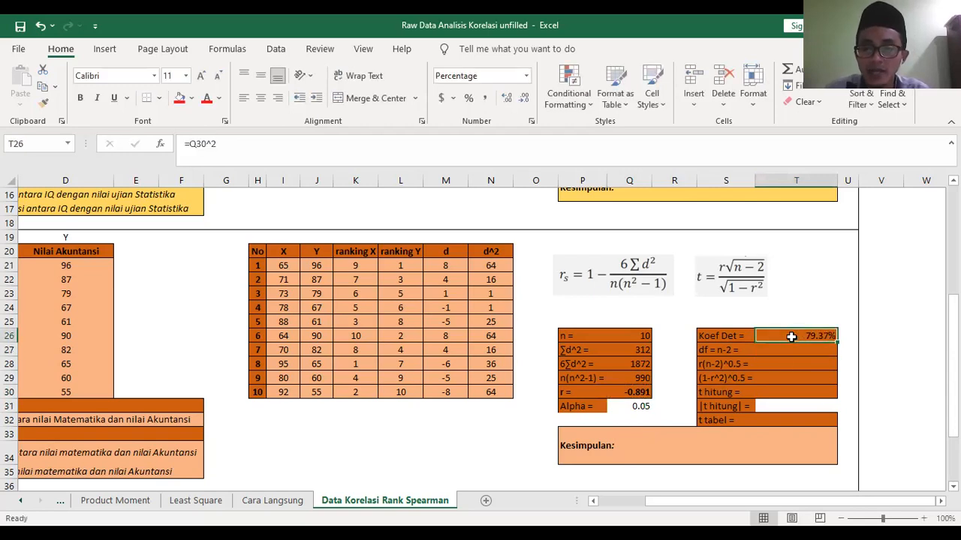
right_click(792, 336)
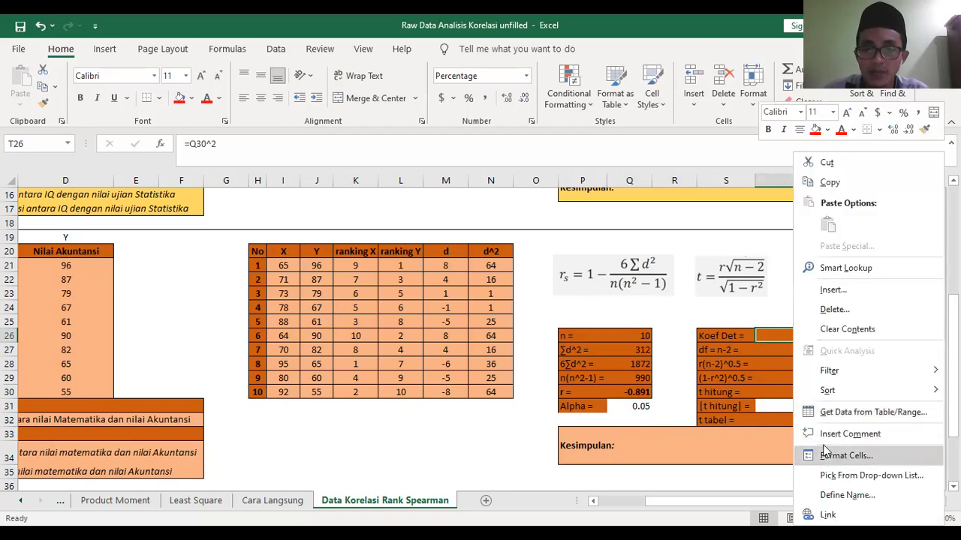
left_click(833, 455)
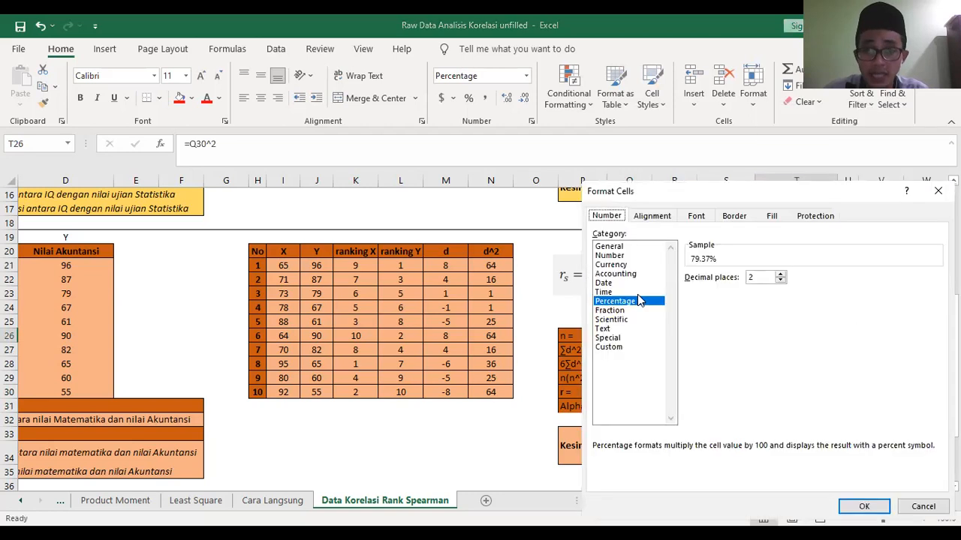
left_click(616, 256)
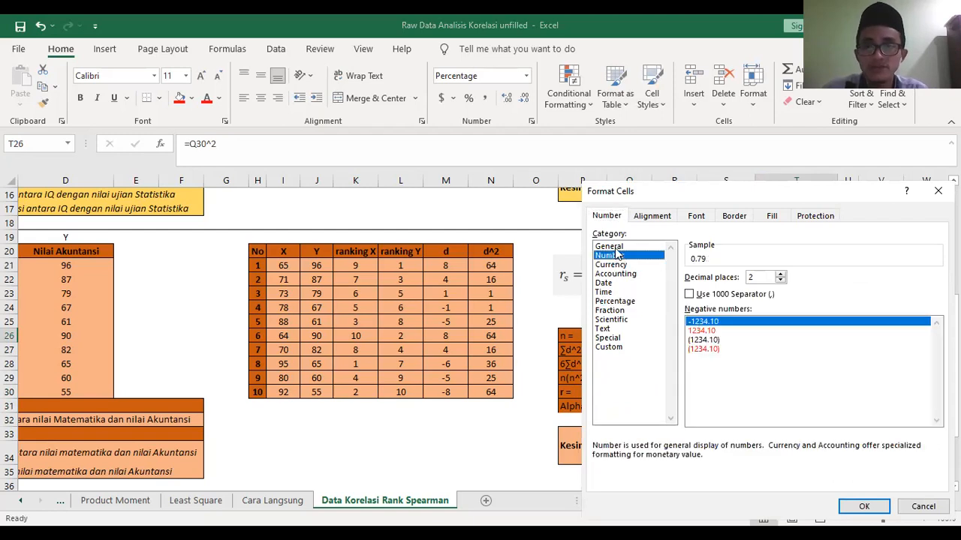
left_click(781, 274)
left_click(781, 274)
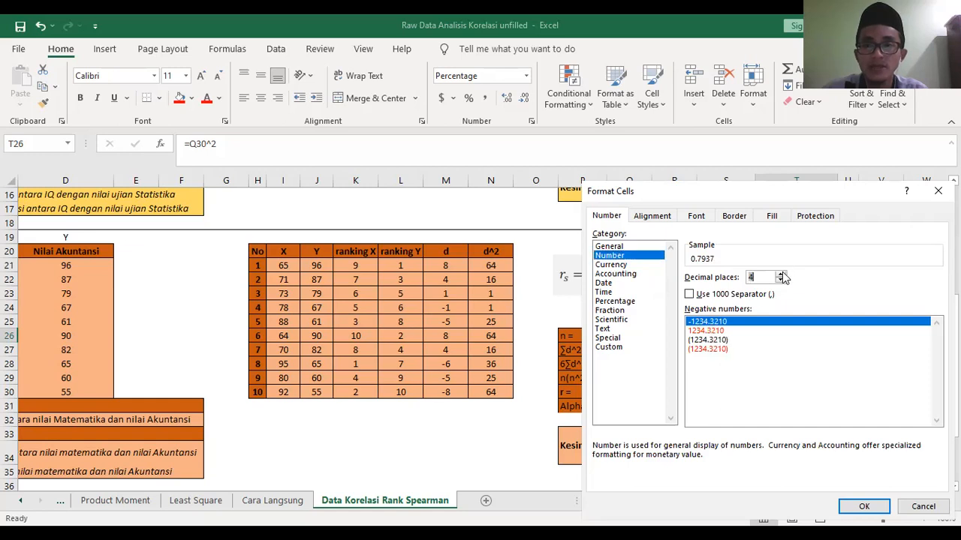
left_click(863, 508)
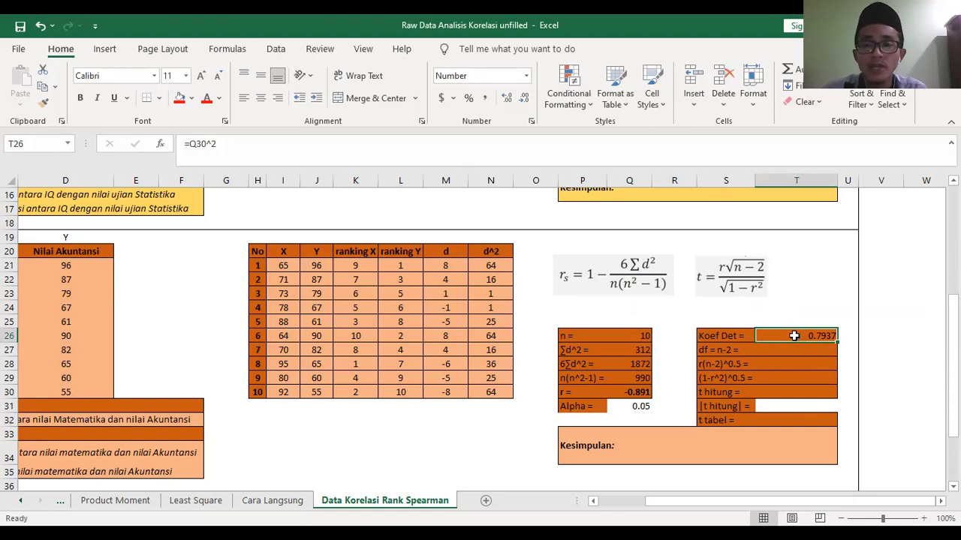
- Change the format of T26 back to Percentage with 2 decimal places
right_click(795, 335)
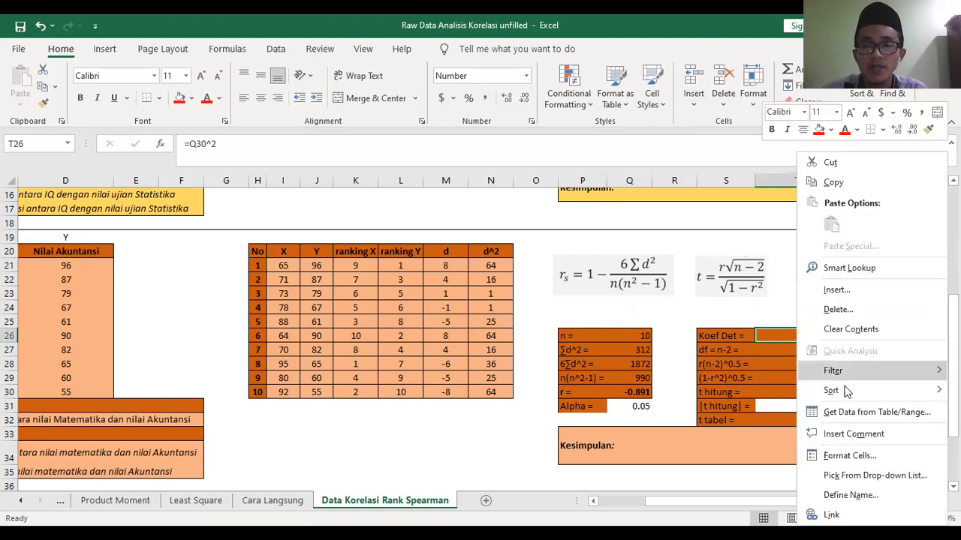
left_click(843, 453)
left_click(611, 300)
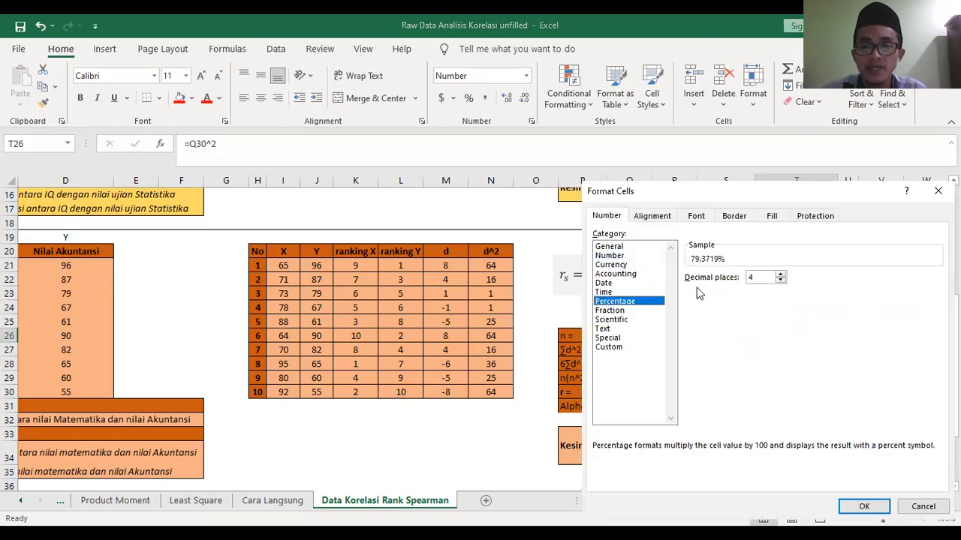
left_click(781, 280)
left_click(780, 281)
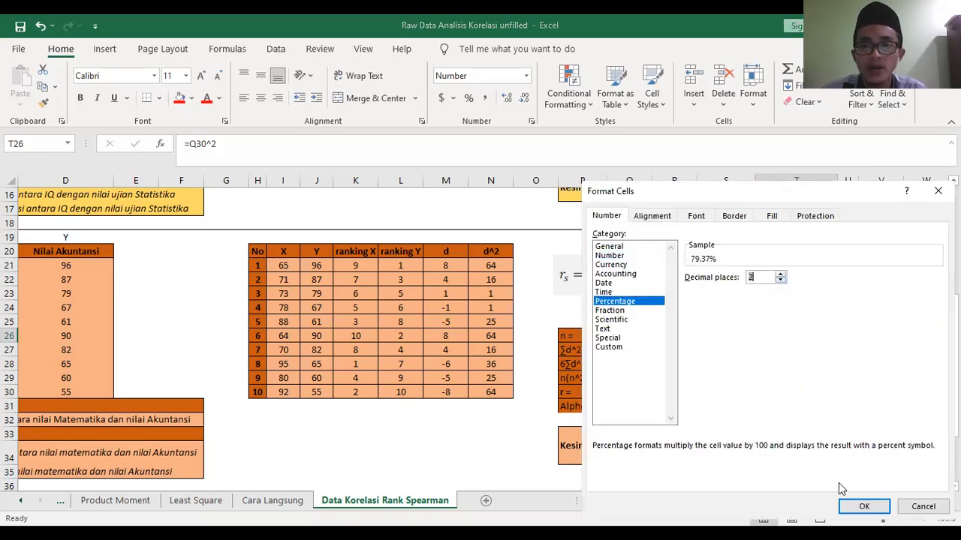
left_click(851, 506)
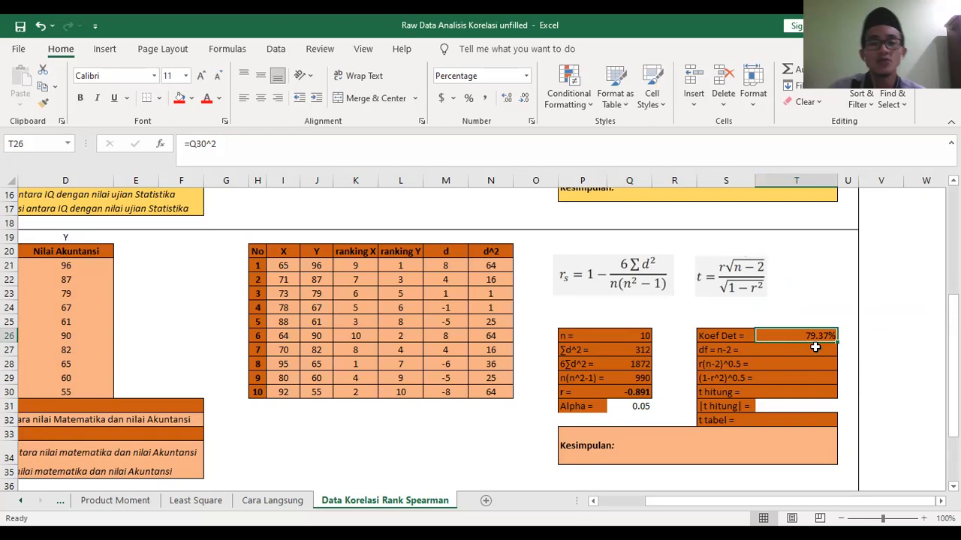
- Calculate the degrees of freedom in T27 as =Q26-2
left_click(807, 354)
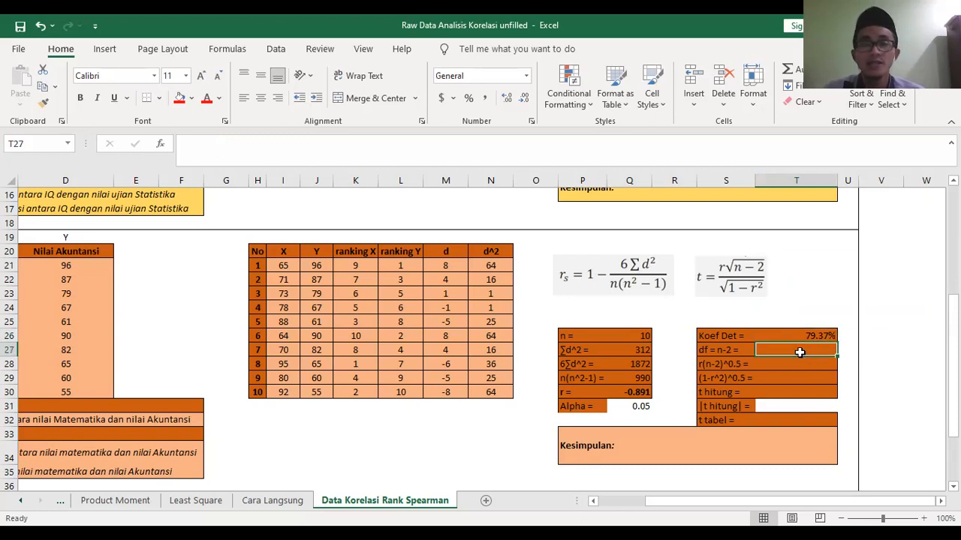
left_click_drag(754, 506, 788, 498)
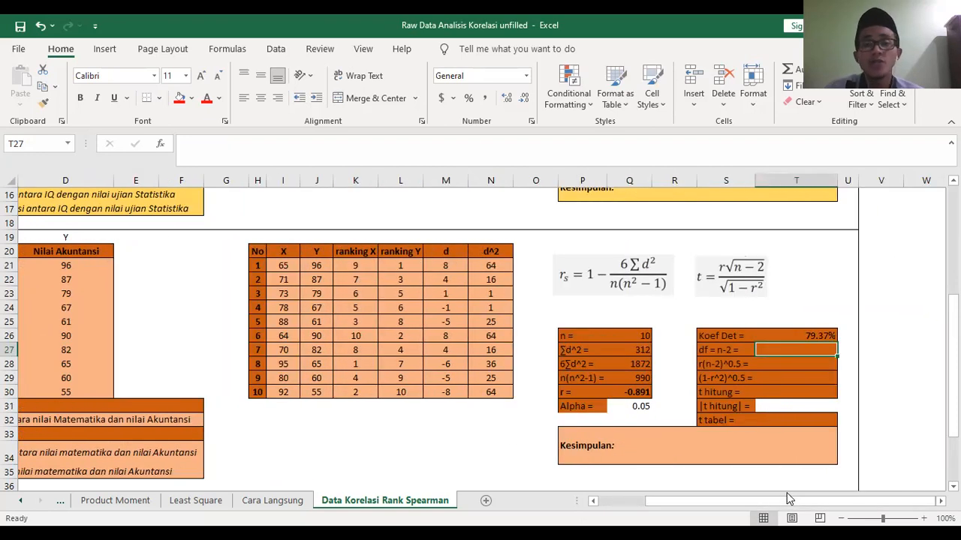
left_click(733, 285)
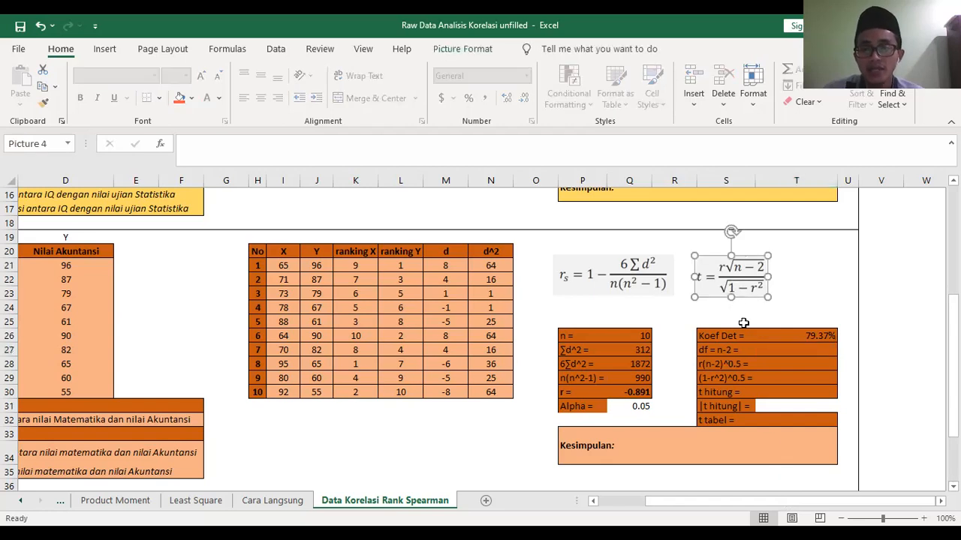
left_click(784, 352)
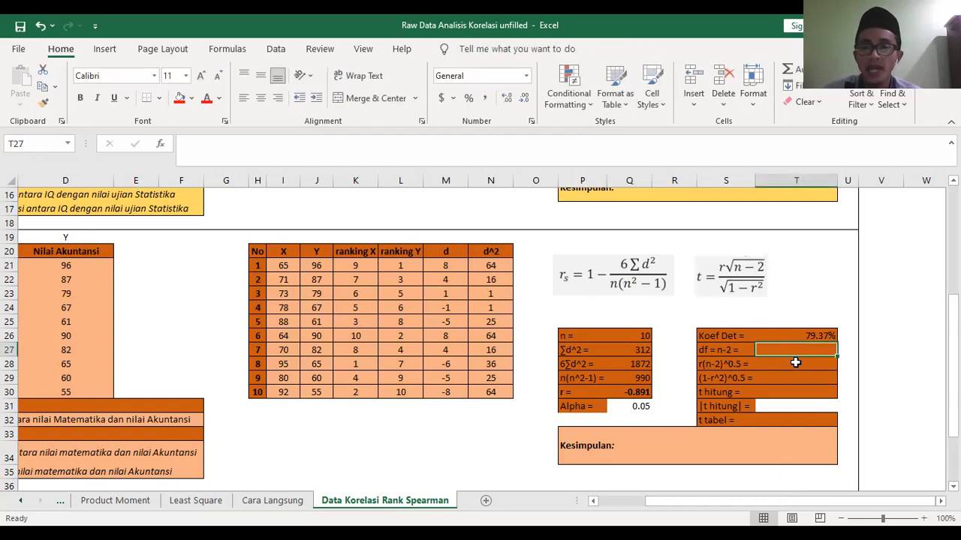
type("=")
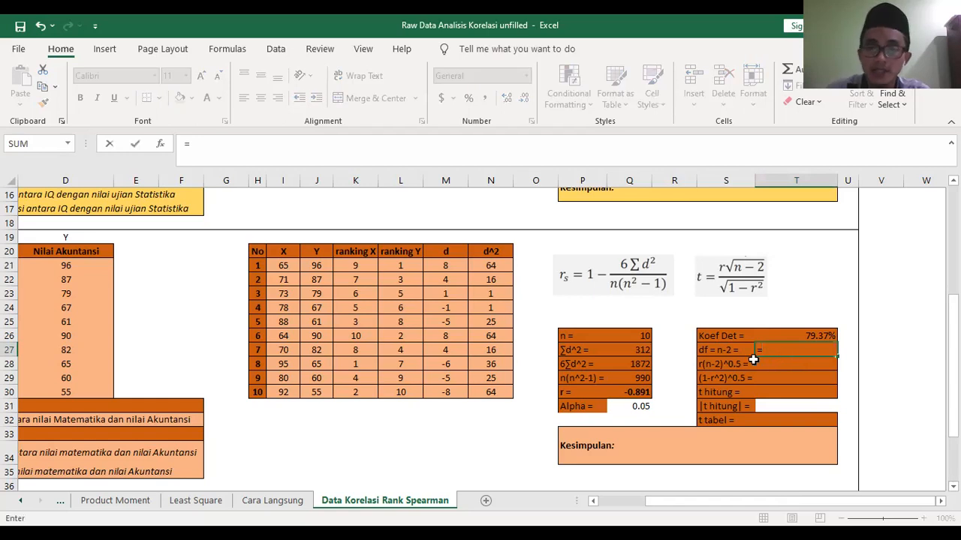
left_click(639, 336)
type("-2")
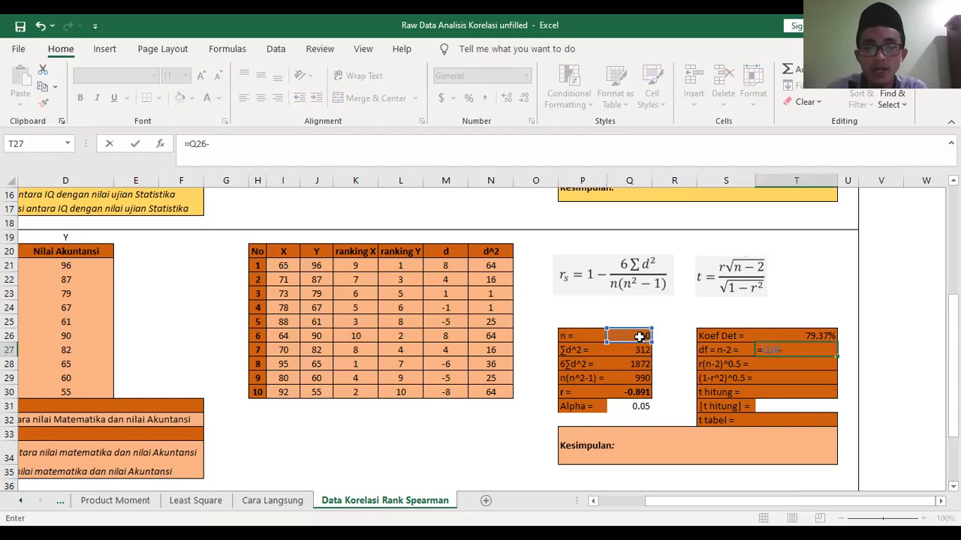
key("Return")
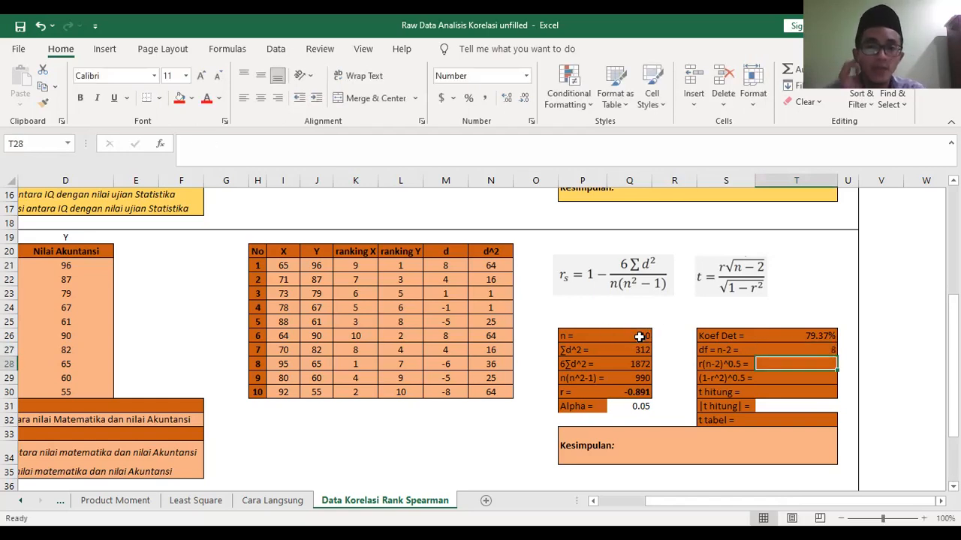
- Calculate the t-test numerator r(n-2)^0.5 in T28 as =Q30*(T27^0.5)
left_click(738, 286)
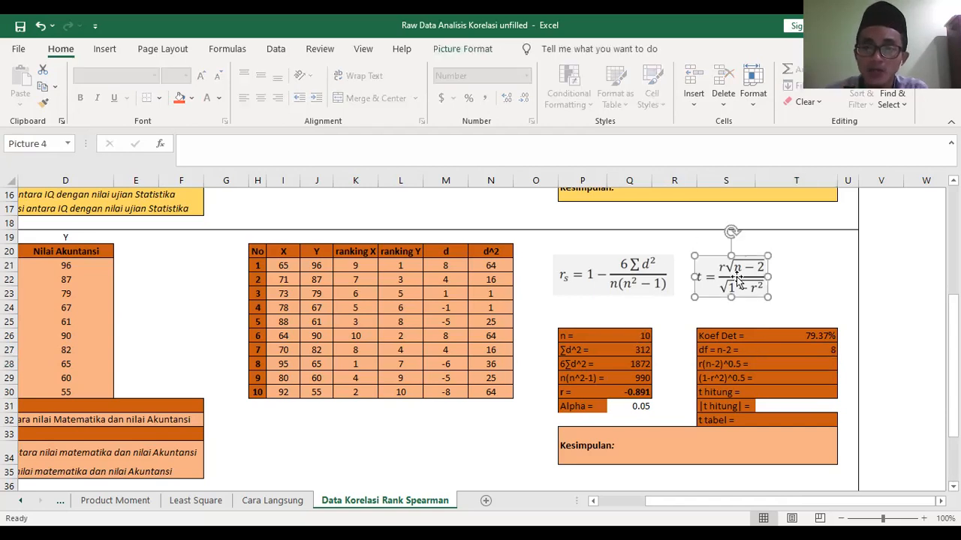
left_click(786, 365)
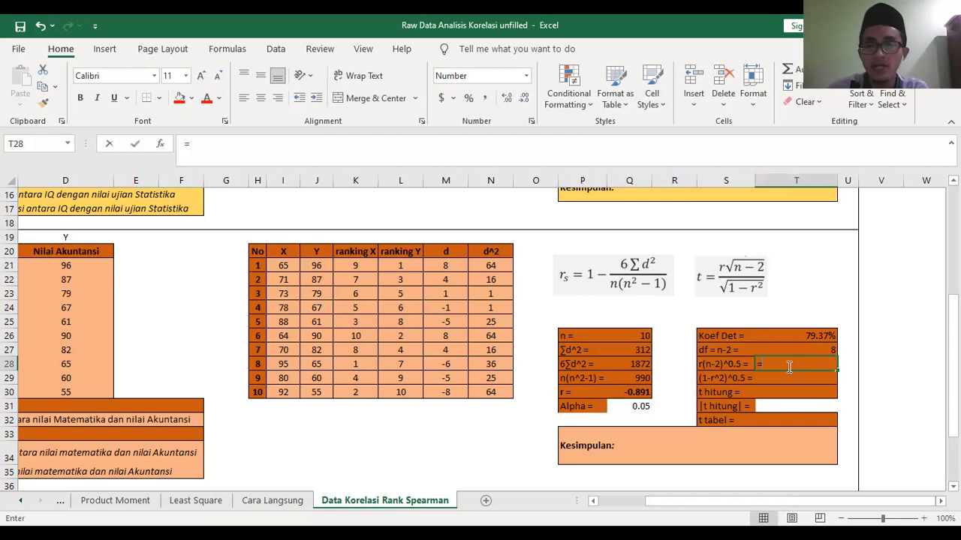
type("=")
left_click(639, 392)
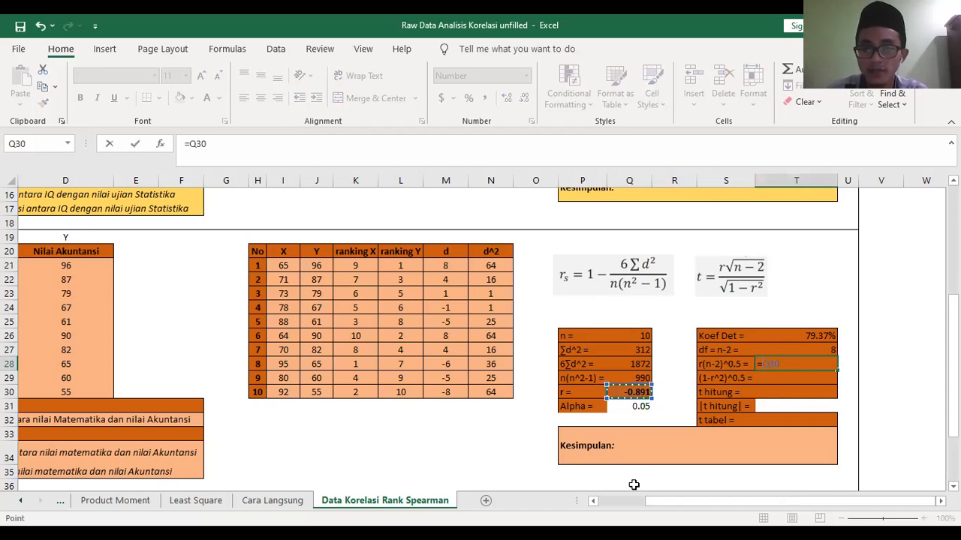
type("*(")
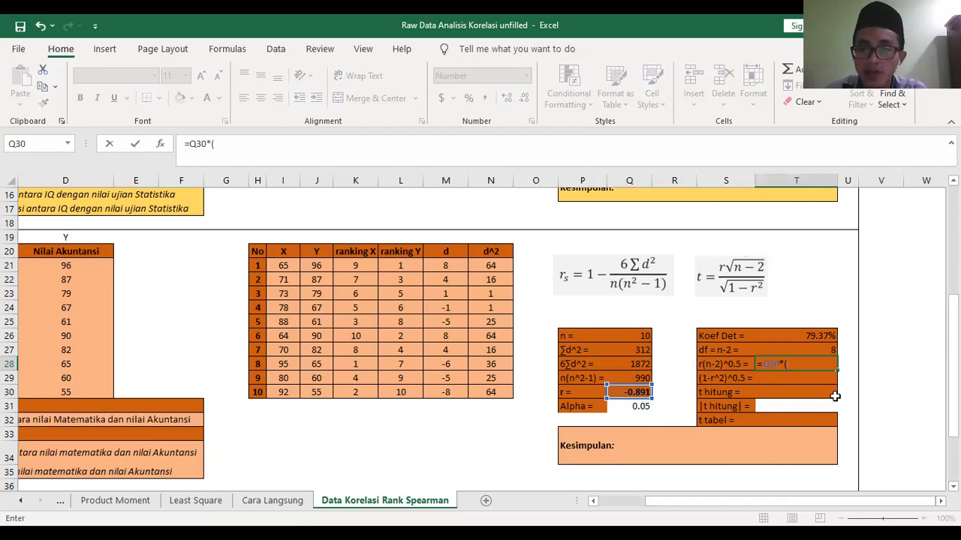
left_click(828, 349)
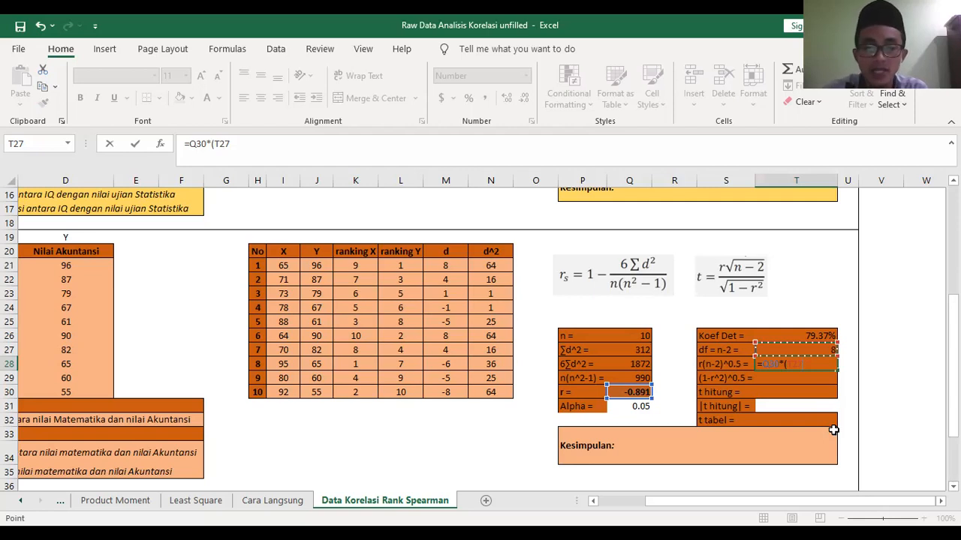
type("^0.5")
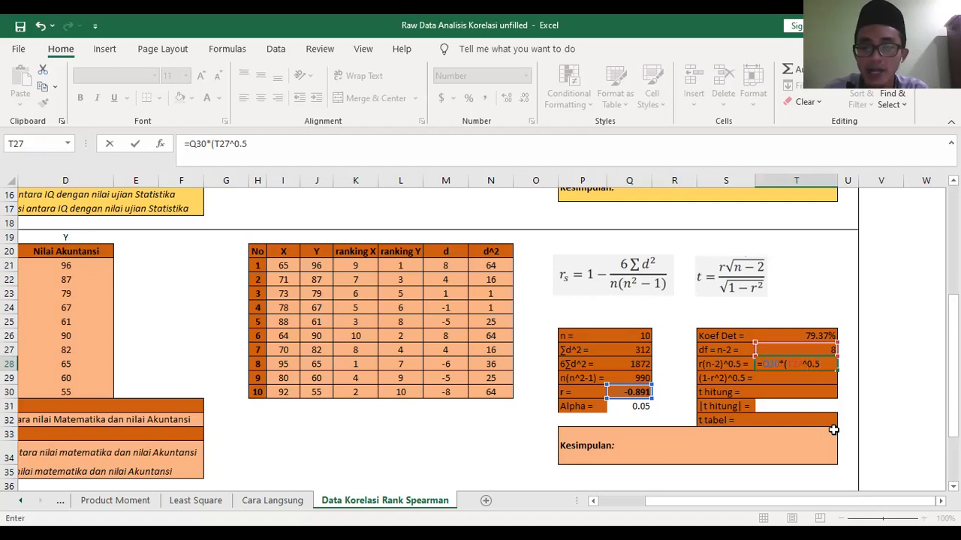
key("Return")
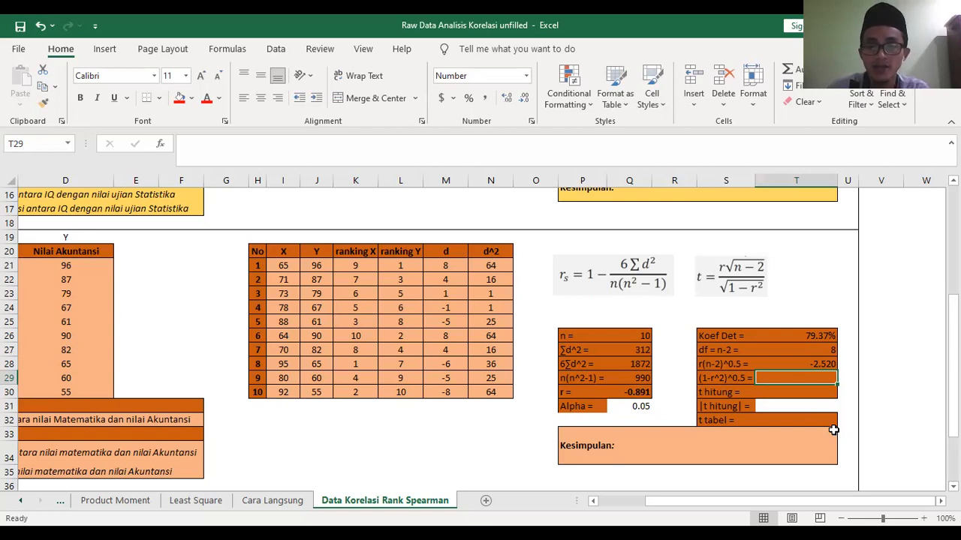
- Calculate the t-test denominator (1-r^2)^0.5 in T29 as =(1-Q30^2)^0.5
type("=(")
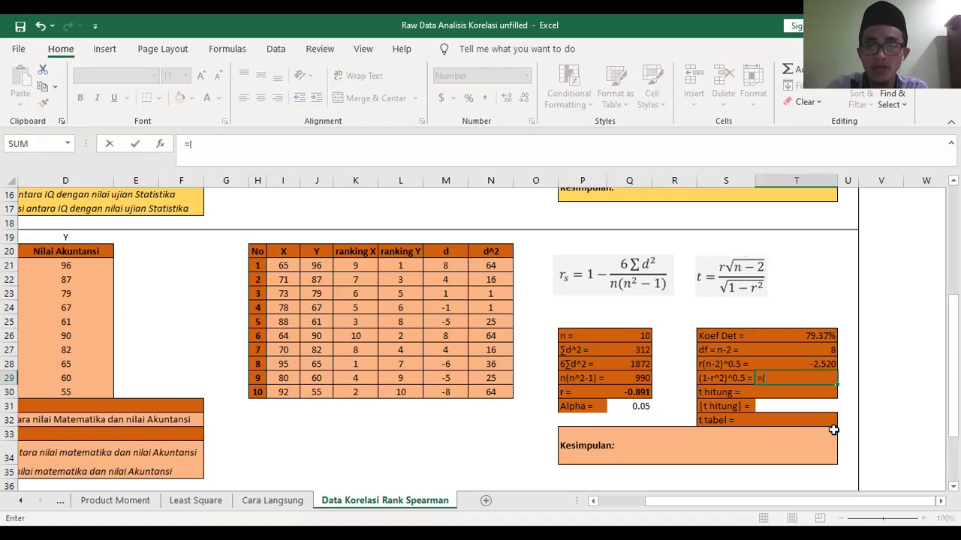
type("1-")
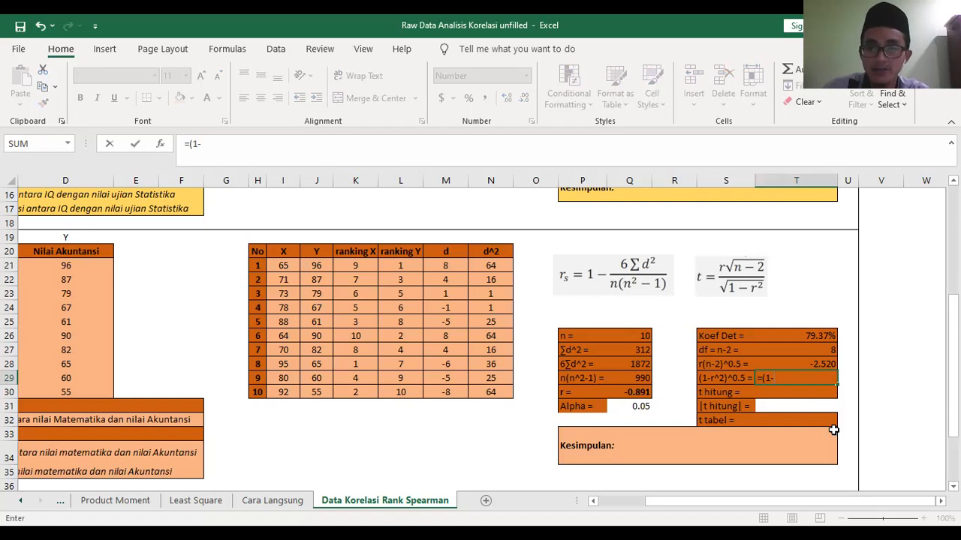
left_click(627, 392)
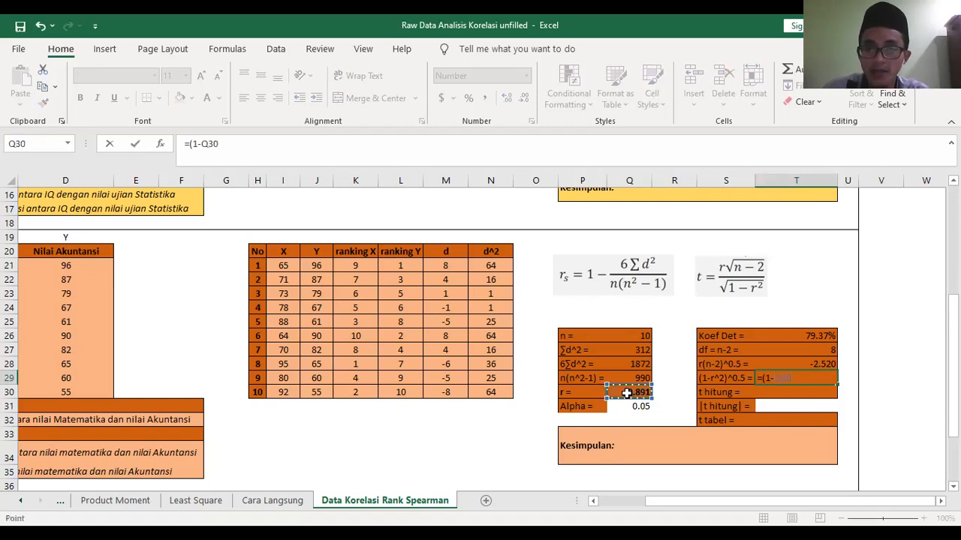
type("^2")
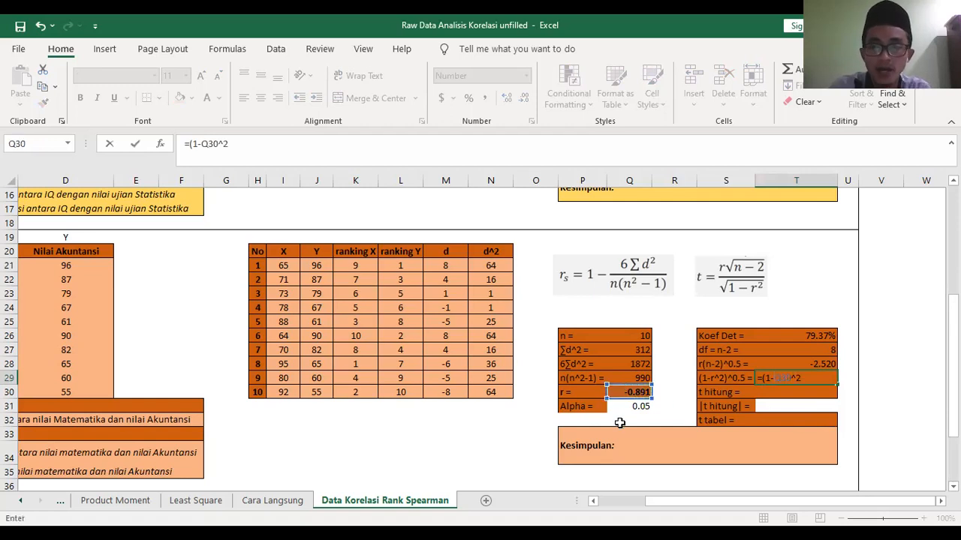
type(")")
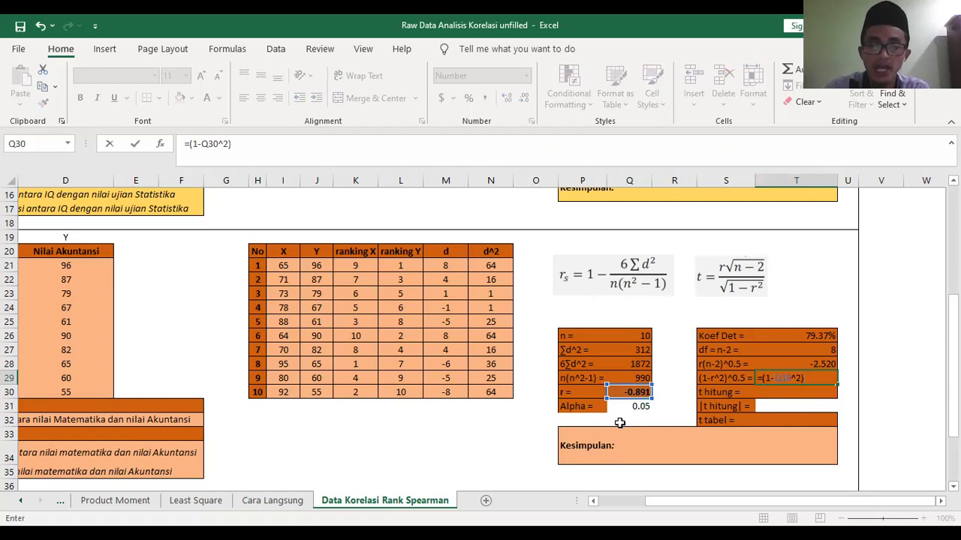
type("^0.5")
key("Return")
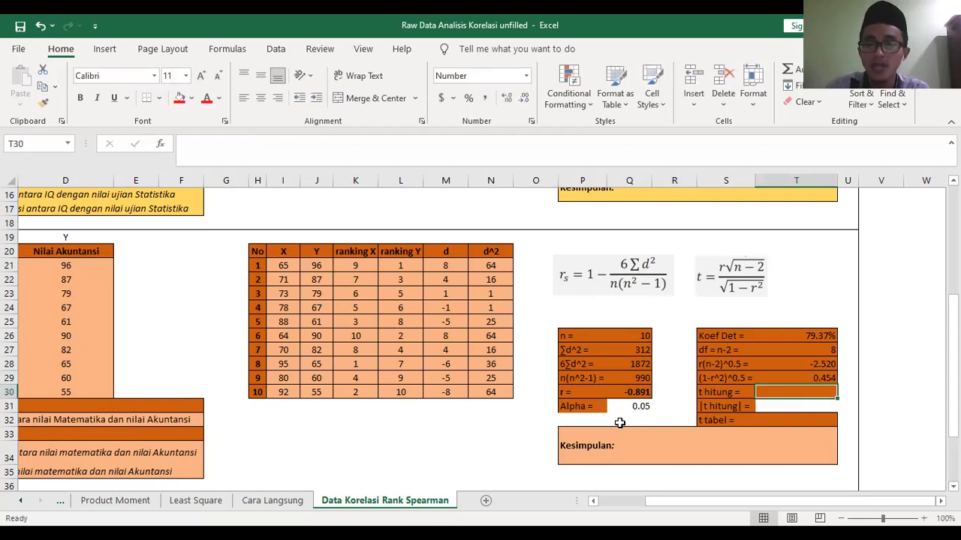
- Calculate the t hitung value in T30 as =T28/T29
type("=")
left_click(815, 365)
type("/")
left_click(809, 377)
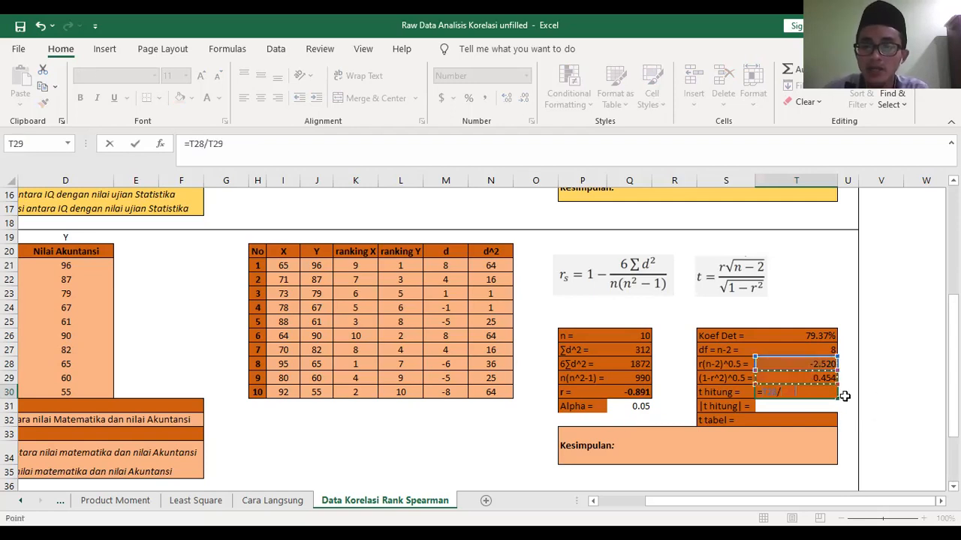
key("Return")
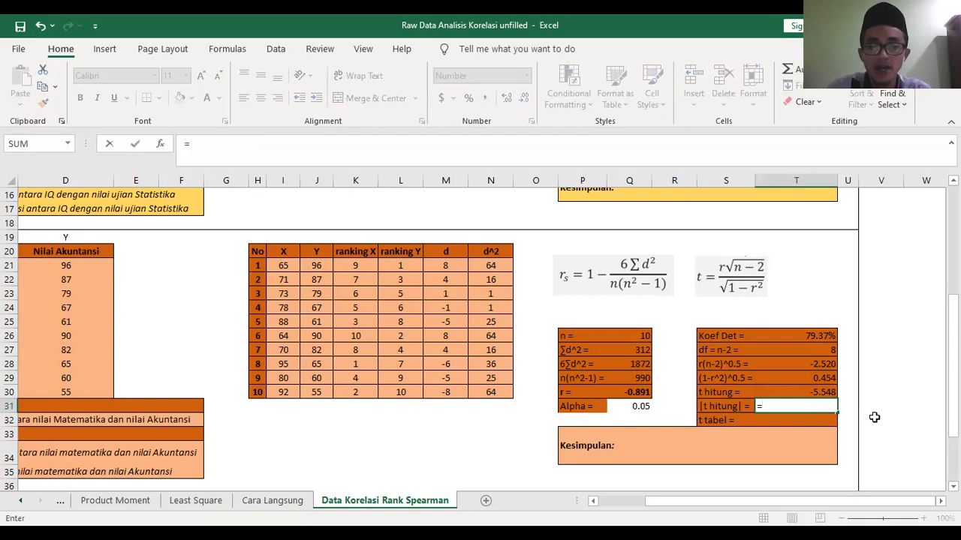
- Calculate the absolute t hitung value in T31 as =ABS(T30)
type("ABS(")
left_click(819, 392)
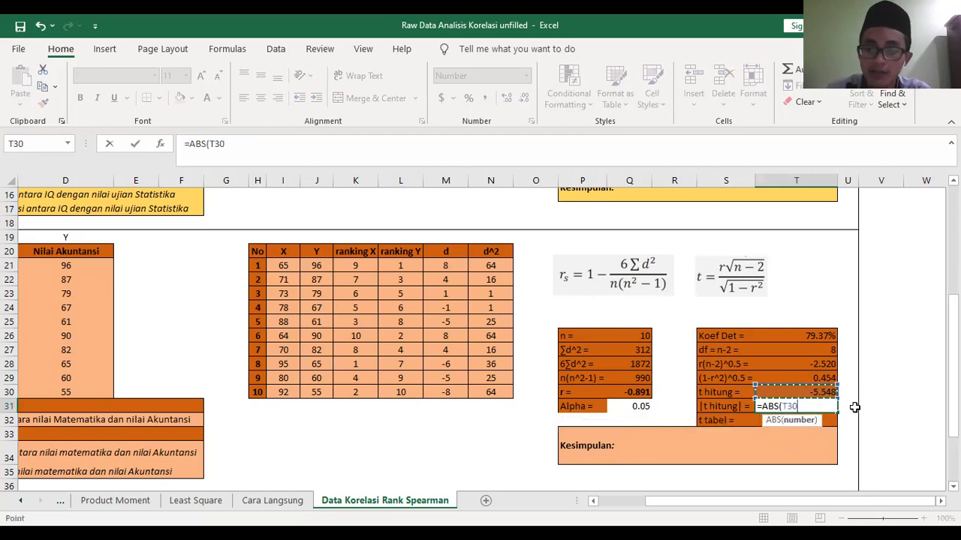
type(")")
key("Return")
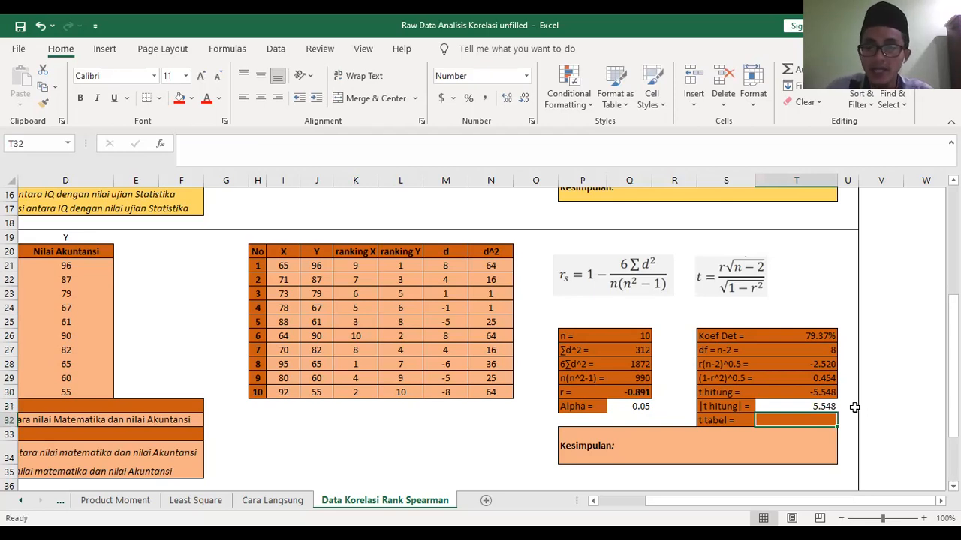
- Calculate the two-tailed t tabel value in T32 as =T.INV.2T(Q31,T27), using alpha and the degrees of freedom
type("=")
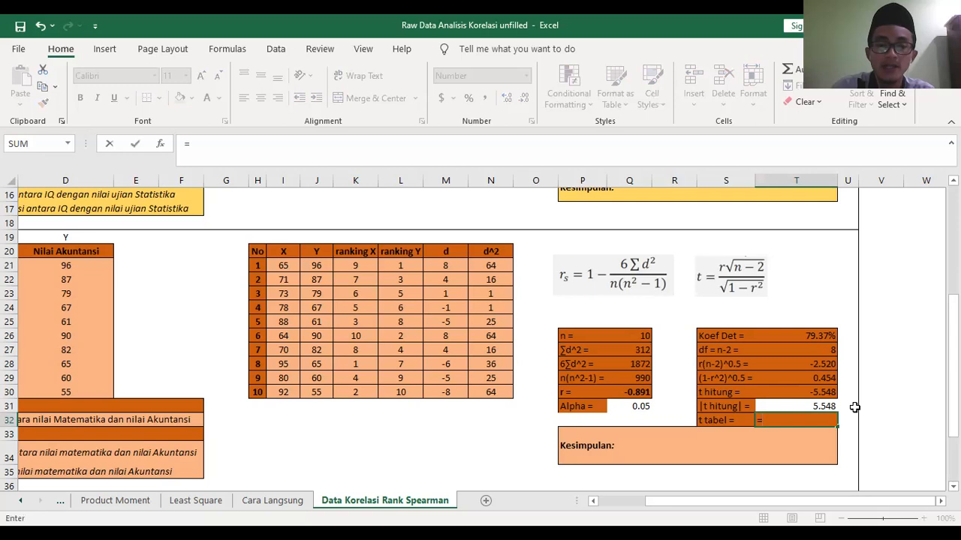
type("T")
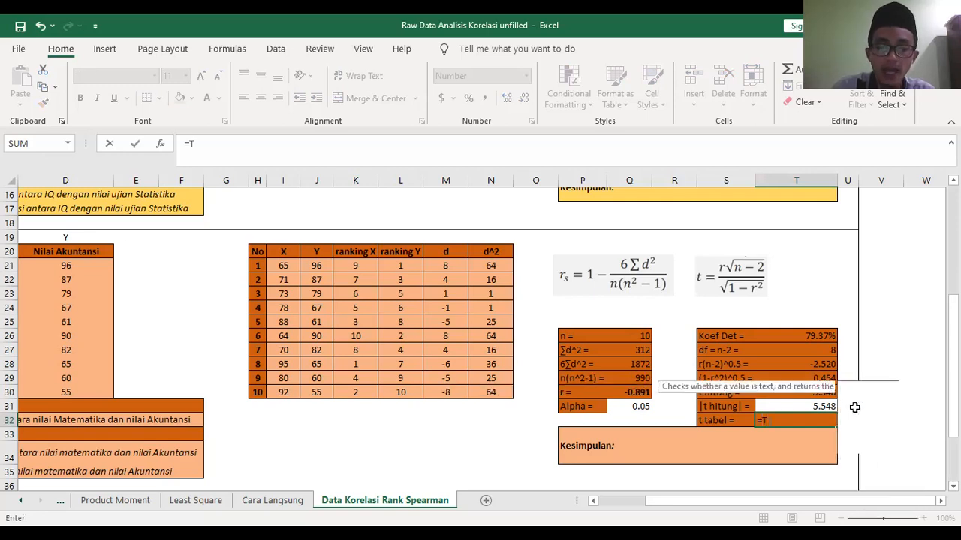
type(".INV.")
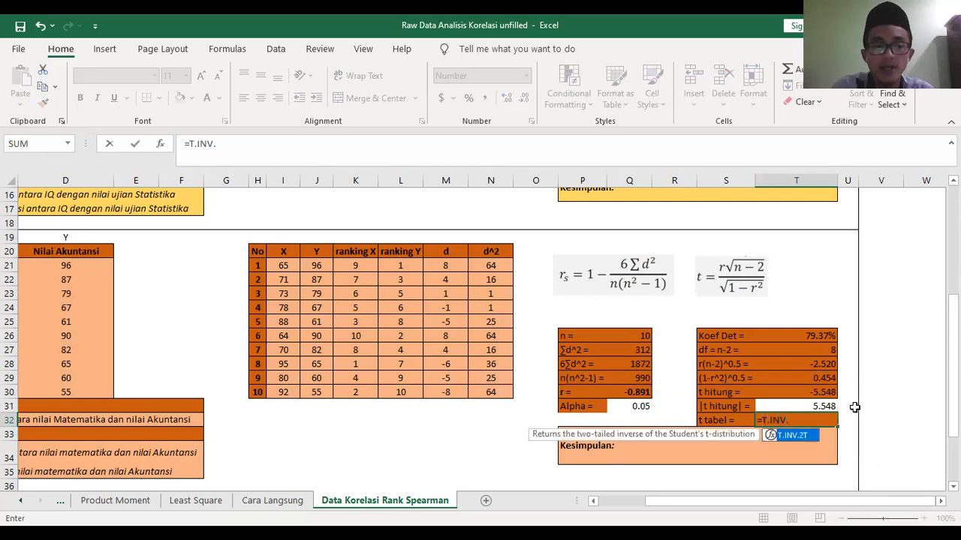
type("2T")
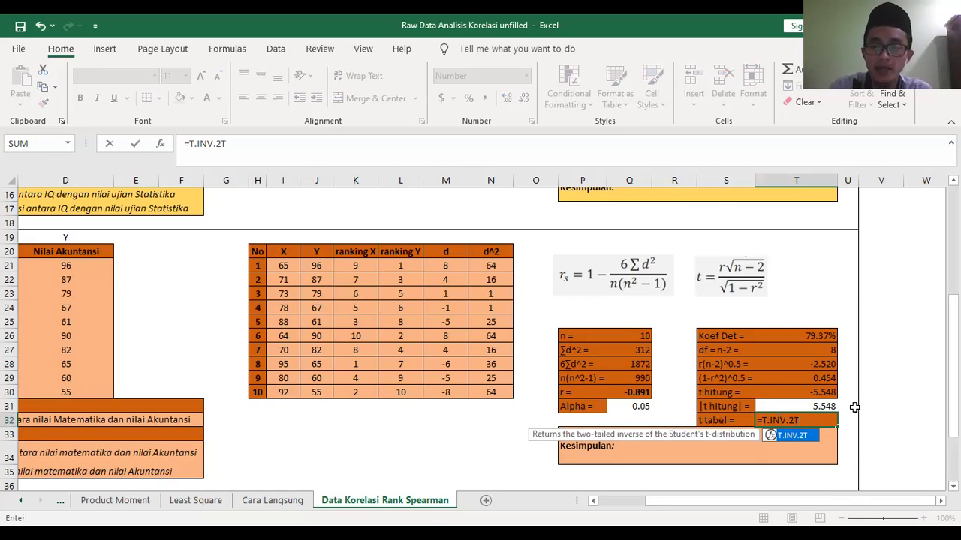
type("(")
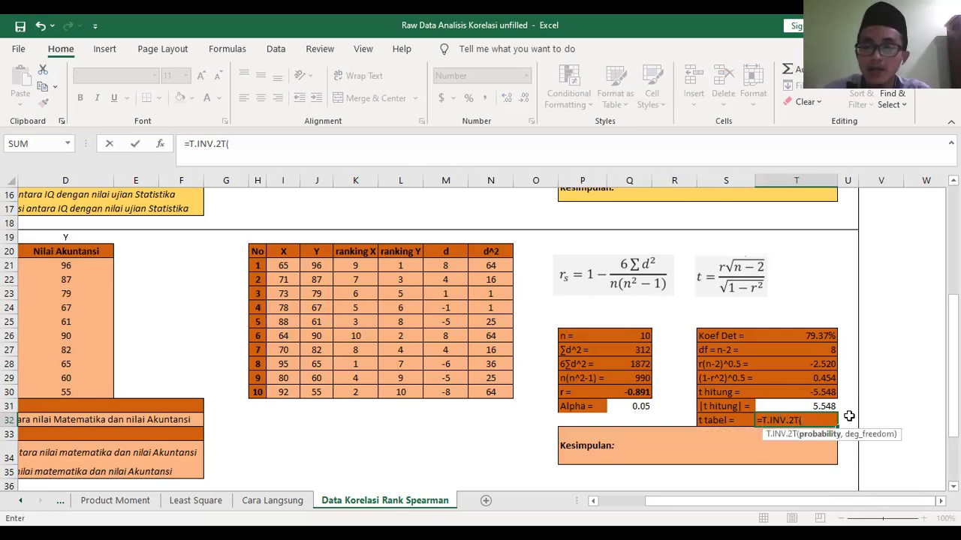
left_click(639, 406)
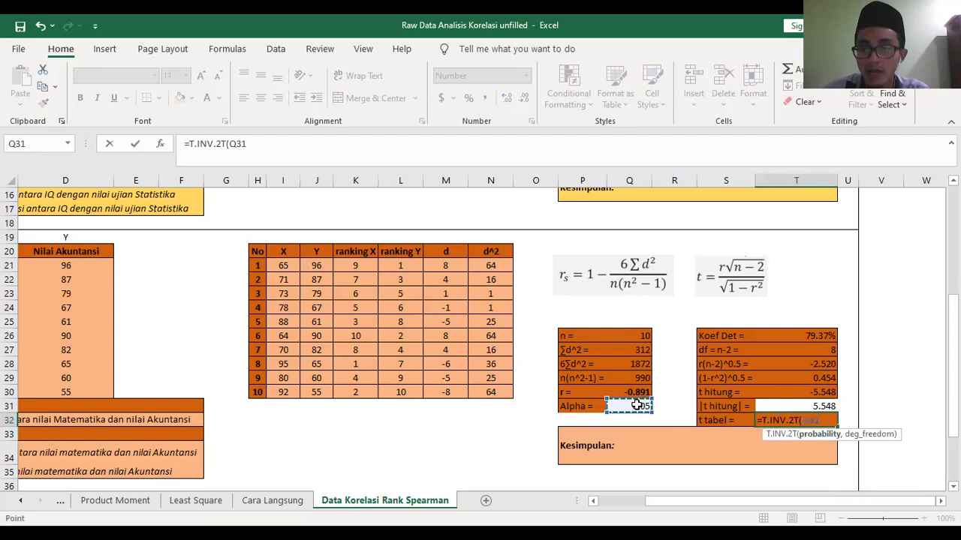
type(",")
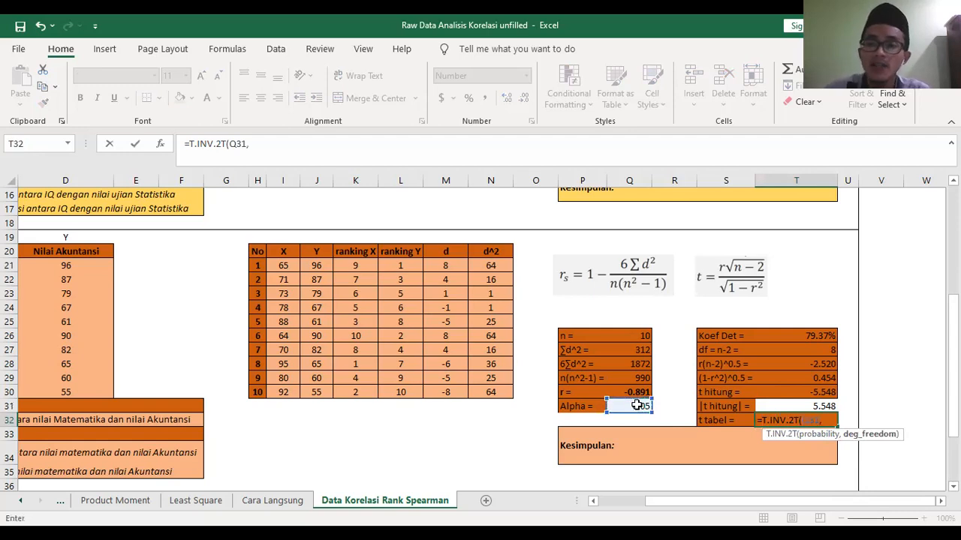
left_click(810, 348)
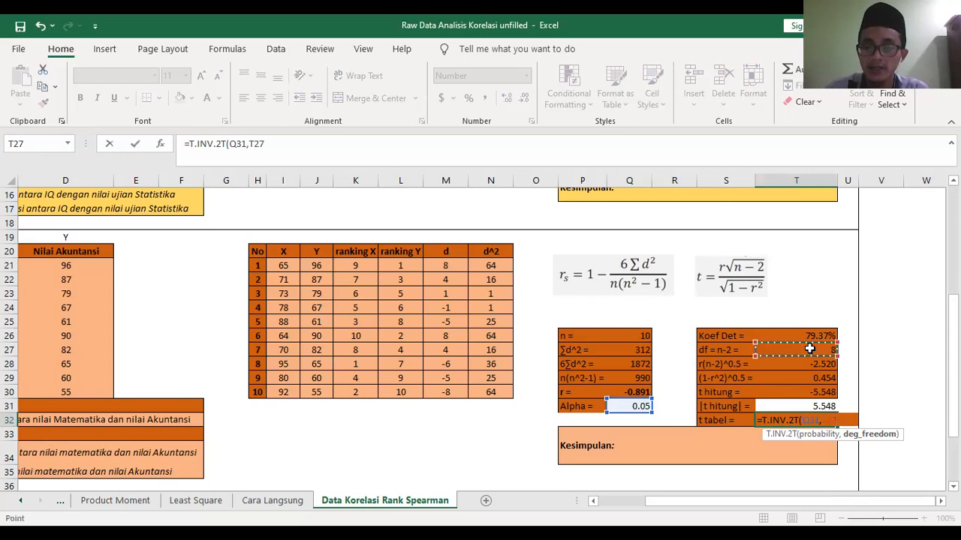
key("Return")
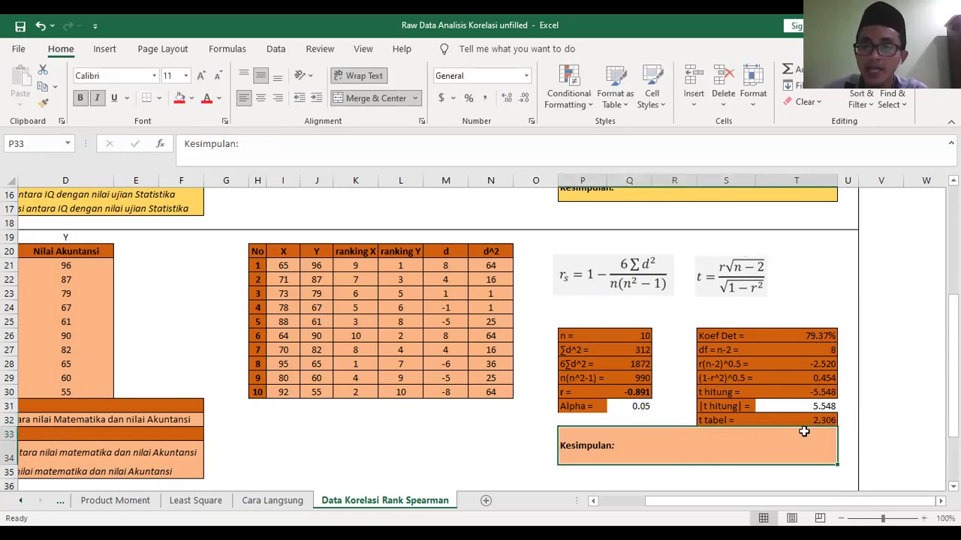
- Start the conclusion in P33 after "Kesimpulan:" with the test comparison "|t hit|> t tabel,"
double_click(697, 448)
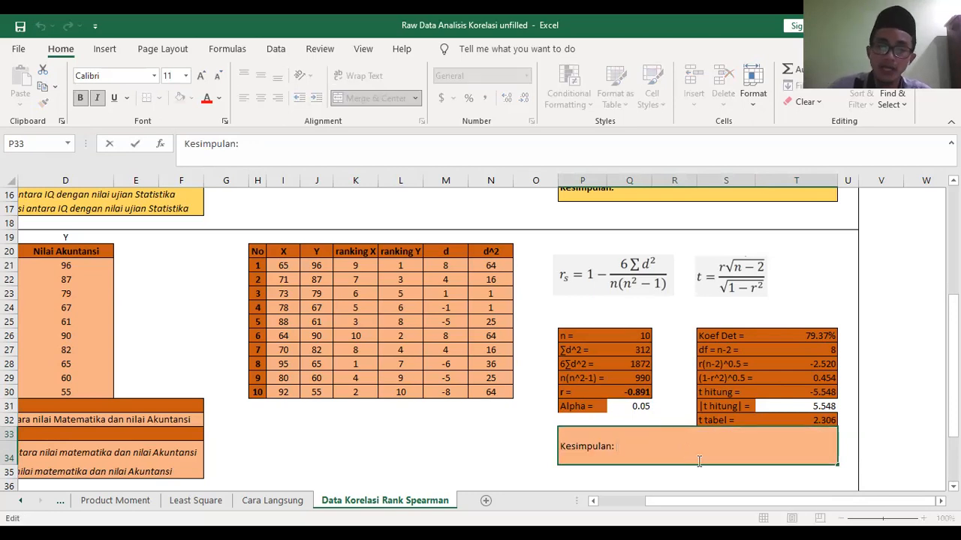
type("t")
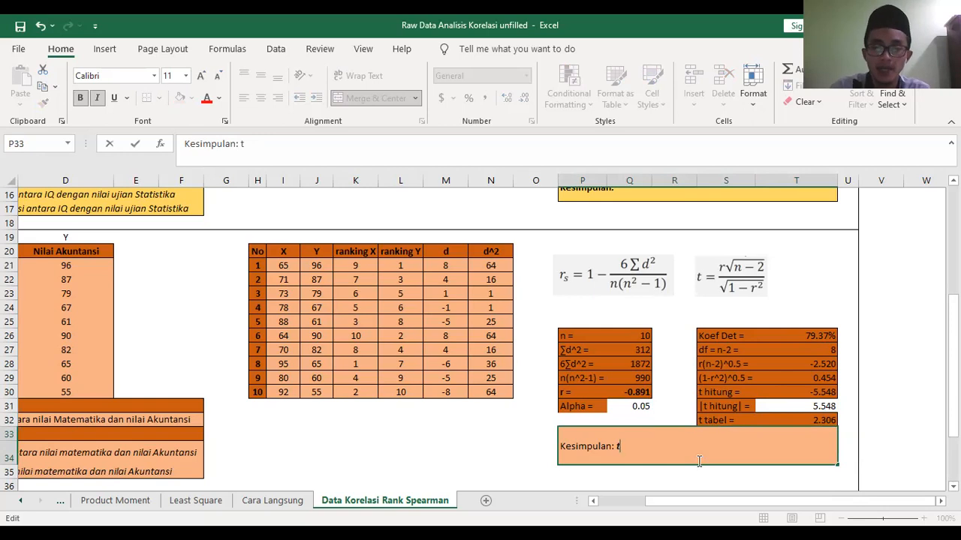
key("BackSpace")
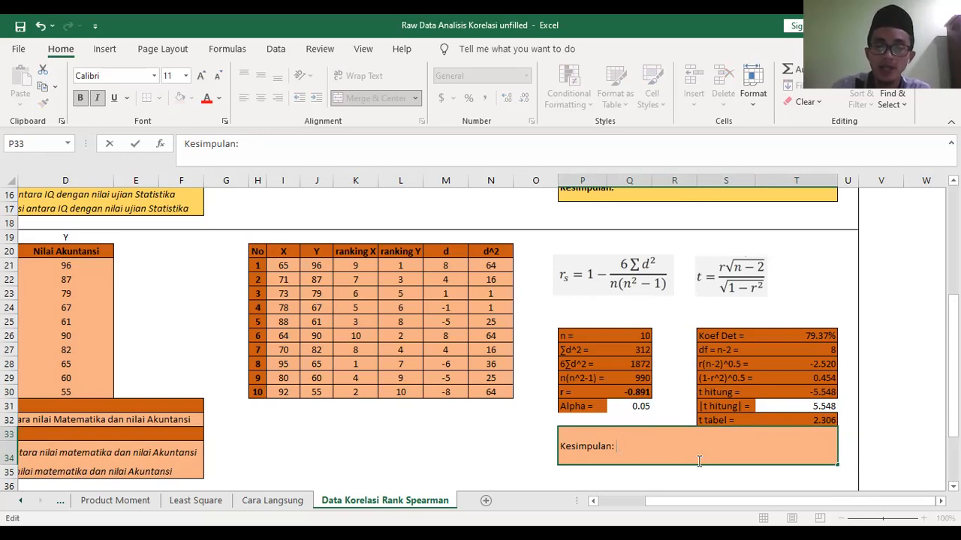
type("|")
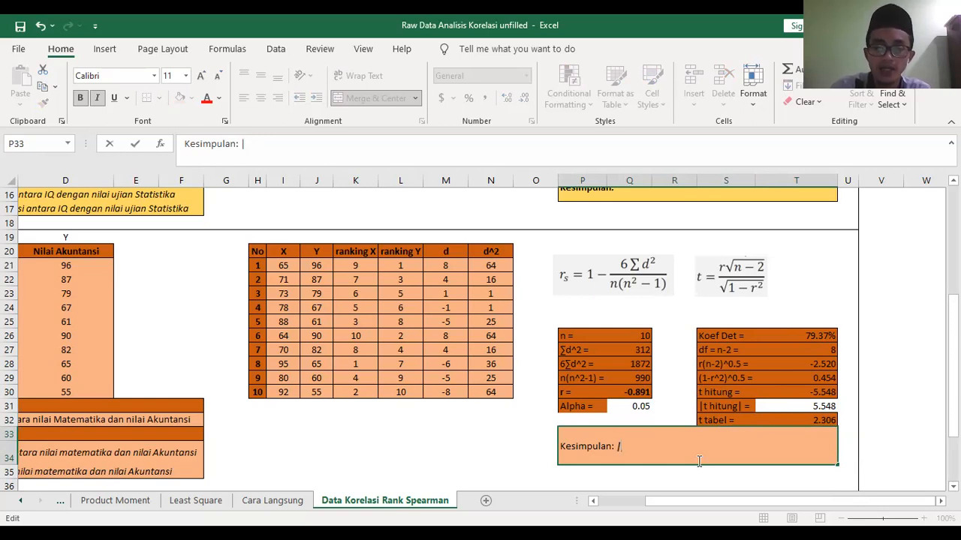
type("t hit")
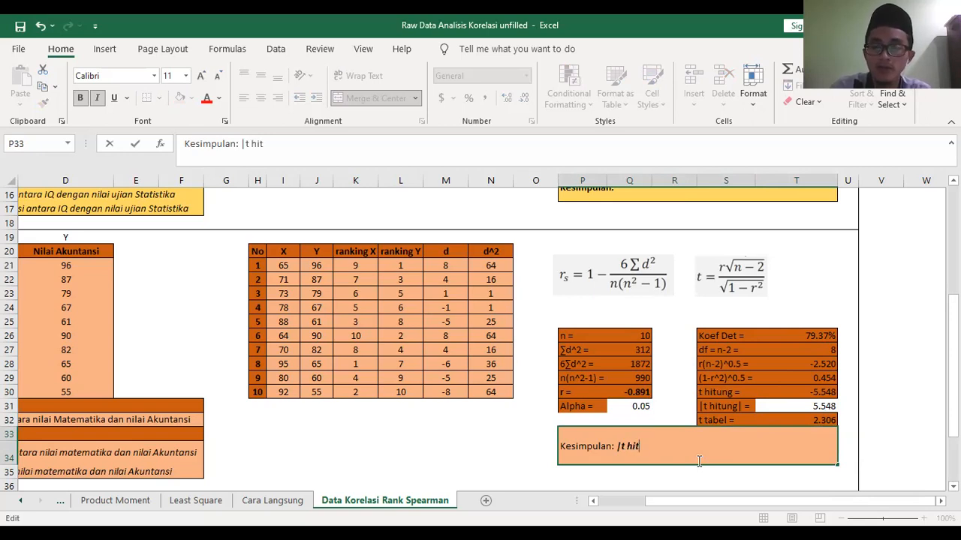
type("|")
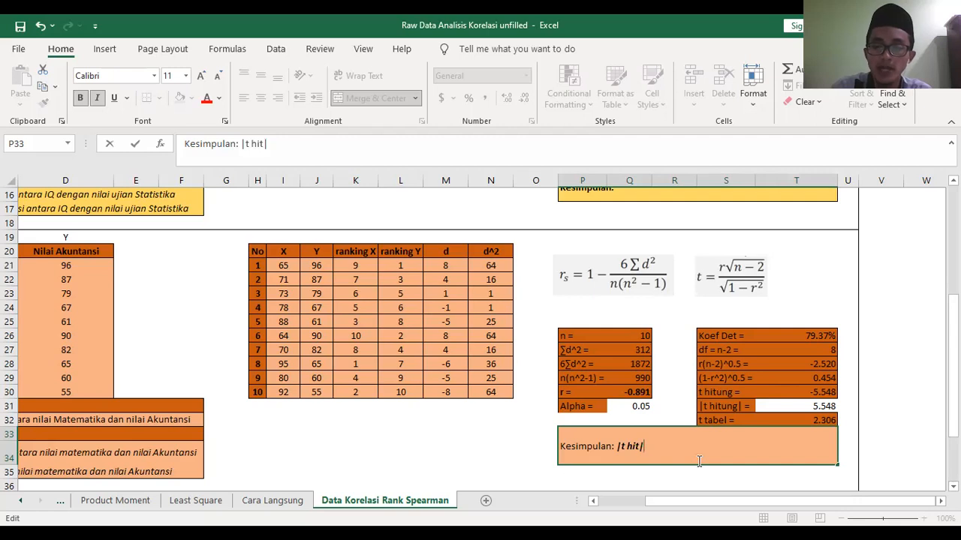
type(">t")
key("BackSpace")
type("t tabel,")
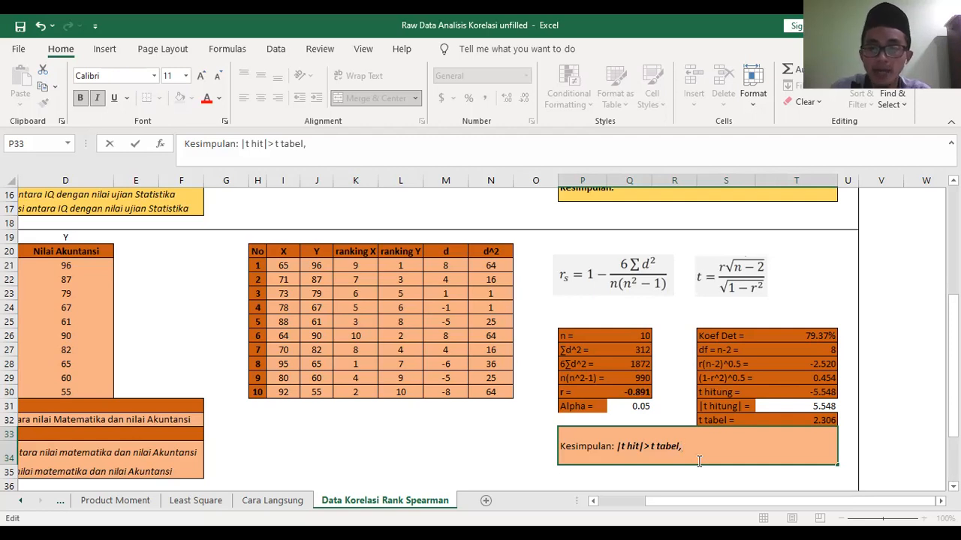
type(" ad")
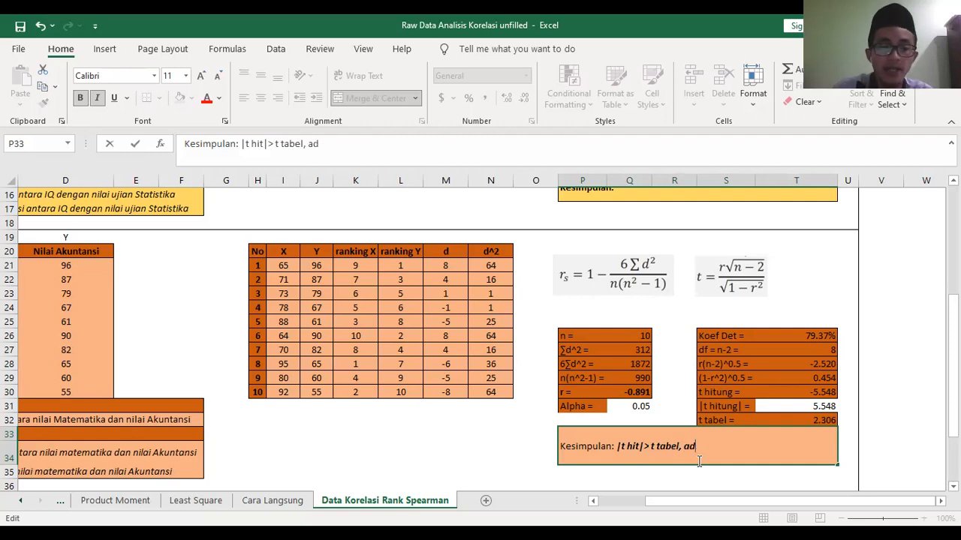
type("a kore")
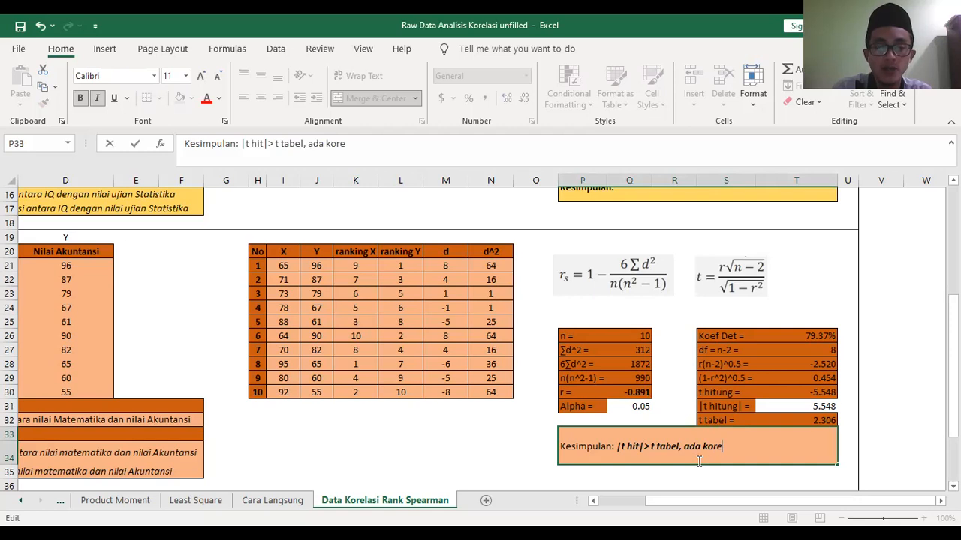
type("lasi sig")
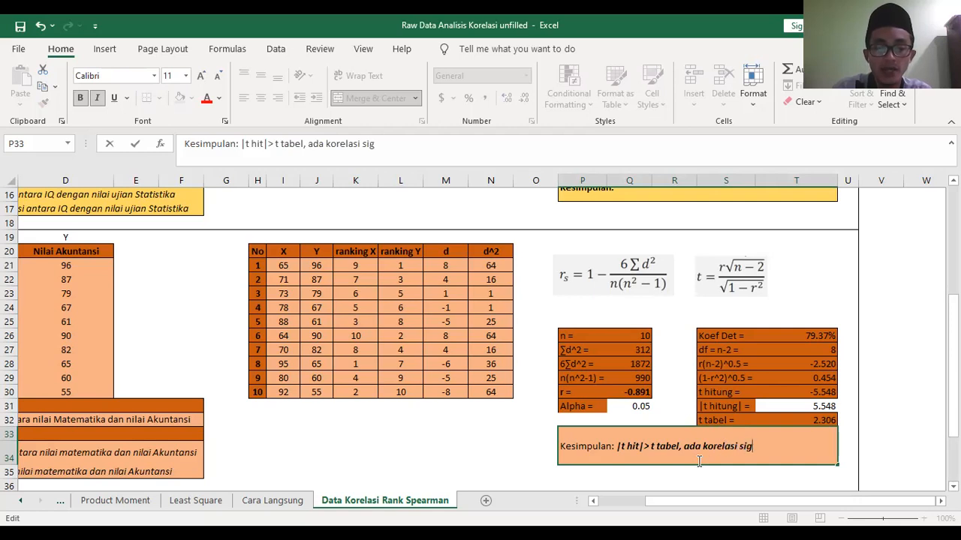
type("nifikan antar")
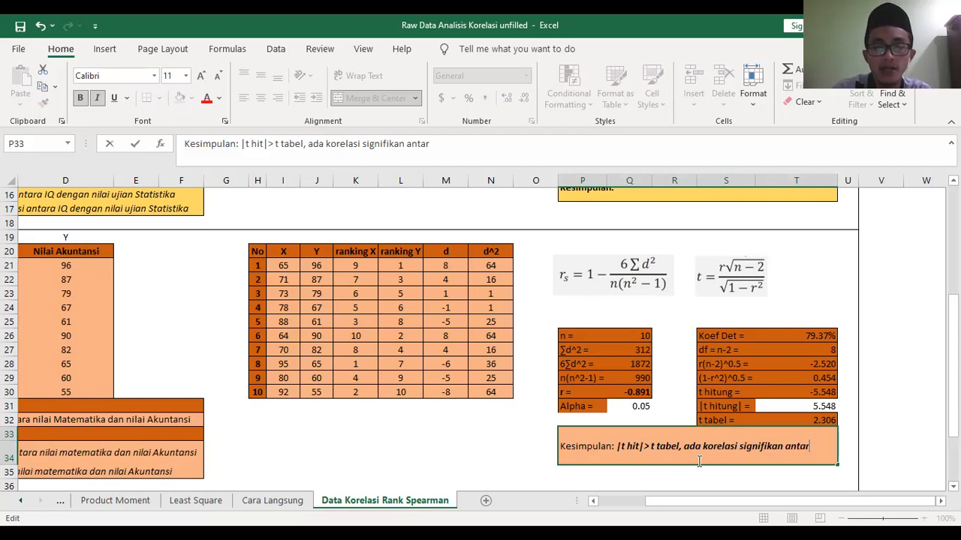
type("a nilai")
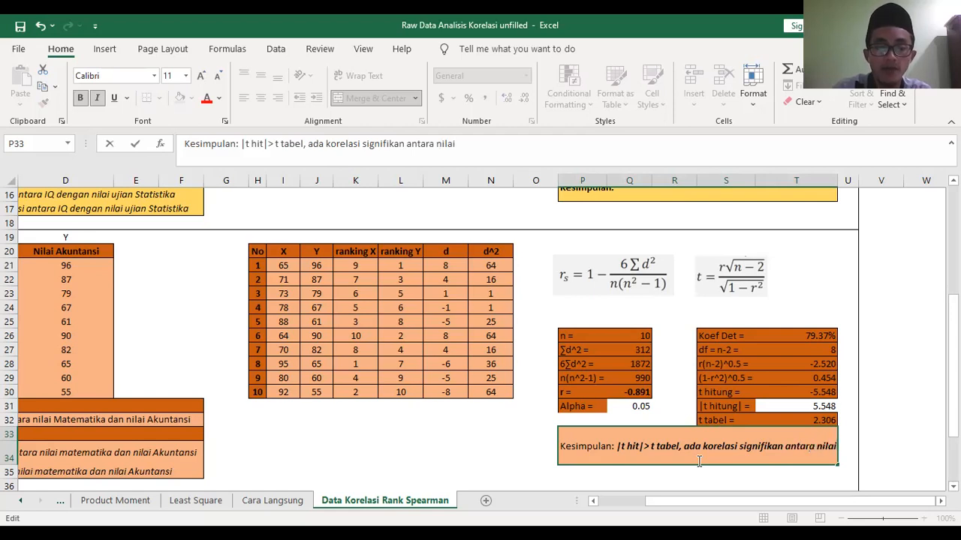
type(" matemat")
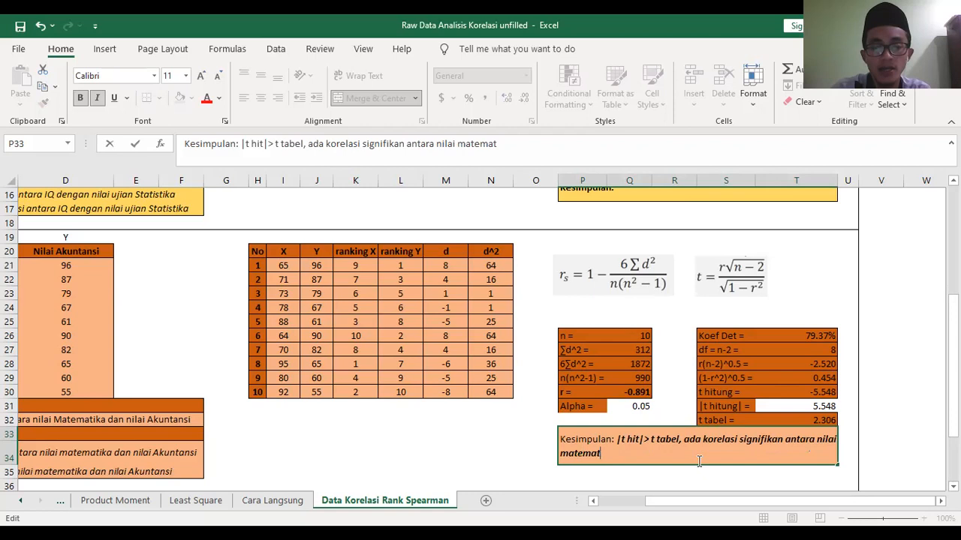
type("ika dan")
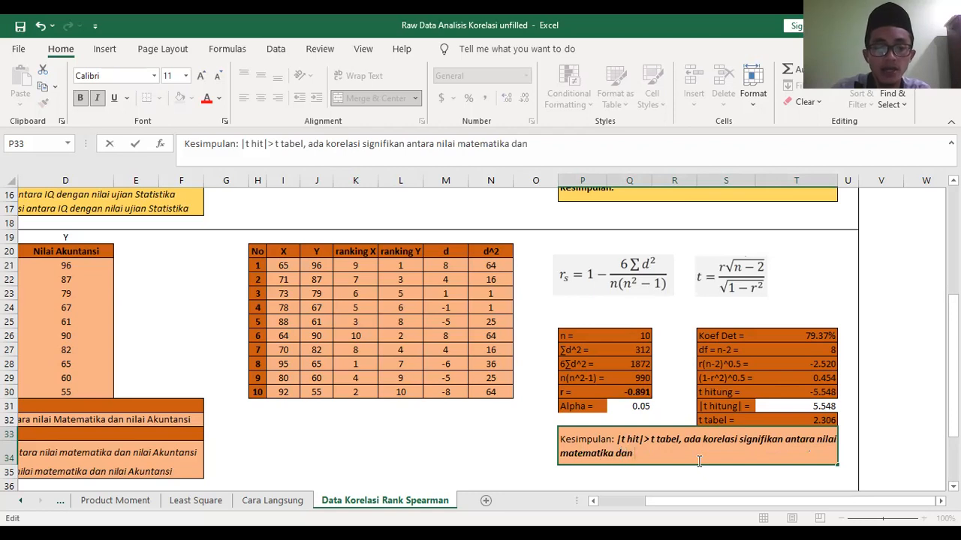
type(" nilai akuntansi")
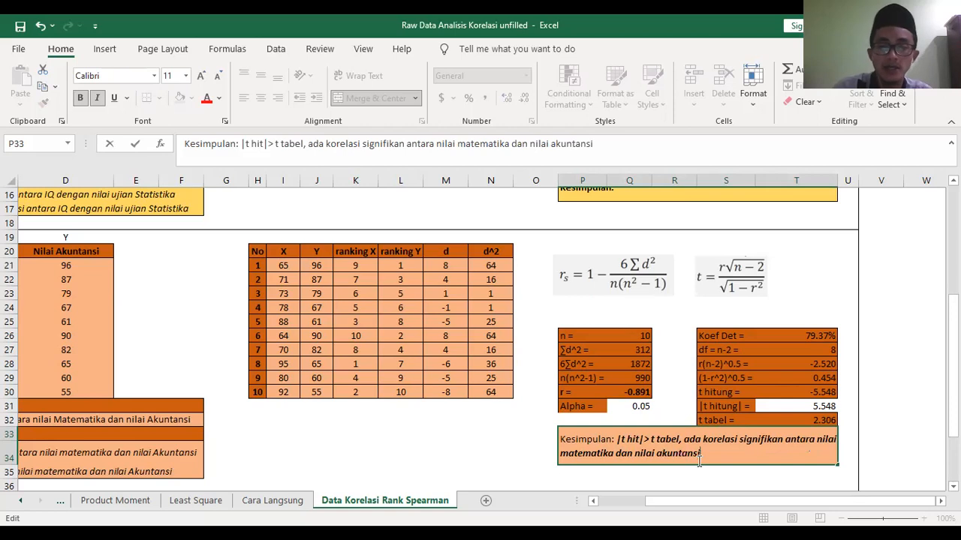
- Complete the conclusion in P33 with "ada korelasi signifikan antara nilai matematika dan nilai akuntansi"
left_click(508, 420)
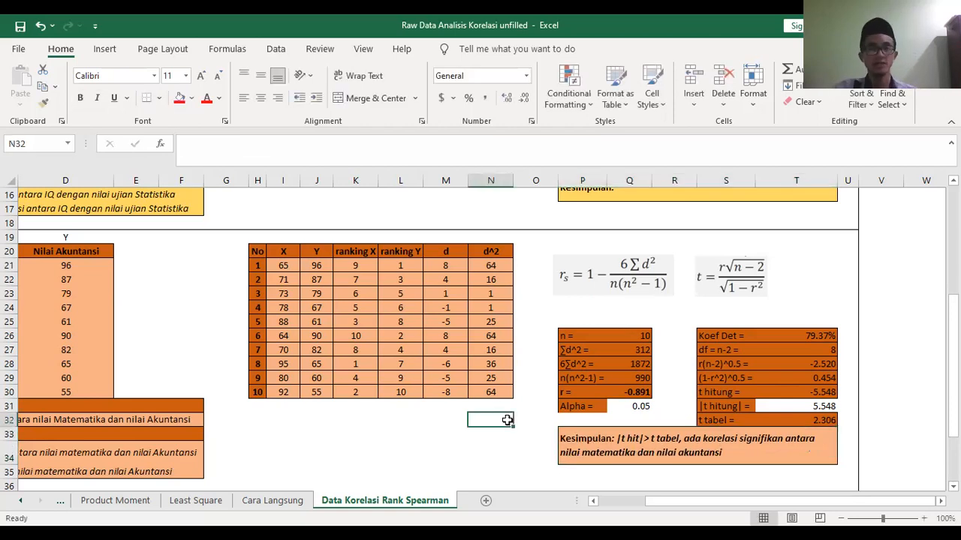
- Copy the Nilai Matematika and Nilai Akuntansi scores in C21:D30
left_click_drag(679, 507, 636, 506)
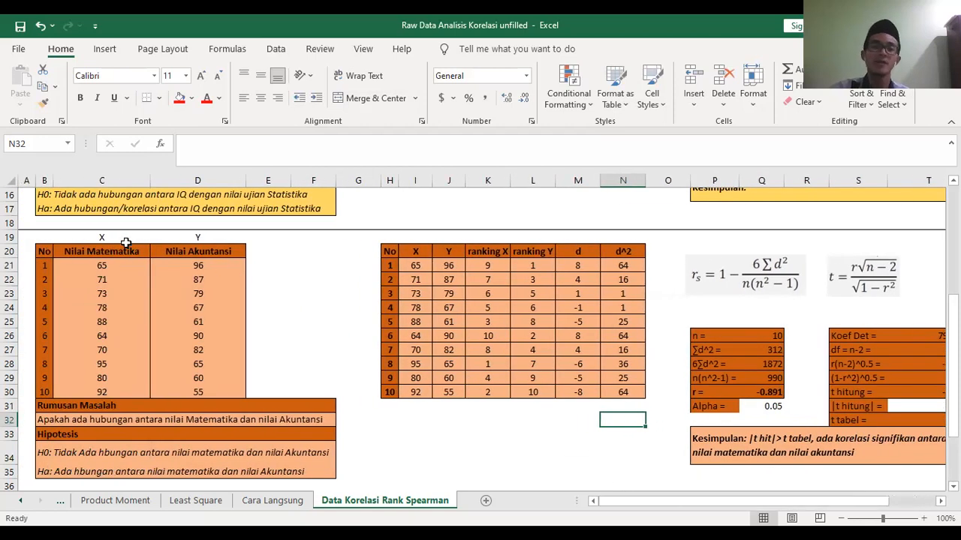
left_click_drag(113, 267, 220, 391)
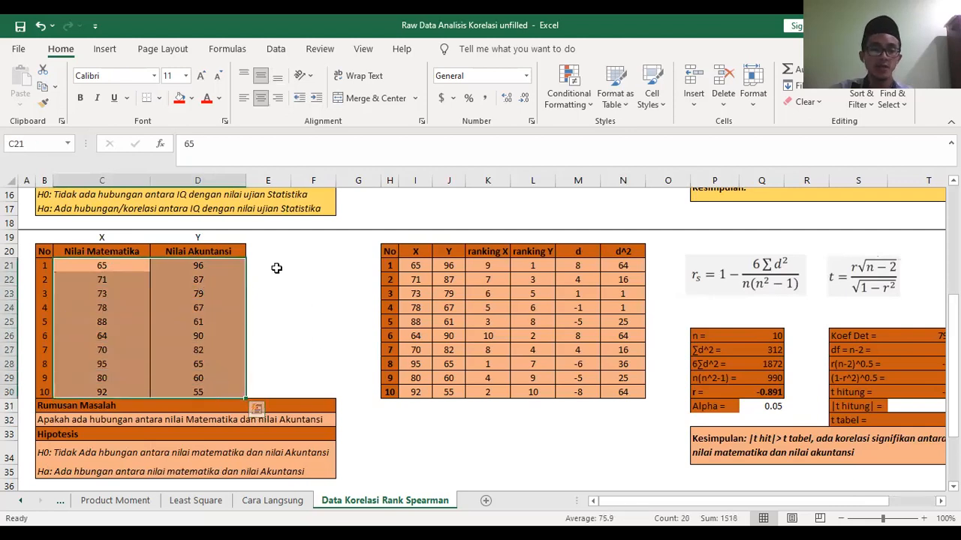
key("ctrl+c")
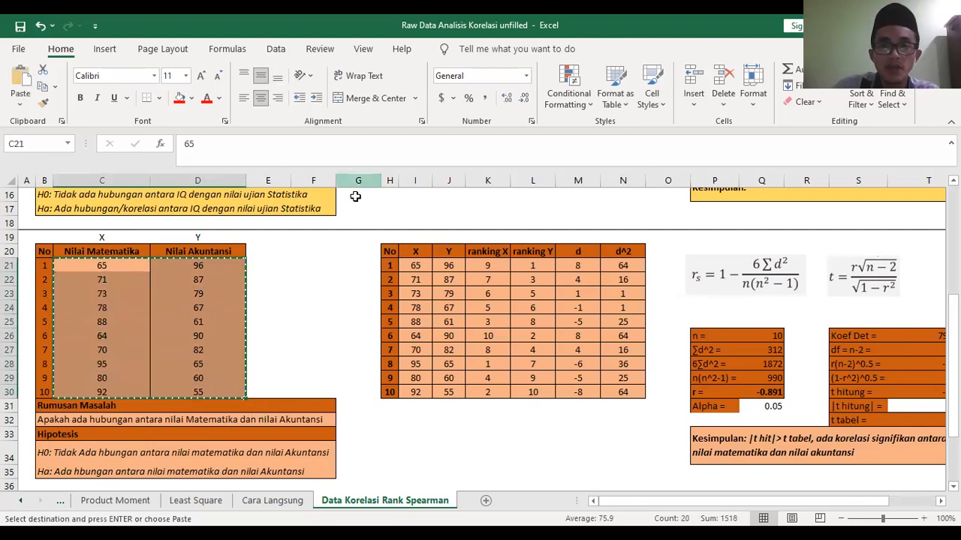
left_click(354, 196)
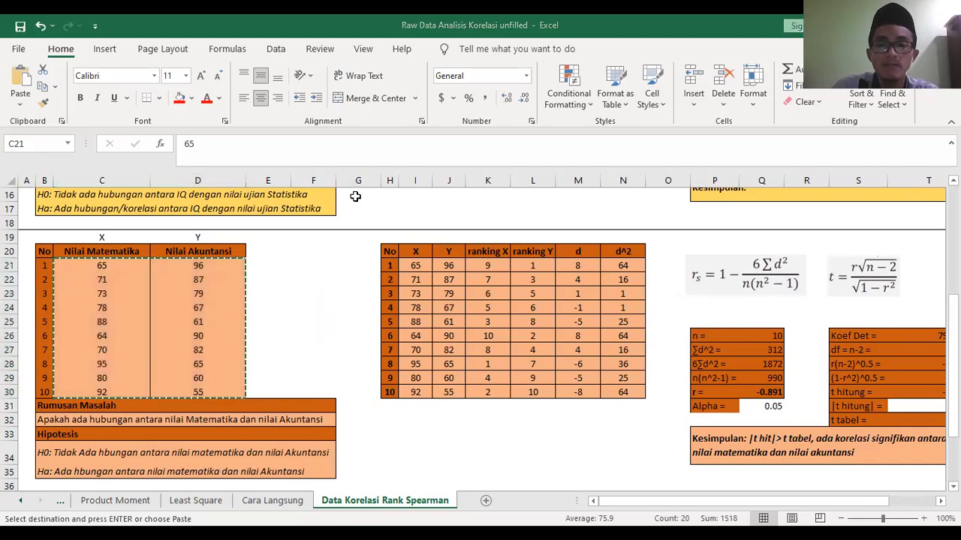
- Switch to the SPSS Data Editor and delete the old advertising cost and profit variables X and Y
key("alt+Tab")
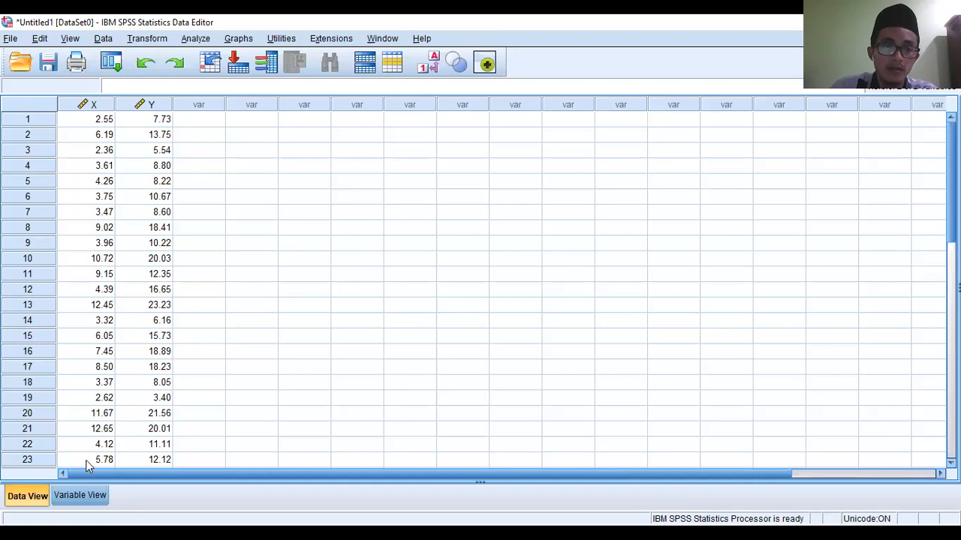
left_click(80, 496)
left_click_drag(37, 102, 35, 115)
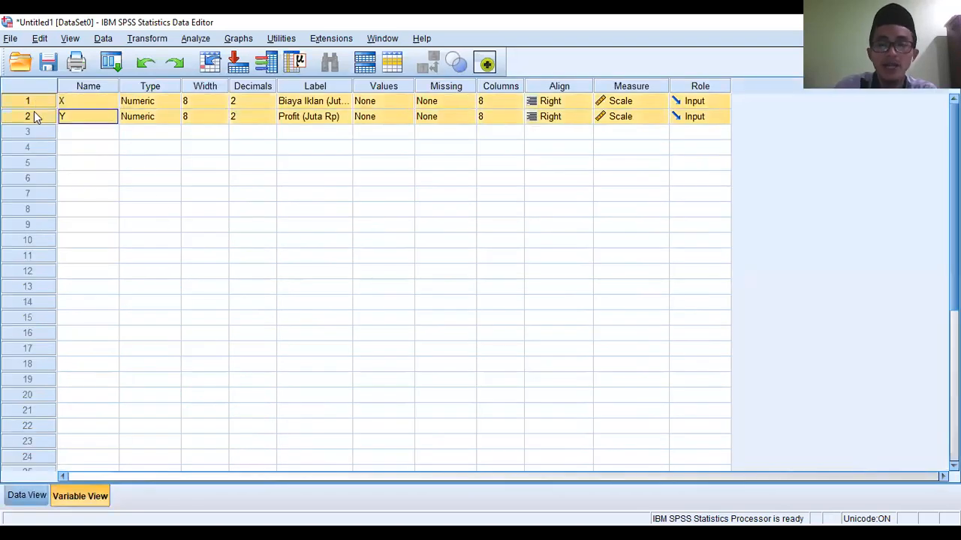
key("Delete")
left_click(23, 497)
left_click(79, 503)
left_click(30, 494)
left_click(67, 496)
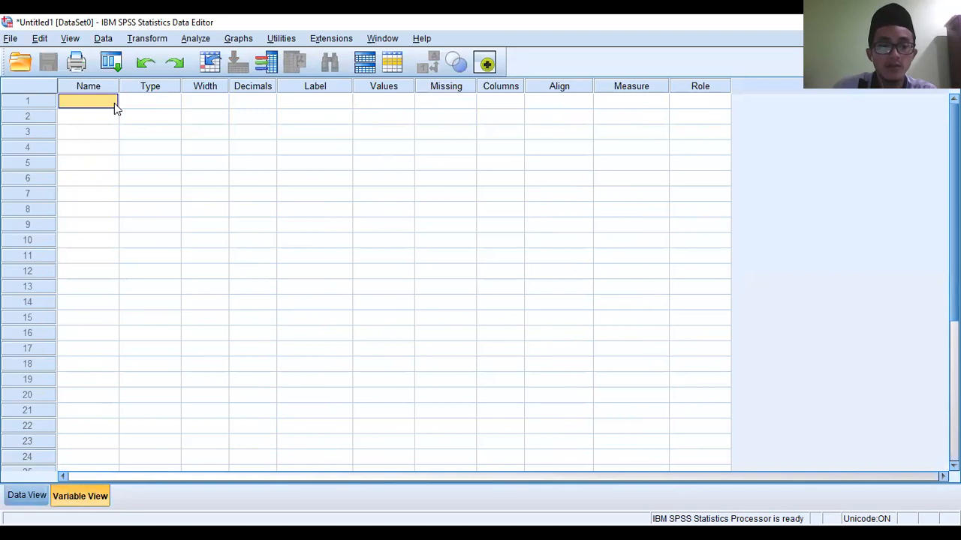
- Define two new variables named X and Y in the first two rows
type("X")
key("Return")
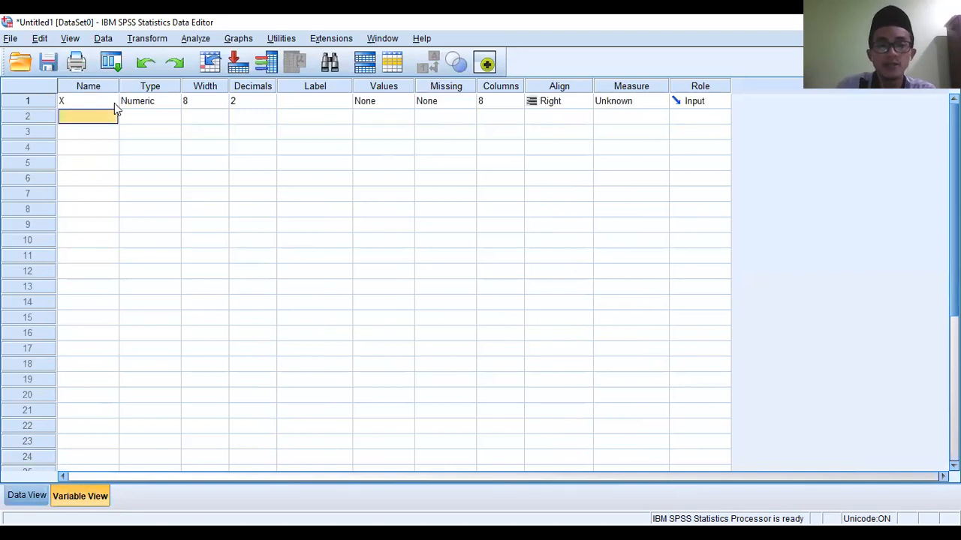
type("Y")
key("Return")
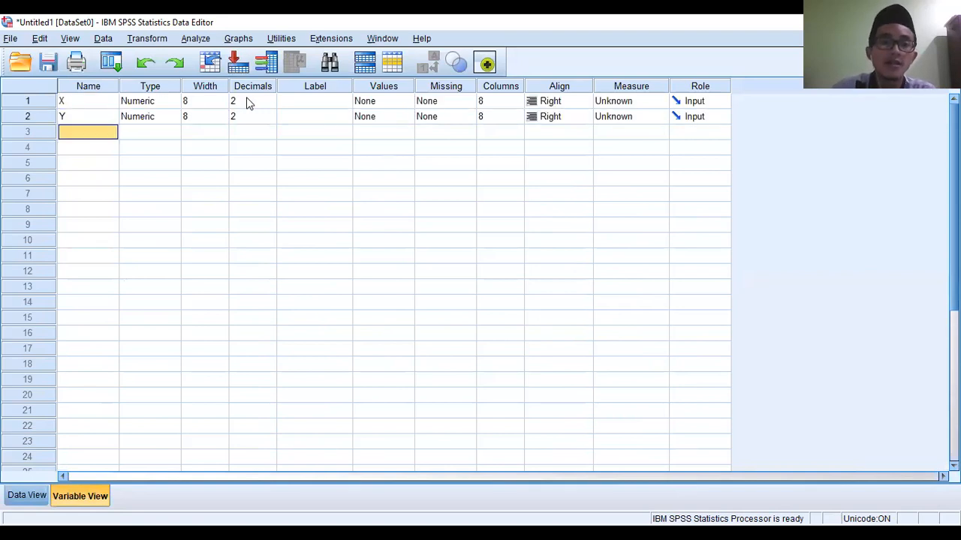
- Label variable X as "Nilai Matematika", checking the heading in the Excel sheet
left_click(301, 102)
type("Ni")
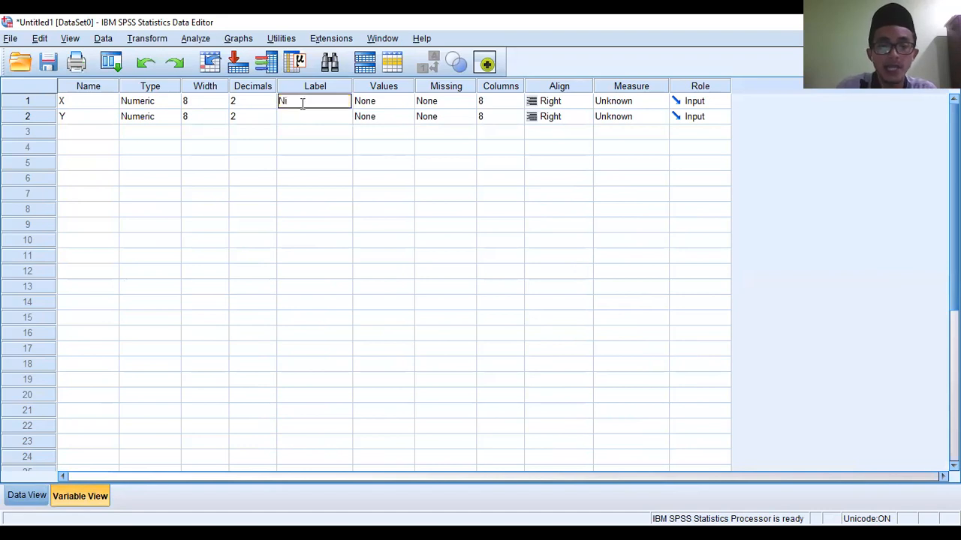
type("lai Mat")
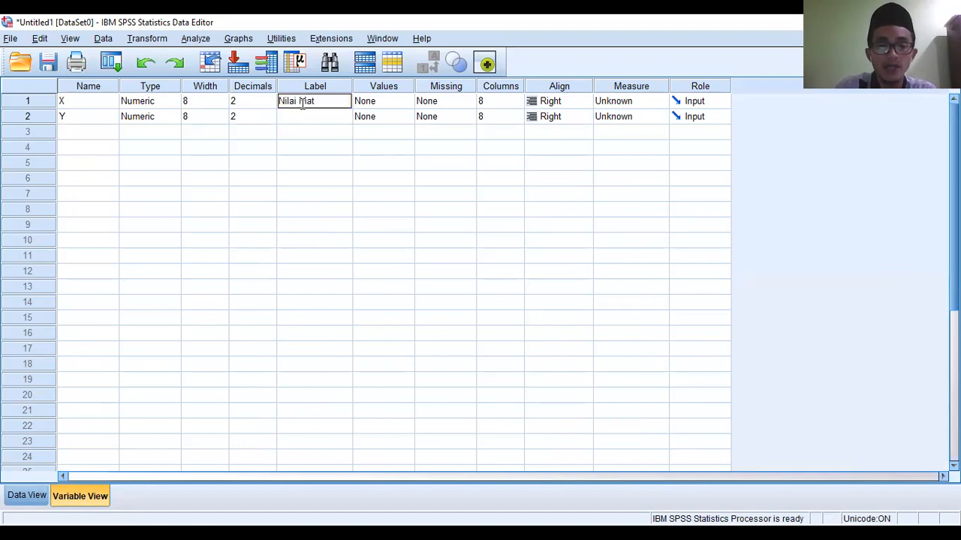
key("BackSpace")
key("BackSpace")
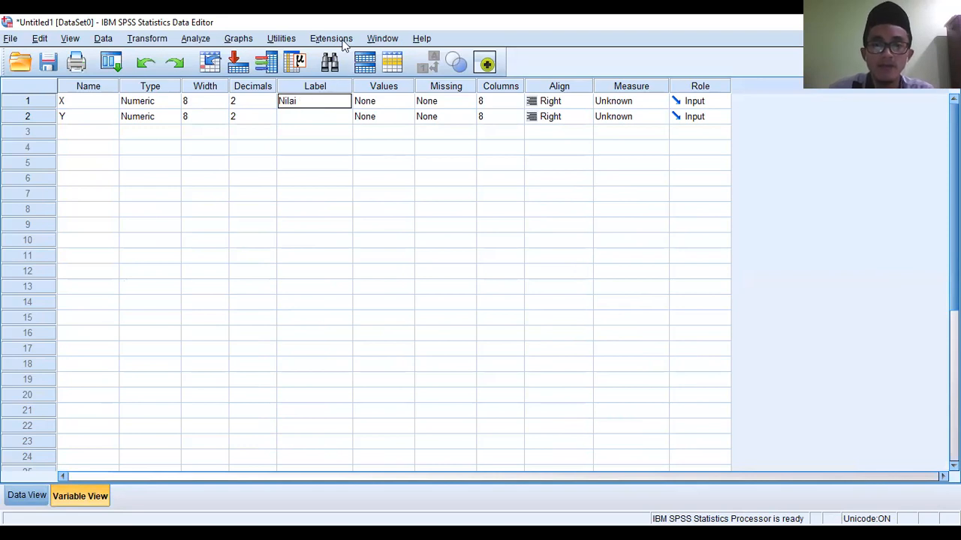
key("alt+Tab")
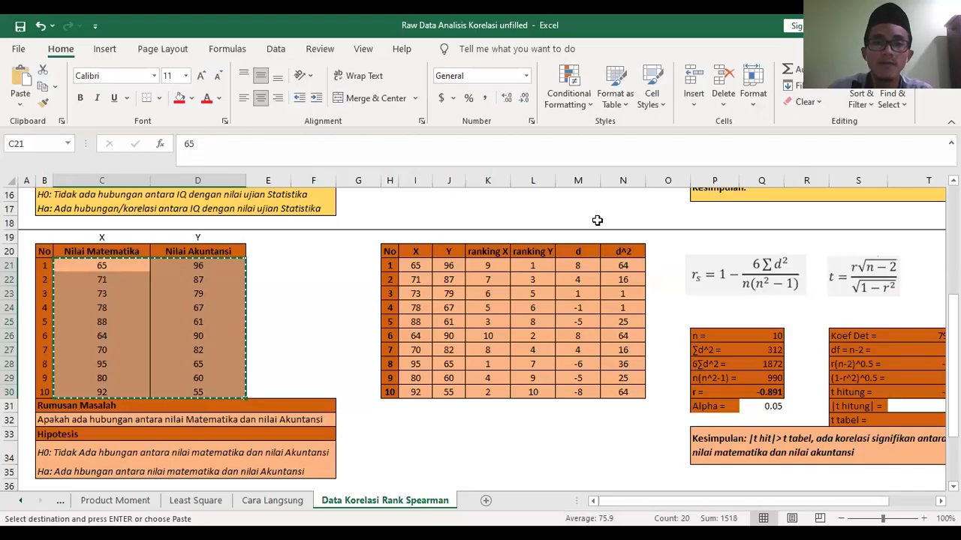
key("alt+Tab")
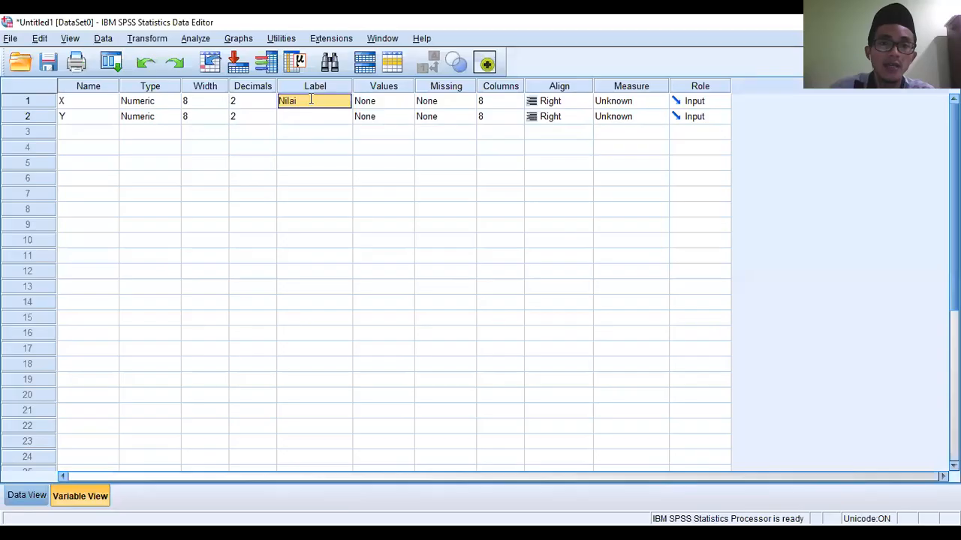
double_click(312, 99)
type("Matemat")
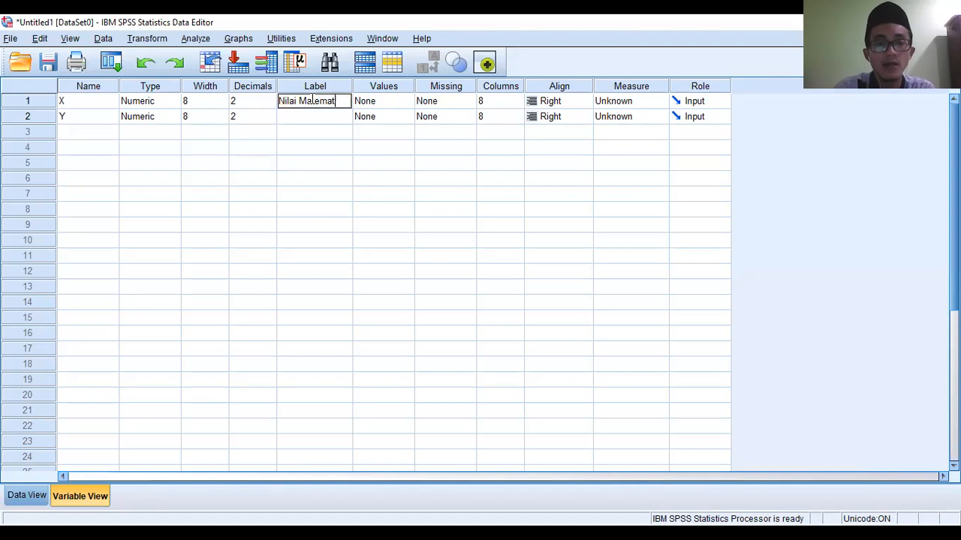
type("ika")
key("Return")
- Label variable Y as "Nilai Akuntansi"
type("Nilai")
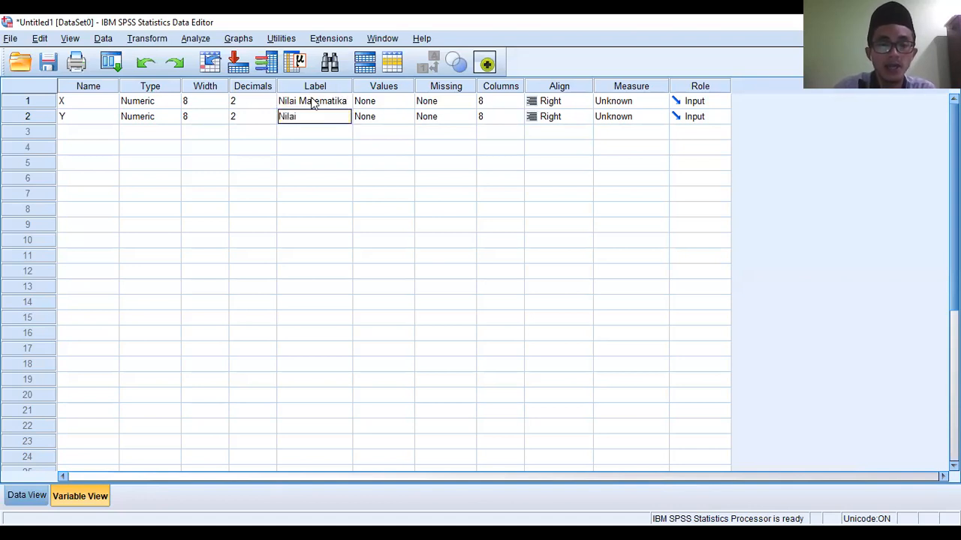
type(" Akuntansi")
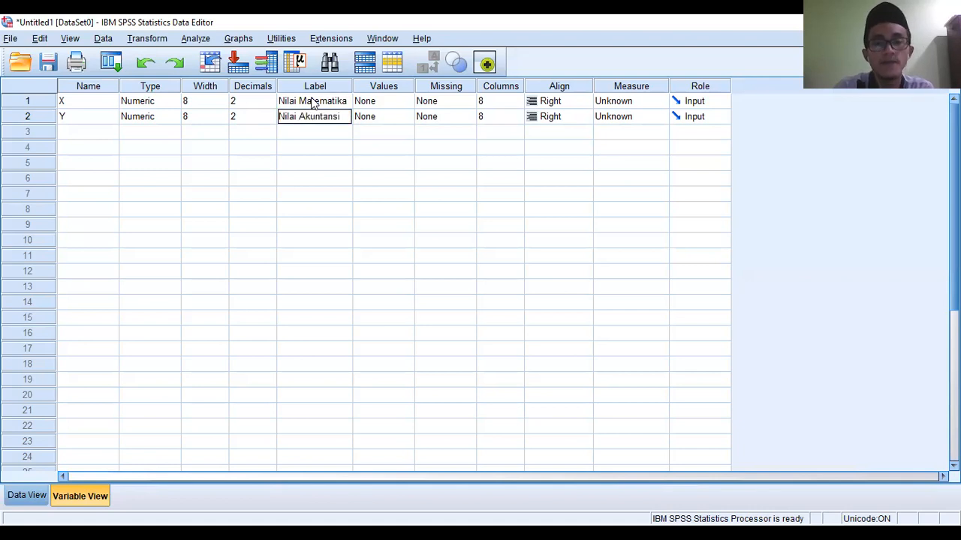
key("Return")
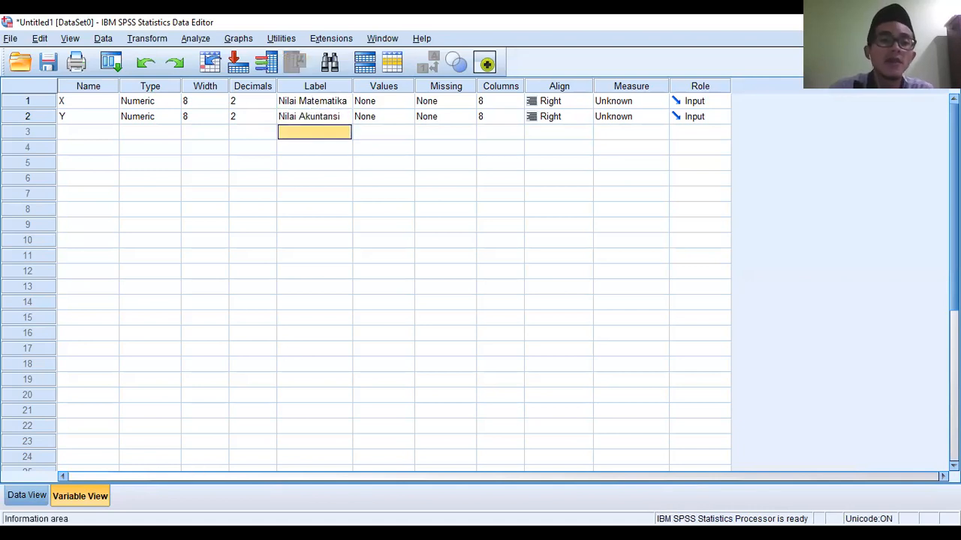
- Paste the copied mathematics and accounting scores into columns X and Y, and set both variables to 0 decimals
left_click(35, 496)
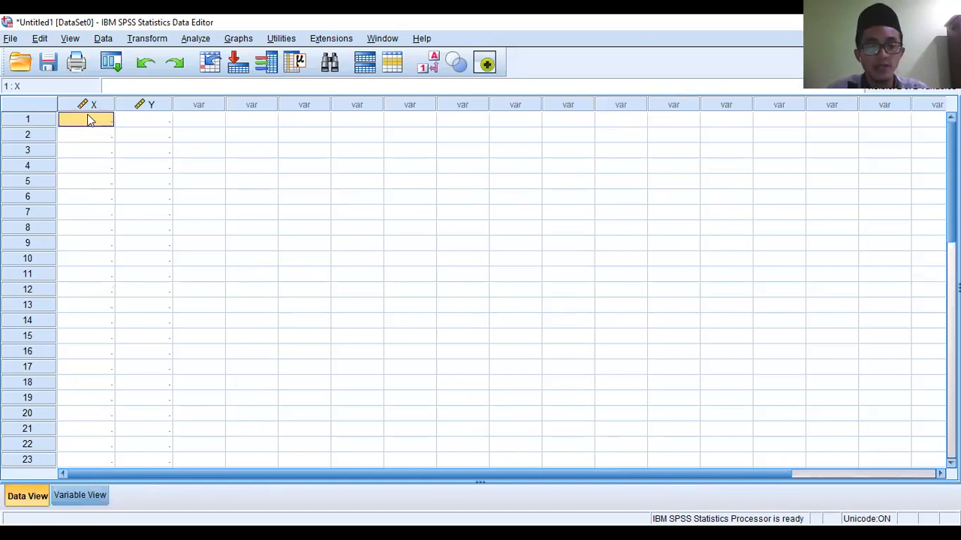
key("ctrl+v")
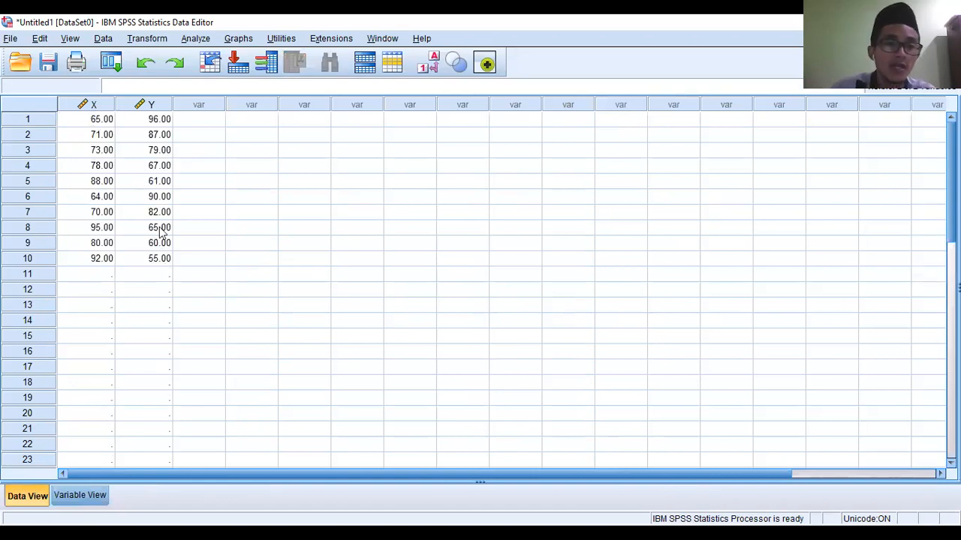
left_click(80, 495)
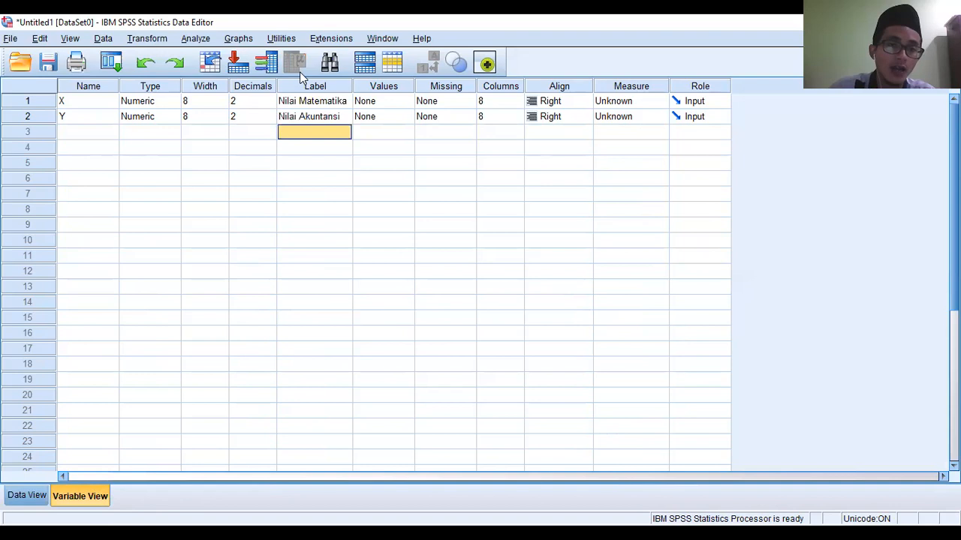
left_click(268, 105)
left_click(269, 105)
left_click(269, 105)
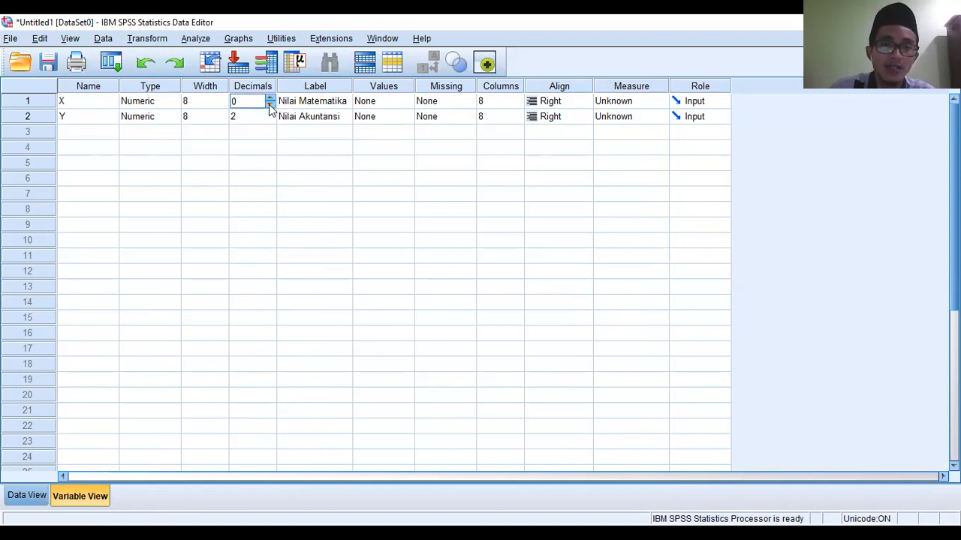
left_click(269, 120)
left_click(270, 119)
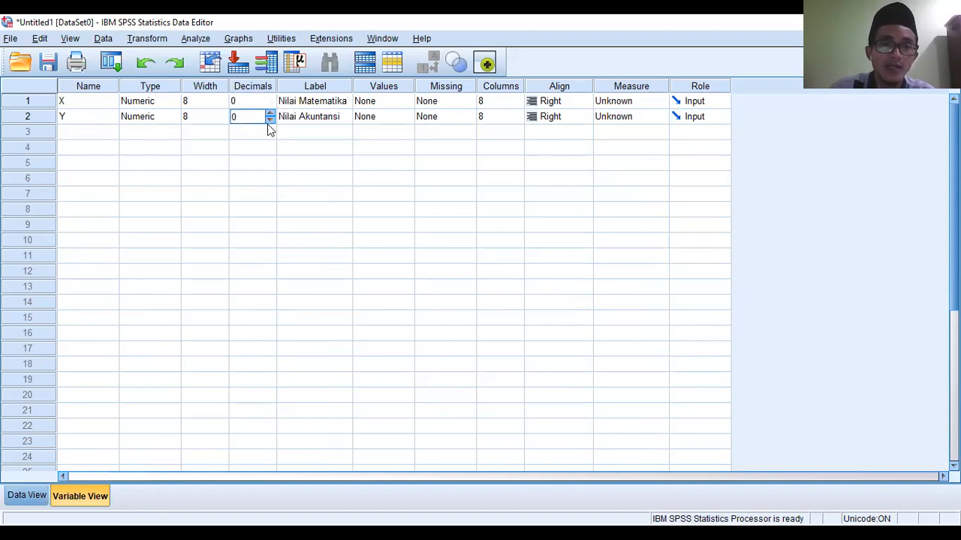
left_click(26, 496)
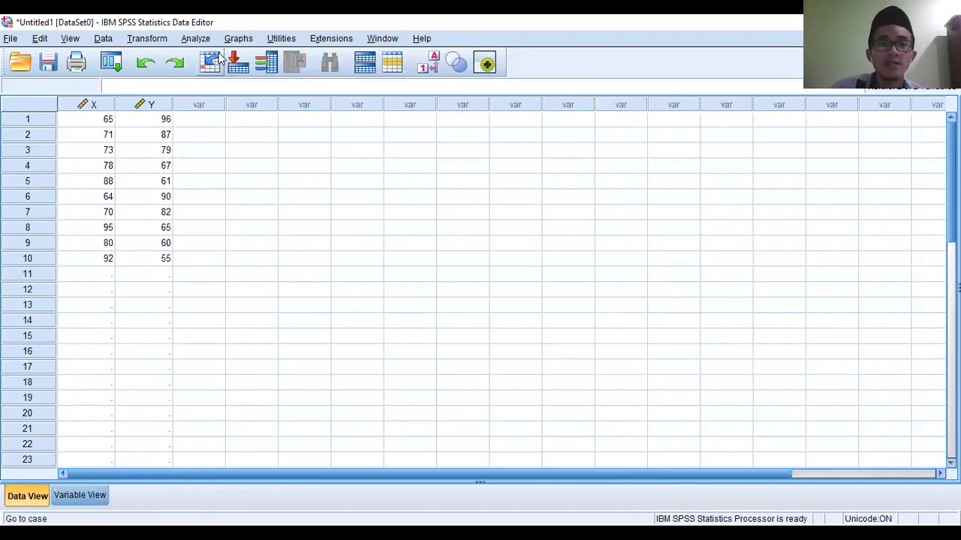
- Start a bivariate correlation analysis with Nilai Matematika [X] and Nilai Akuntansi [Y] as its variables
left_click(196, 39)
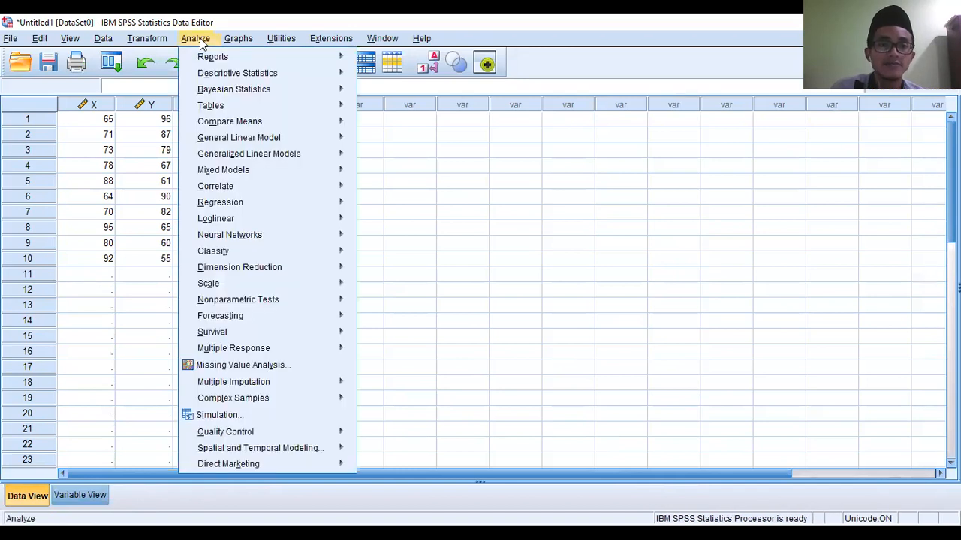
mouse_move(236, 187)
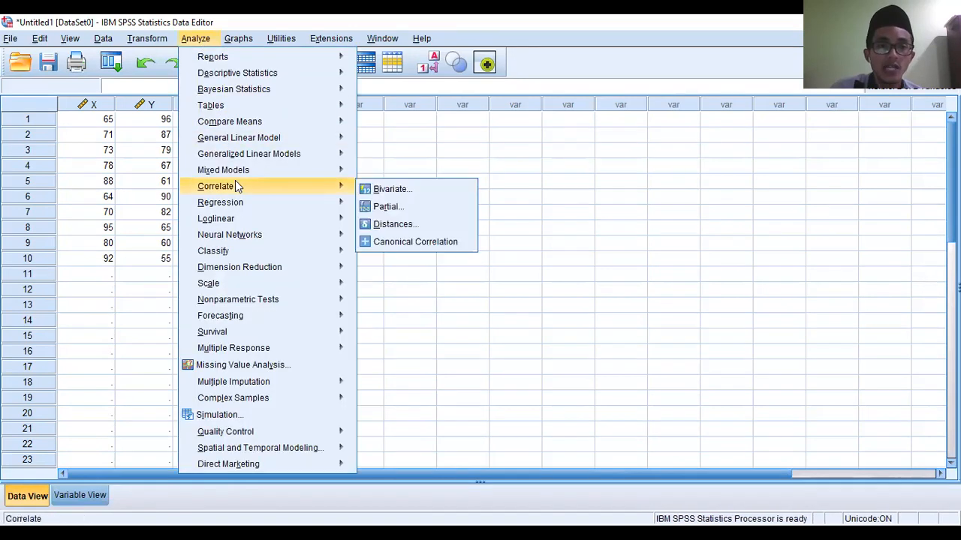
left_click(403, 194)
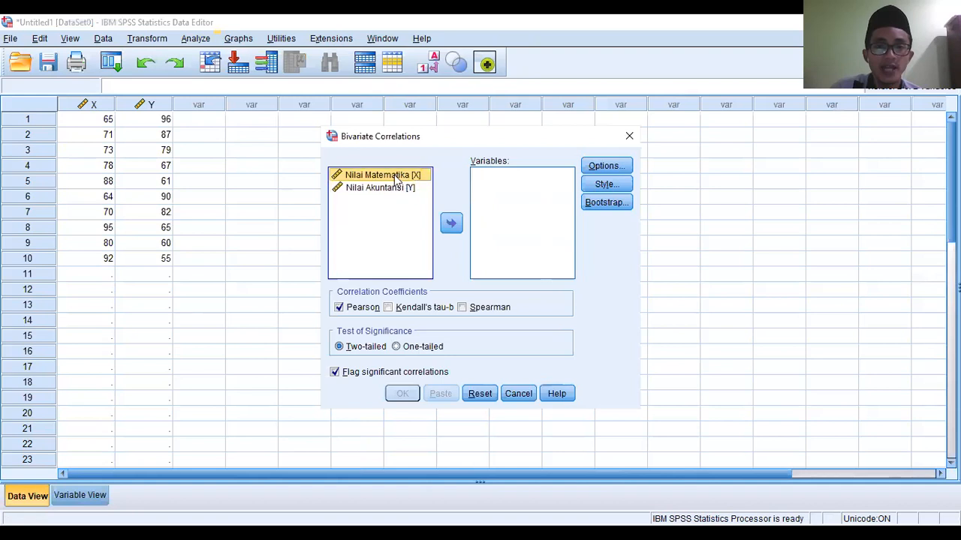
left_click(450, 225)
left_click(398, 188)
left_click(451, 226)
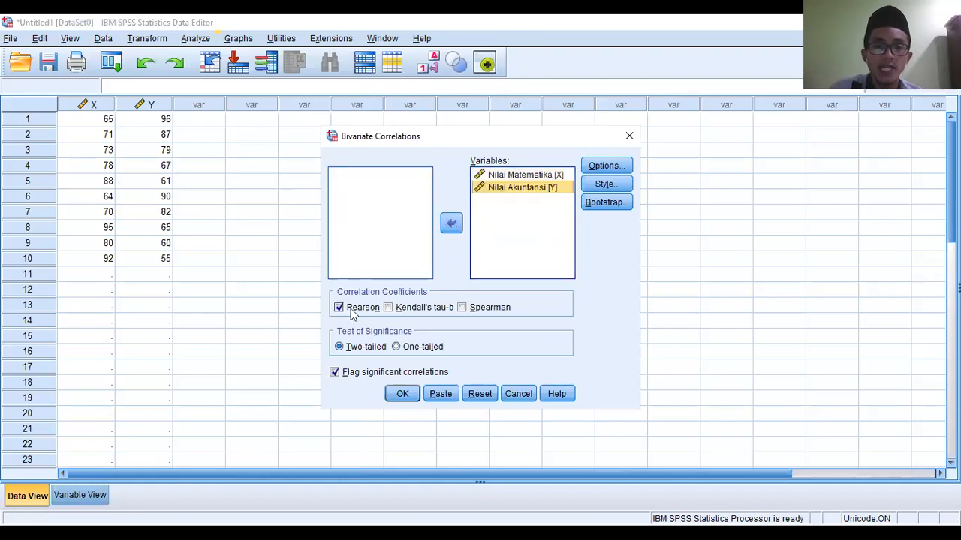
- Choose Spearman instead of Pearson as the correlation coefficient and run the analysis
left_click(463, 307)
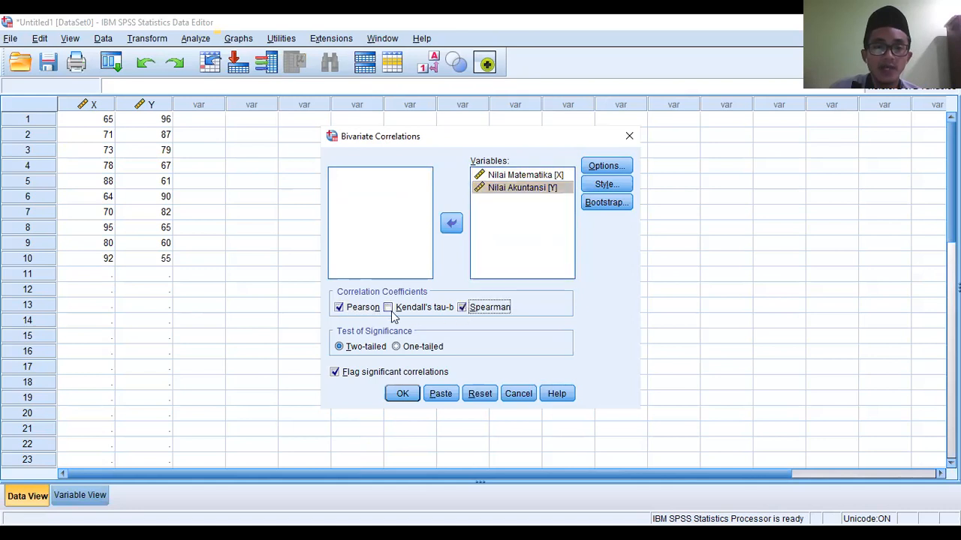
left_click(342, 308)
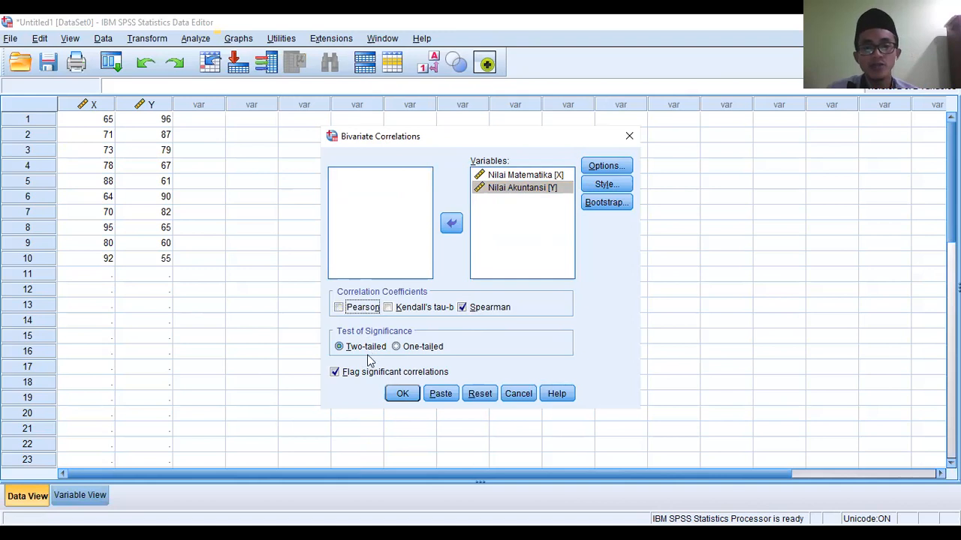
left_click(403, 394)
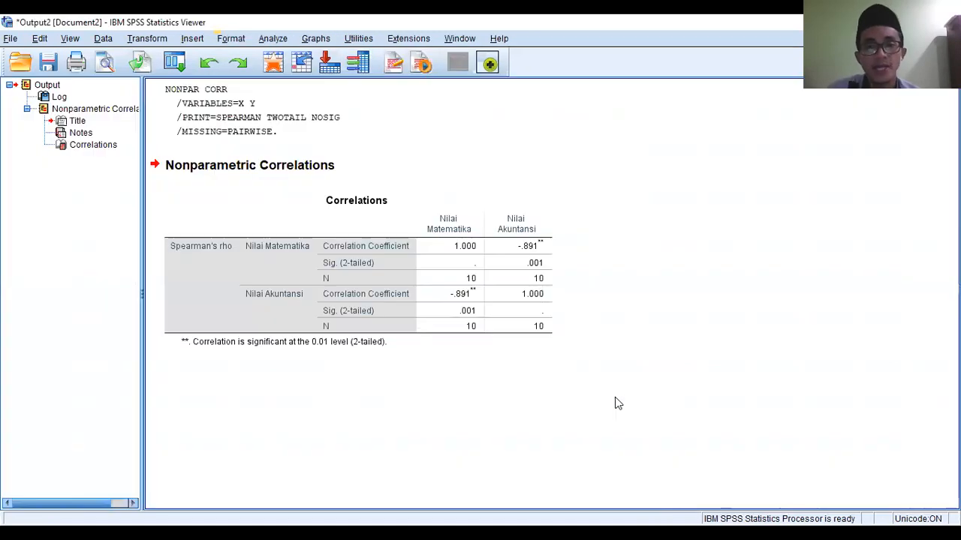
- Copy the Spearman's rho Correlations table from the output as an image
left_click(462, 280)
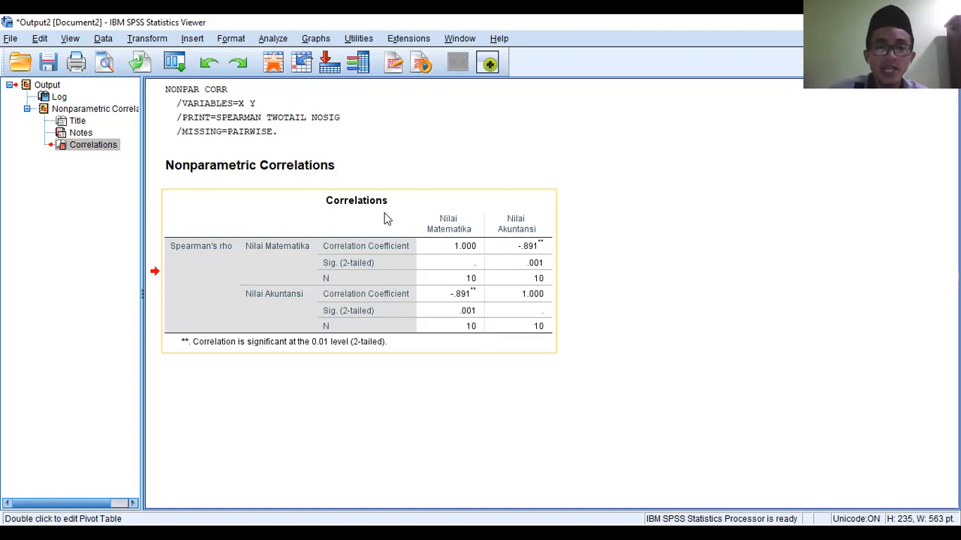
right_click(412, 277)
right_click(316, 291)
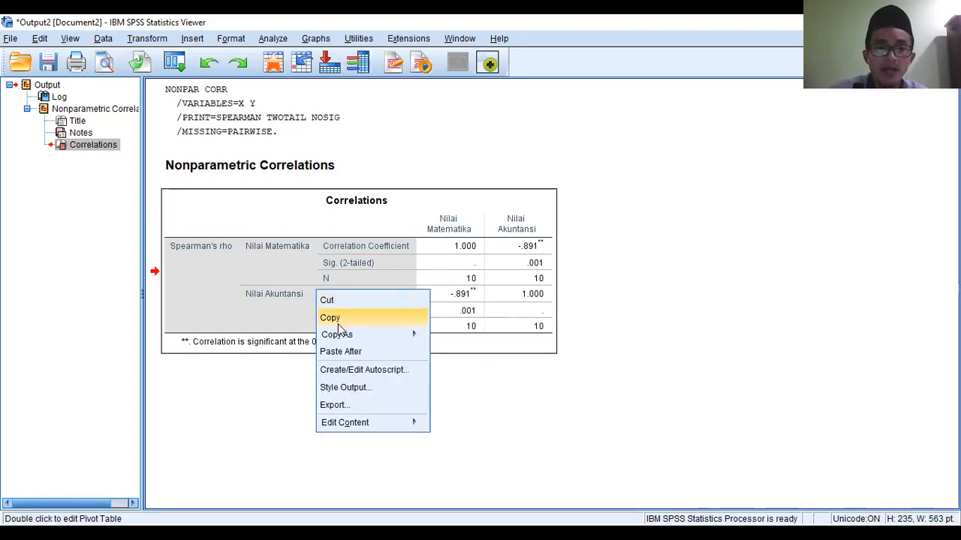
mouse_move(412, 334)
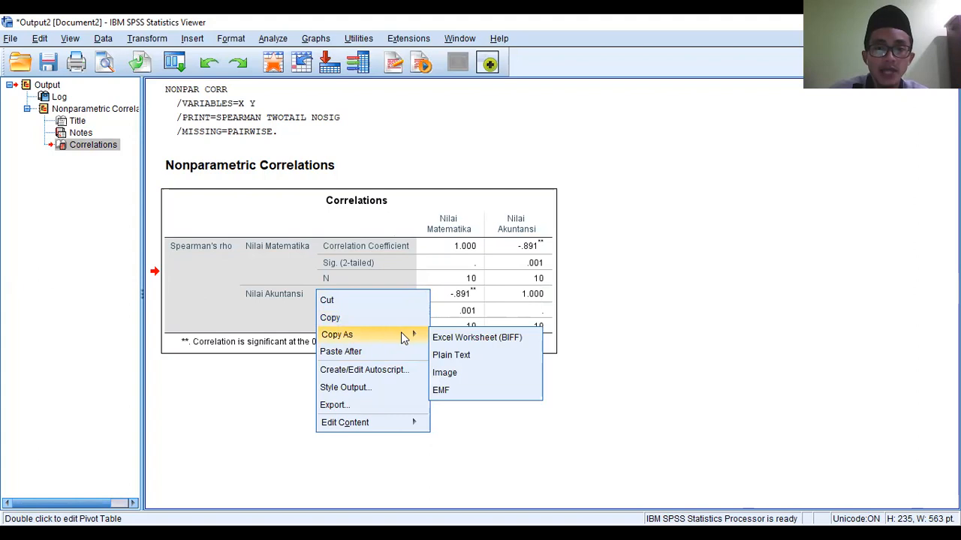
left_click(457, 373)
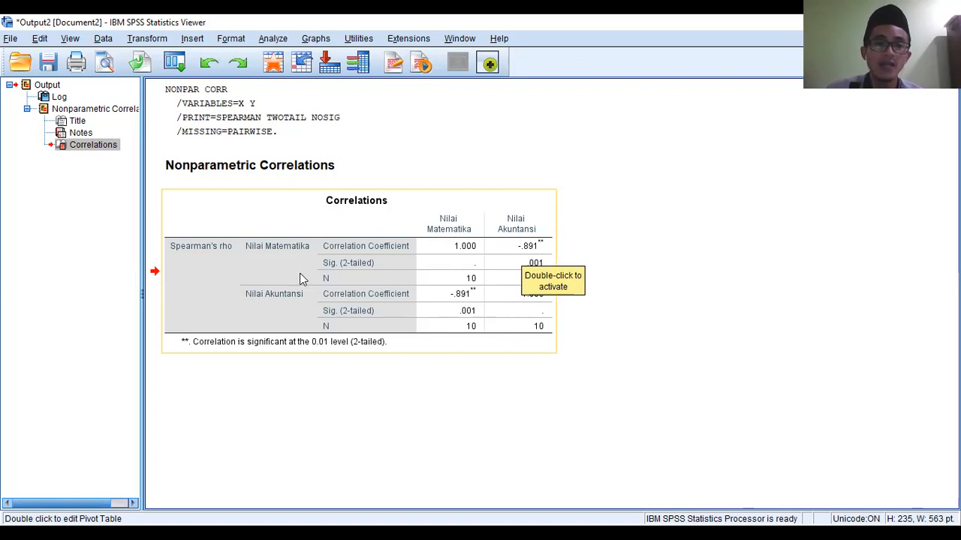
left_click(402, 340)
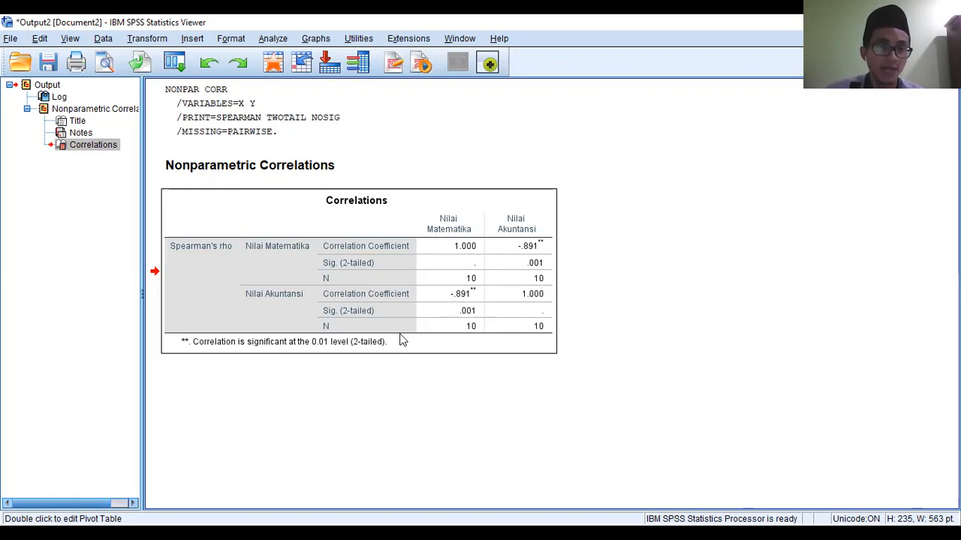
left_click(379, 290)
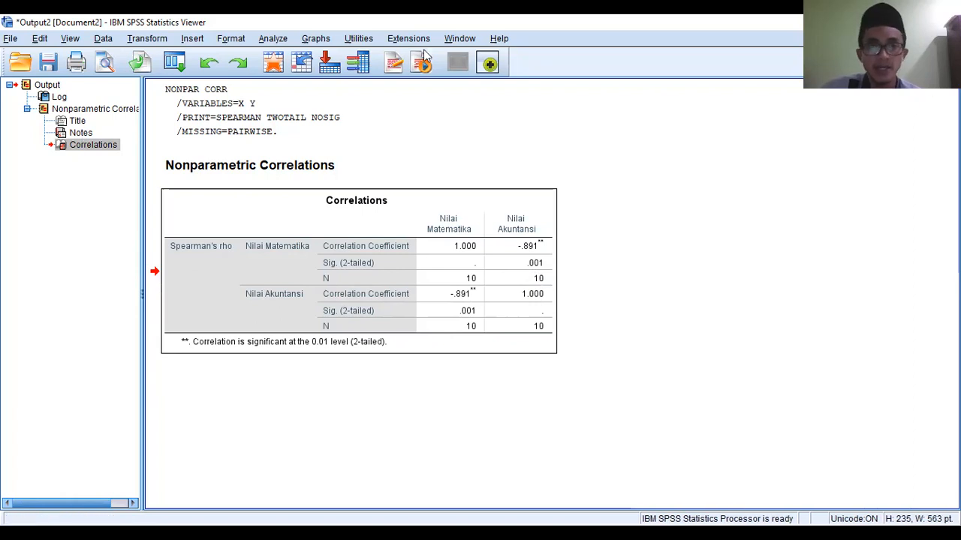
left_click(481, 245)
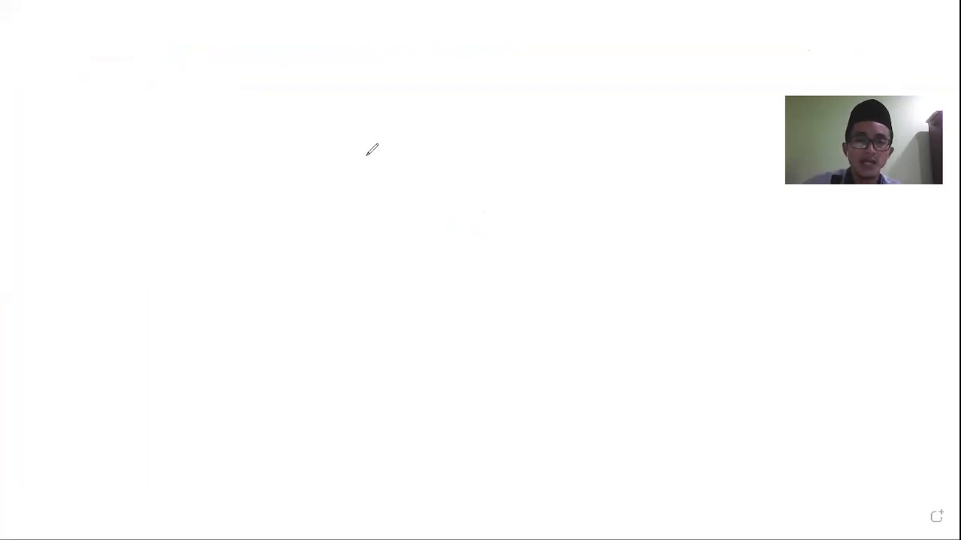
- Handwrite the example value 0,0125 near the upper middle of the blank whiteboard
mouse_move(381, 149)
left_mouse_down()
mouse_move(367, 156)
mouse_move(384, 182)
mouse_move(402, 186)
left_mouse_up()
mouse_move(427, 143)
left_mouse_down()
mouse_move(417, 178)
mouse_move(430, 146)
left_mouse_up()
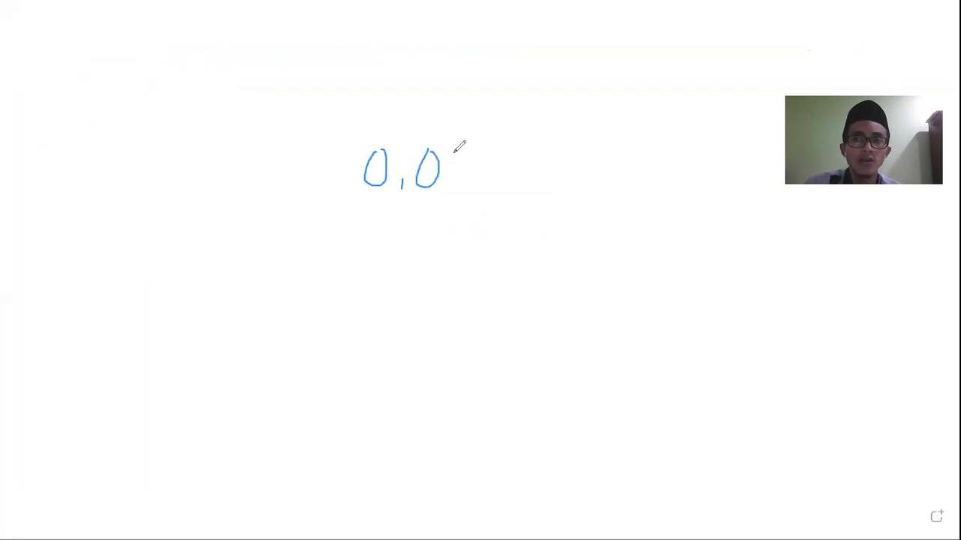
mouse_move(455, 149)
left_mouse_down()
mouse_move(452, 191)
mouse_move(485, 170)
mouse_move(507, 182)
left_mouse_up()
mouse_move(513, 149)
left_mouse_down()
mouse_move(507, 182)
mouse_move(539, 152)
left_mouse_up()
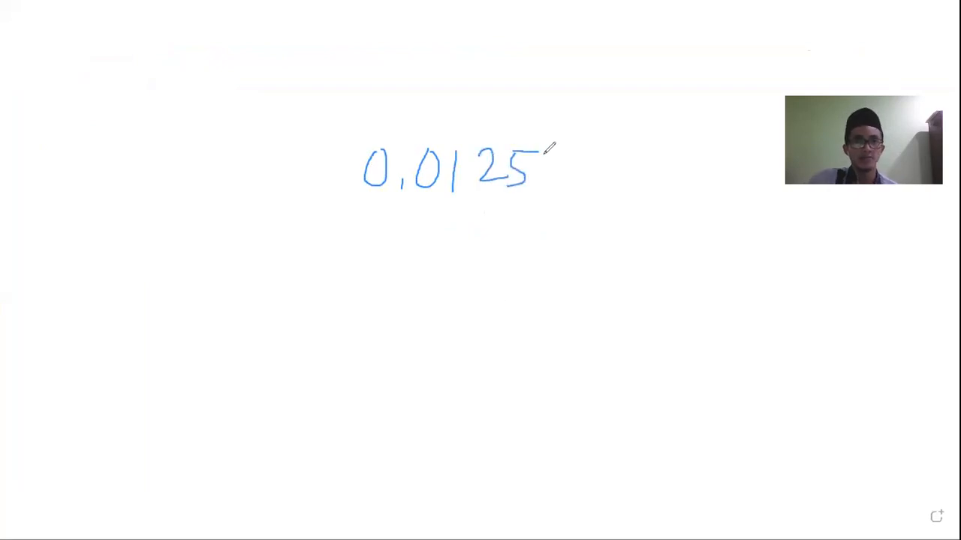
- Handwrite the comparison 0,012 > 0,05 below the first number and mark it "(salah)"
mouse_move(432, 297)
left_mouse_down()
mouse_move(417, 337)
mouse_move(432, 295)
mouse_move(458, 340)
left_mouse_up()
mouse_move(491, 303)
left_mouse_down()
mouse_move(514, 310)
mouse_move(550, 295)
mouse_move(552, 324)
mouse_move(512, 328)
left_mouse_up()
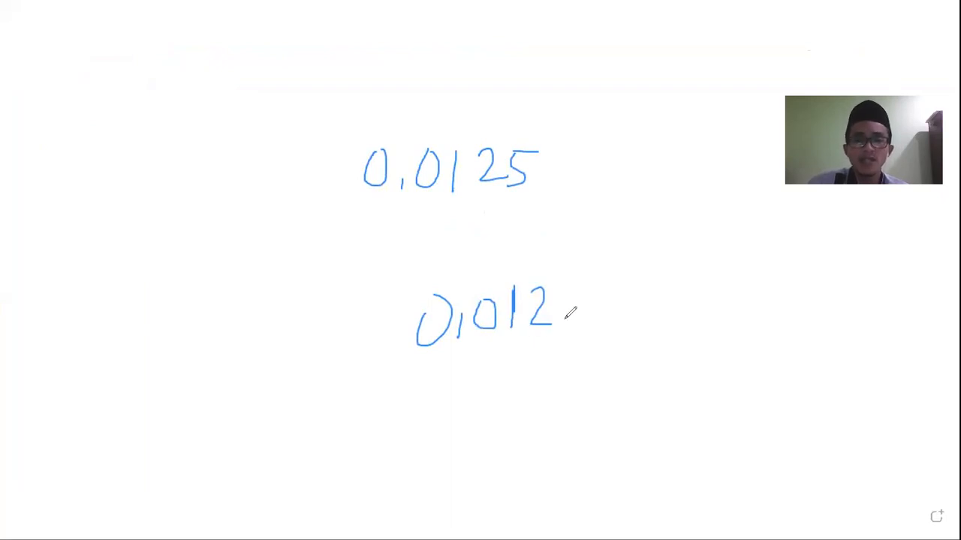
mouse_move(583, 290)
left_mouse_down()
mouse_move(593, 288)
mouse_move(604, 321)
left_mouse_up()
mouse_move(651, 291)
left_mouse_down()
mouse_move(646, 297)
mouse_move(654, 289)
left_mouse_up()
left_click_drag(674, 322, 672, 338)
mouse_move(701, 289)
left_mouse_down()
mouse_move(690, 308)
mouse_move(702, 289)
mouse_move(725, 296)
mouse_move(731, 323)
left_mouse_up()
left_click_drag(722, 281, 756, 280)
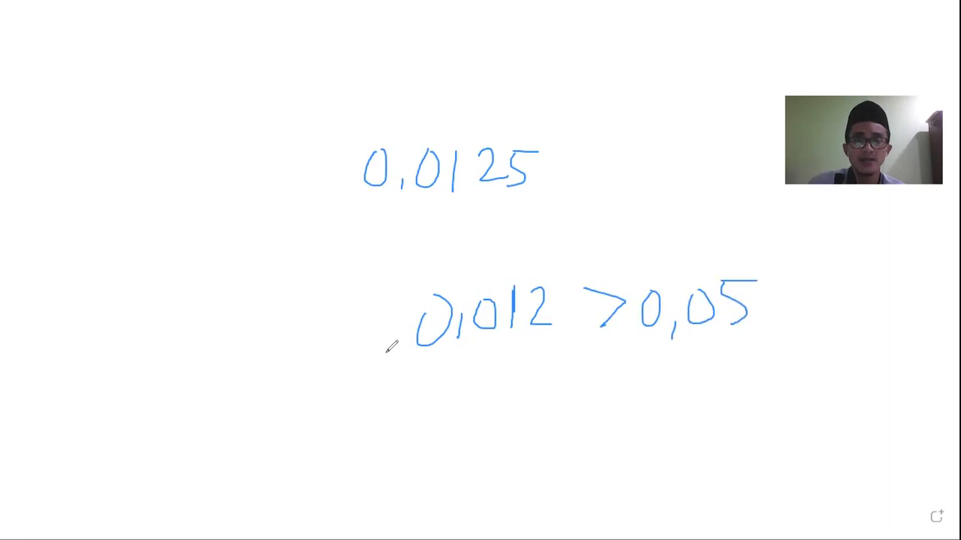
left_click_drag(777, 266, 766, 317)
mouse_move(800, 278)
left_mouse_down()
mouse_move(783, 303)
mouse_move(884, 299)
mouse_move(900, 278)
mouse_move(890, 319)
left_mouse_up()
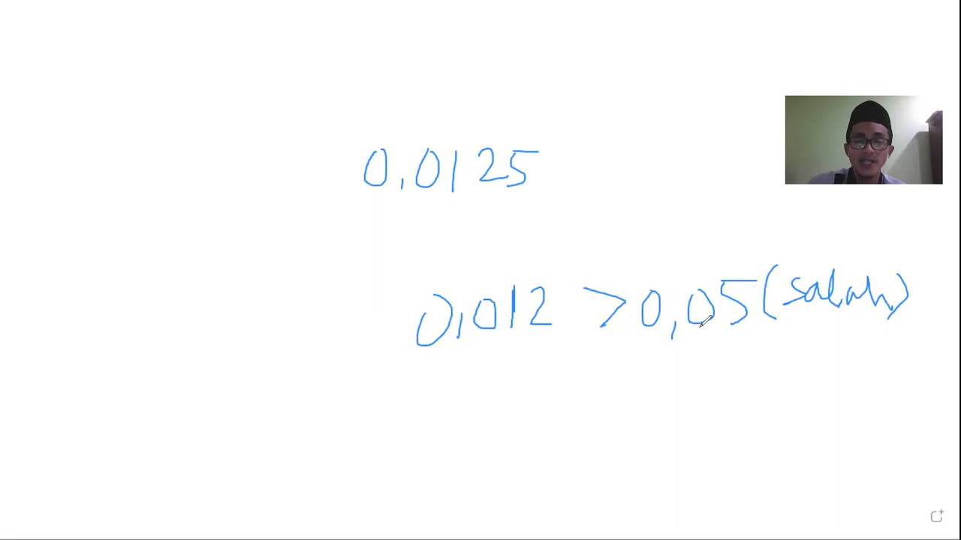
- Handwrite the correct comparison 0,012 < 0,050 above the other notes, and return to the SPSS output
mouse_move(662, 106)
left_mouse_down()
mouse_move(669, 132)
mouse_move(685, 109)
mouse_move(704, 114)
mouse_move(704, 129)
mouse_move(732, 110)
left_mouse_up()
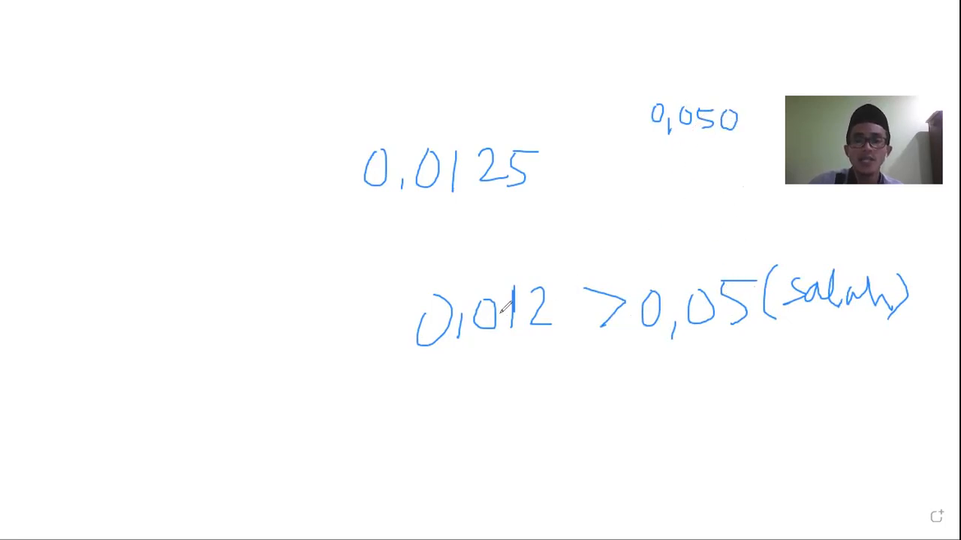
mouse_move(565, 98)
left_mouse_down()
mouse_move(577, 101)
mouse_move(576, 122)
mouse_move(595, 95)
mouse_move(597, 123)
mouse_move(635, 121)
mouse_move(649, 134)
left_mouse_up()
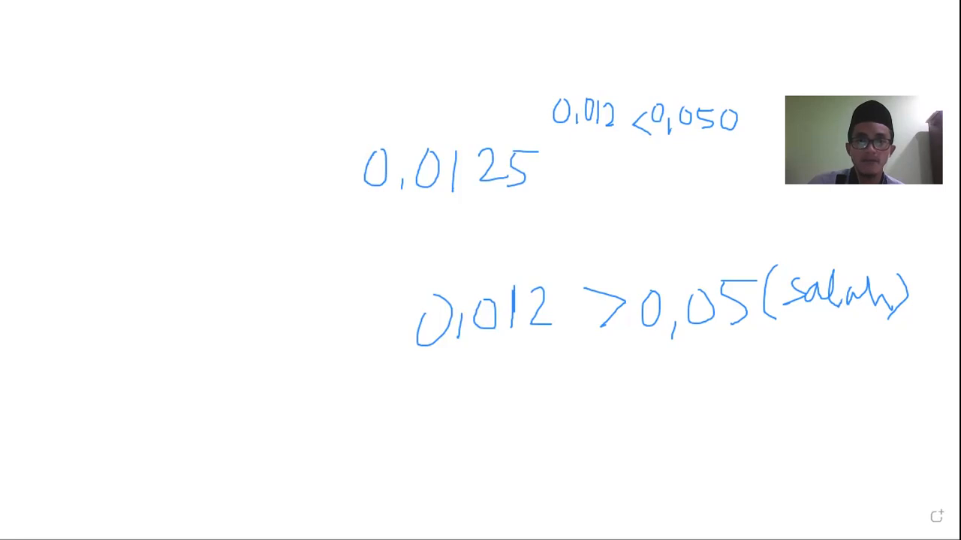
left_click(917, 18)
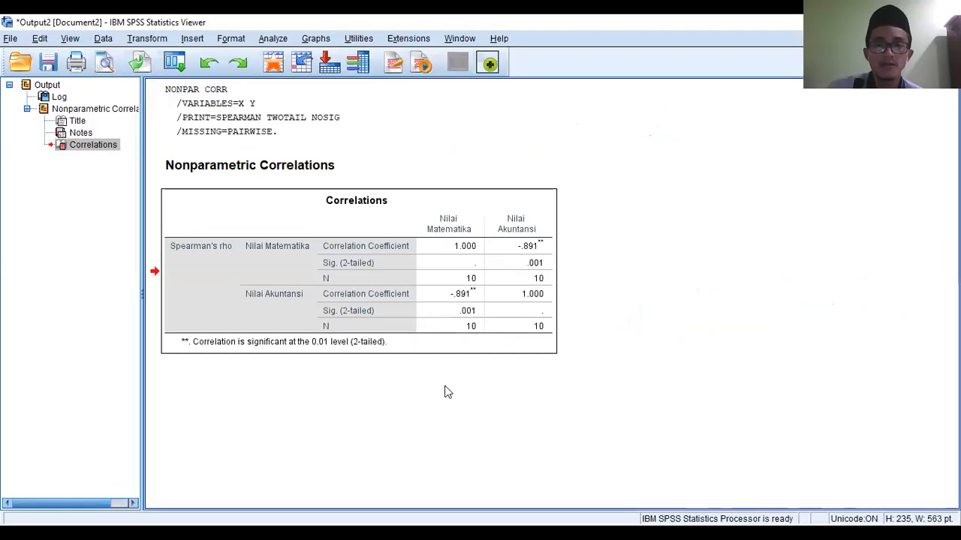
left_click(506, 262)
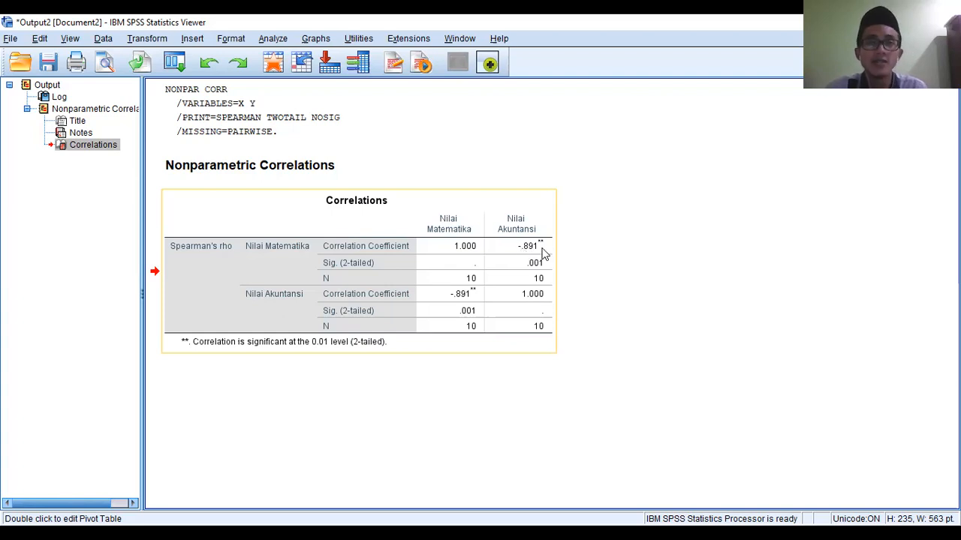
left_click(502, 345)
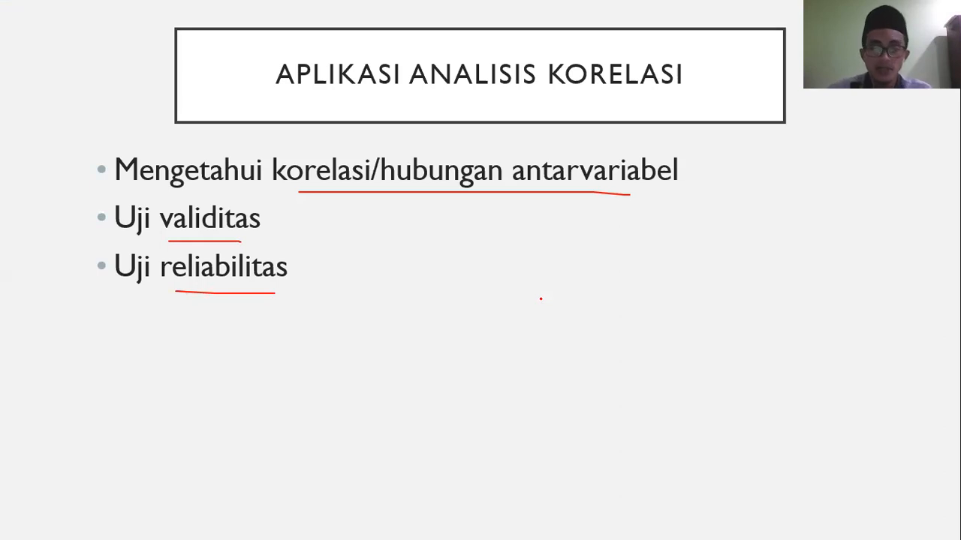
key("Right")
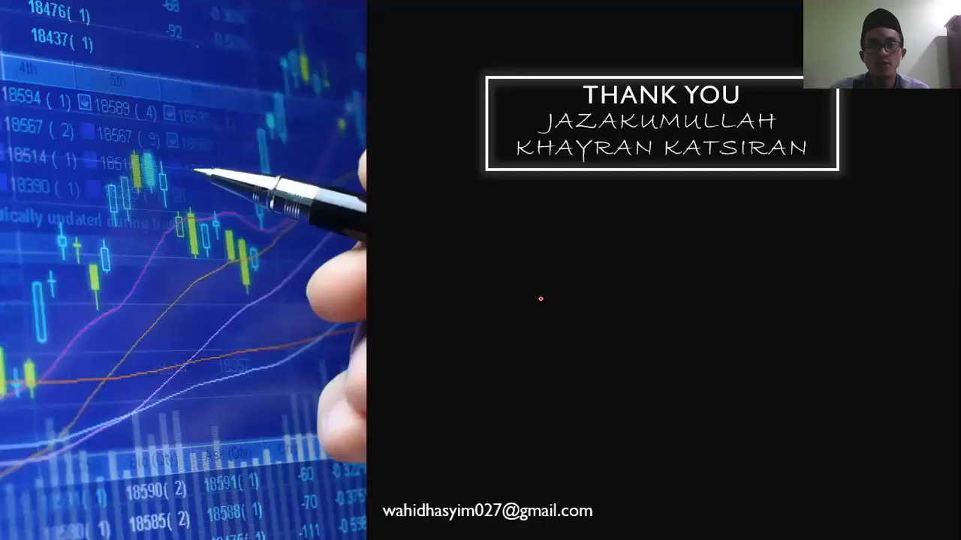